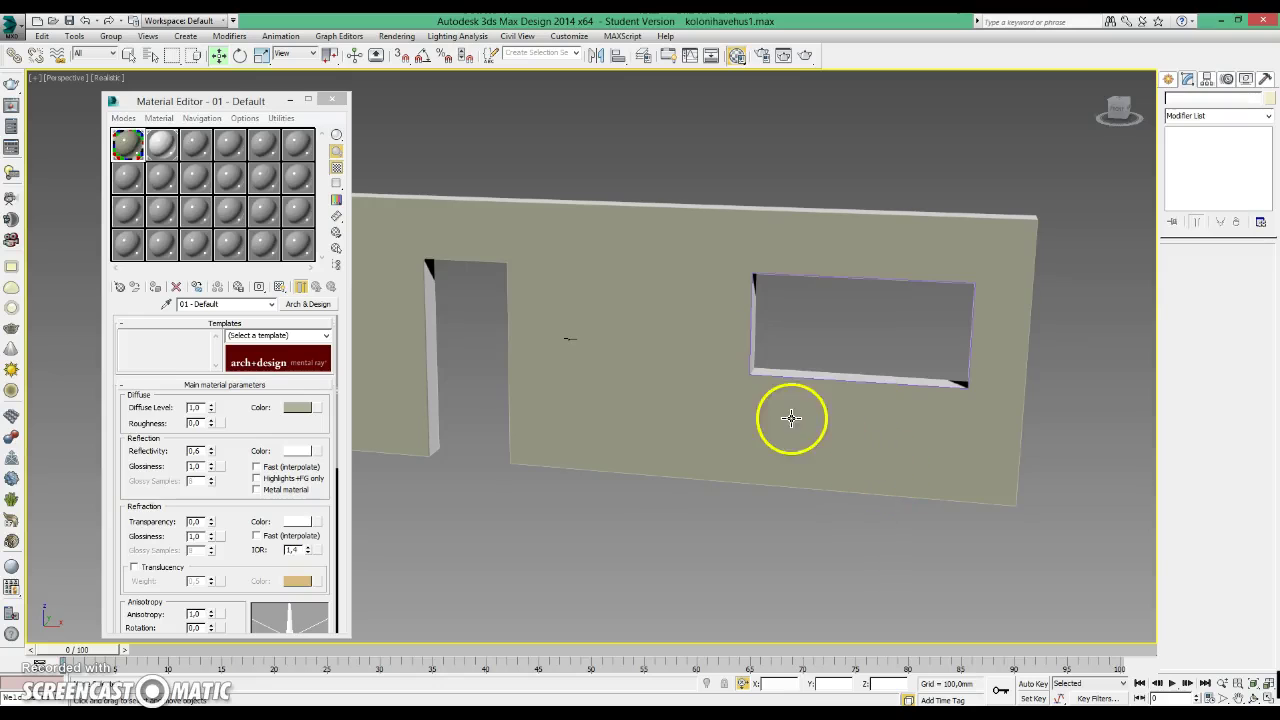
Orbit and pan the view to centre the wall's window opening.
mouse_move(903, 378)
alt+middle_down()
mouse_move(863, 363)
mouse_move(971, 366)
mouse_move(880, 349)
alt+middle_up()
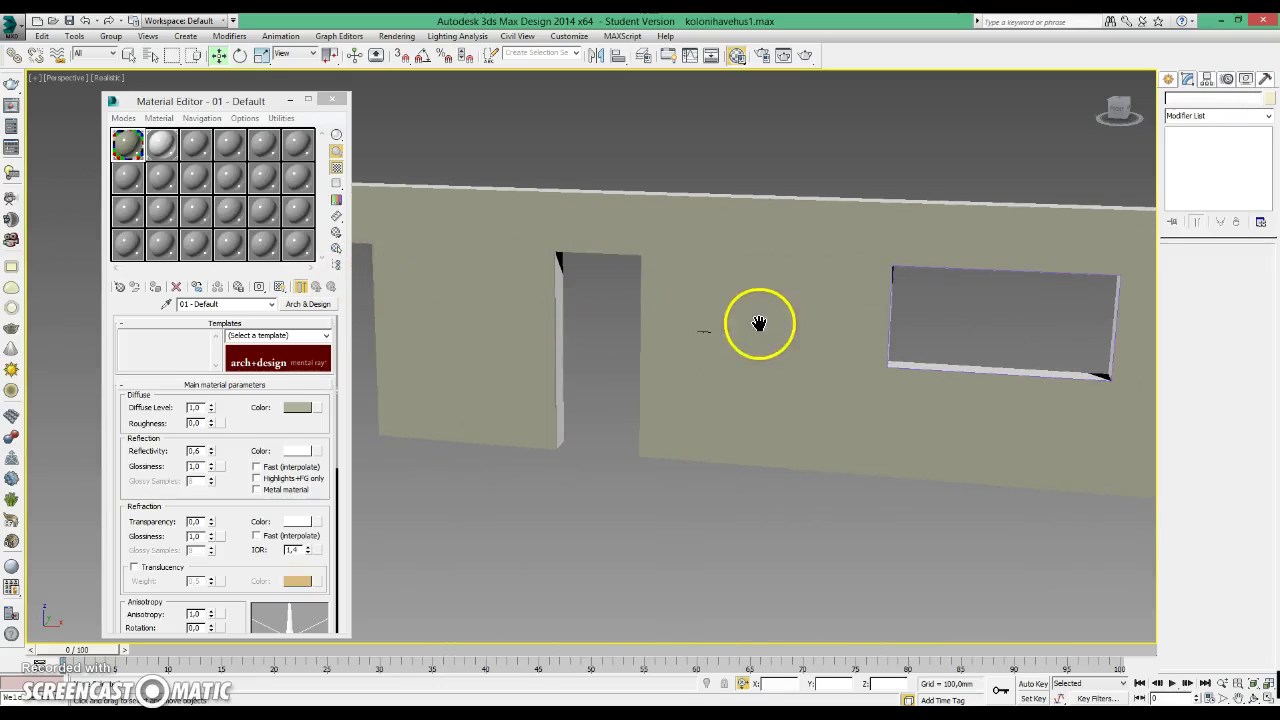
middle_drag(754, 323, 534, 320)
middle_drag(443, 315, 606, 300)
mouse_move(829, 300)
middle_down()
mouse_move(734, 291)
mouse_move(589, 337)
mouse_move(627, 286)
middle_up()
Check the kolonihavehus floor plan in Adobe Reader, then return to 3ds Max.
key(alt)
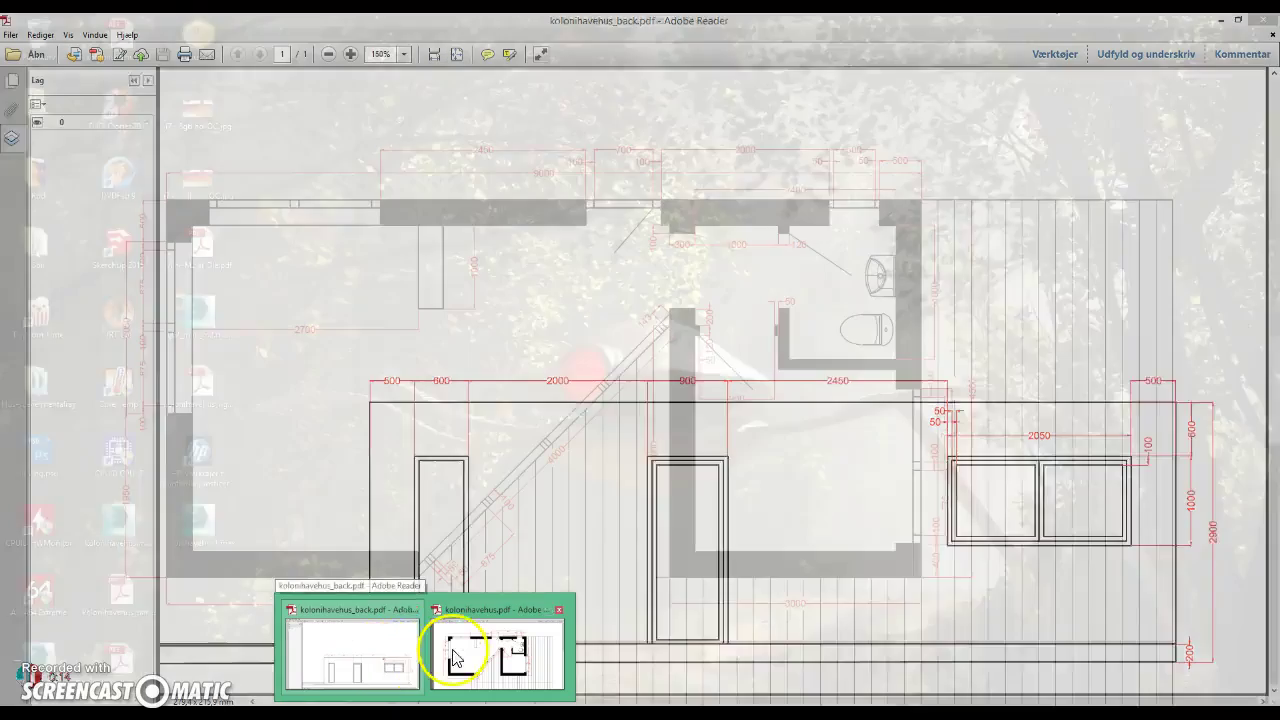
click(455, 657)
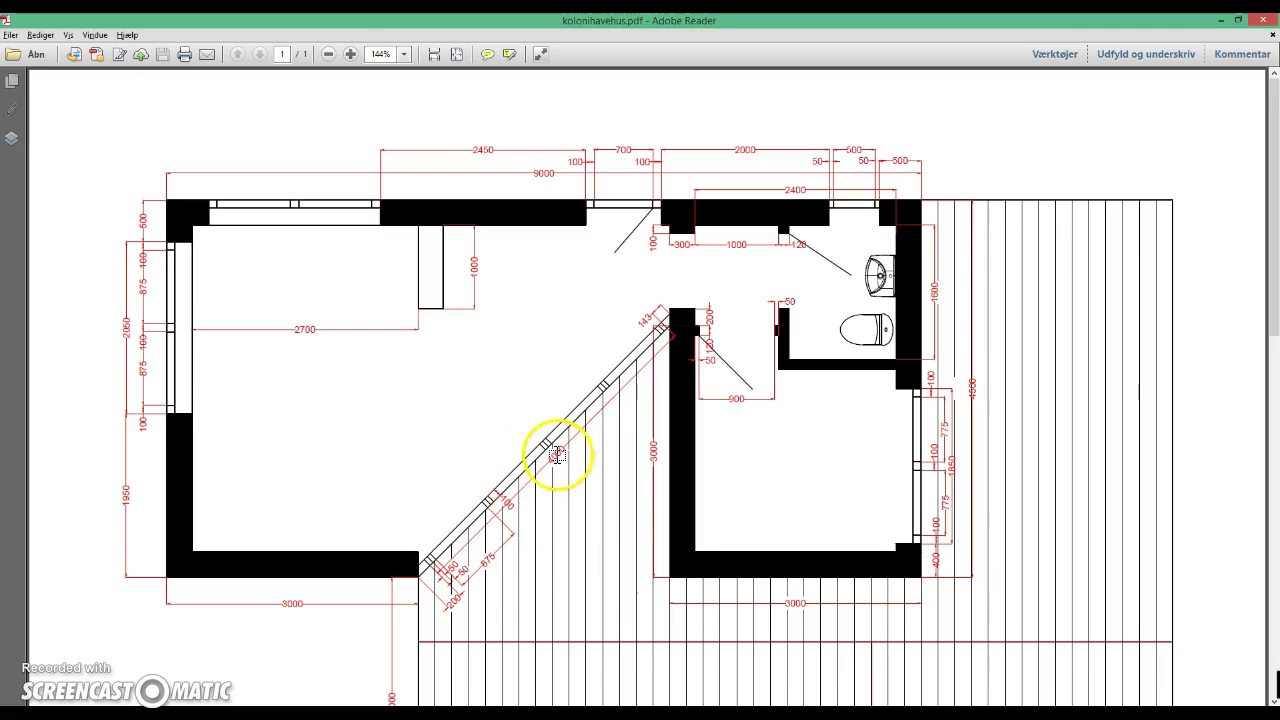
click(440, 705)
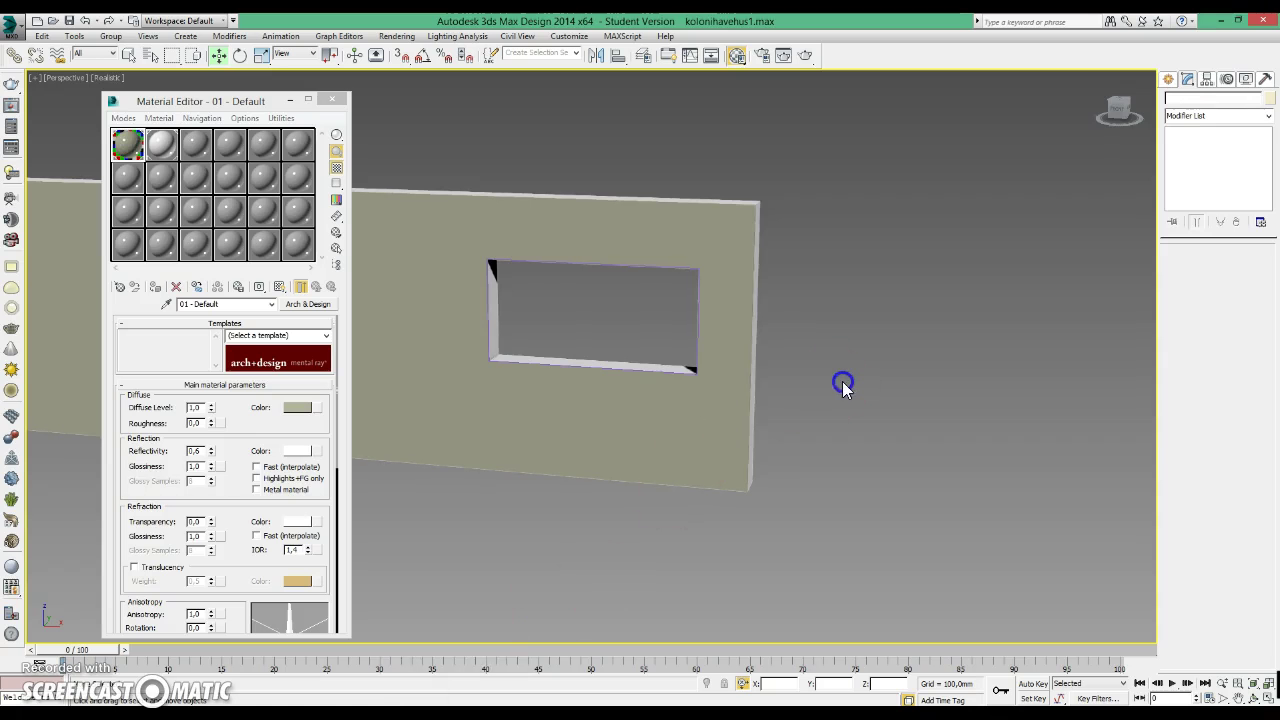
Draw a 2700 x 4500 mm rectangle in the maximized Front view, right of the wall.
key(alt+w)
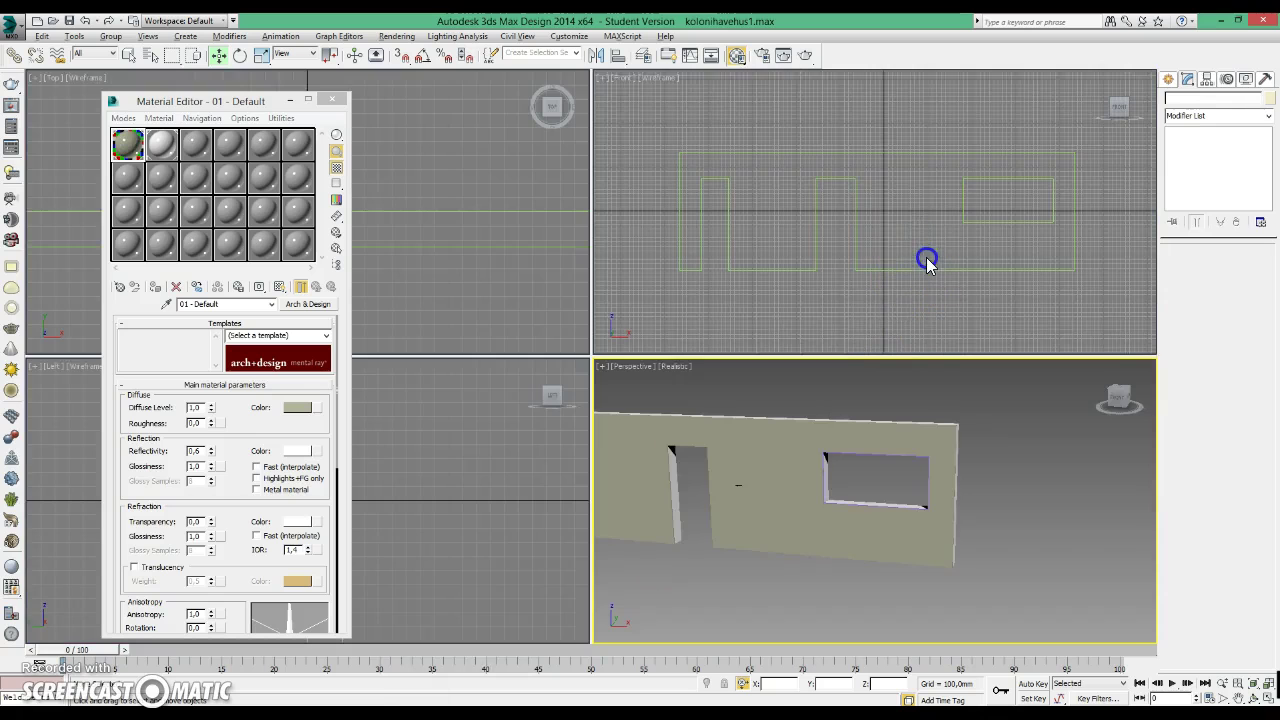
key(alt+w)
middle_drag(906, 306, 460, 357)
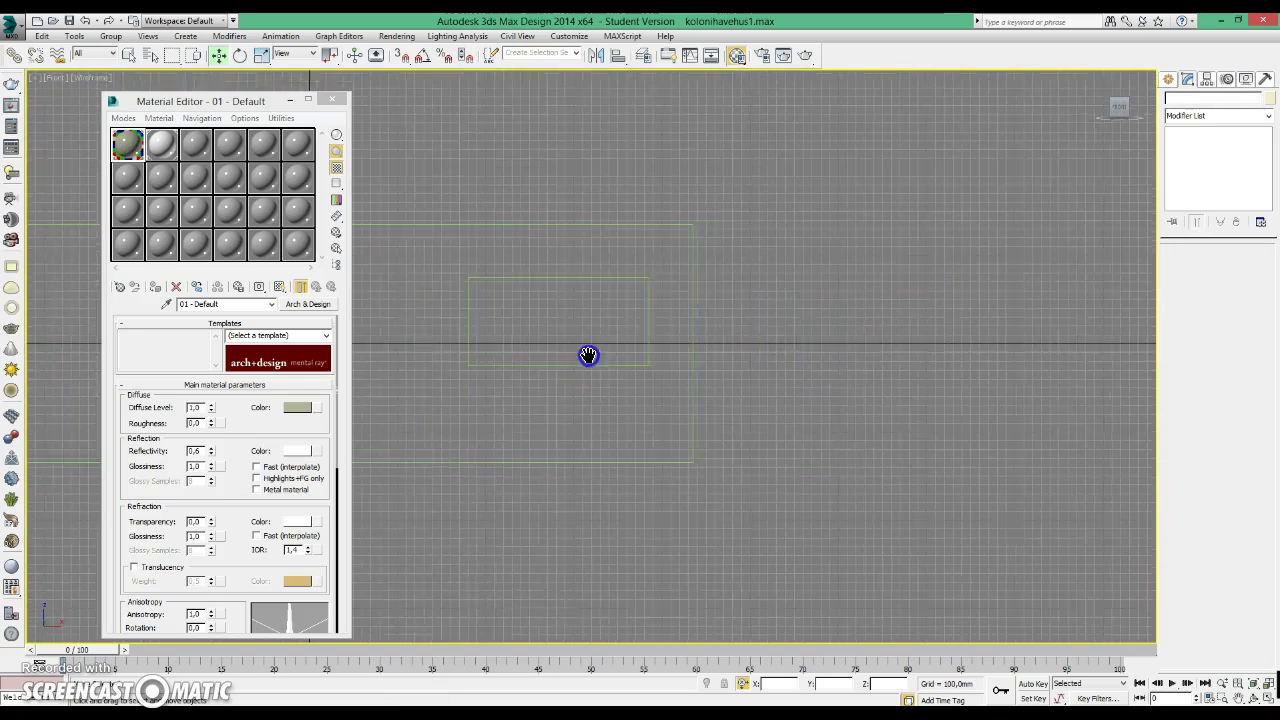
click(1168, 79)
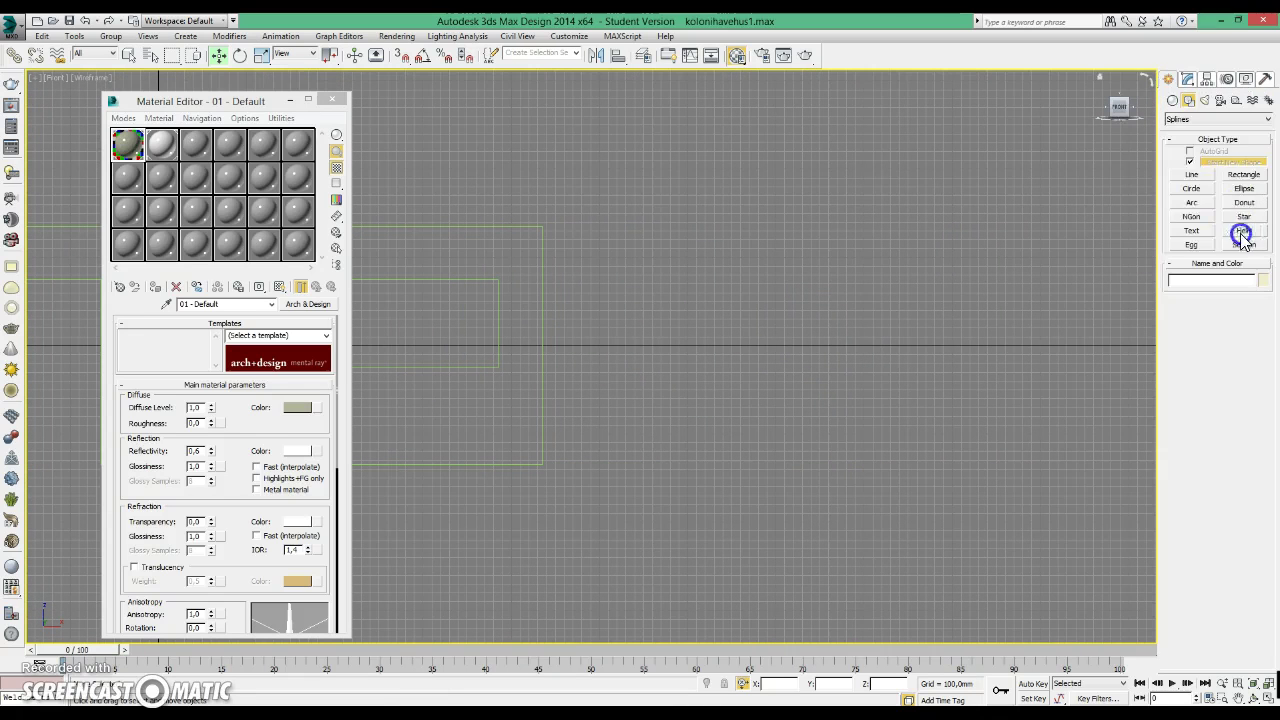
click(1229, 172)
mouse_move(607, 225)
mouse_down()
mouse_move(1073, 467)
mouse_move(1043, 463)
mouse_up()
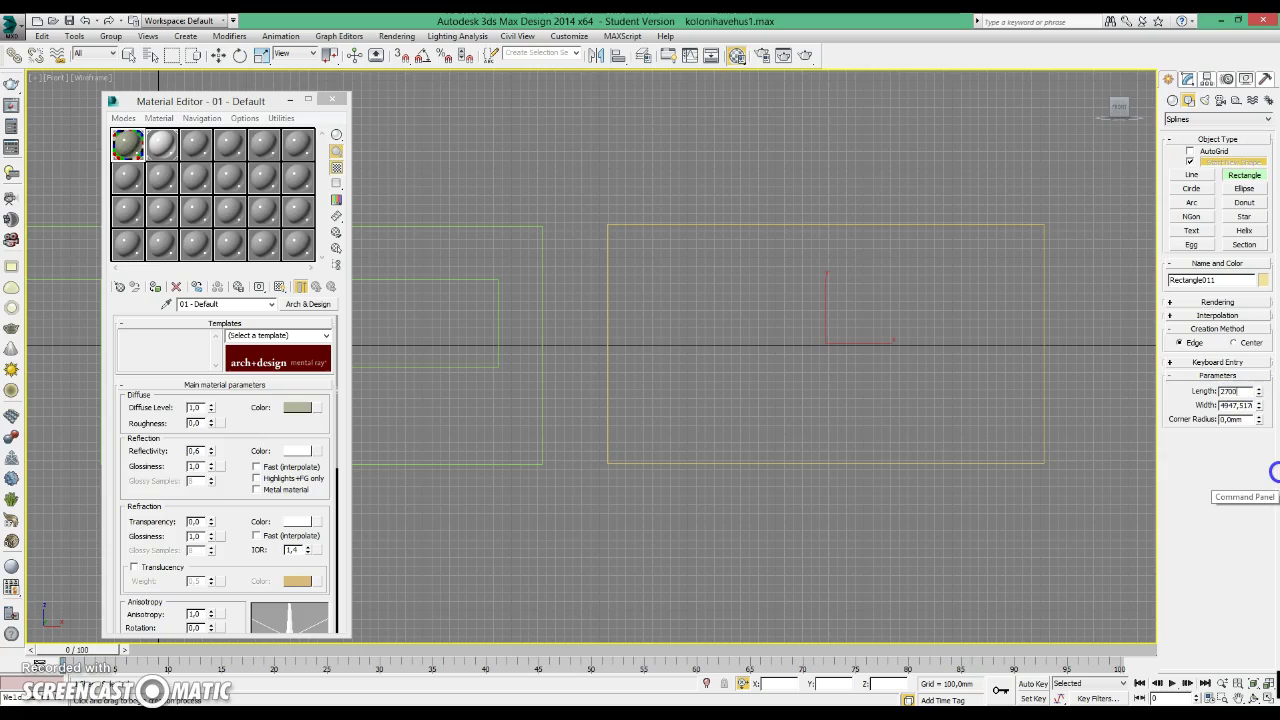
text(4500)
key(Return)
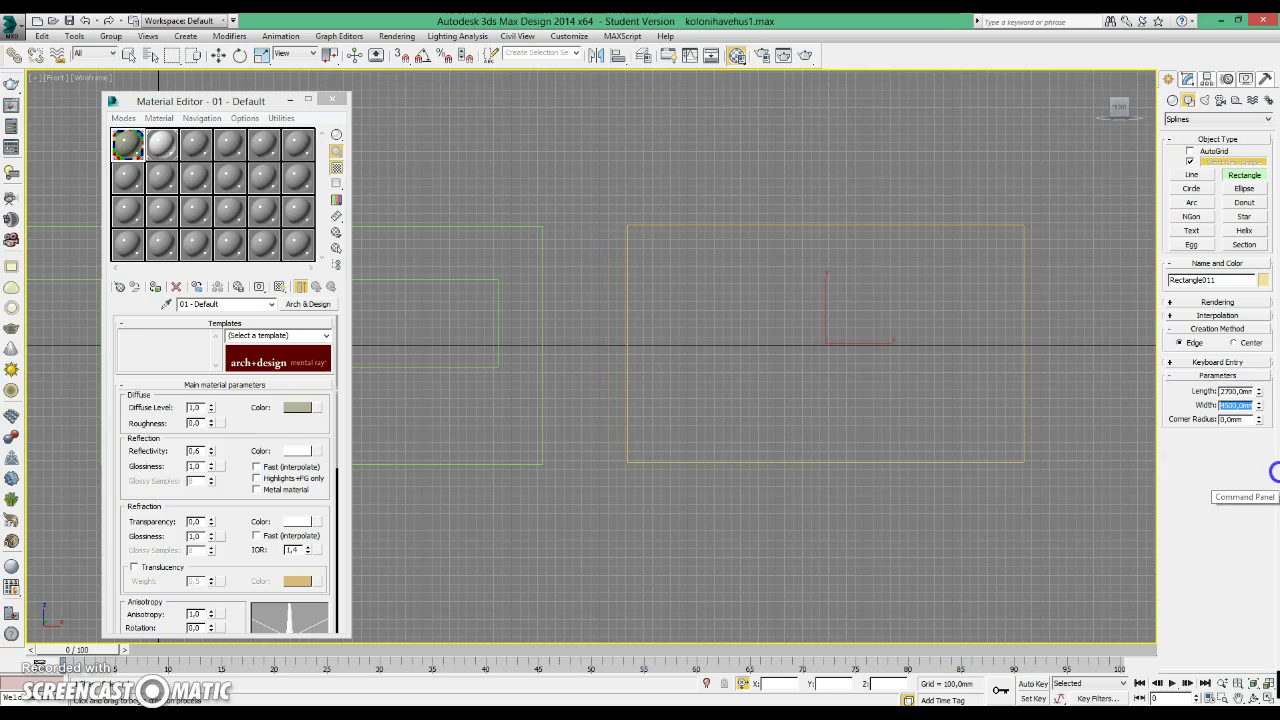
Switch to Select and Move and edit the rectangle's absolute position values.
click(218, 55)
click(743, 683)
click(834, 683)
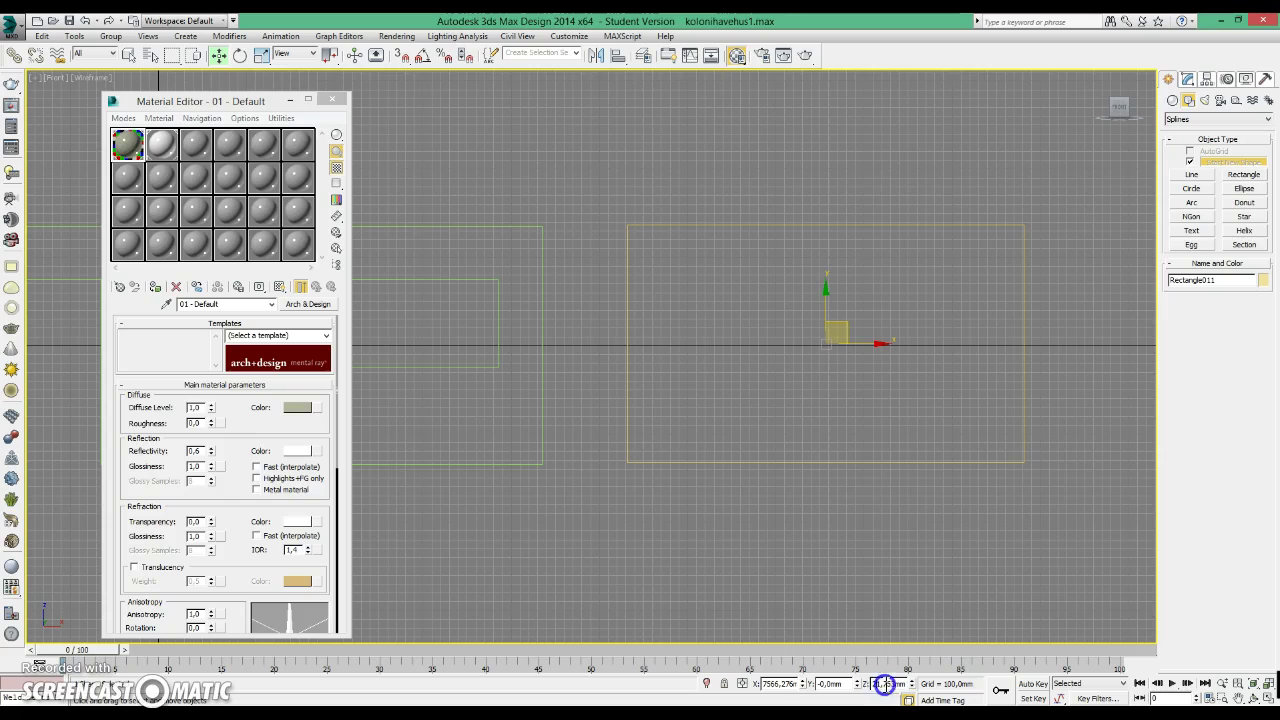
Place the large rectangle at Z 0 and draw a smaller rectangle inside it.
text(0)
key(Return)
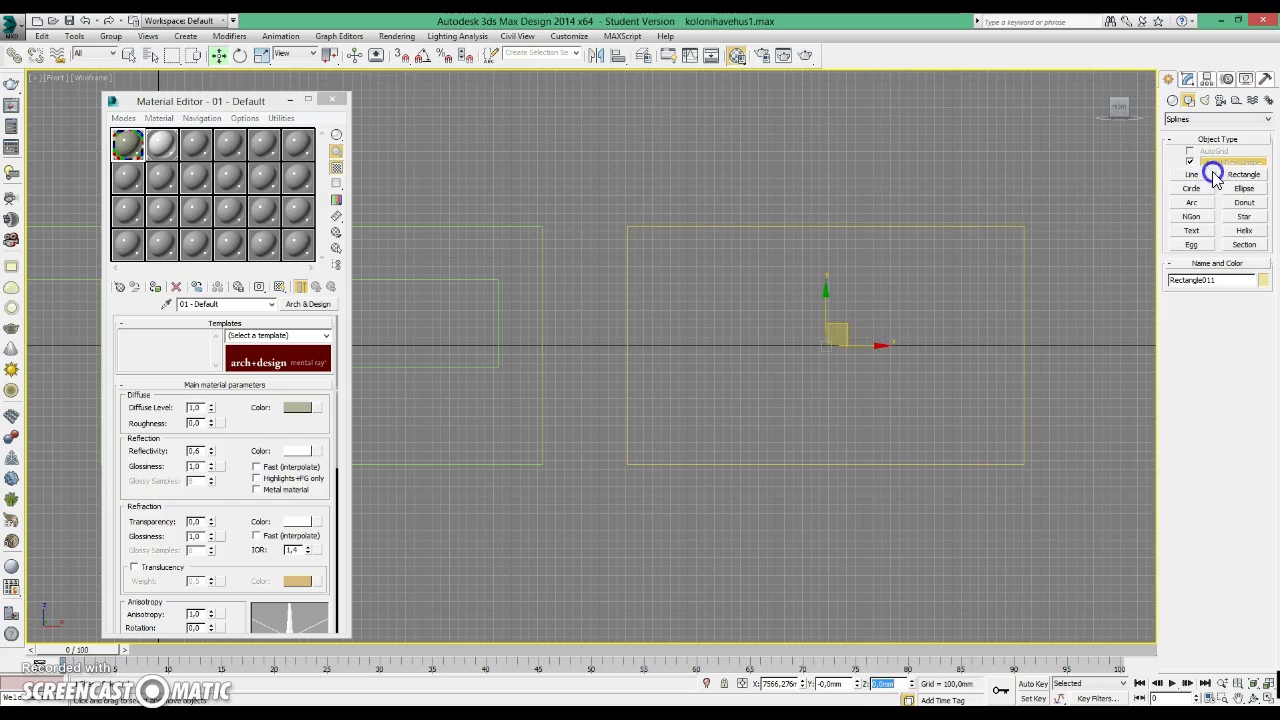
click(1245, 177)
drag(703, 280, 897, 372)
Align the small rectangle's minimum corner to the large rectangle's minimum.
click(835, 314)
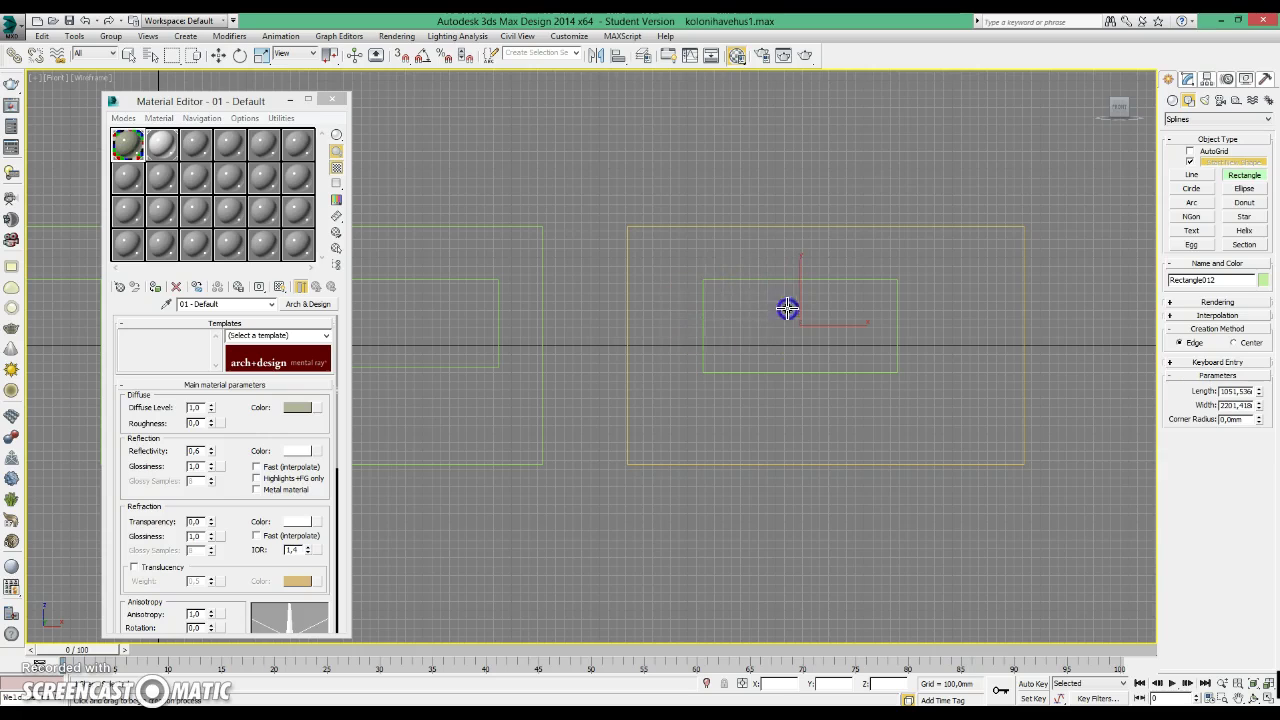
drag(246, 286, 475, 296)
click(689, 226)
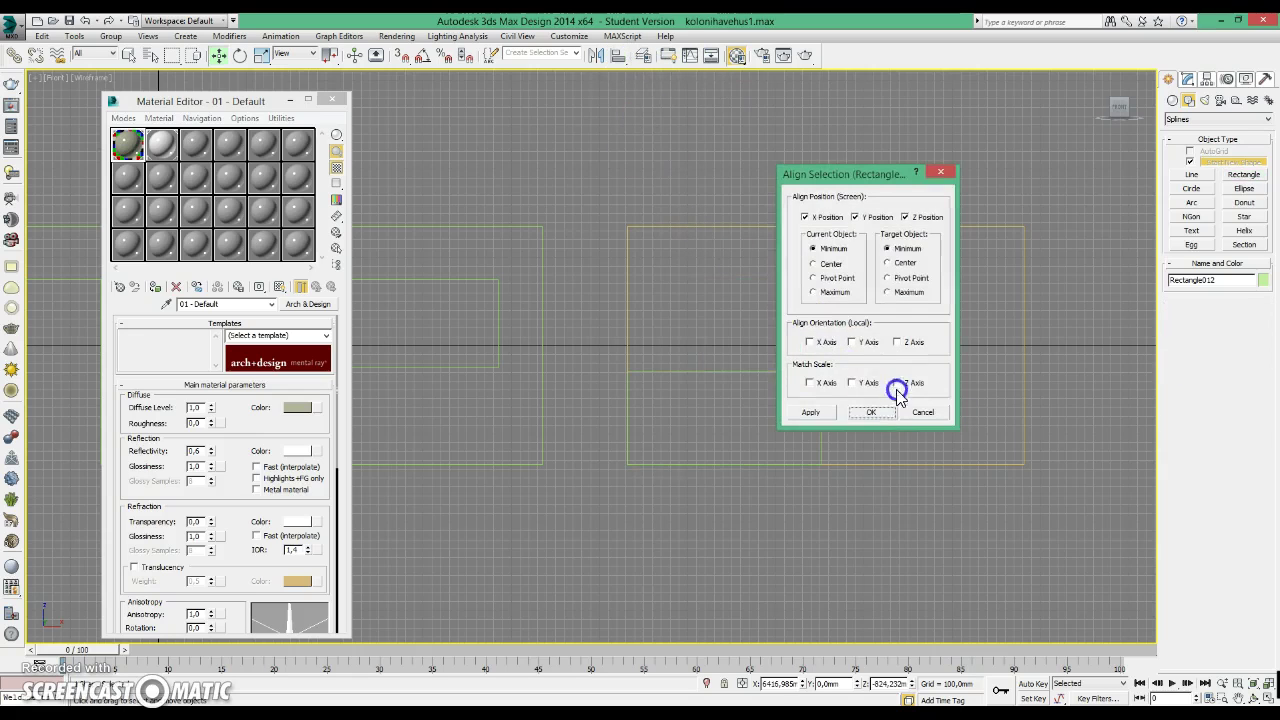
click(871, 412)
Offset the small rectangle 500 mm along X and raise it with a Y offset.
click(757, 688)
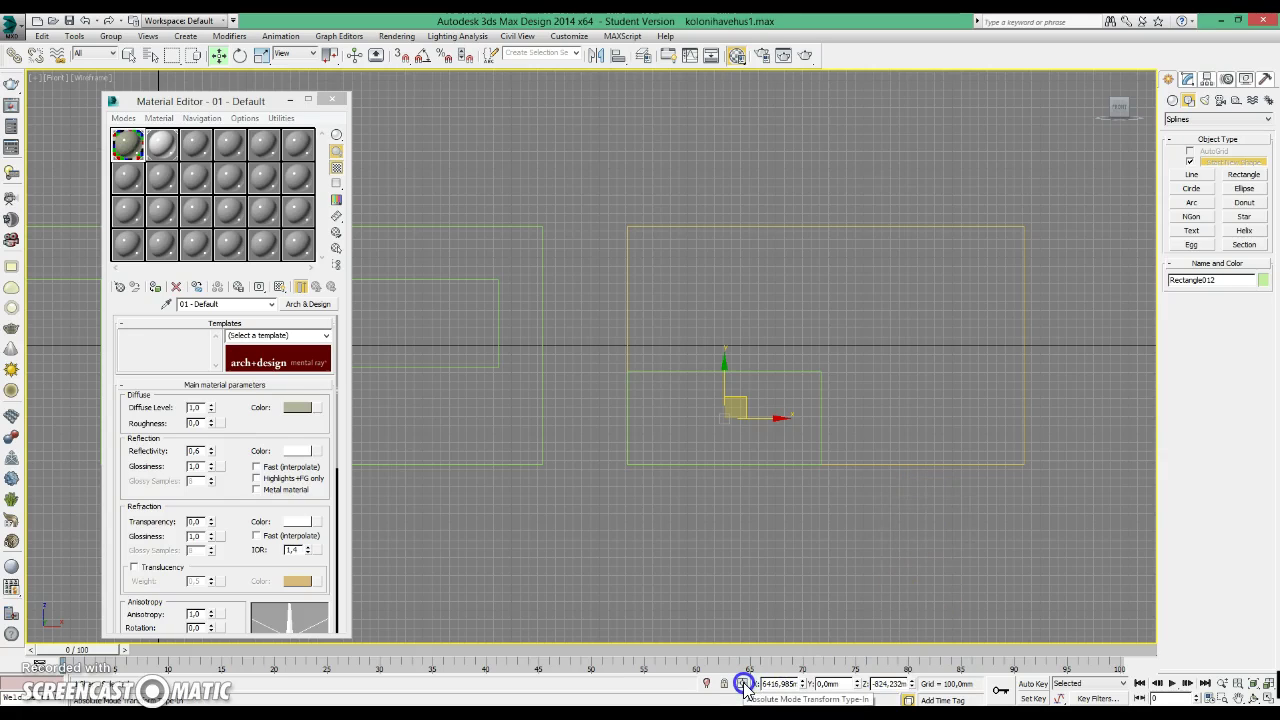
click(744, 686)
click(780, 684)
double_click(788, 684)
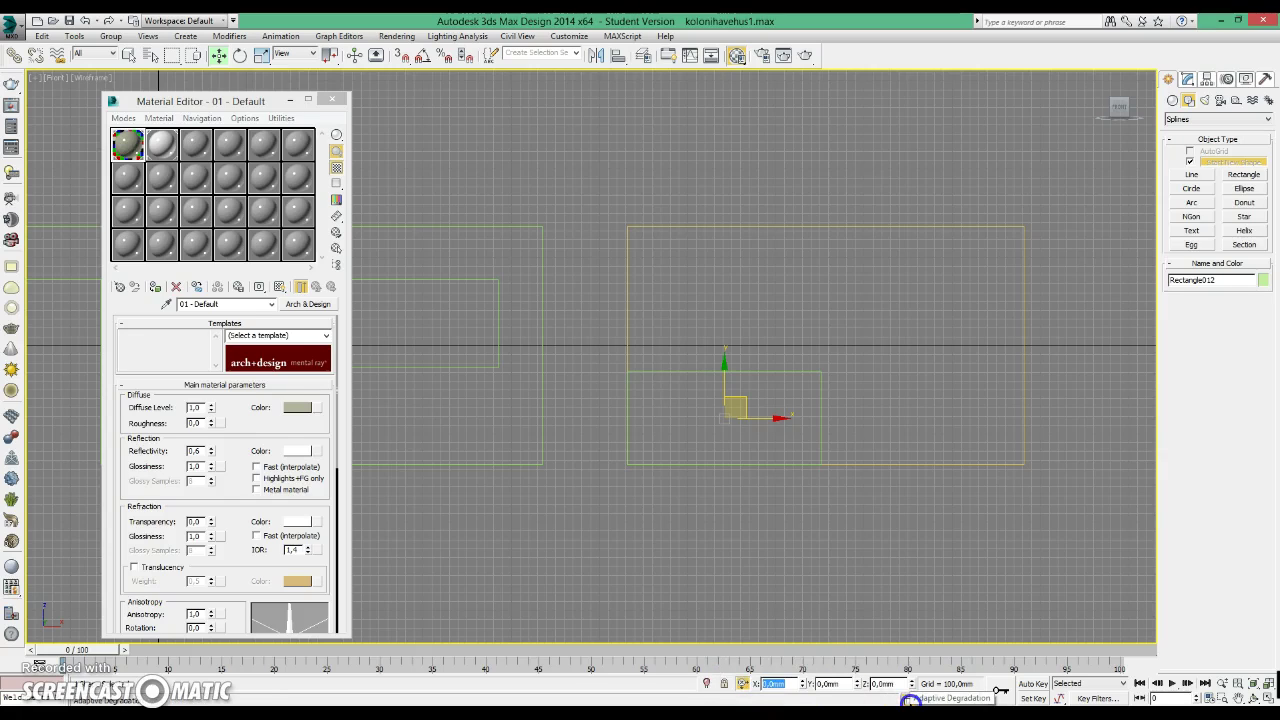
key(Return)
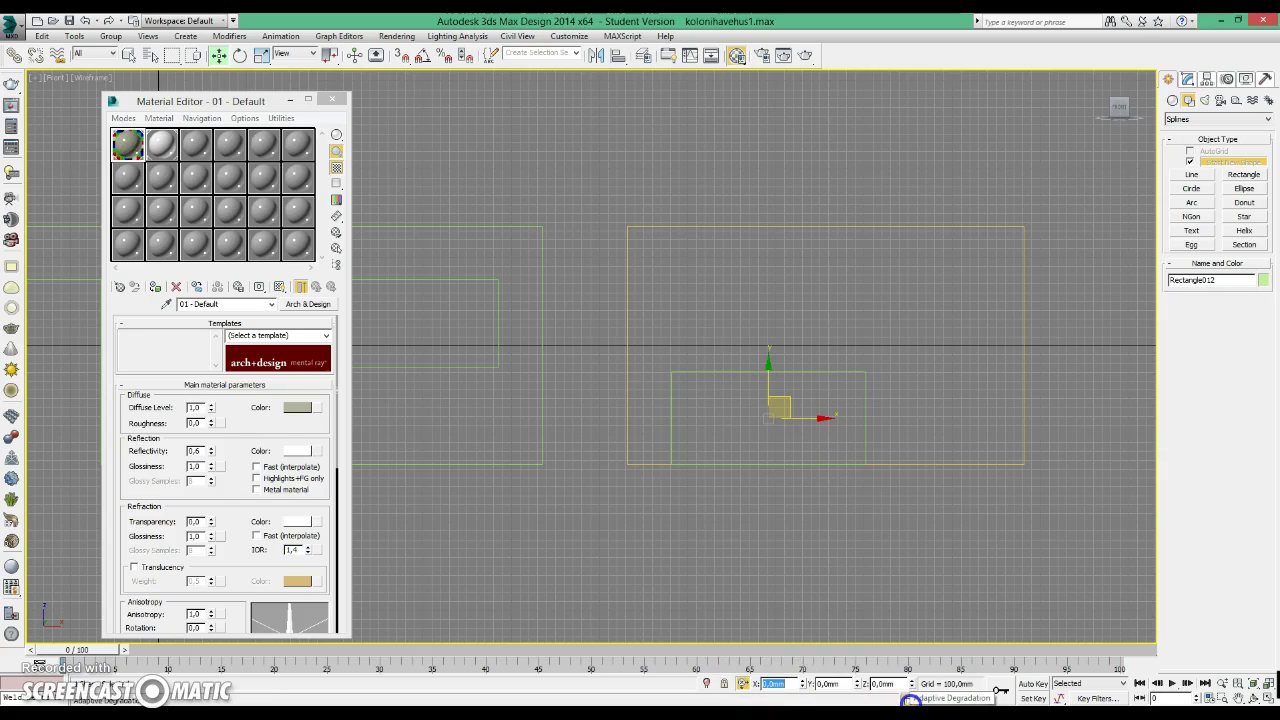
double_click(850, 685)
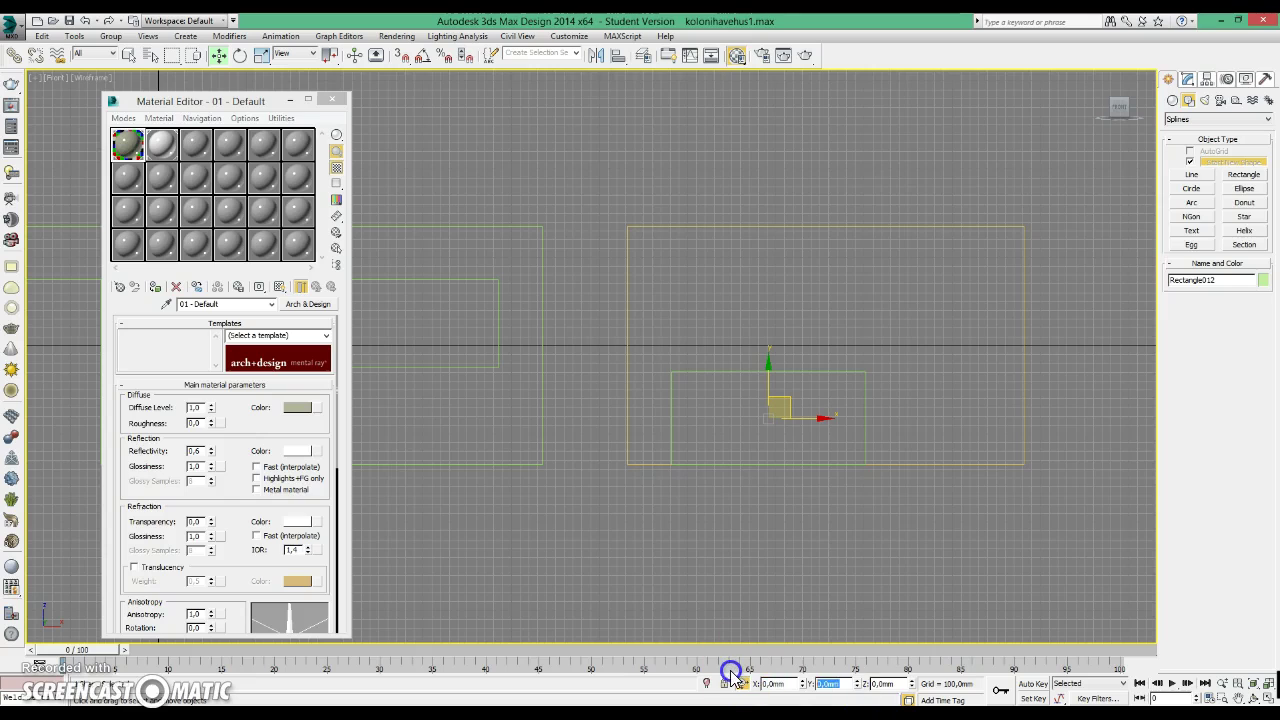
text(1100)
key(Return)
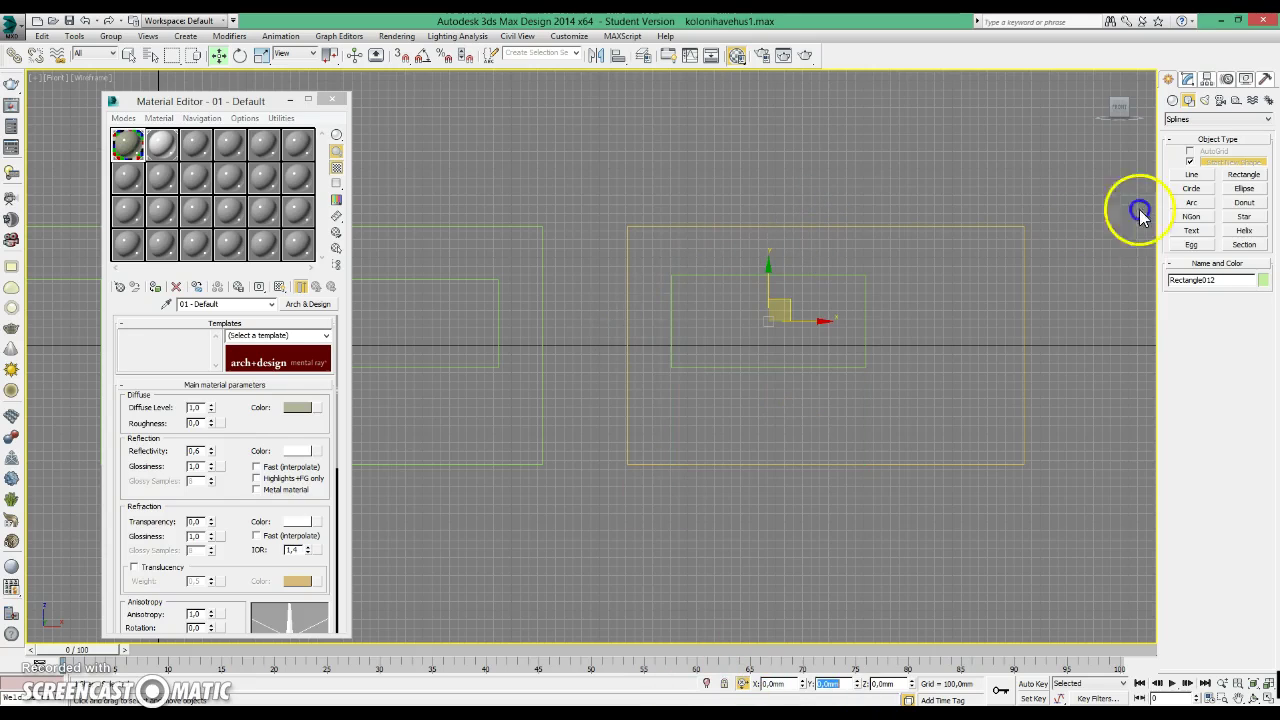
click(1187, 79)
Convert Rectangle012 to an Editable Spline and attach the outer rectangle to it.
right_click(1193, 140)
click(1190, 214)
click(1038, 198)
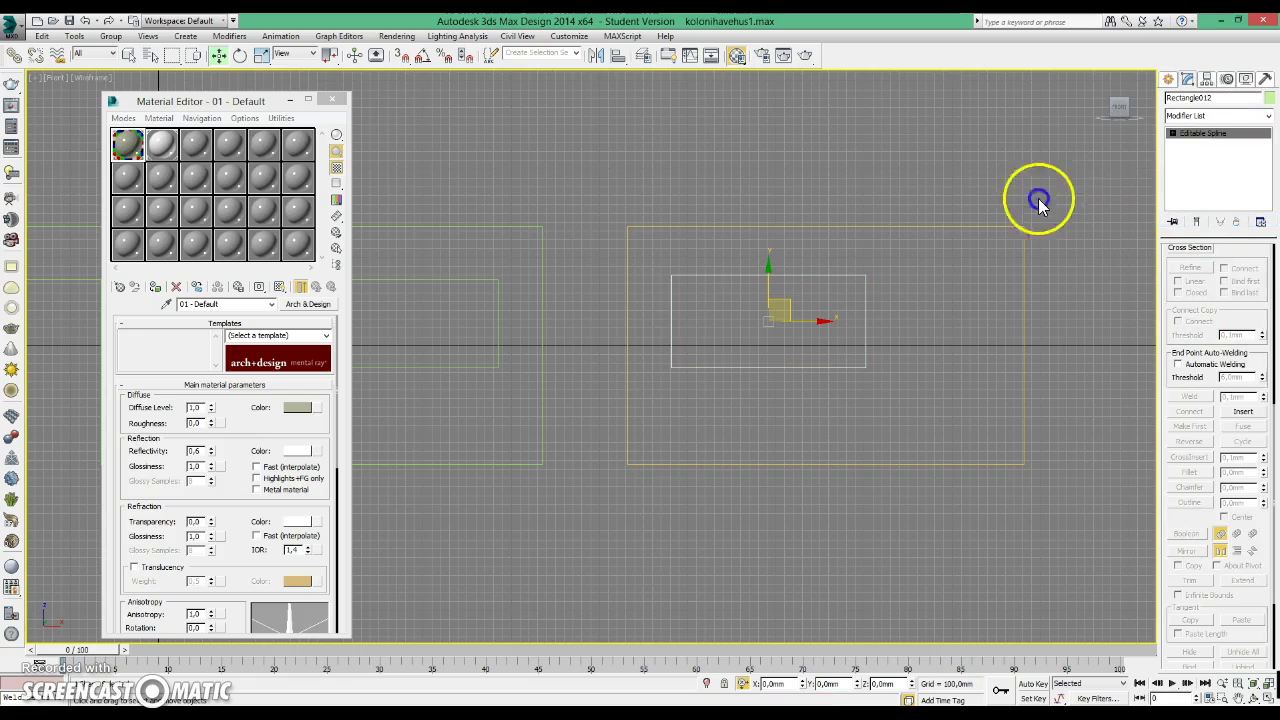
right_click(795, 273)
click(797, 252)
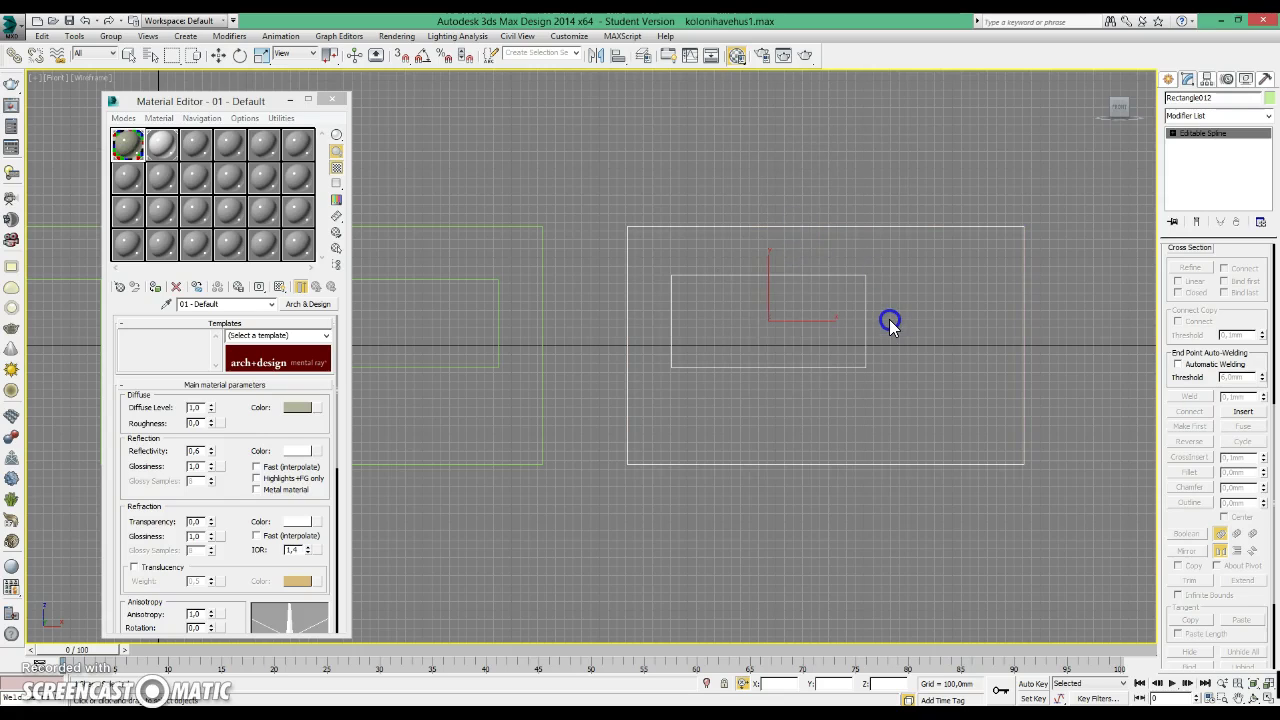
Add an Extrude modifier to the combined shape with an Amount of -275 mm.
click(1187, 120)
scroll(1190, 140, down, 10)
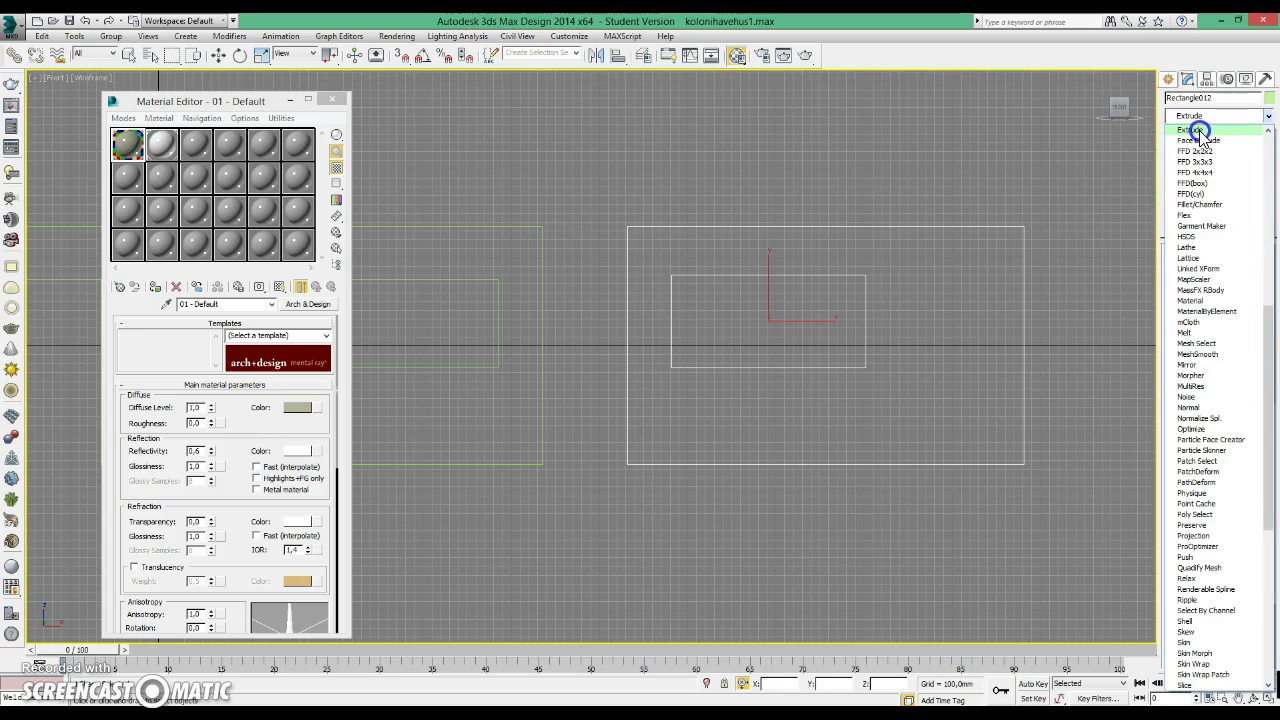
click(1197, 131)
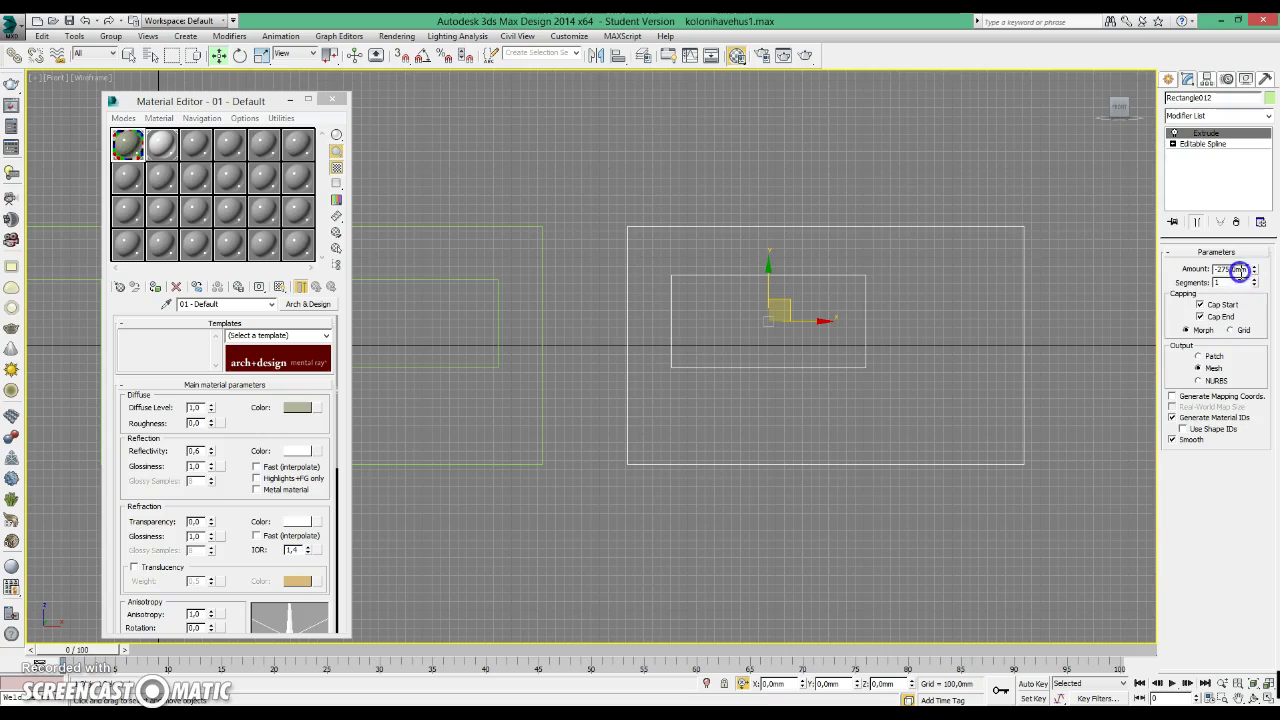
Clone the extruded piece as an independent copy, Rectangle013, with a 25 mm Extrude amount.
right_click(770, 308)
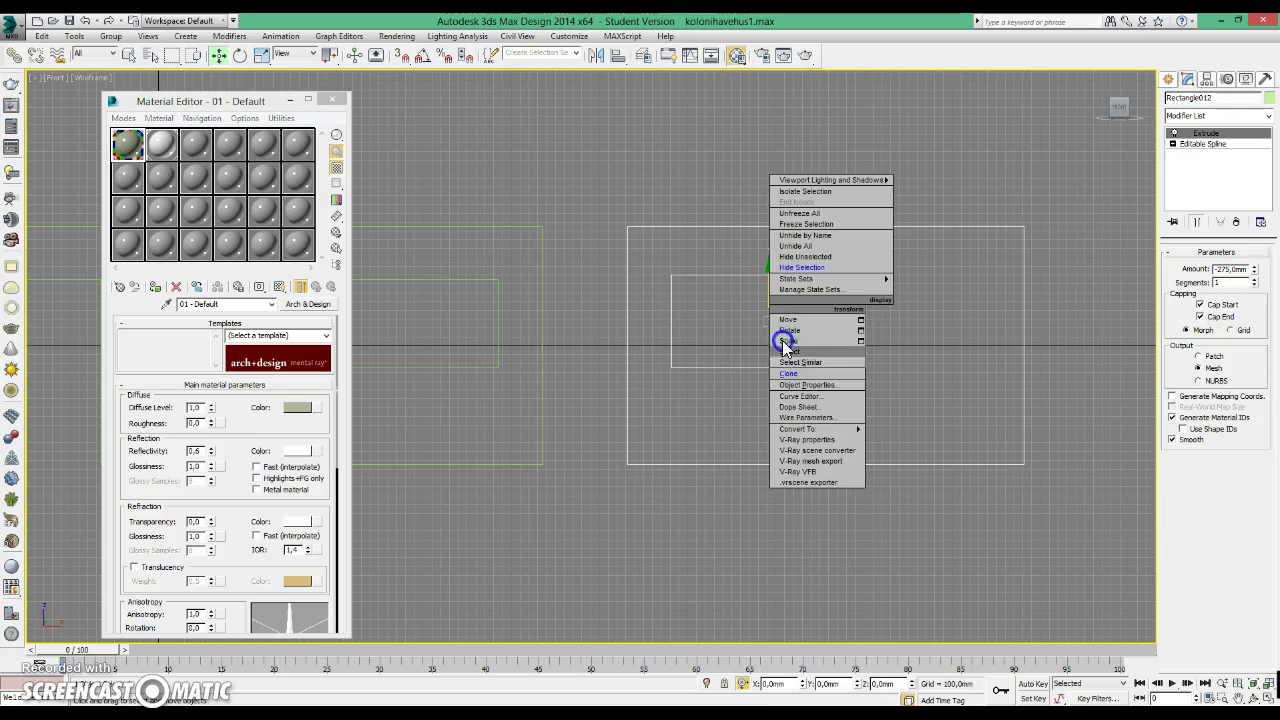
click(806, 373)
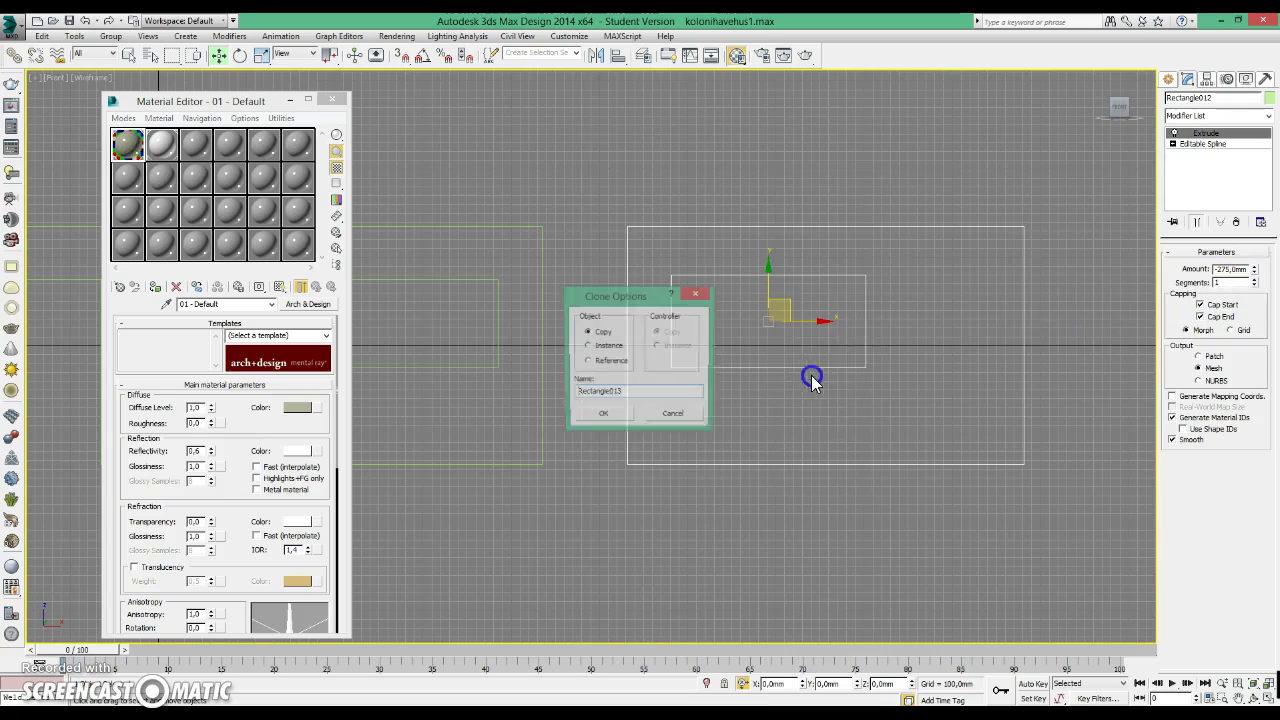
click(633, 414)
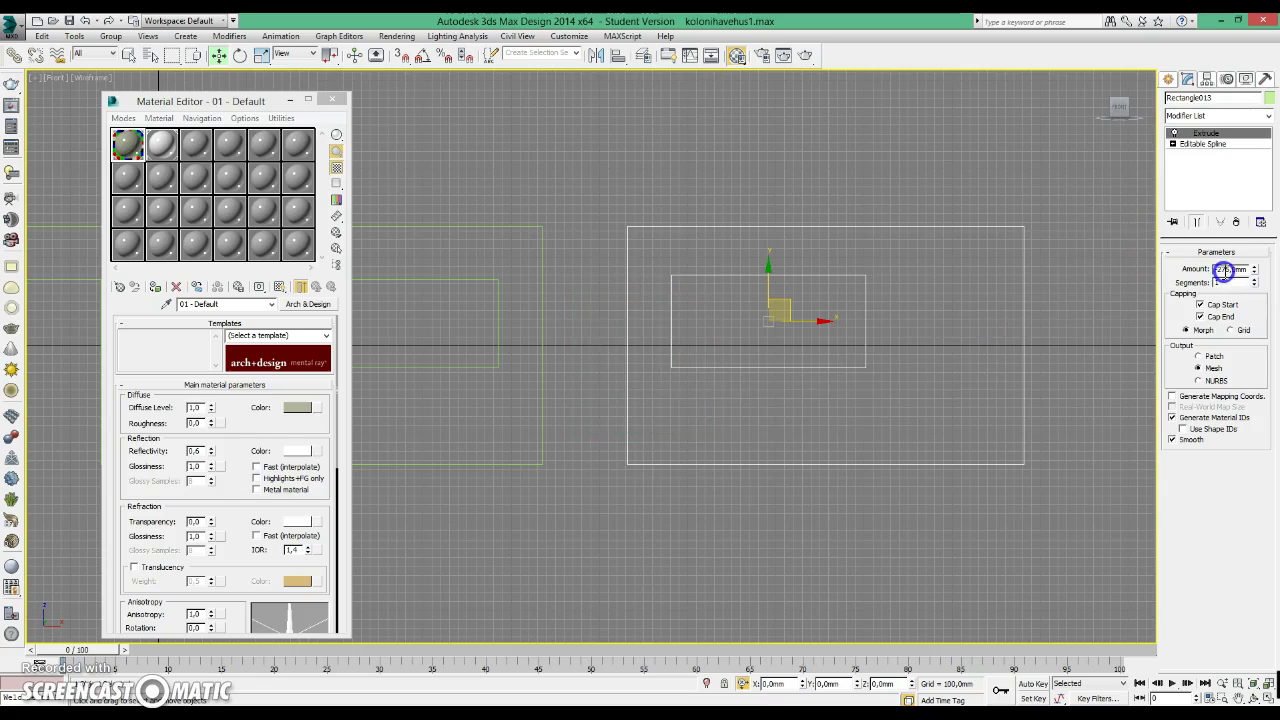
key(BackSpace)
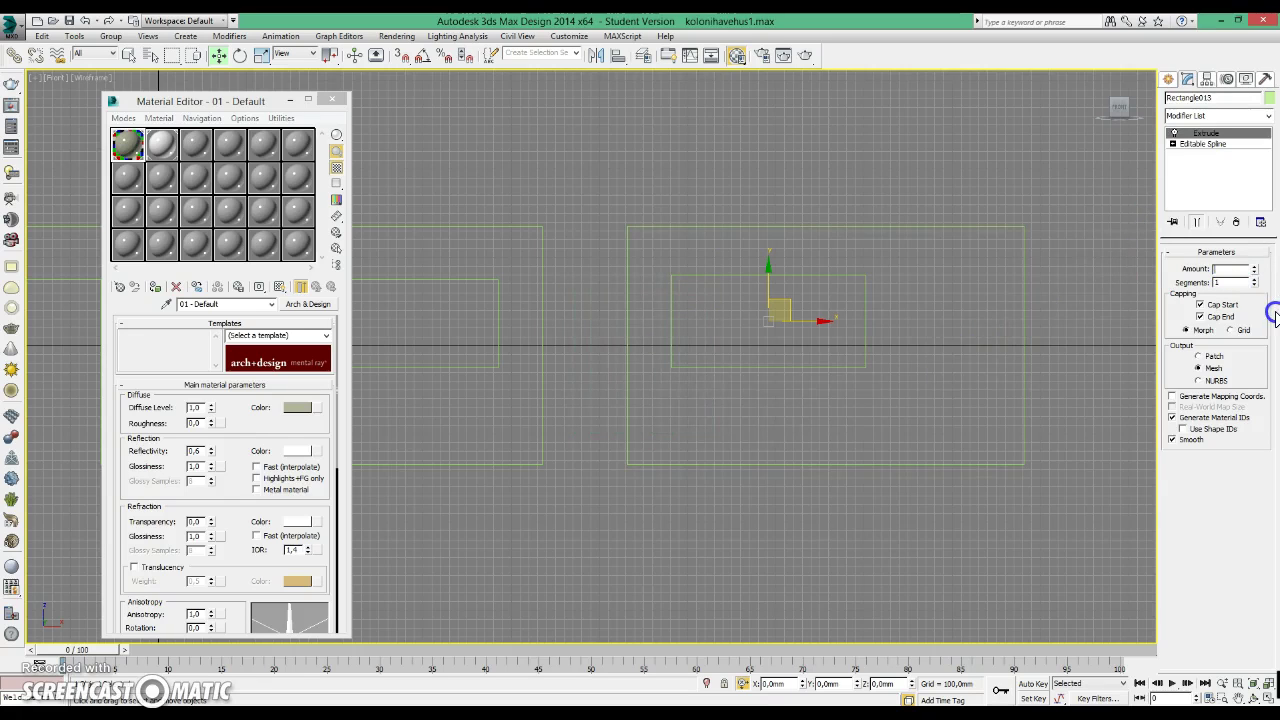
text(25)
key(Return)
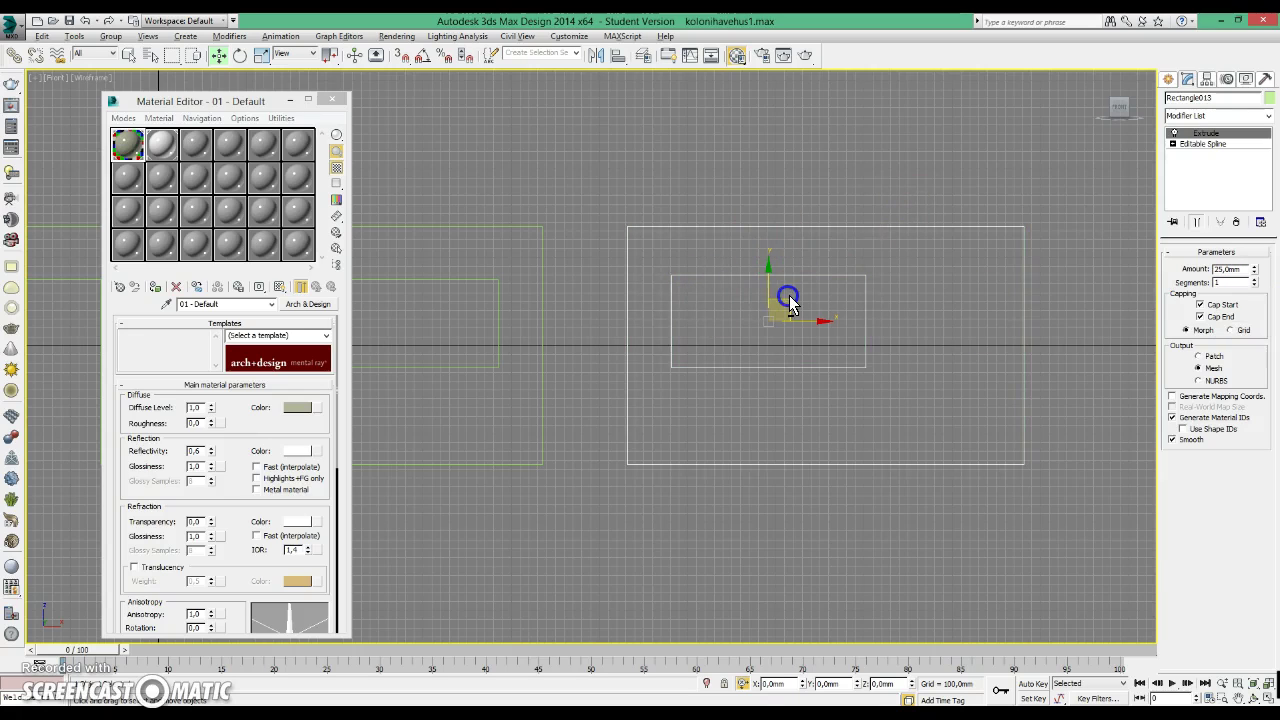
key(alt+w)
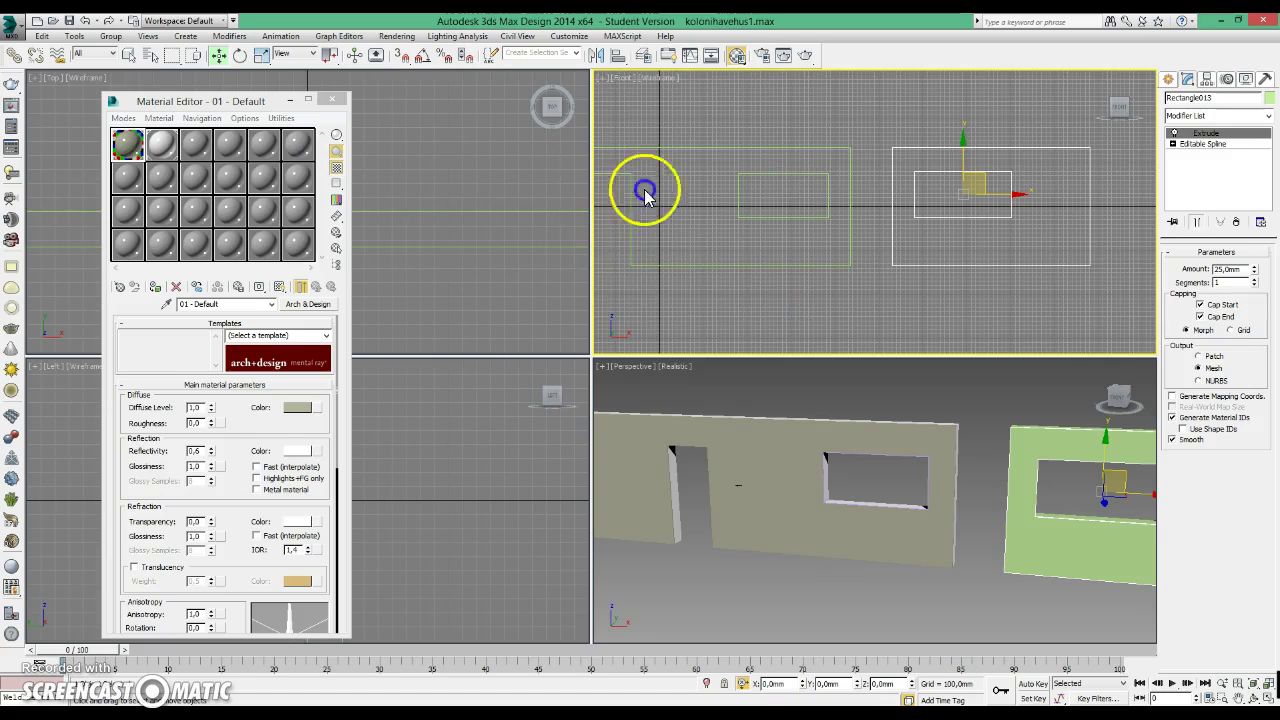
Maximize the Top view, frame the wall outlines, and select Rectangle012's Editable Spline level.
scroll(460, 263, down, 3)
scroll(511, 258, down, 2)
middle_drag(511, 258, 365, 245)
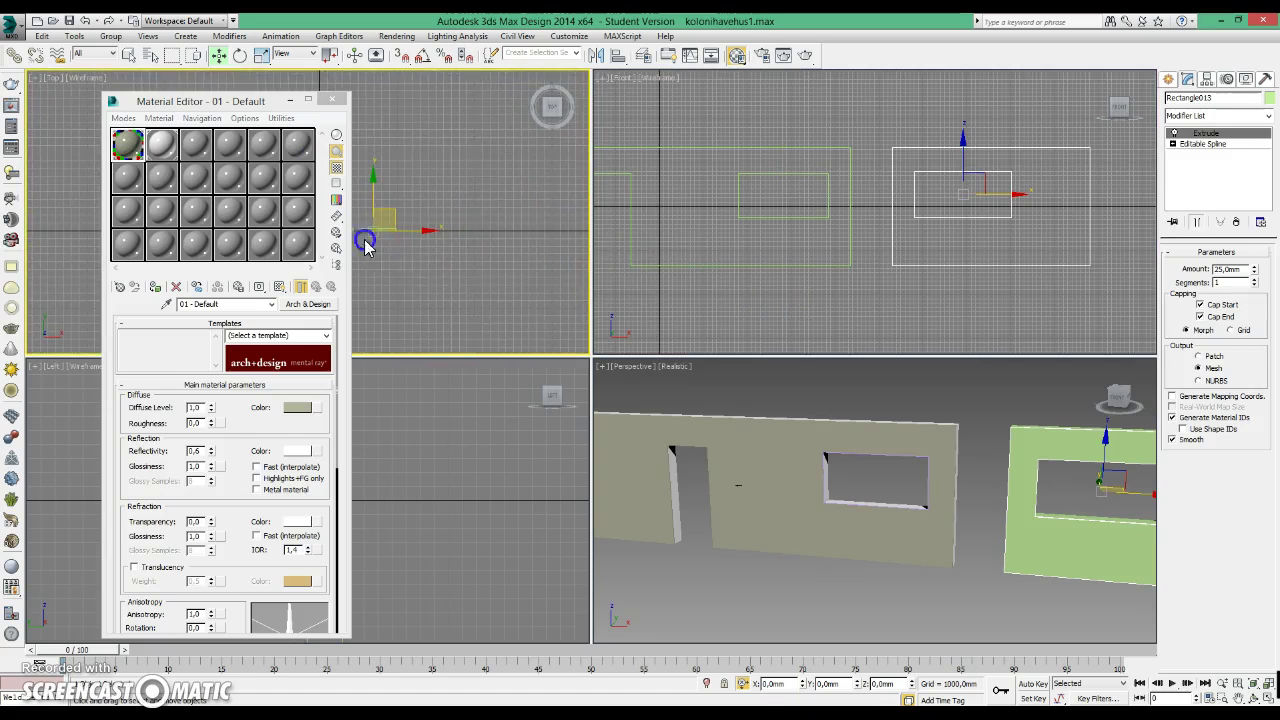
key(alt+w)
scroll(771, 391, up, 2)
scroll(766, 397, up, 3)
middle_drag(766, 397, 952, 431)
scroll(952, 431, up, 2)
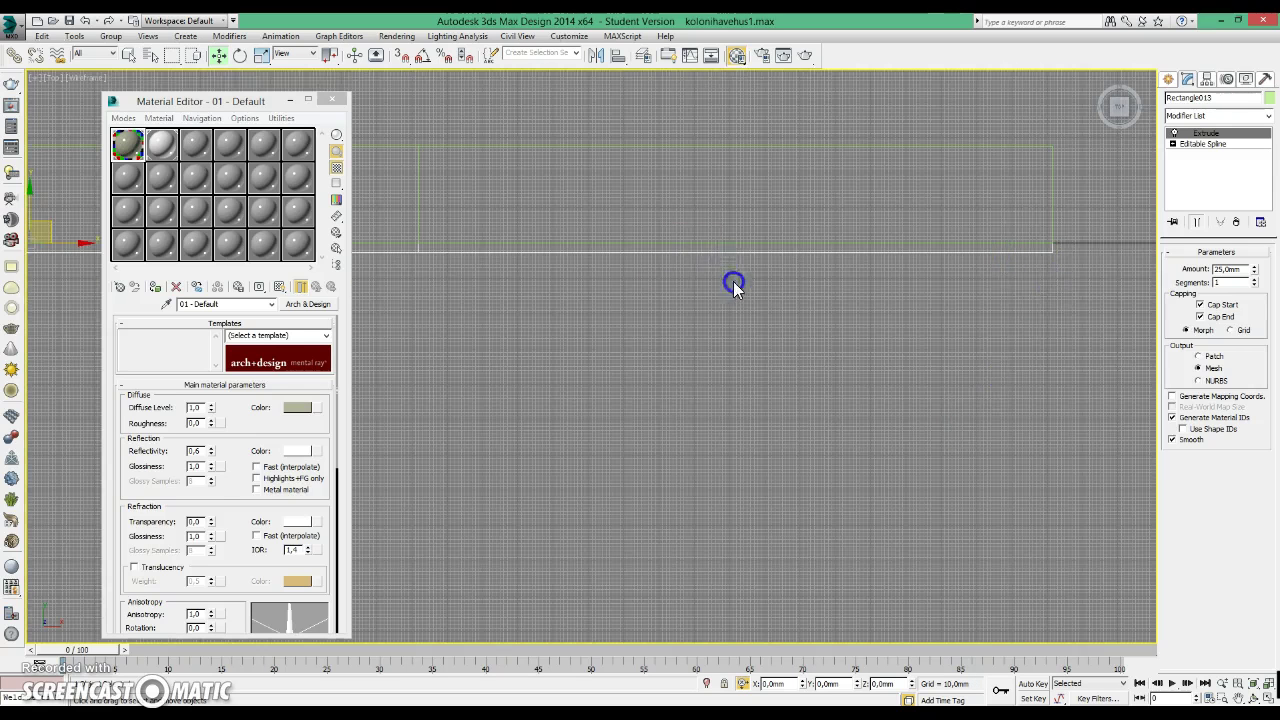
scroll(731, 283, down, 2)
click(830, 260)
click(1103, 281)
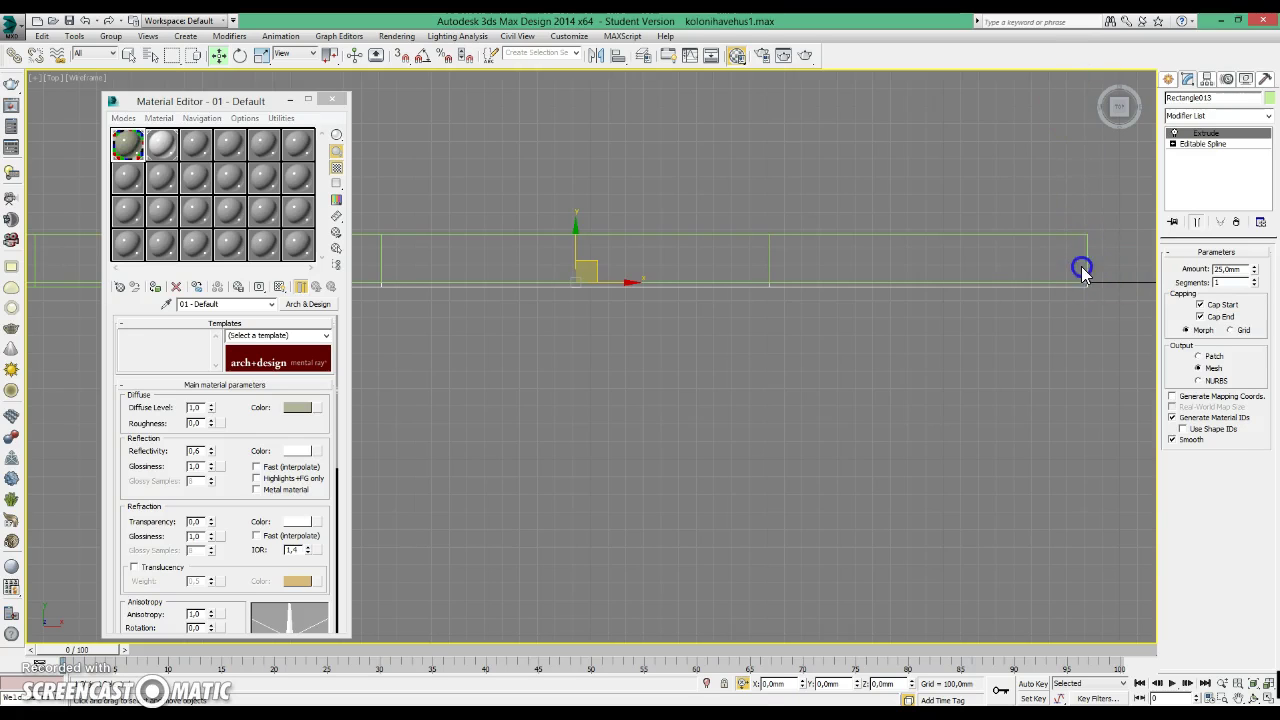
middle_drag(1071, 171, 1008, 335)
drag(1024, 416, 1013, 126)
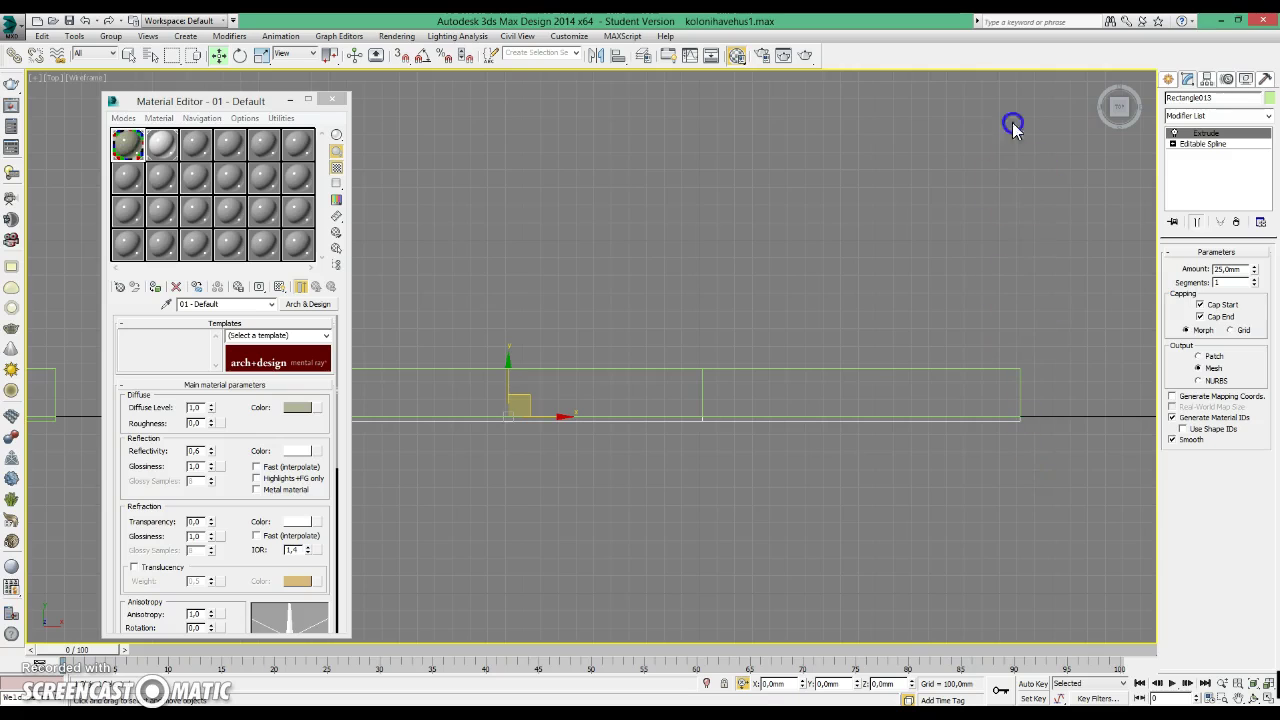
click(1008, 367)
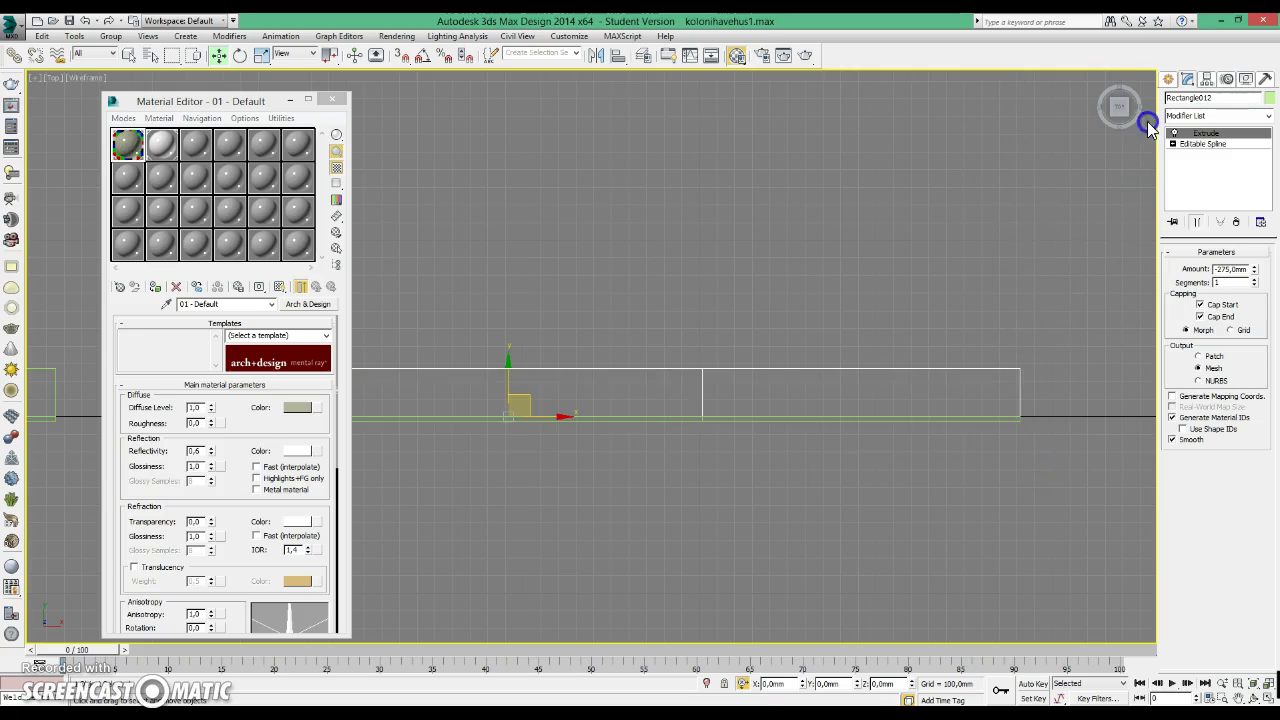
click(1213, 146)
Select Rectangle012's end vertex and offset it 1 mm along X.
click(1196, 155)
drag(1060, 391, 993, 467)
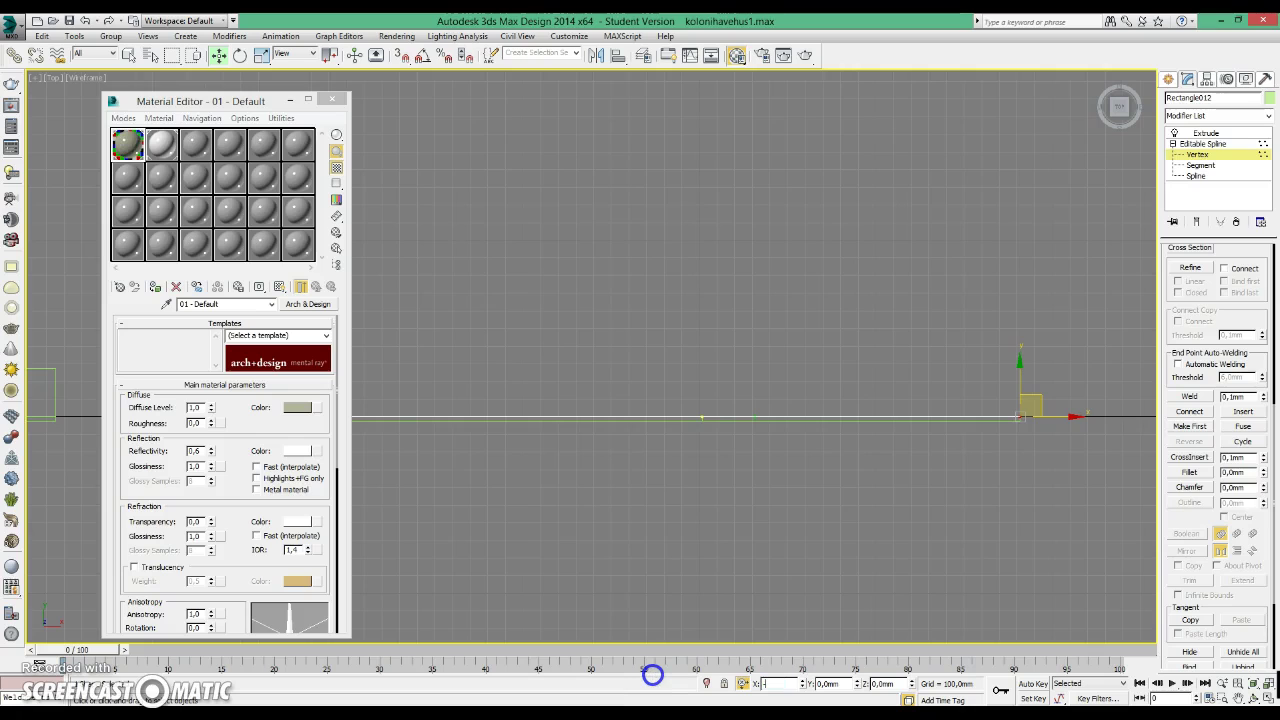
middle_drag(557, 391, 1046, 371)
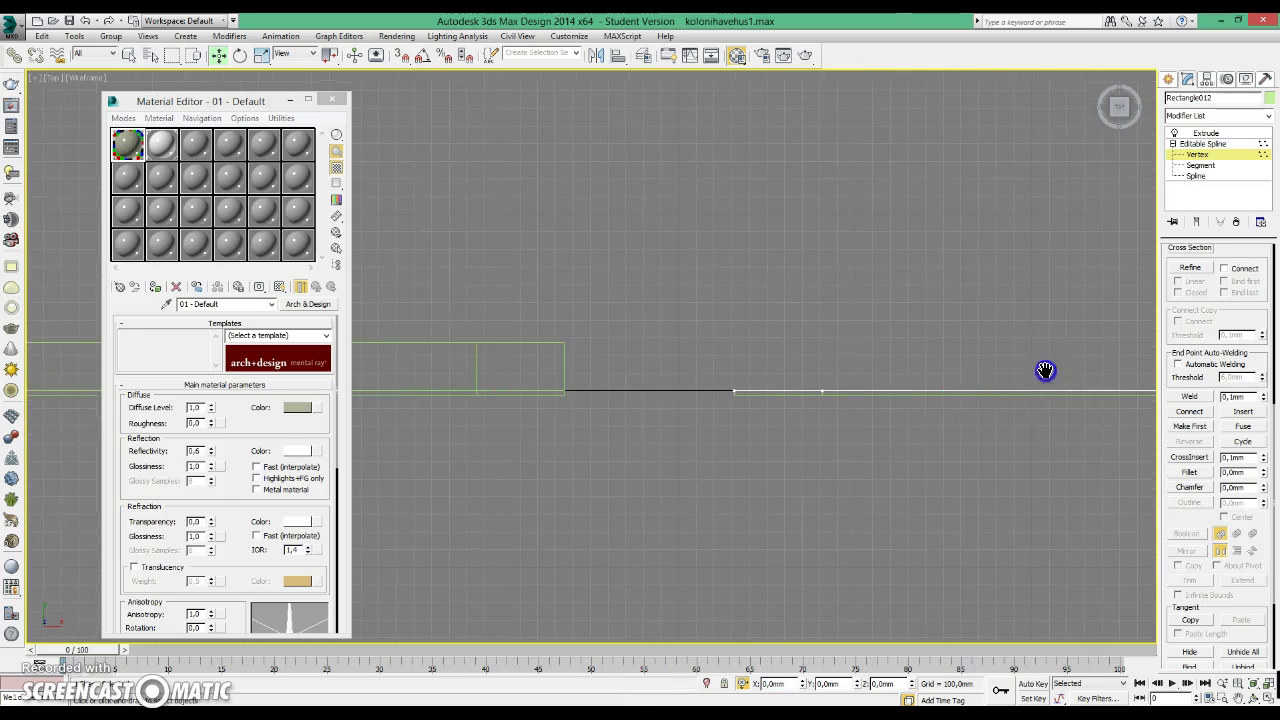
drag(725, 378, 757, 401)
click(779, 684)
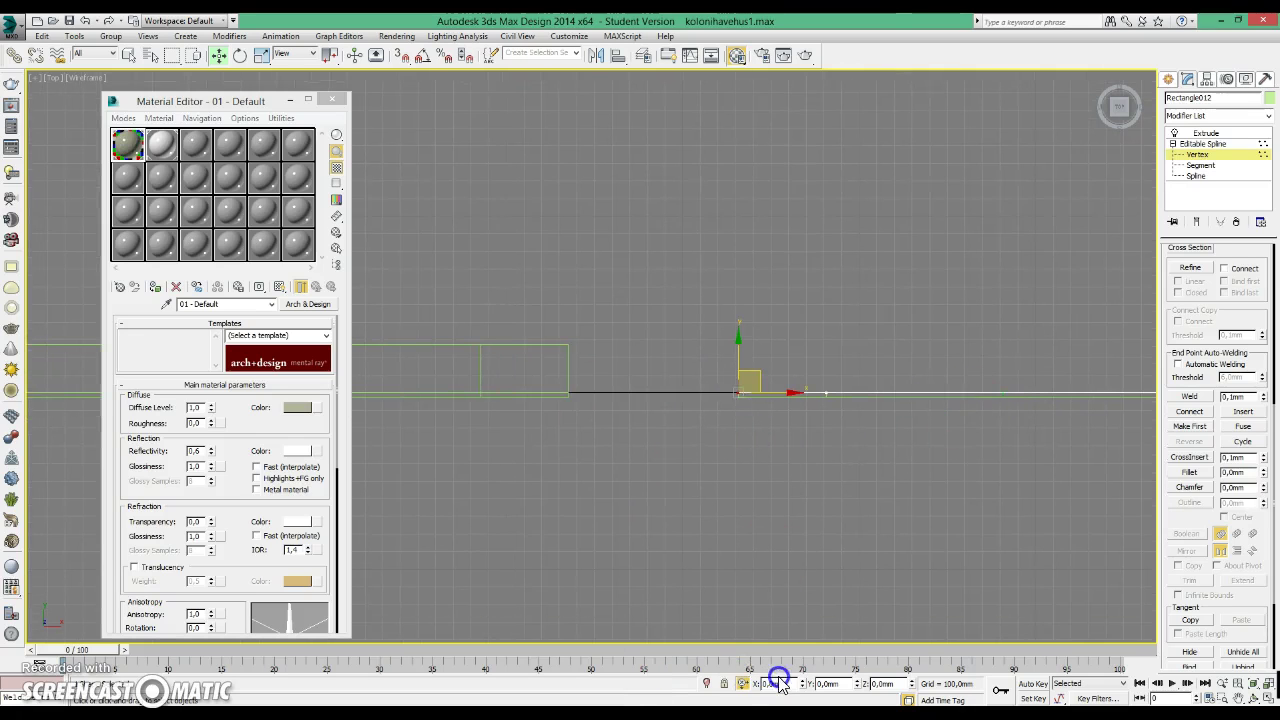
text(1)
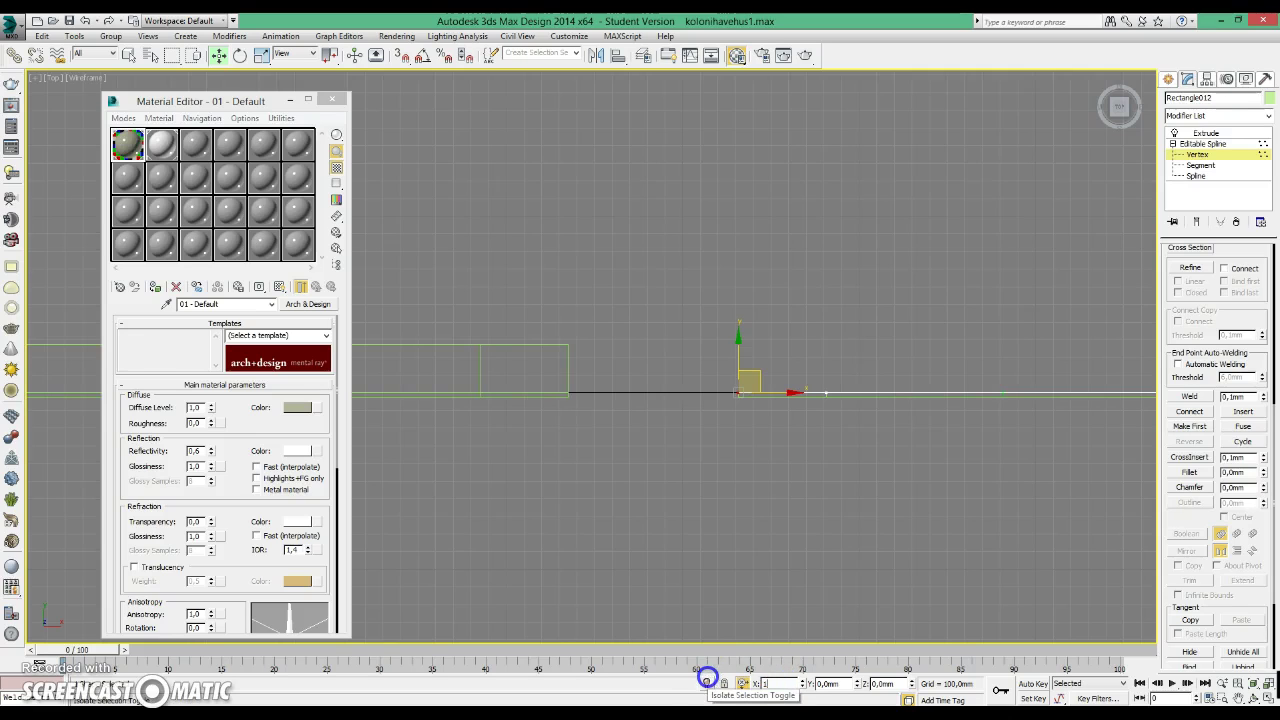
click(1197, 168)
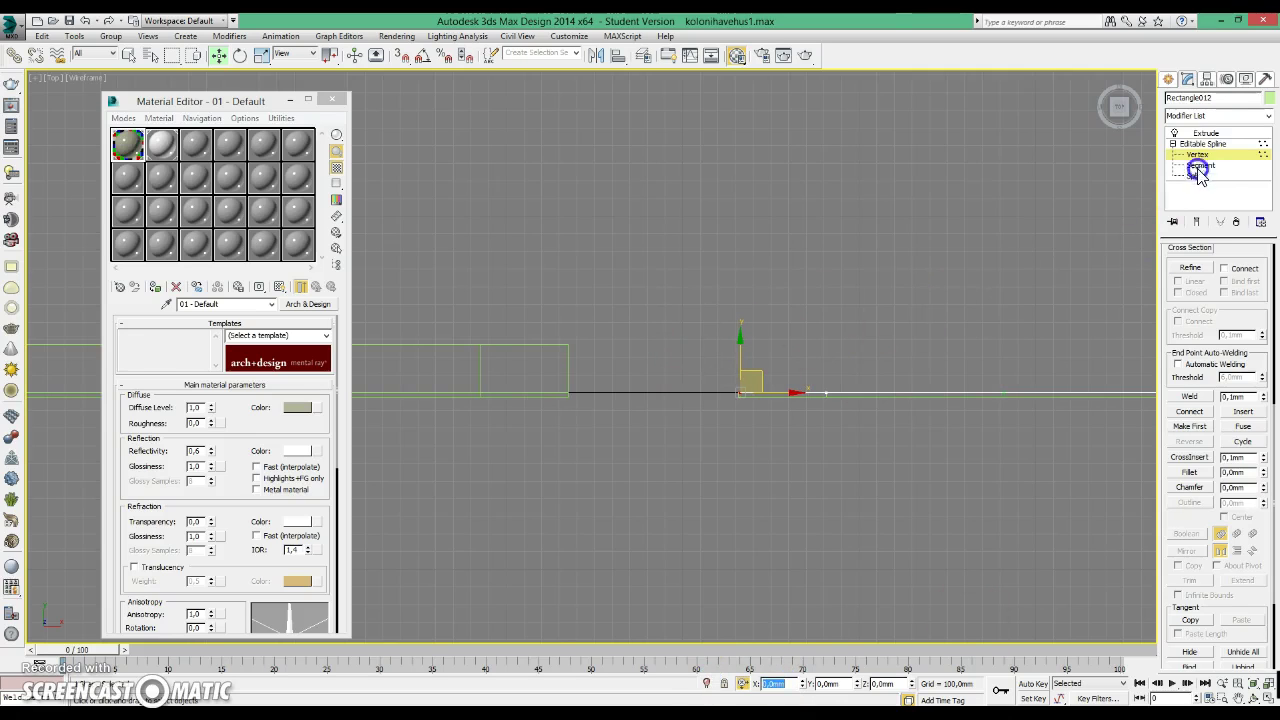
Select the end vertex of the Rectangle007 wall outline and offset it -1 mm along X.
click(1201, 152)
click(951, 237)
click(836, 218)
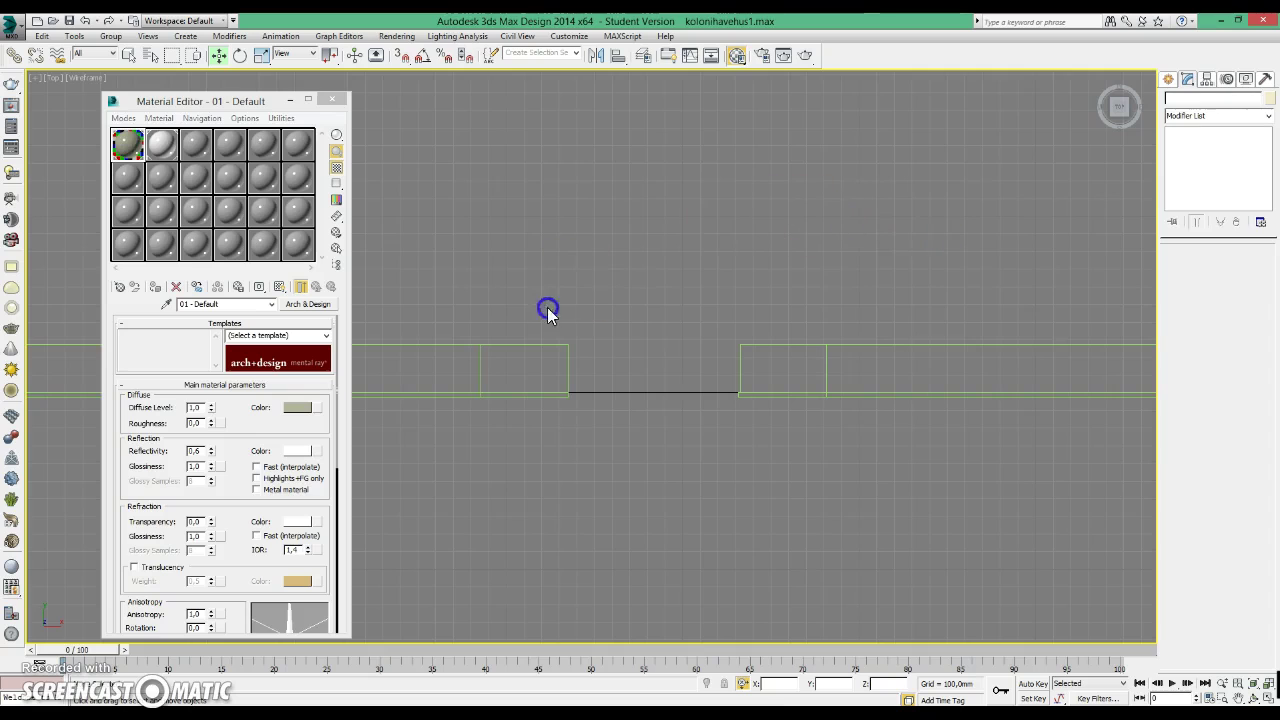
click(557, 345)
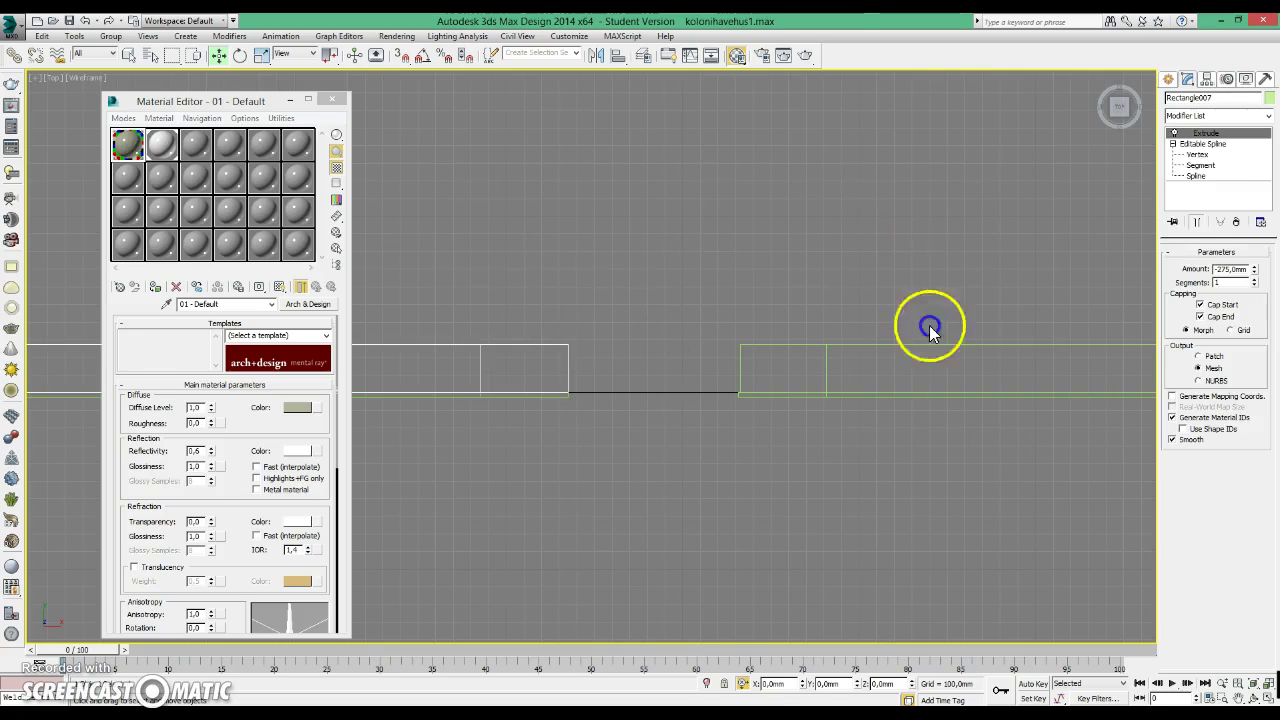
click(1203, 144)
click(608, 378)
drag(608, 378, 546, 420)
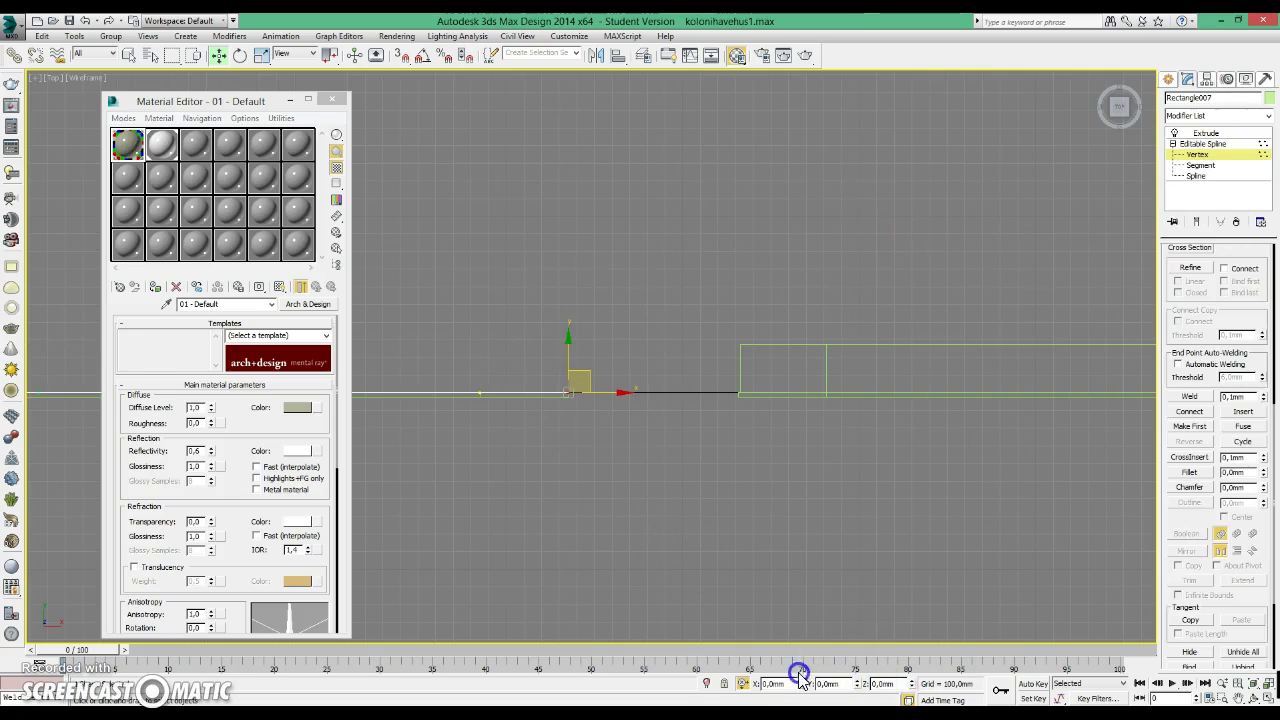
click(742, 684)
text(-1)
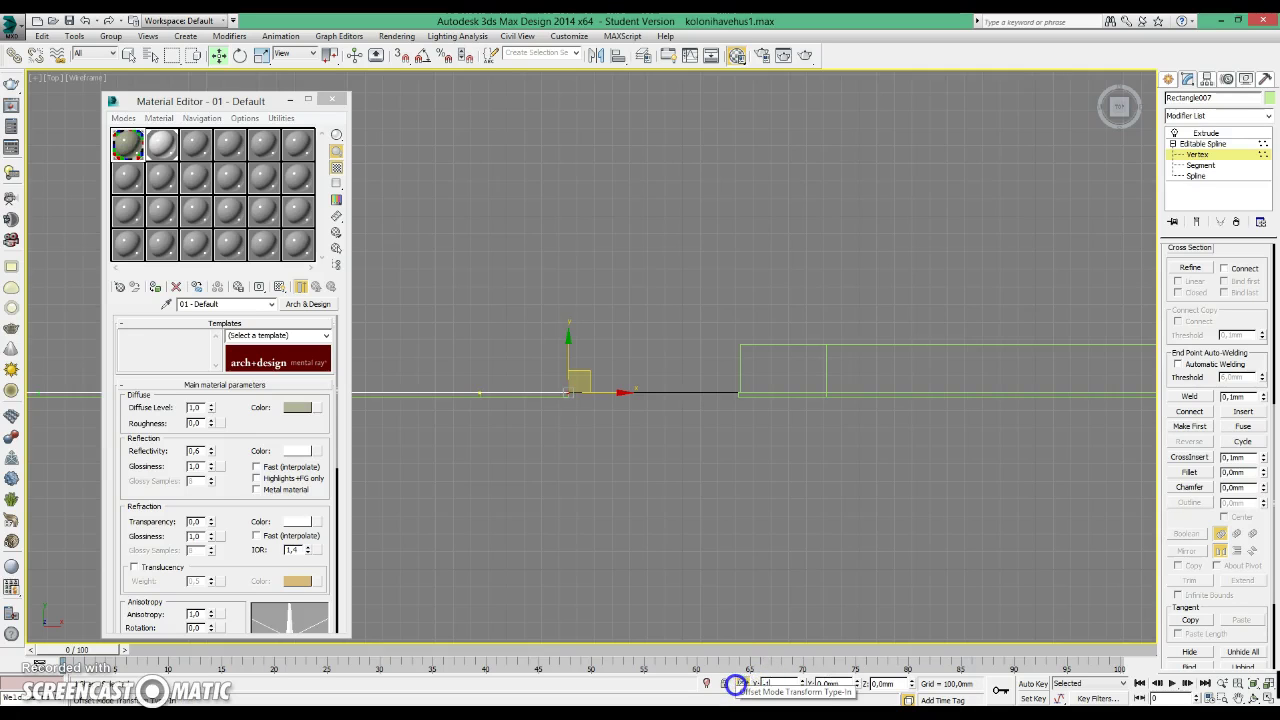
key(Return)
Pan to the other wall end and select the outline's left-end vertex.
scroll(708, 471, down, 2)
scroll(622, 510, down, 3)
middle_drag(622, 510, 634, 374)
drag(629, 328, 713, 405)
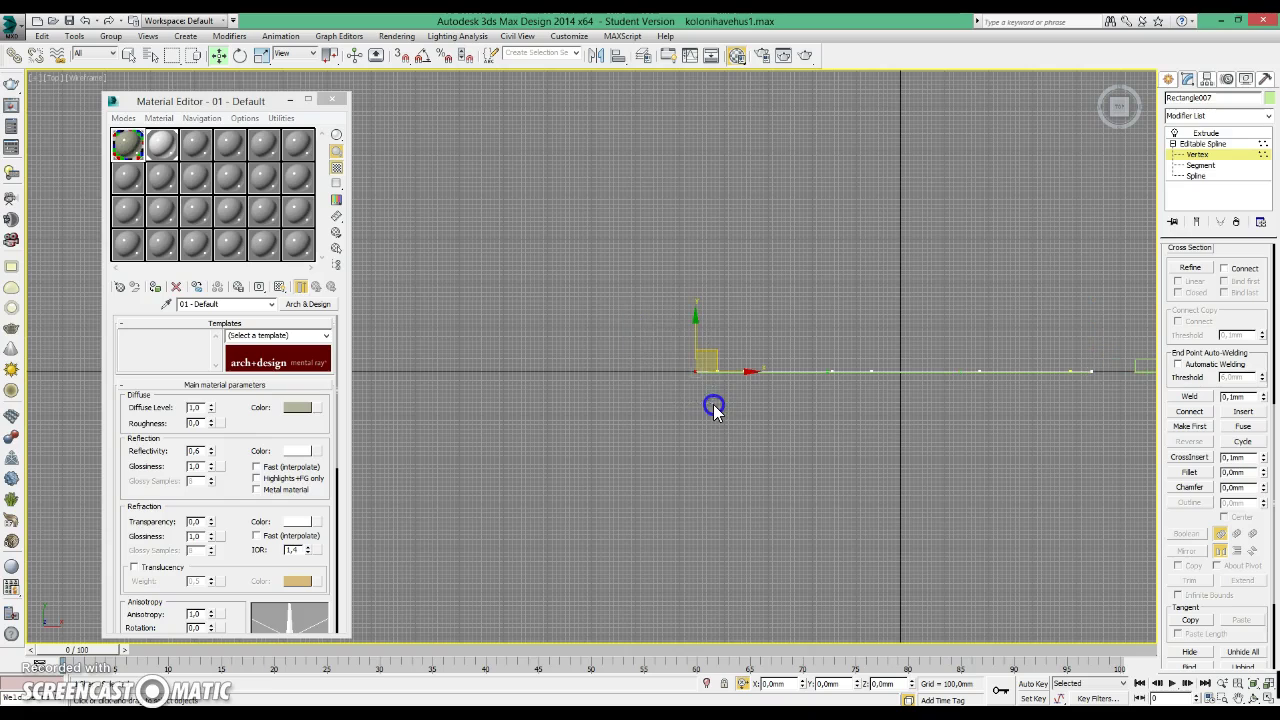
Offset the left-end vertex -1 mm along X and return to the four-view layout.
text(-1)
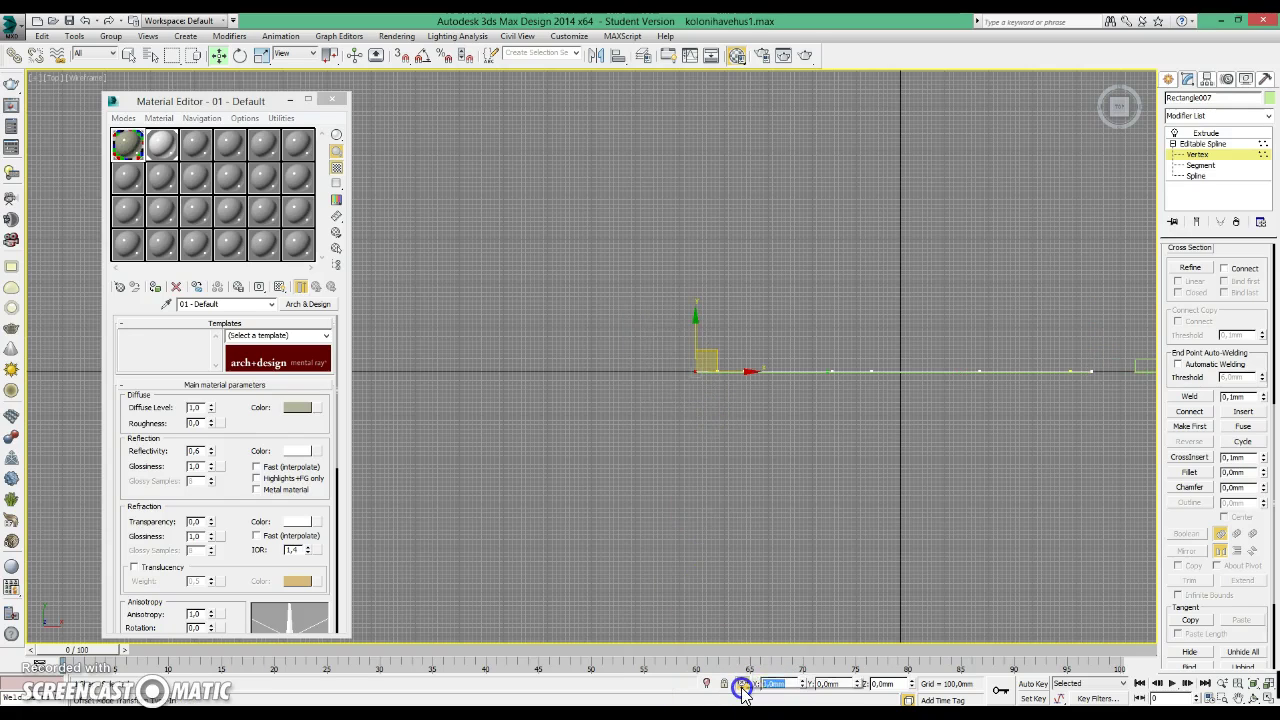
click(866, 280)
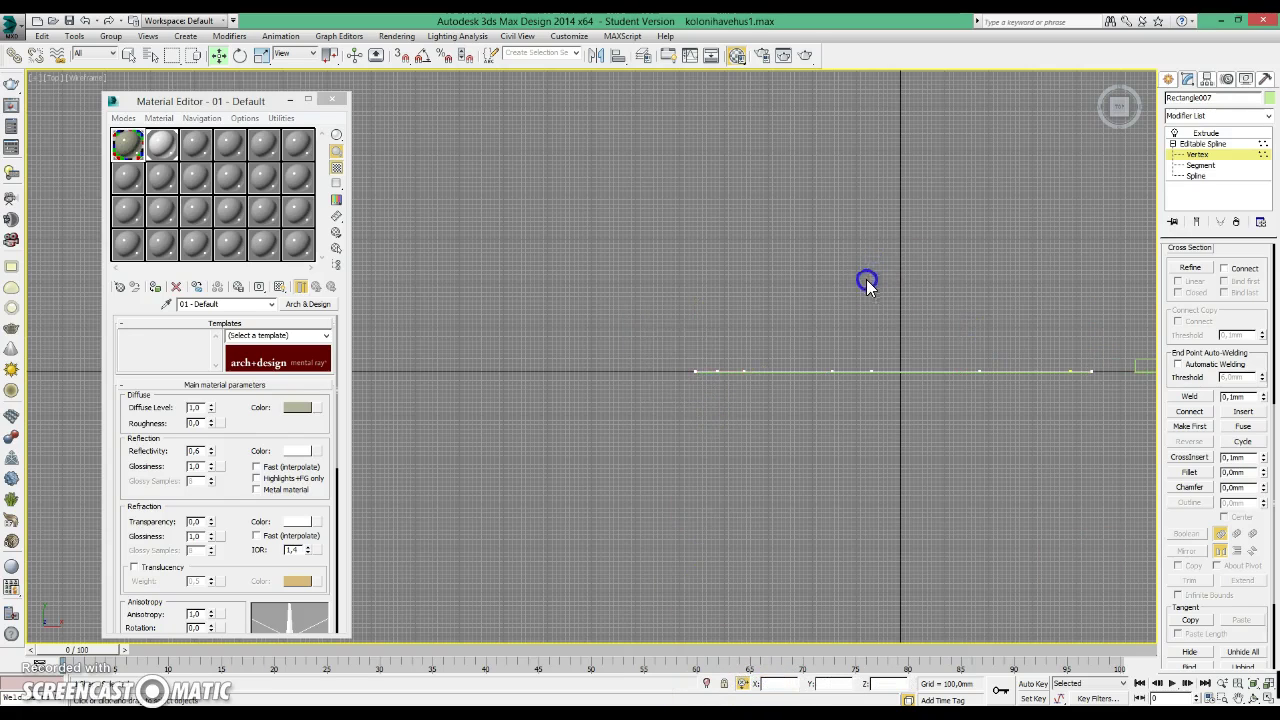
key(alt+w)
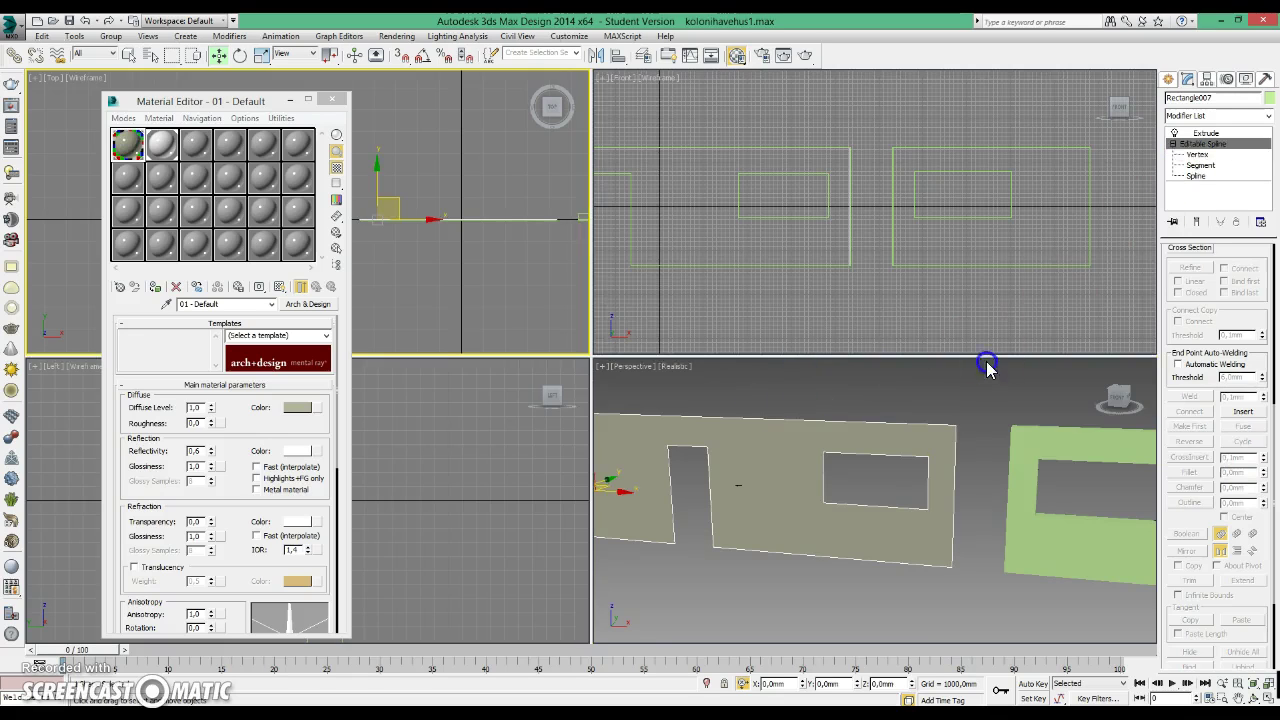
click(963, 338)
click(990, 398)
mouse_move(1005, 398)
alt+middle_down()
mouse_move(829, 406)
mouse_move(894, 360)
alt+middle_up()
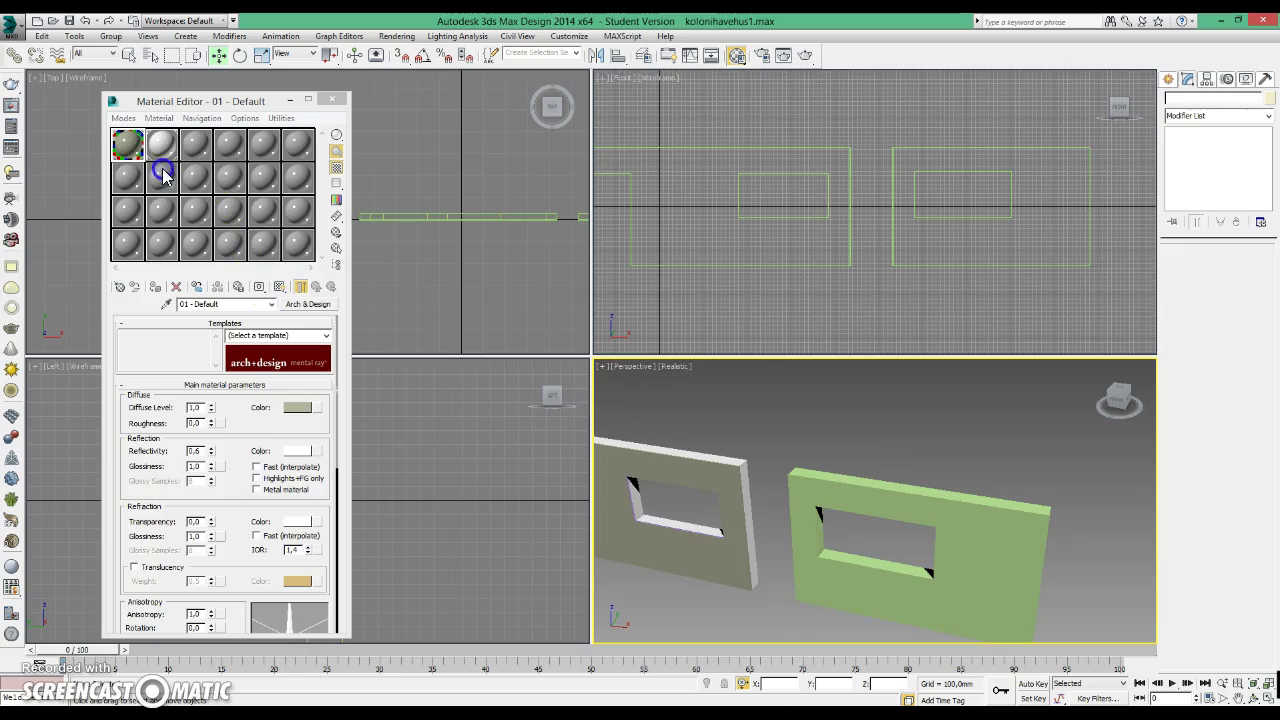
Apply the beige wall material from slot 1 to Rectangle012, then switch to the kolonihavehus PDF.
click(117, 138)
drag(123, 145, 955, 520)
drag(698, 366, 908, 497)
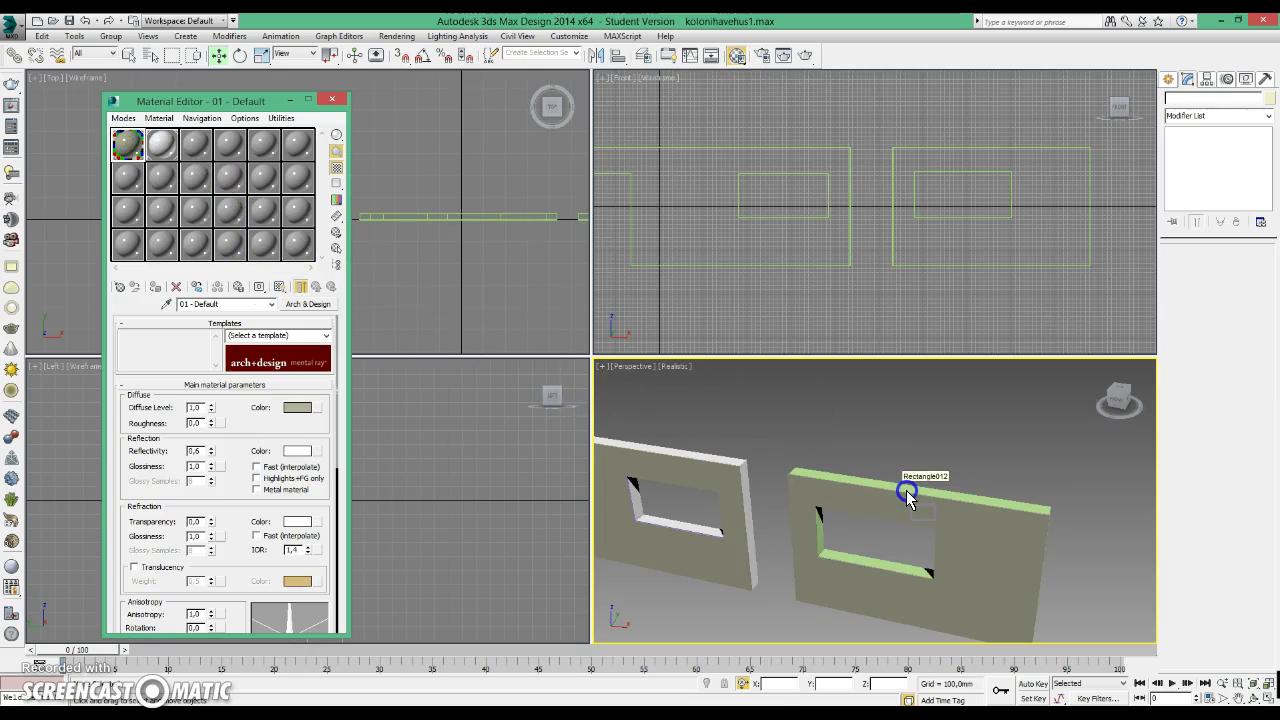
middle_drag(906, 495, 884, 498)
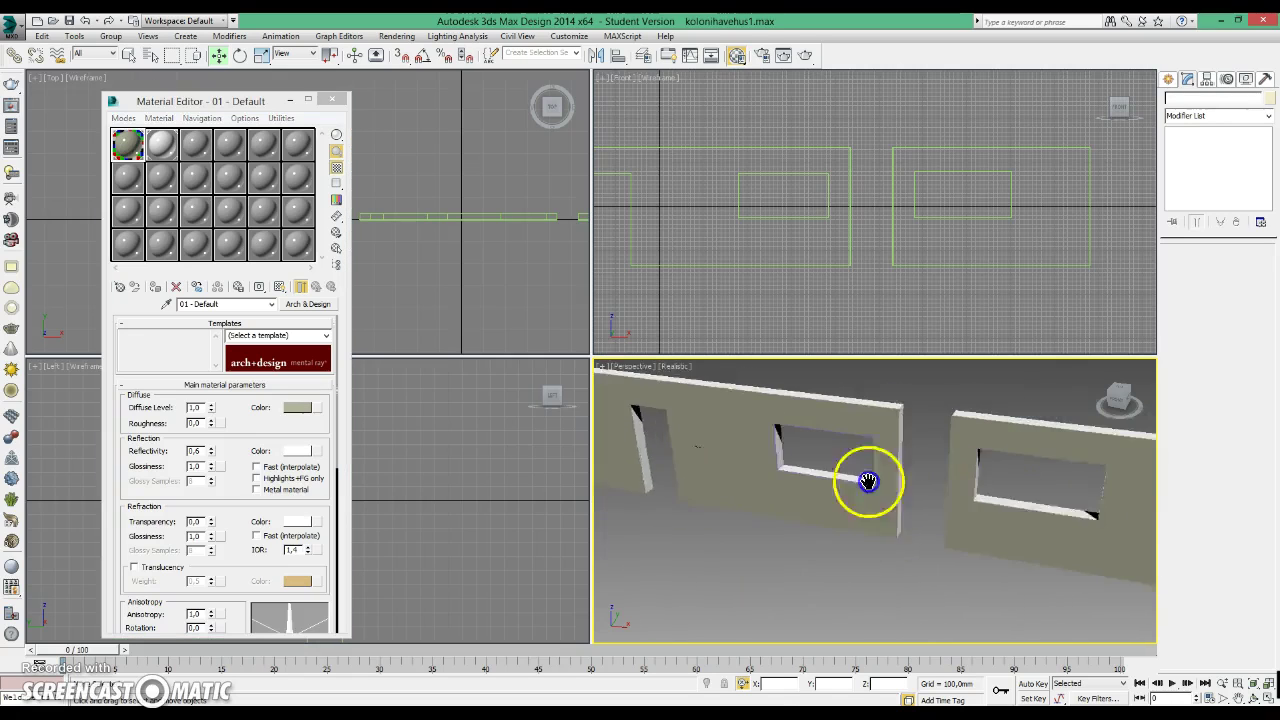
scroll(884, 498, down, 3)
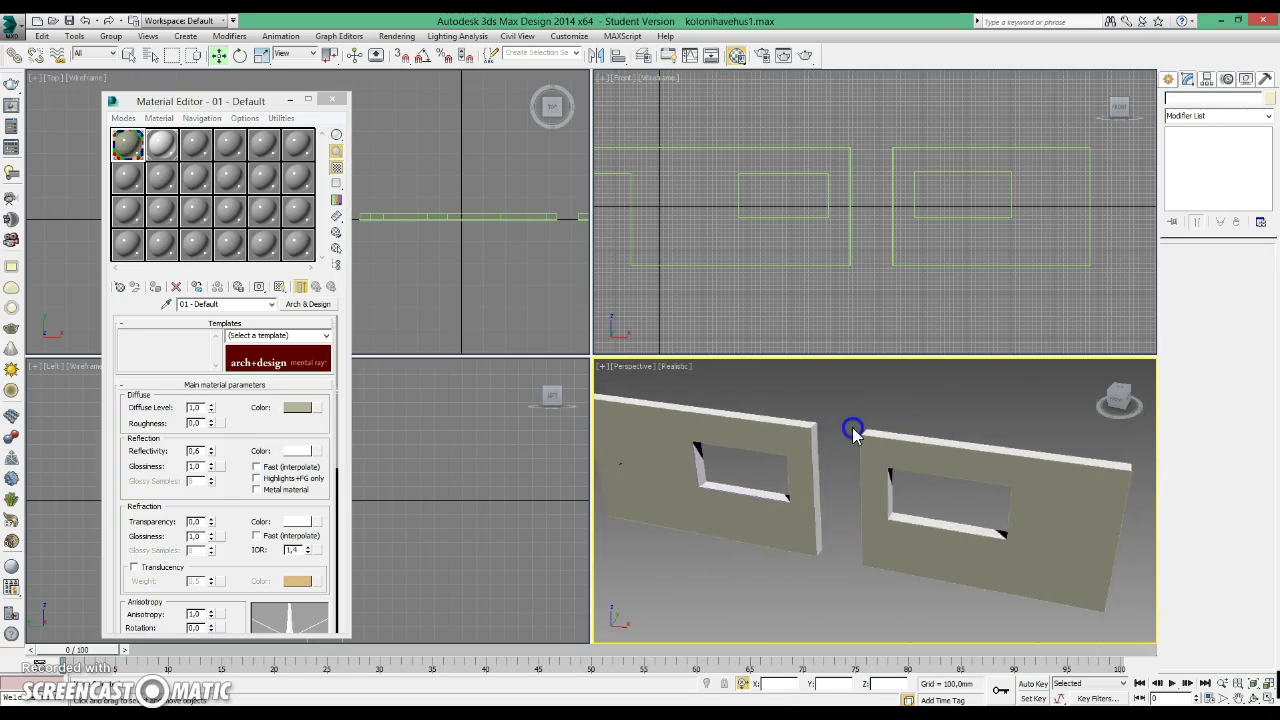
scroll(862, 445, down, 2)
middle_drag(866, 453, 873, 451)
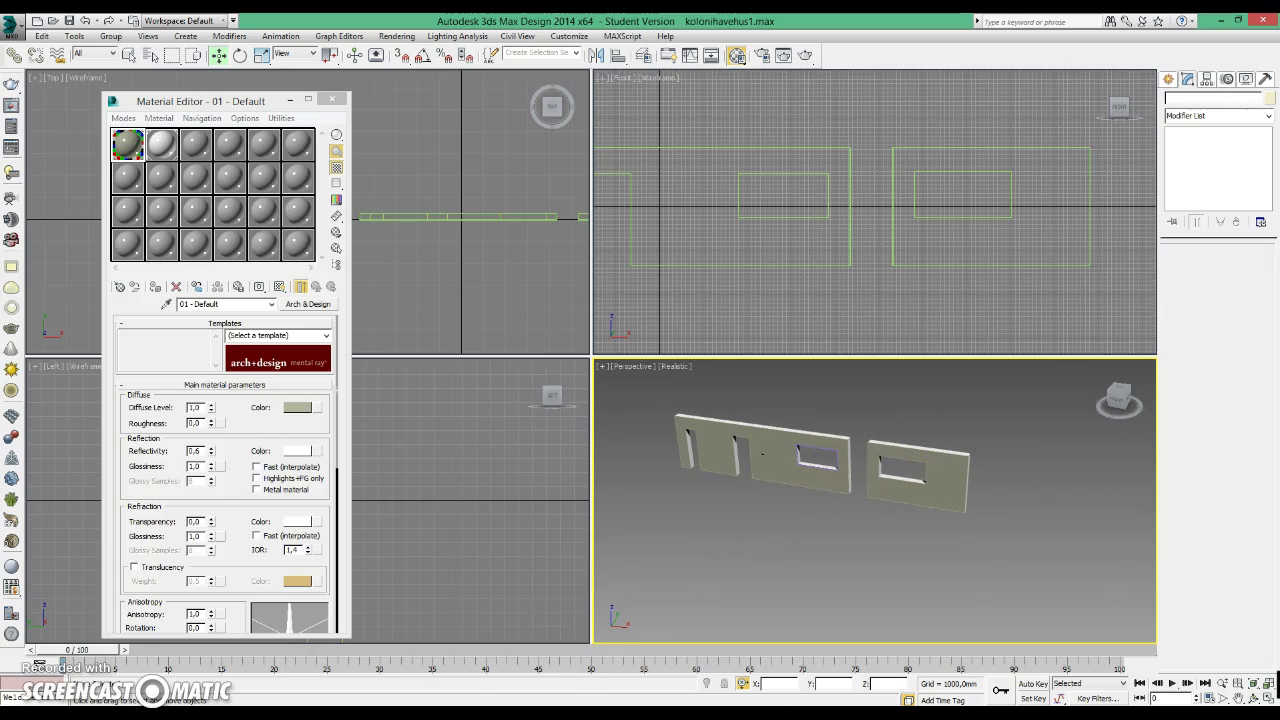
click(425, 712)
click(460, 640)
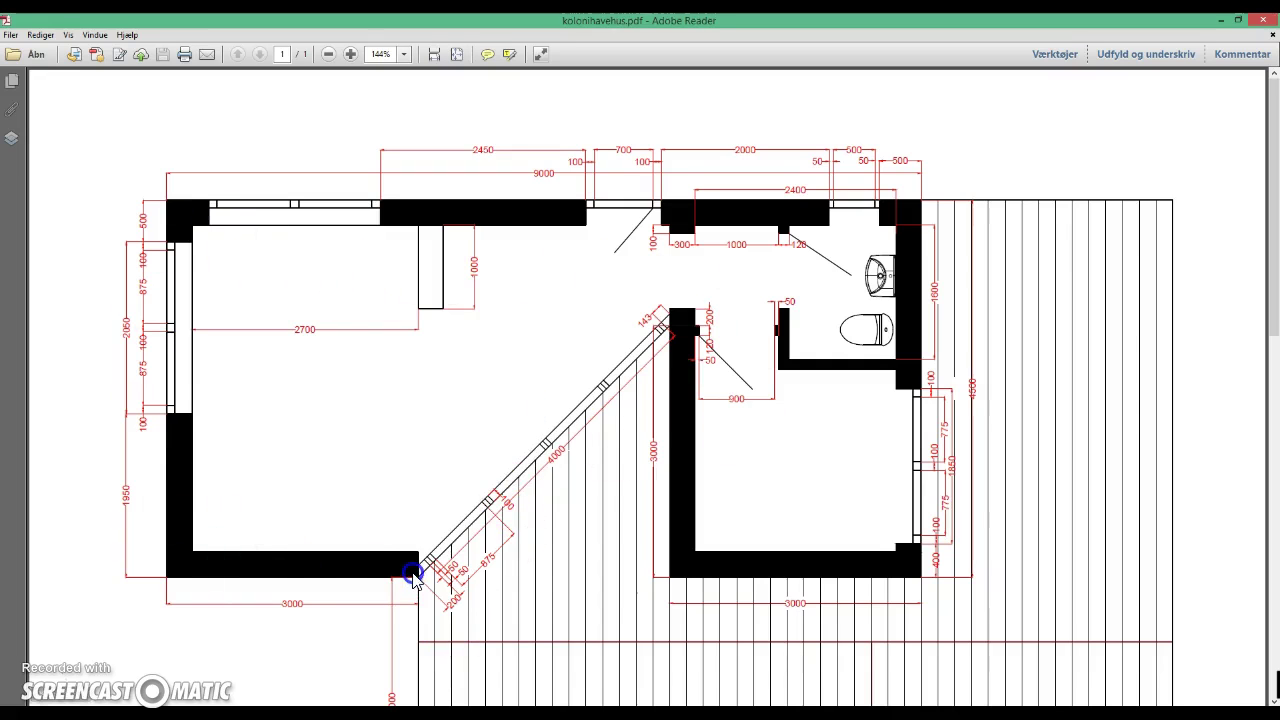
Inspect the wall and stair dimensions on the kolonihavehus plan, then go back to 3ds Max.
click(697, 582)
click(686, 428)
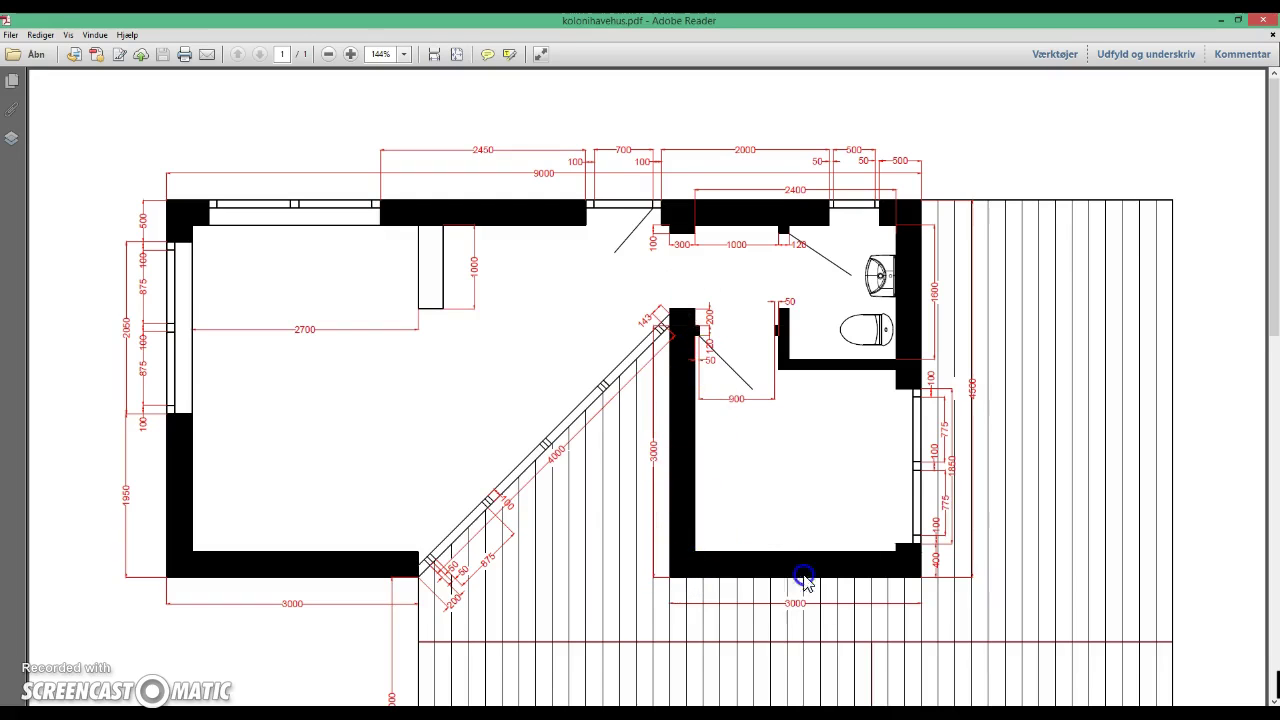
click(912, 470)
click(911, 362)
click(920, 423)
click(780, 323)
click(503, 472)
click(499, 499)
click(471, 451)
click(561, 462)
click(585, 414)
click(588, 484)
click(853, 628)
click(436, 702)
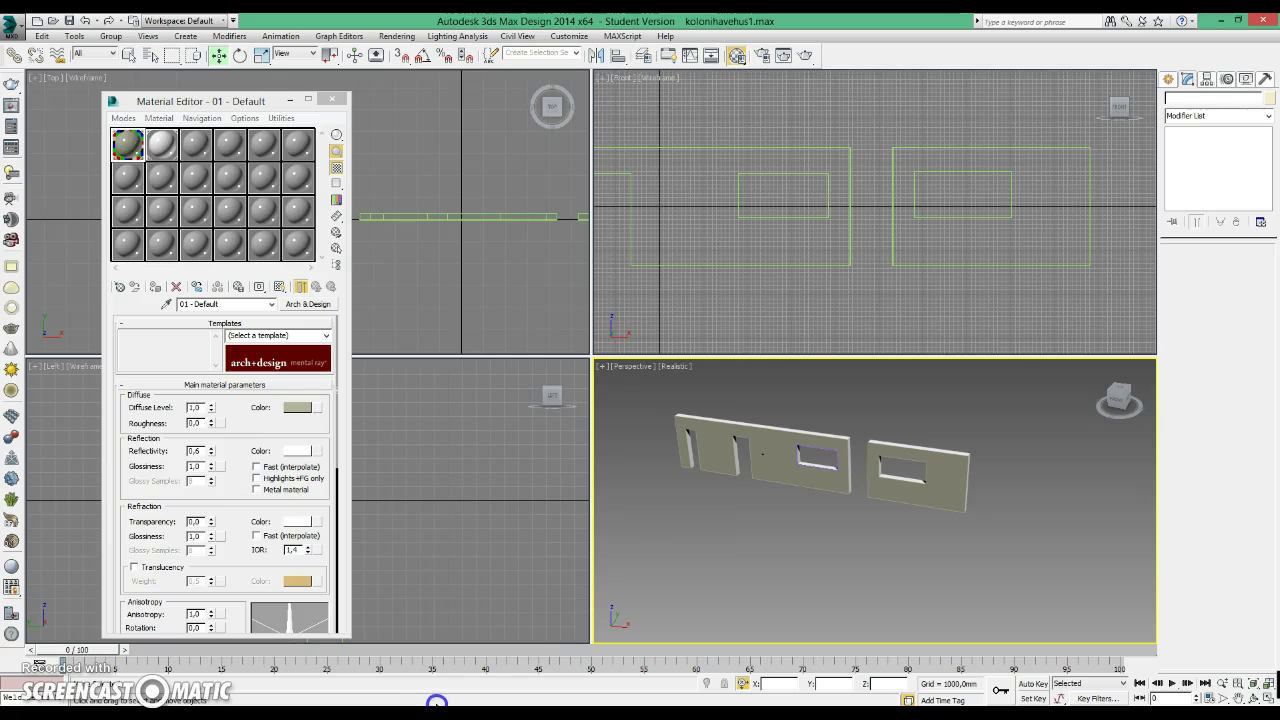
Maximize the Front view and hide everything except the selected opening rectangles.
middle_drag(726, 220, 948, 221)
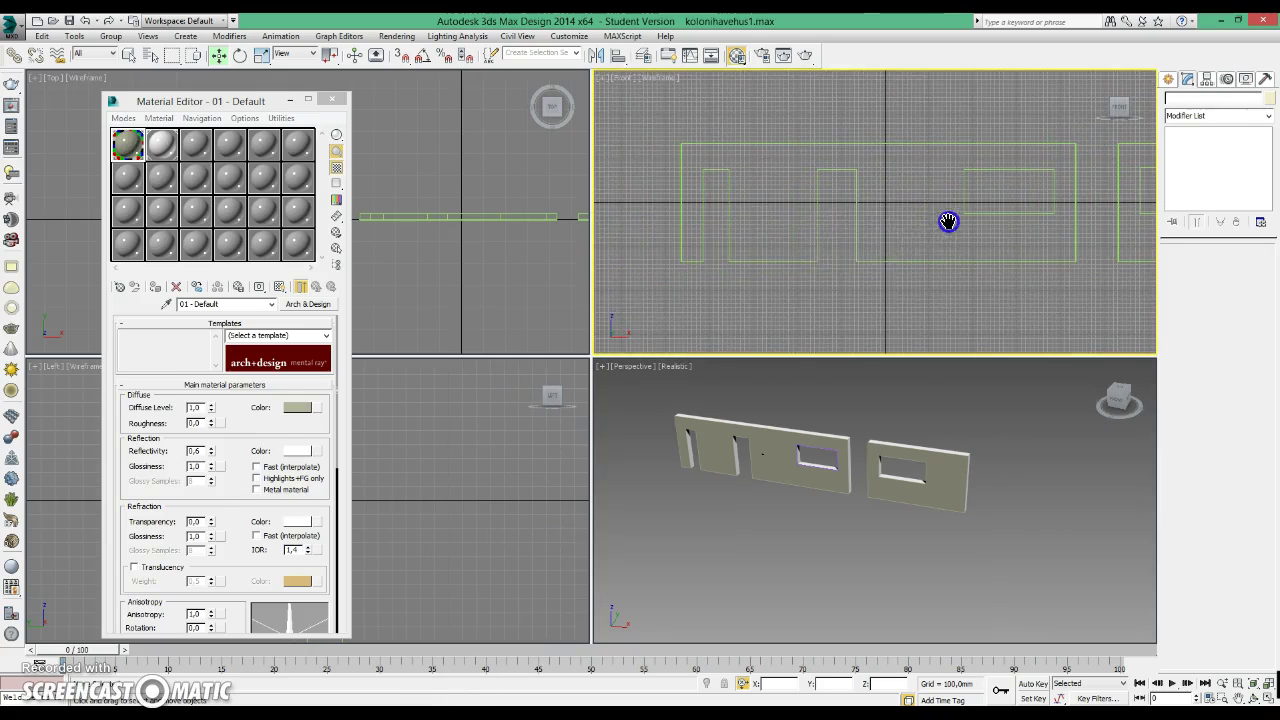
key(alt+w)
scroll(807, 338, up, 2)
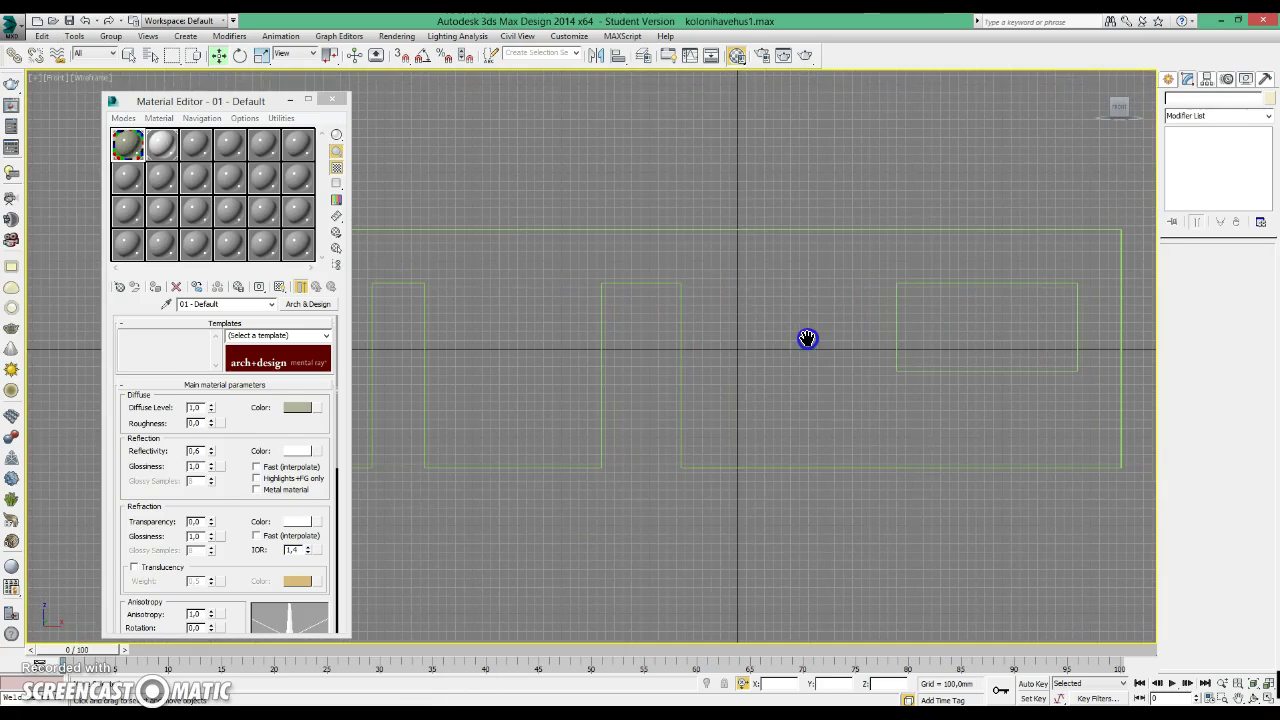
right_click(738, 180)
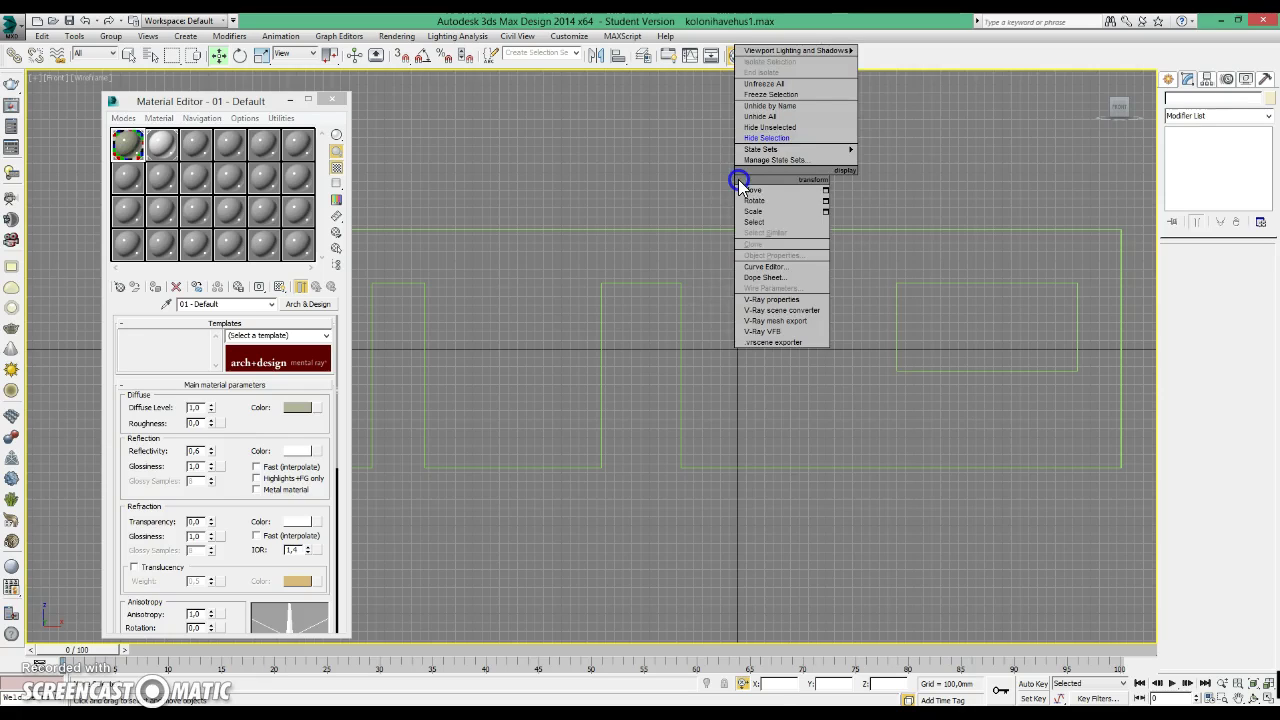
click(781, 127)
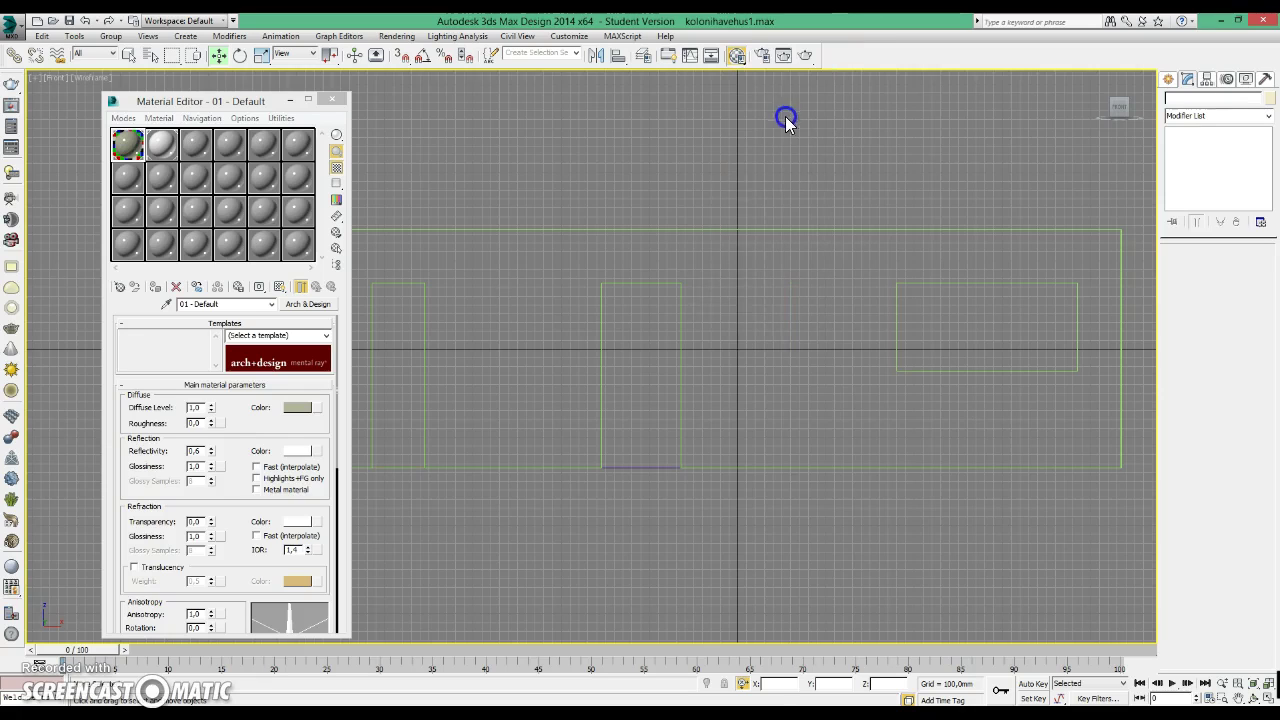
Select the left 2100 × 600 mm Rectangle009 and zoom the Front view in on it.
click(532, 474)
click(404, 467)
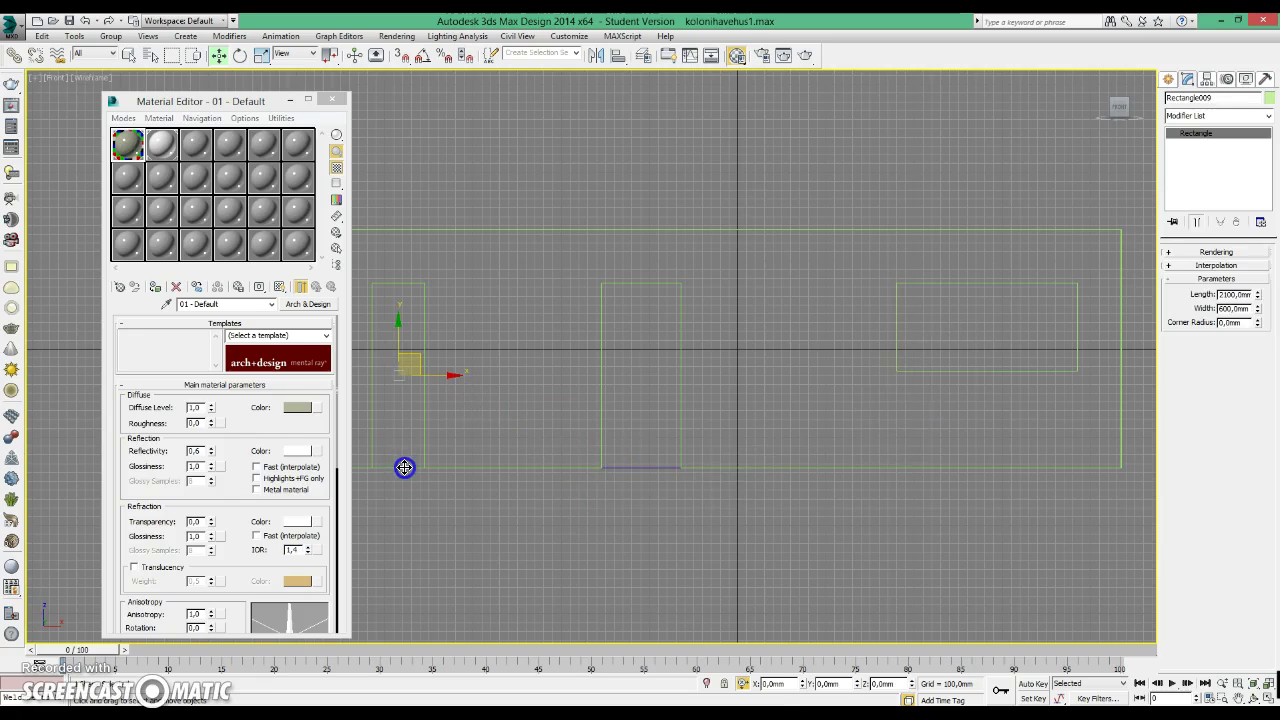
click(950, 316)
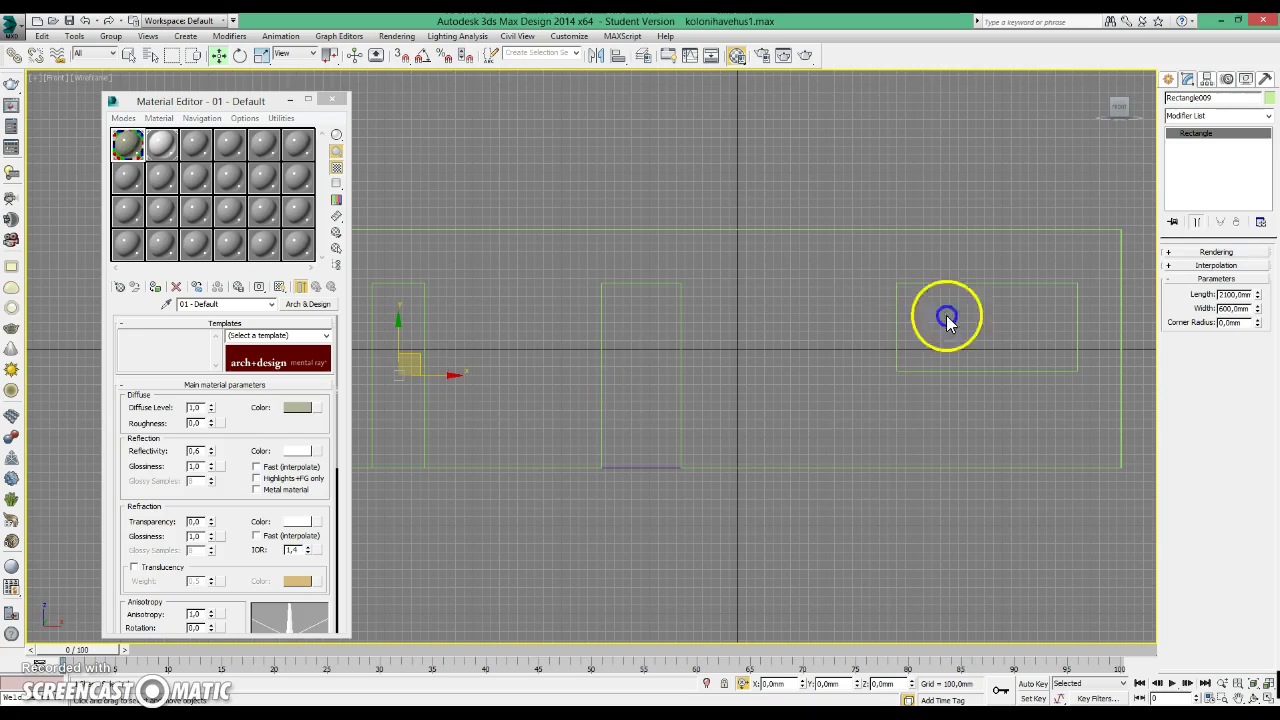
drag(299, 104, 243, 104)
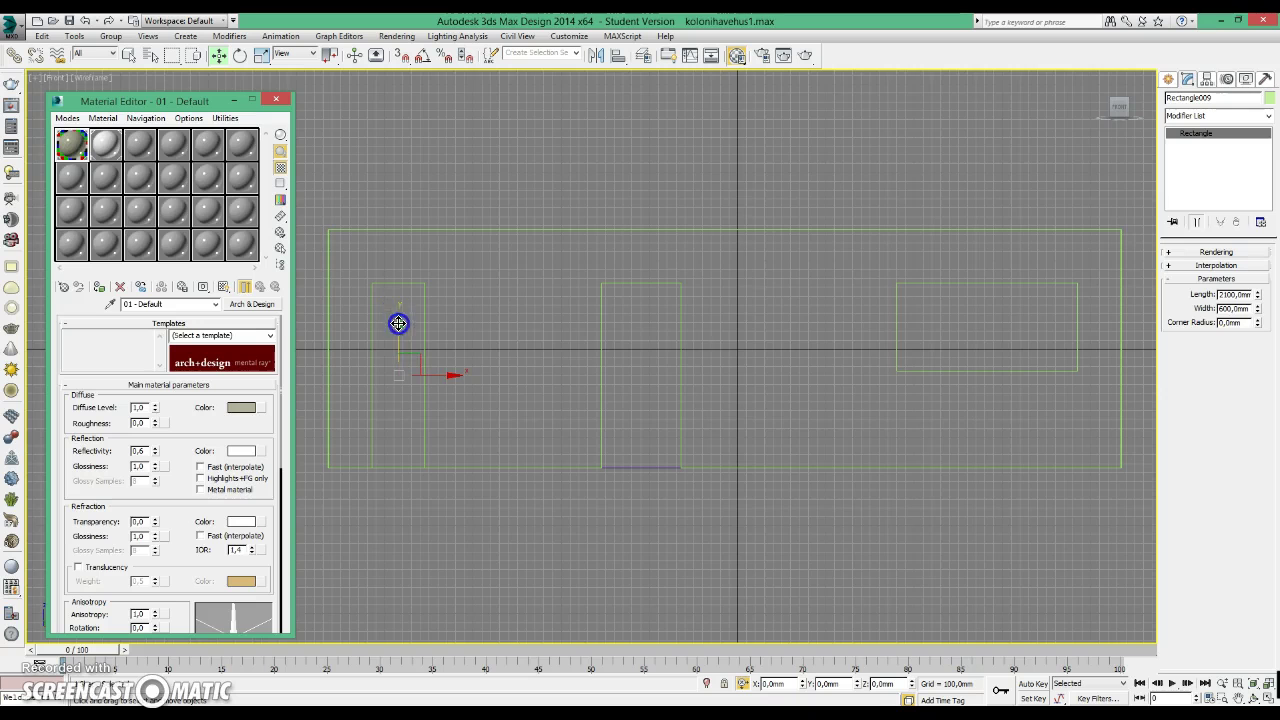
scroll(406, 351, up, 2)
scroll(608, 343, up, 2)
scroll(620, 343, up, 1)
middle_drag(628, 336, 649, 317)
scroll(655, 305, down, 2)
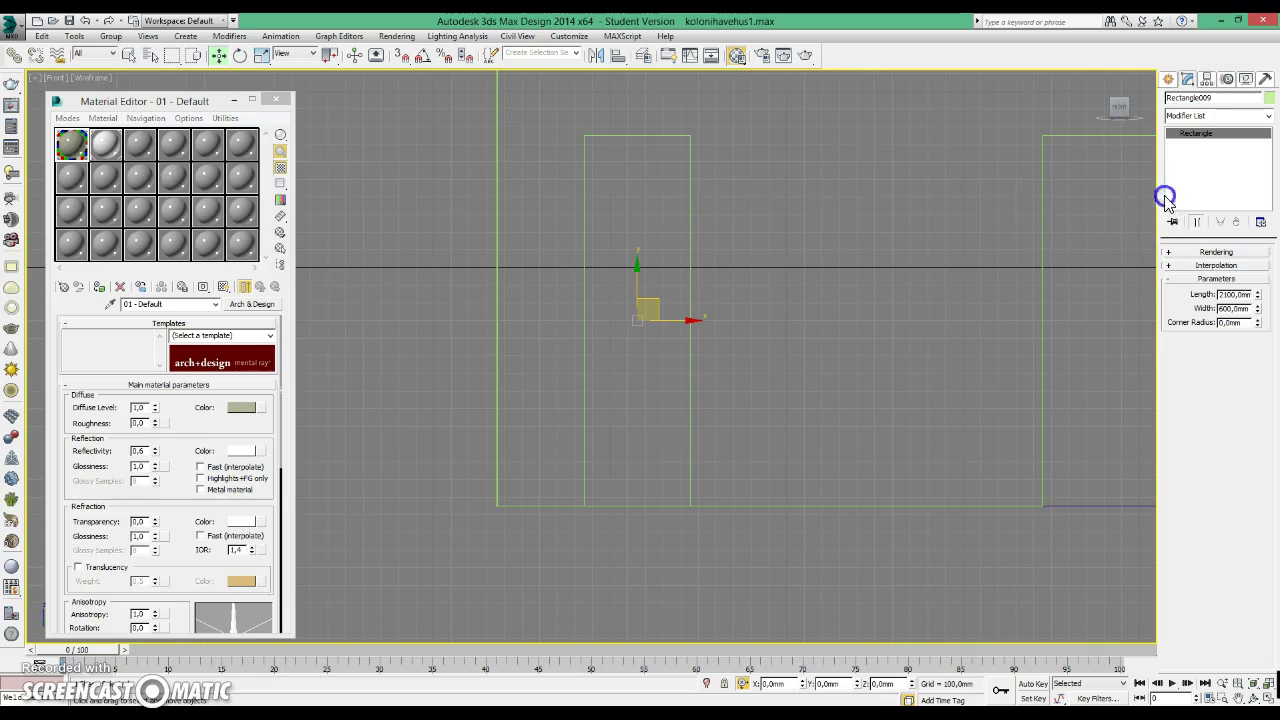
Set the left door rectangle to Length 2090 and Width 590, then recentre it in the view.
click(1226, 294)
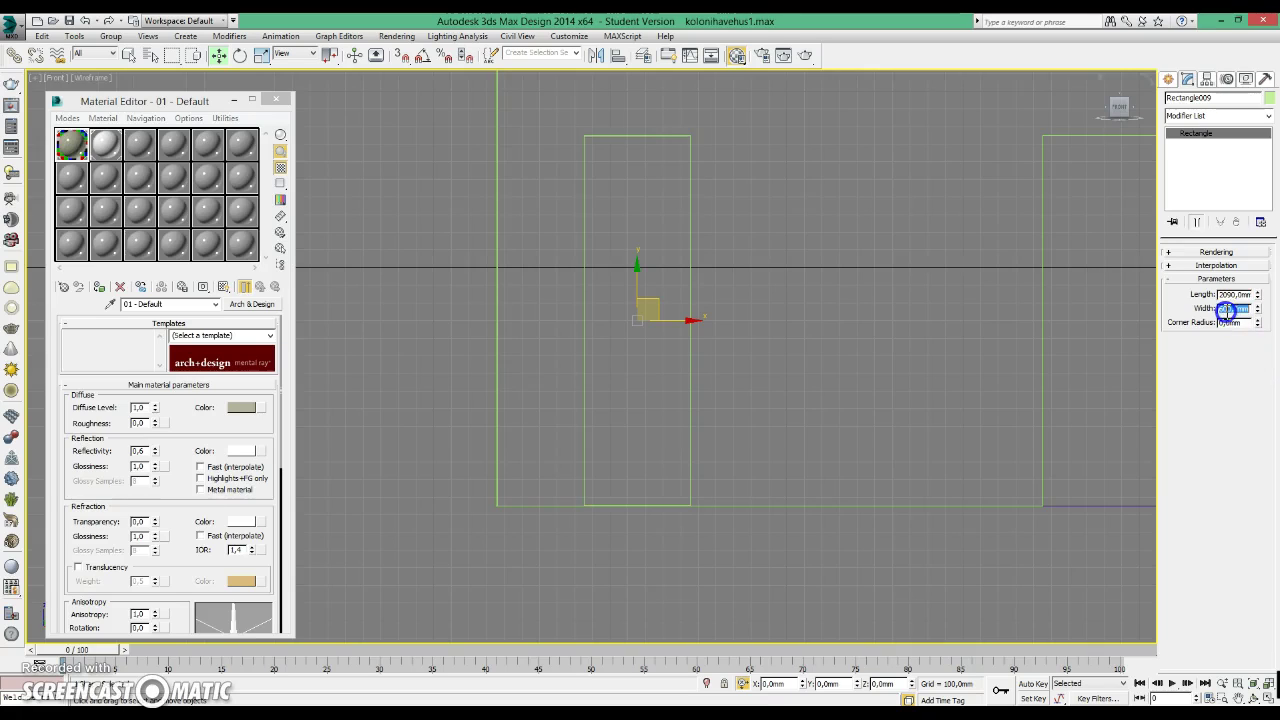
text(590)
key(Return)
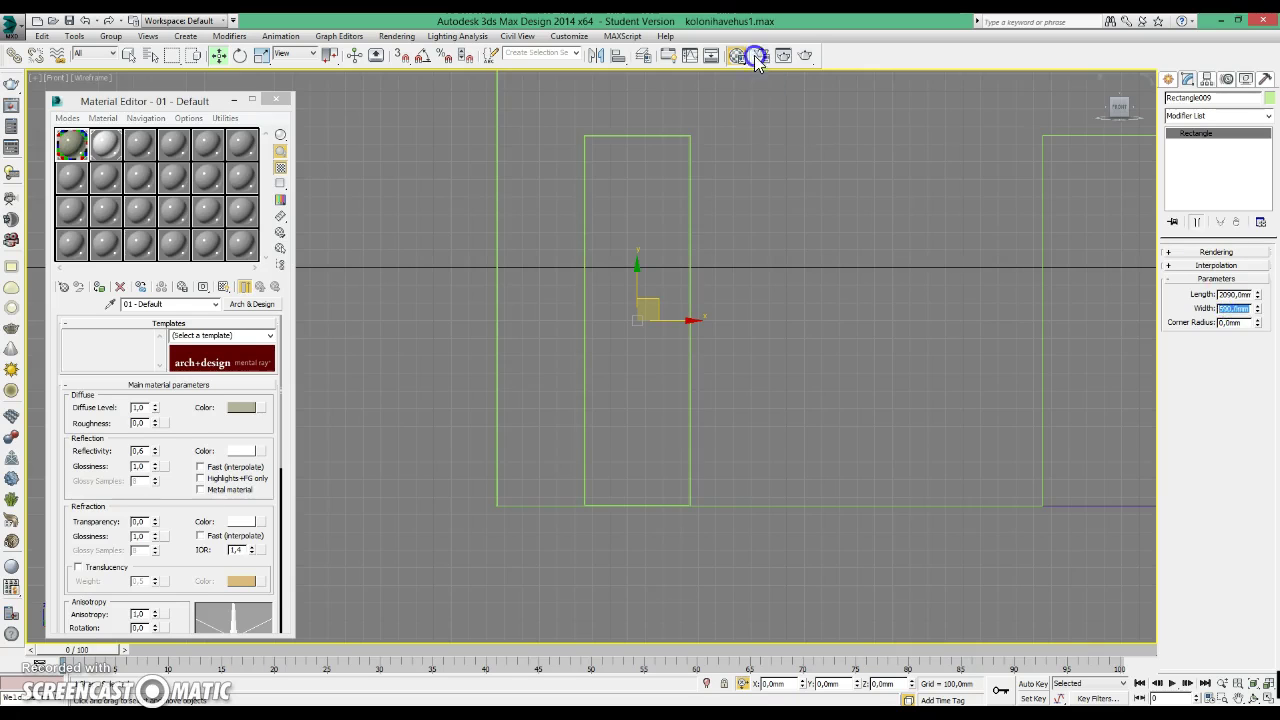
scroll(729, 214, up, 3)
scroll(660, 248, up, 2)
scroll(660, 248, up, 1)
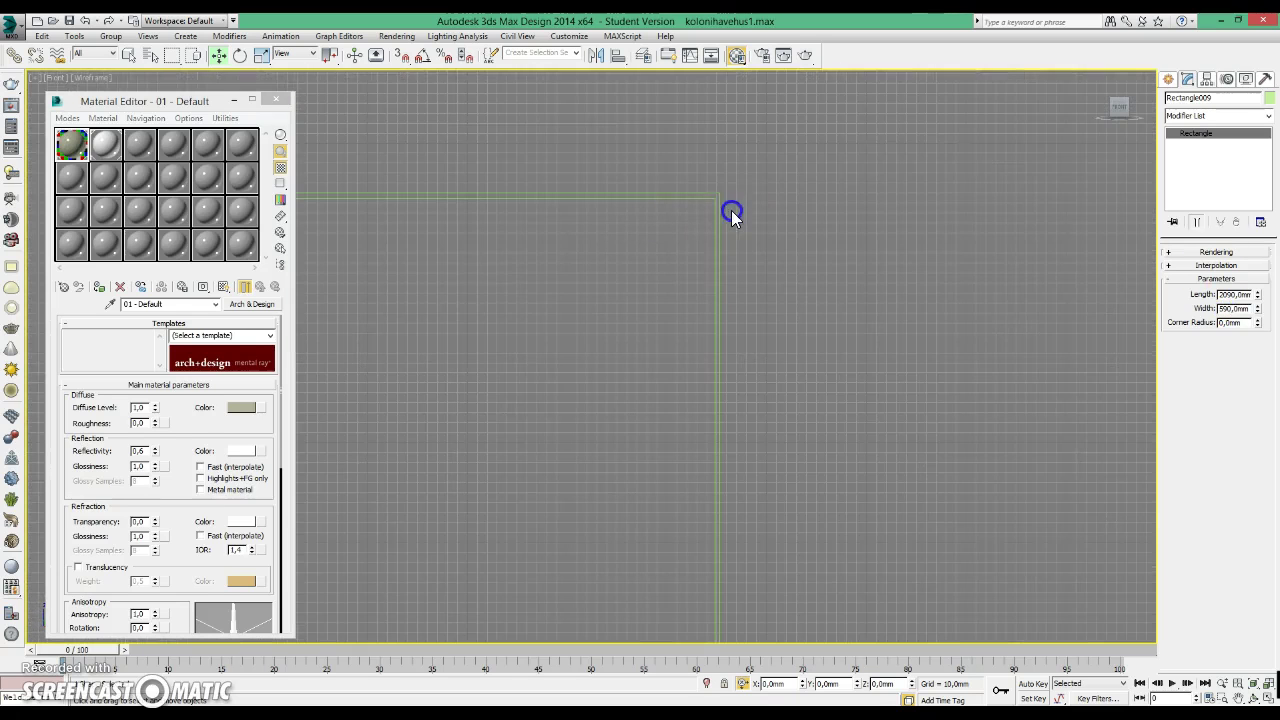
scroll(740, 225, down, 3)
scroll(790, 180, down, 2)
middle_drag(809, 134, 763, 169)
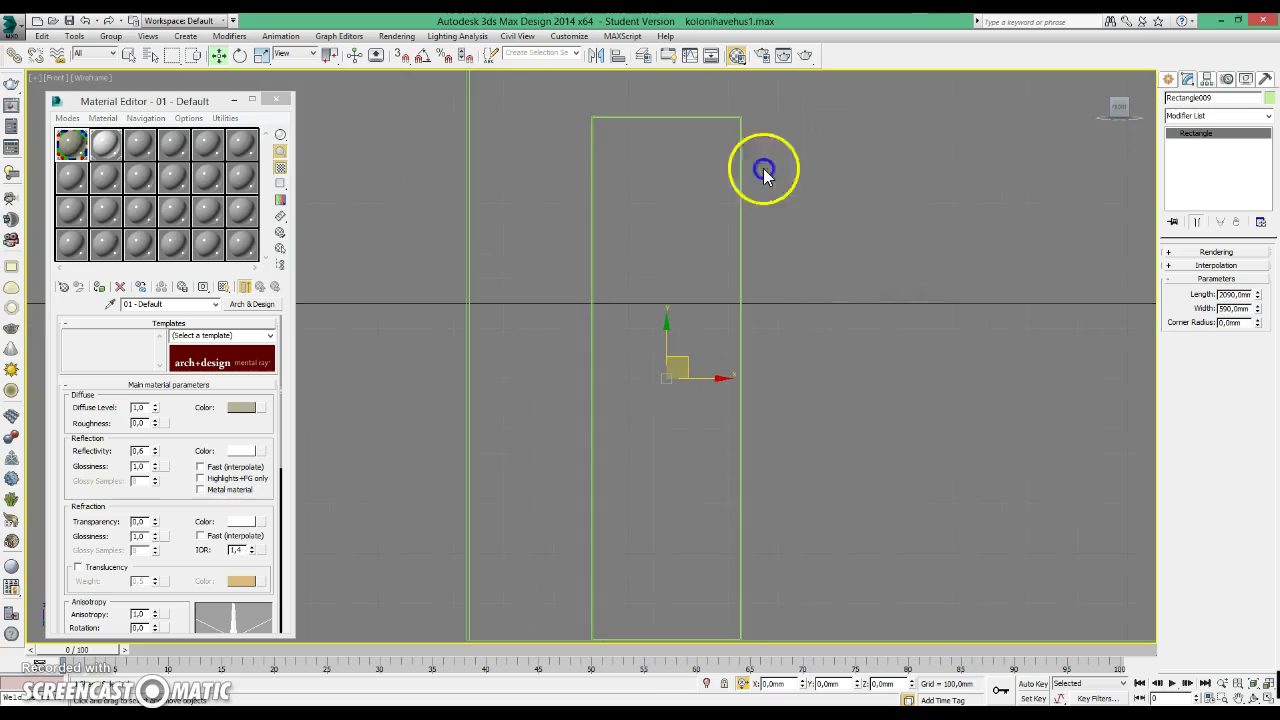
middle_drag(803, 217, 764, 197)
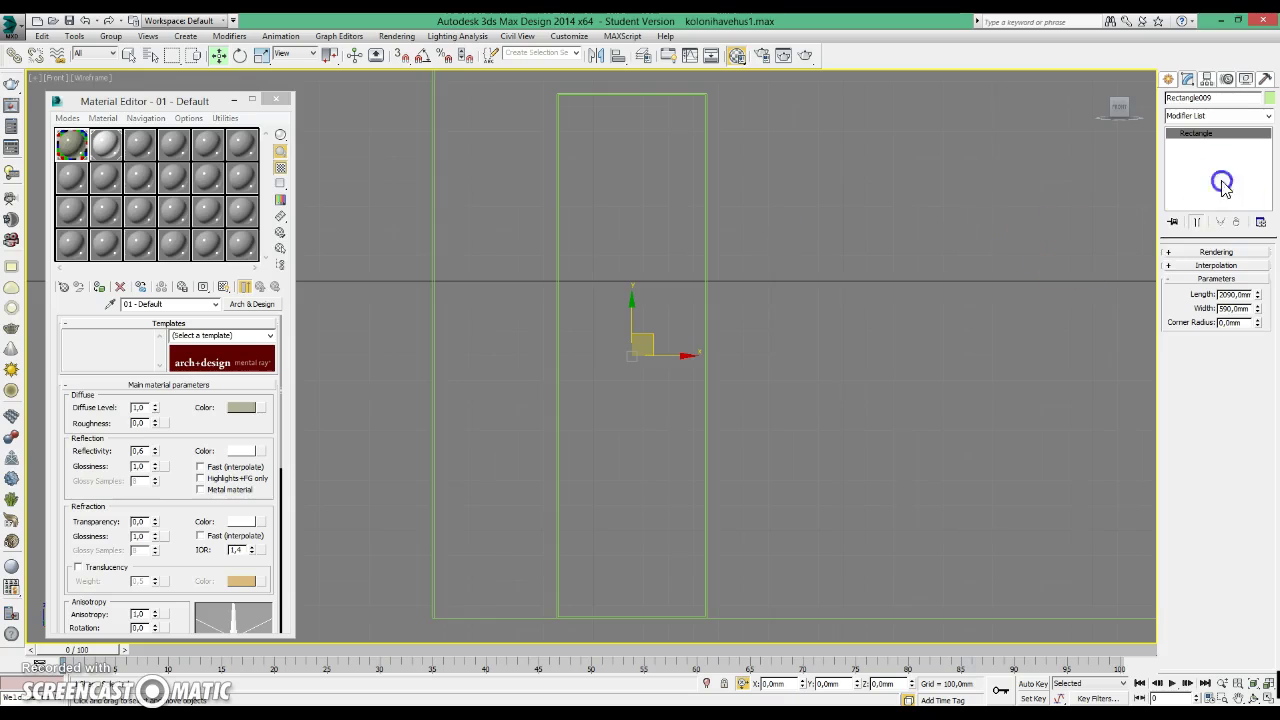
Convert Rectangle009 to an Editable Spline and add an inner outline offset for the frame profile.
right_click(1208, 133)
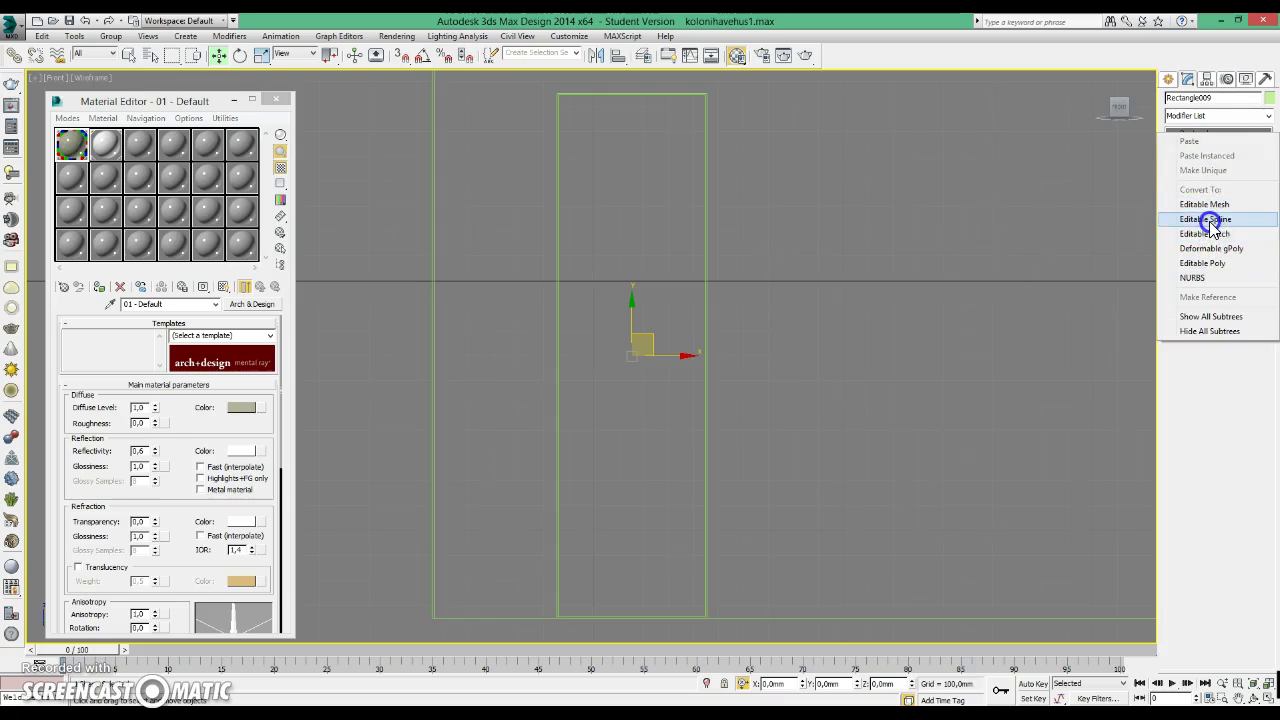
click(1205, 219)
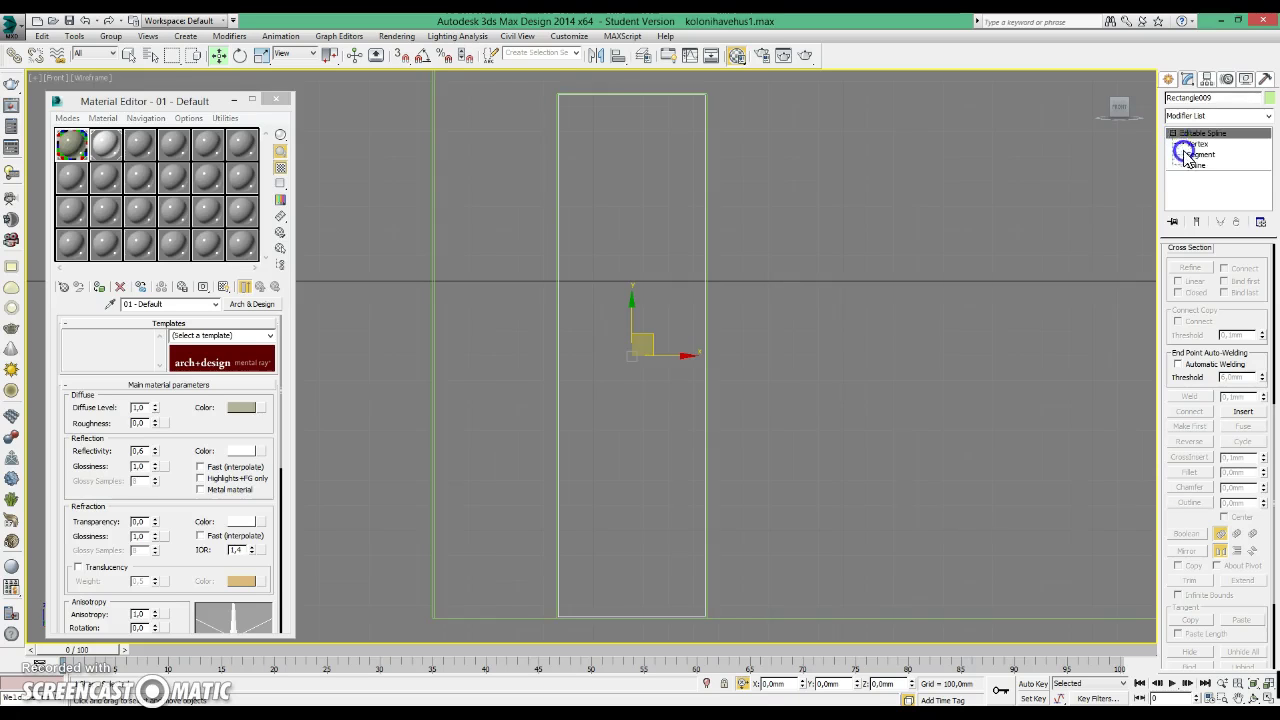
click(1196, 165)
drag(1187, 520, 1160, 325)
text(45)
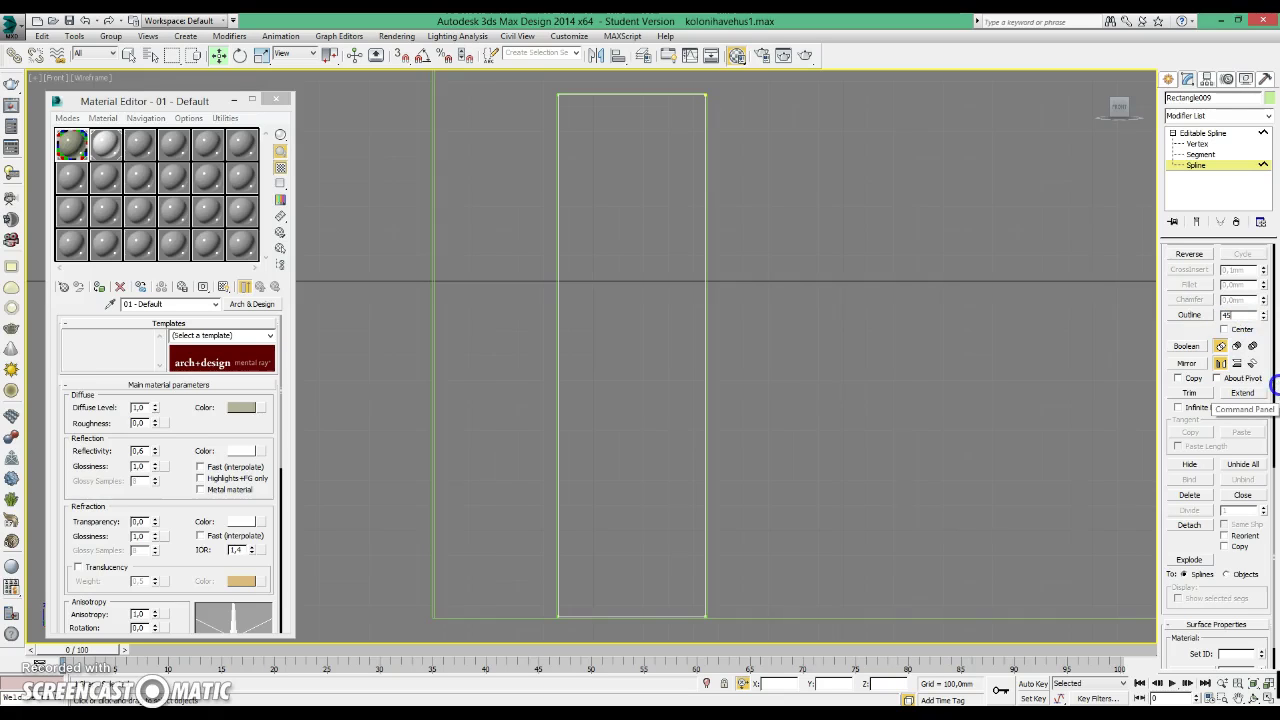
key(Return)
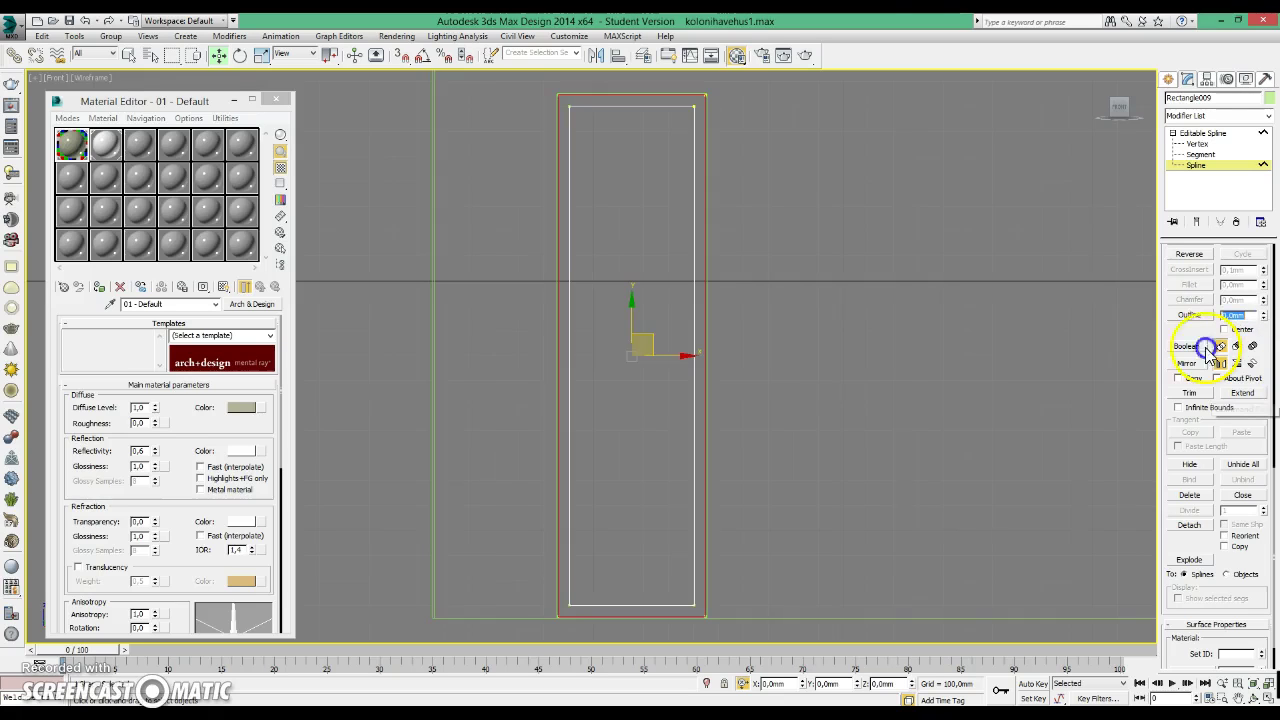
click(1167, 188)
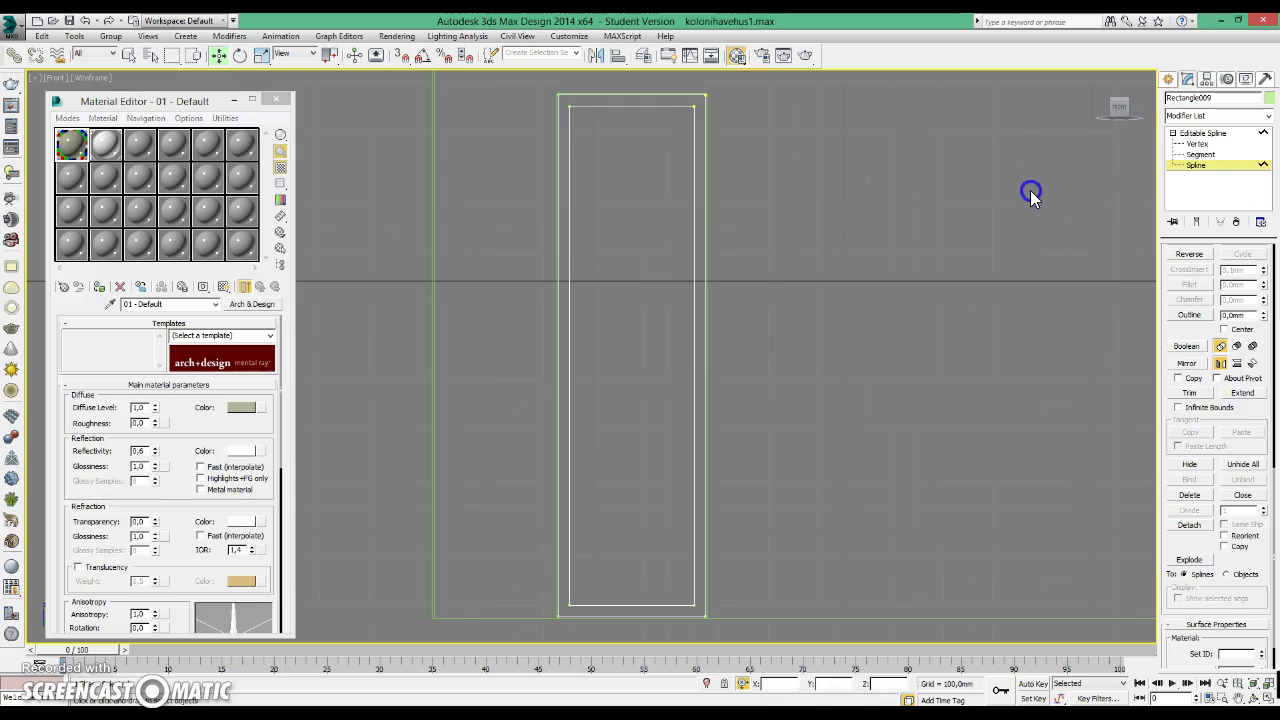
click(1203, 117)
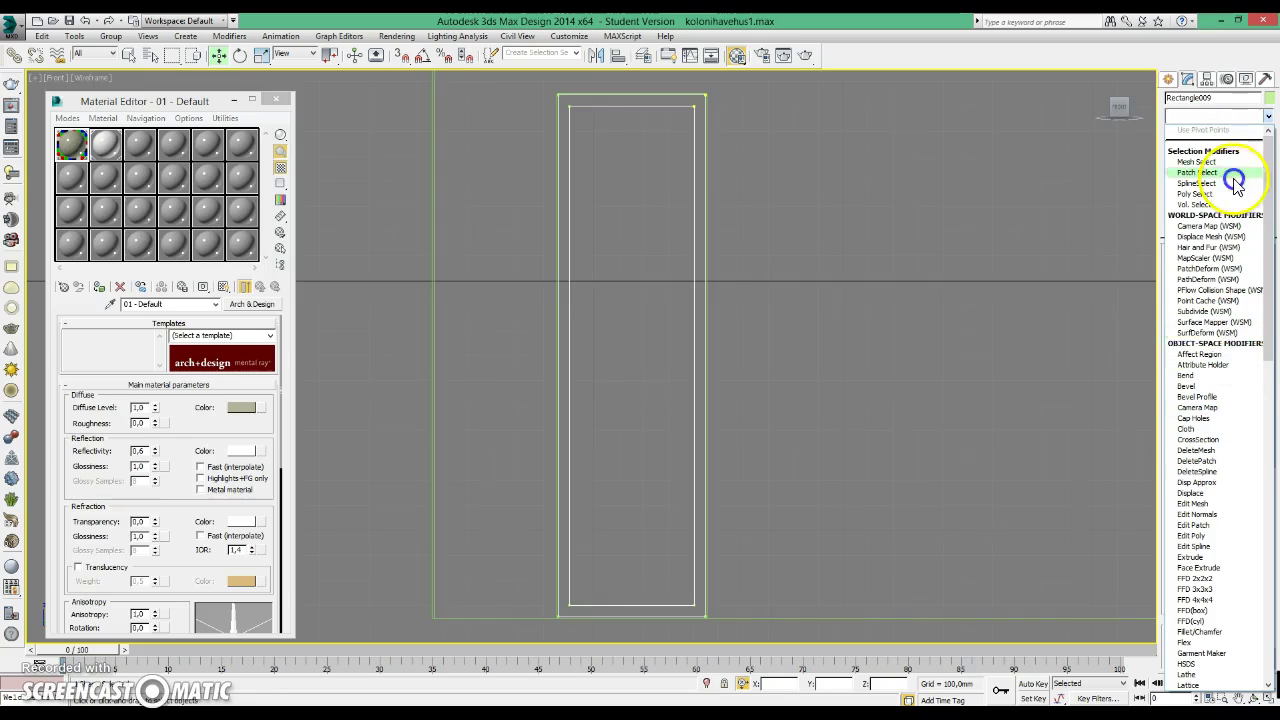
Add an Extrude modifier with Amount 275 to the outlined door frame.
click(1205, 117)
click(1203, 117)
text(extr)
click(1199, 128)
text(275,0mm)
key(Return)
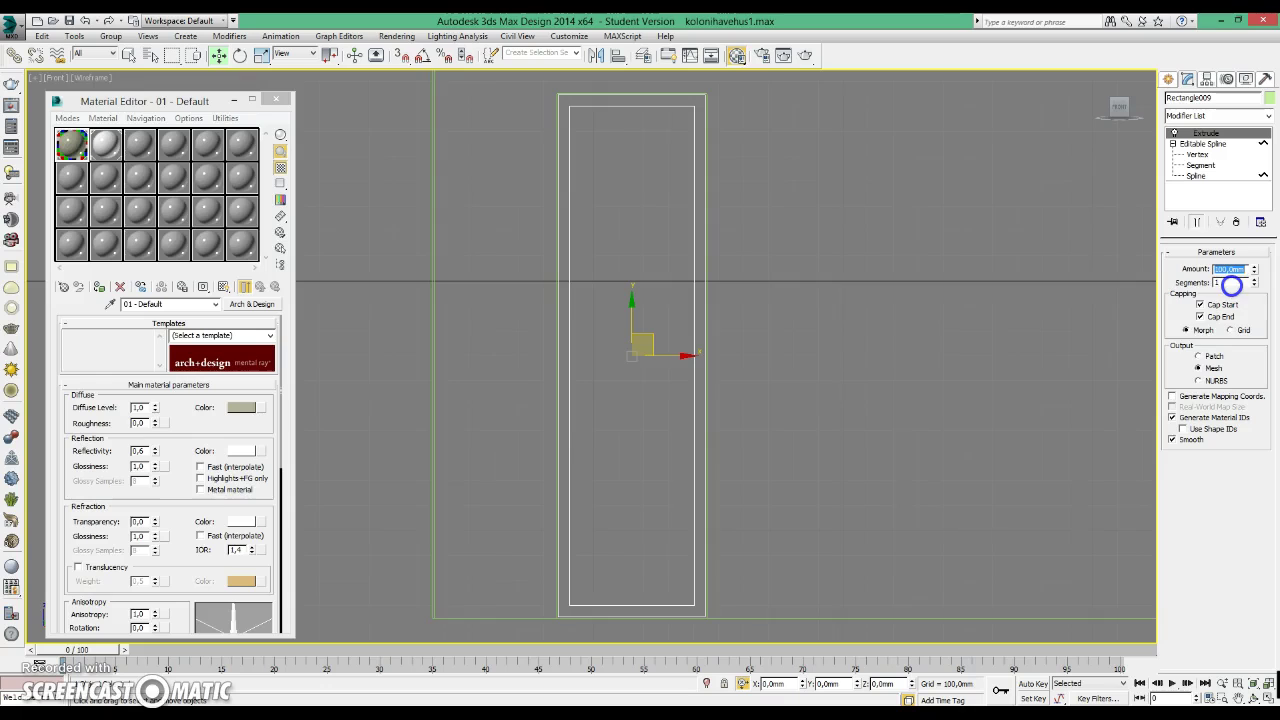
click(926, 210)
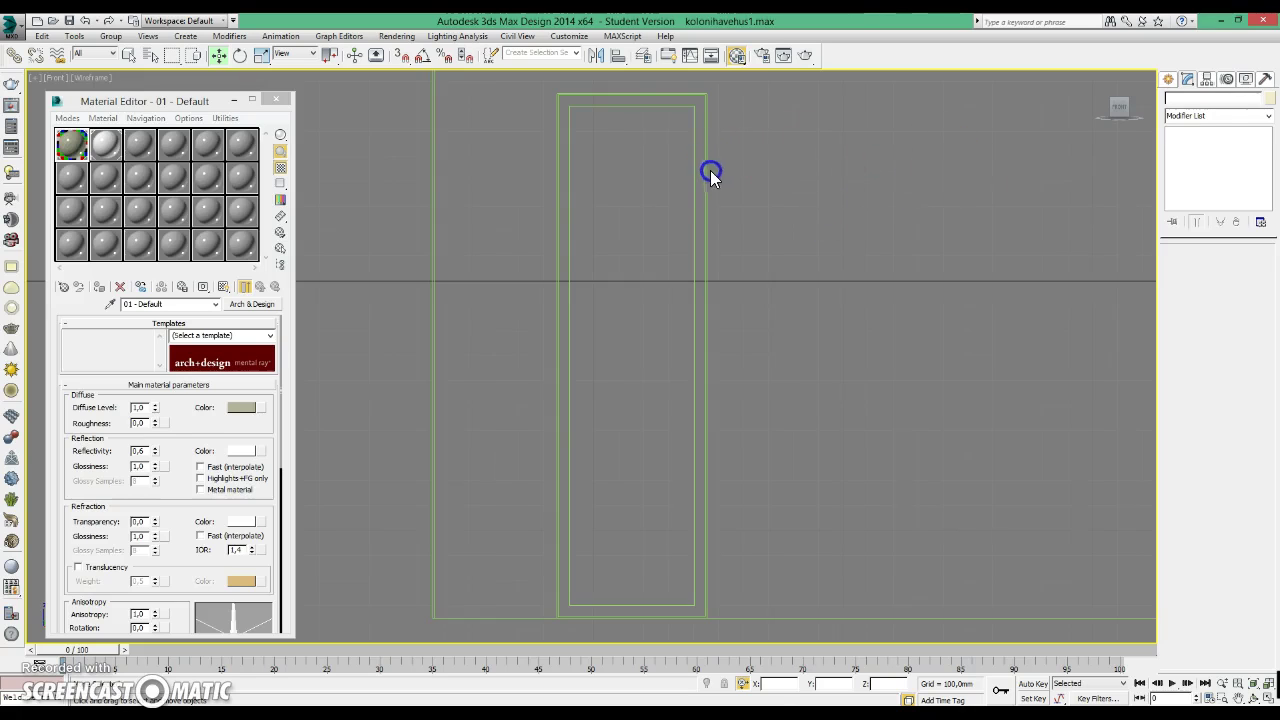
Draw two nested rectangles over the door frame as a single shape, with Start New Shape off.
click(708, 233)
click(1168, 78)
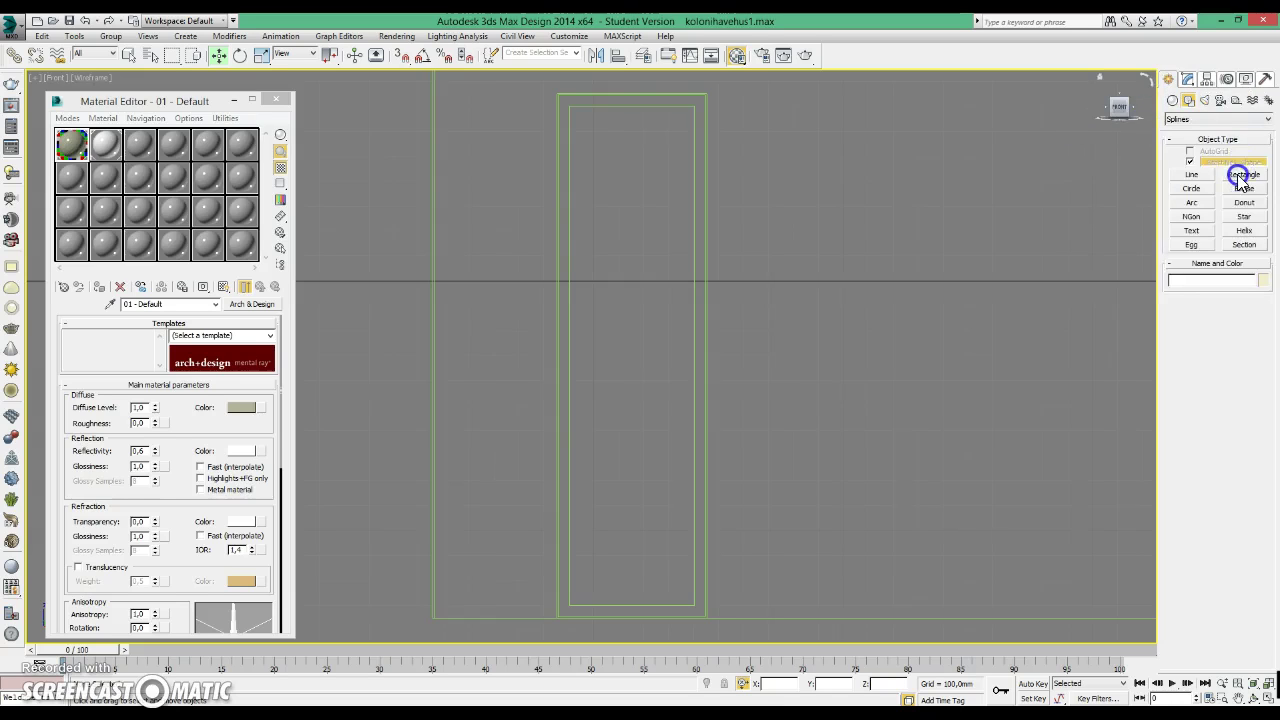
click(1244, 175)
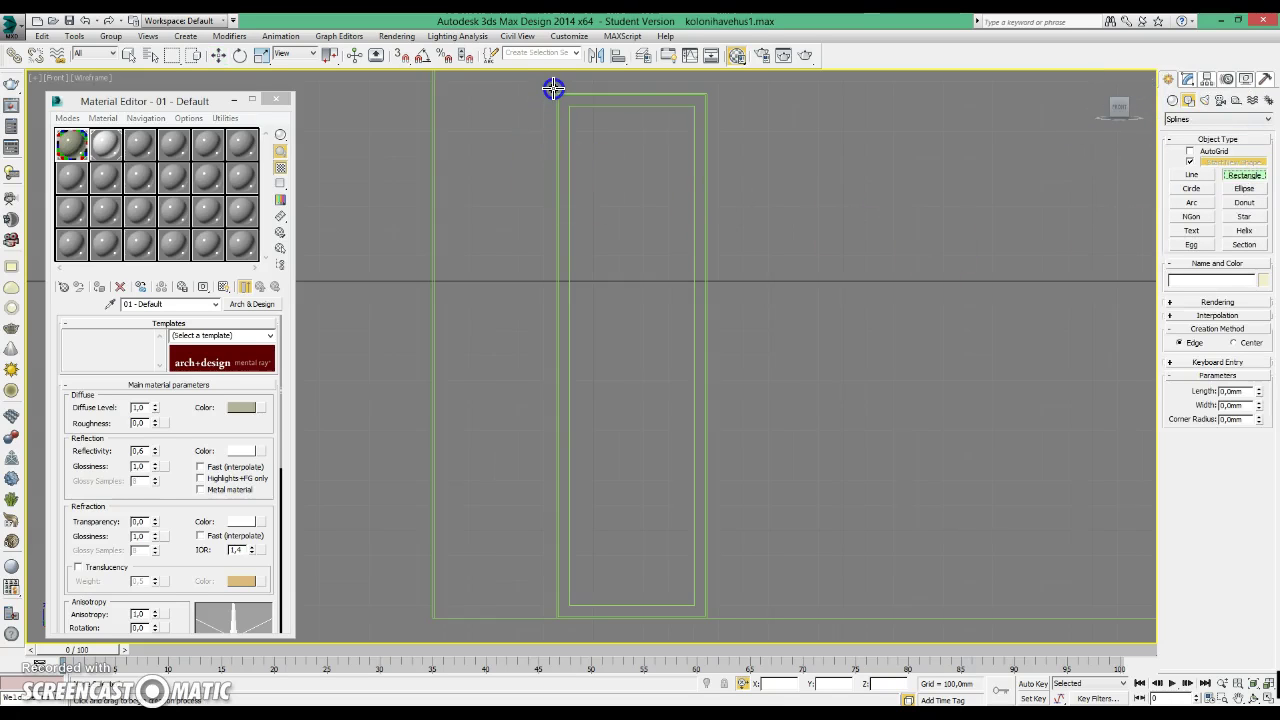
drag(553, 89, 711, 619)
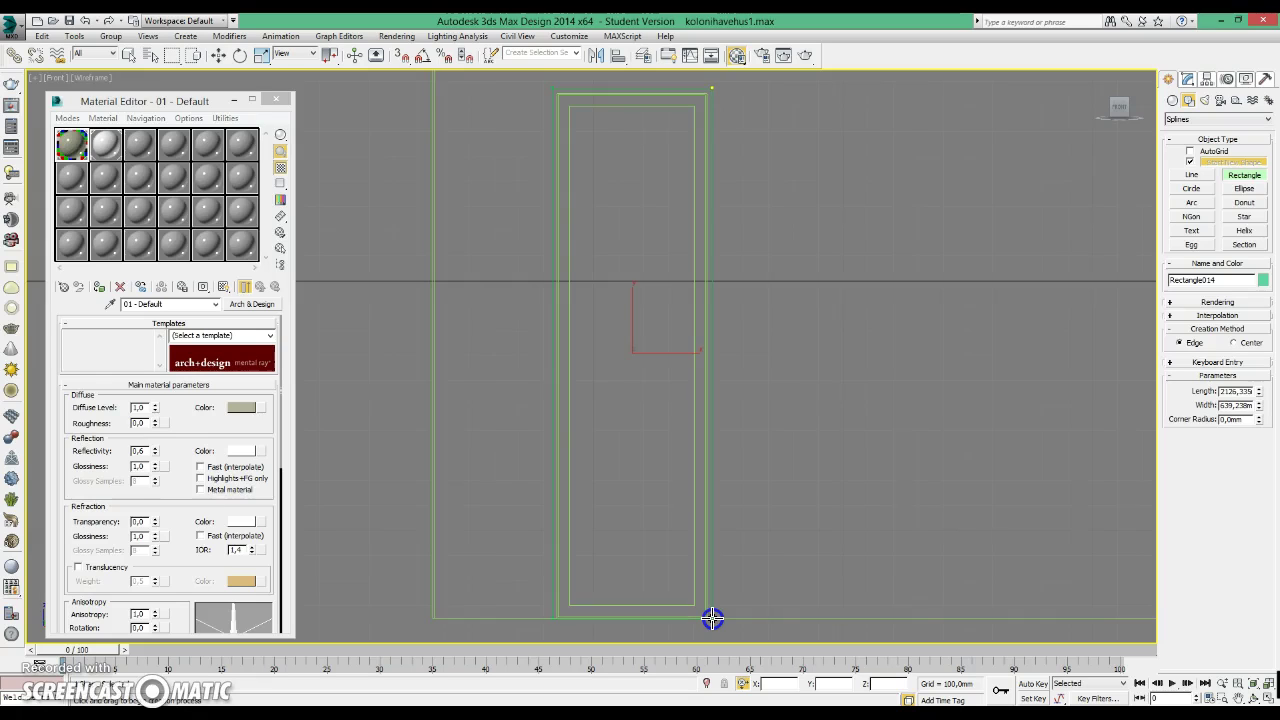
click(1190, 161)
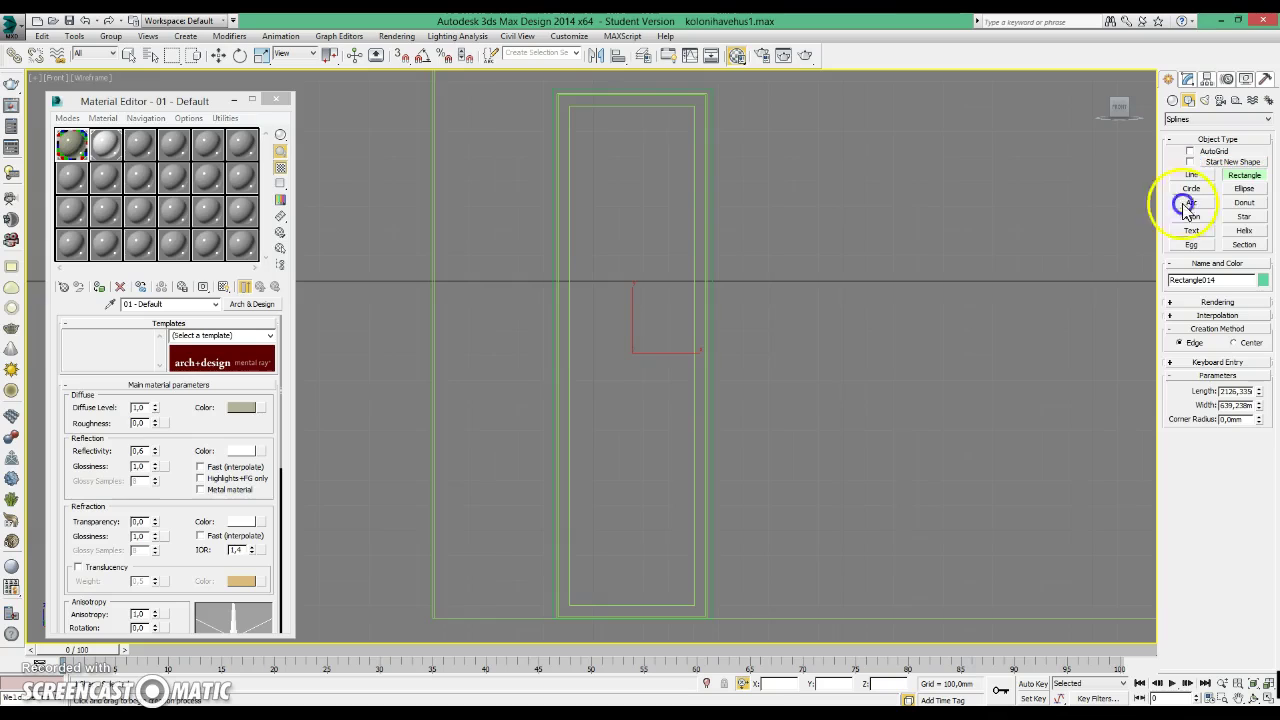
drag(566, 102, 698, 608)
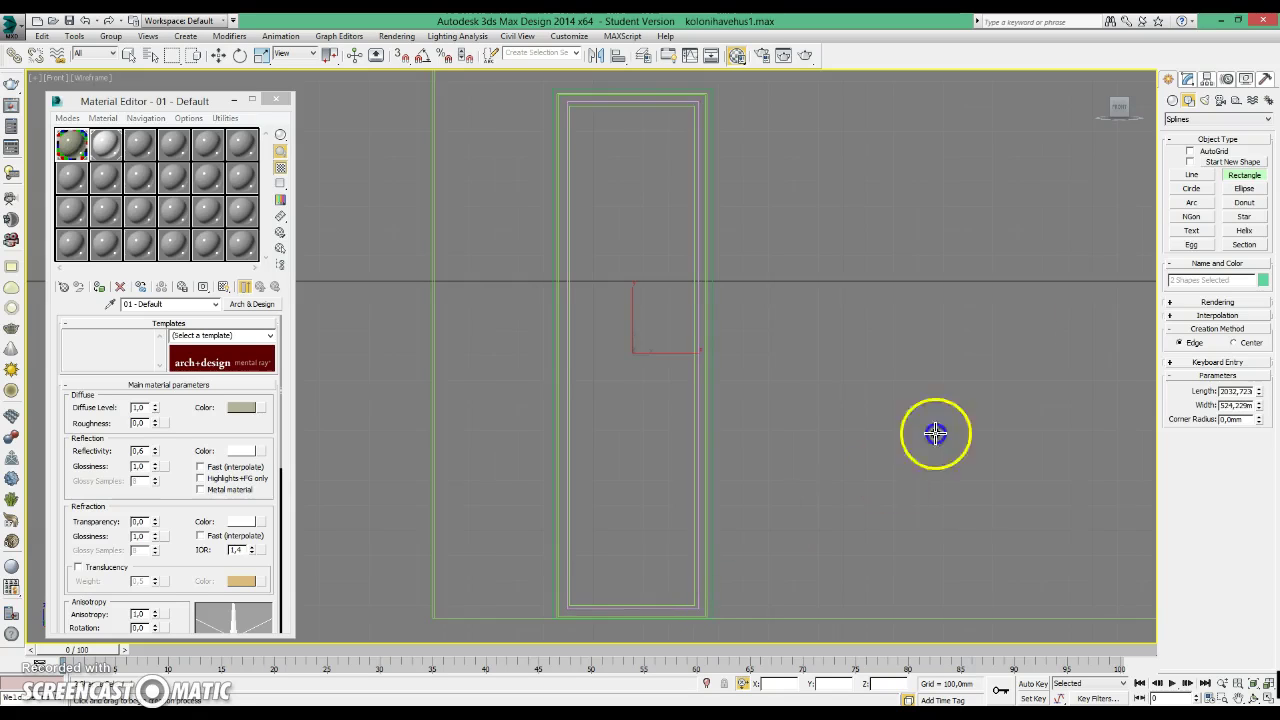
Apply an Extrude modifier to the new Rectangle014 shape and adjust its depth.
click(1188, 79)
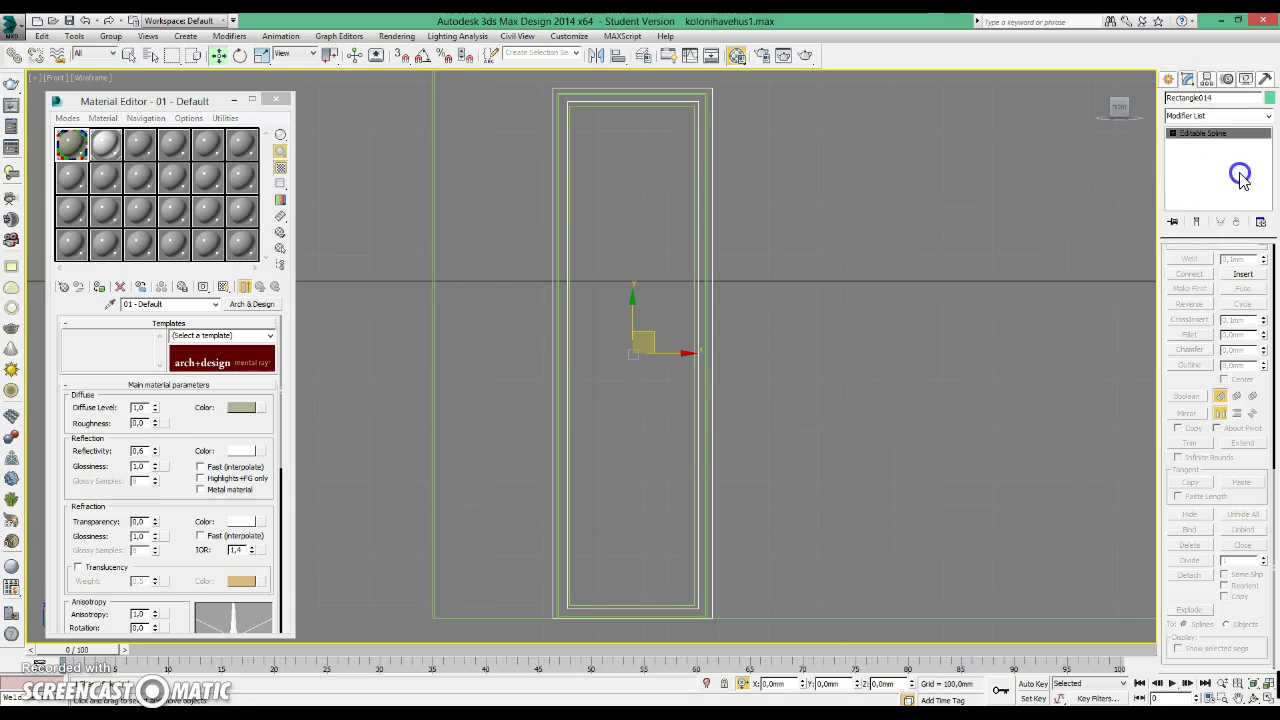
click(1210, 135)
click(1214, 117)
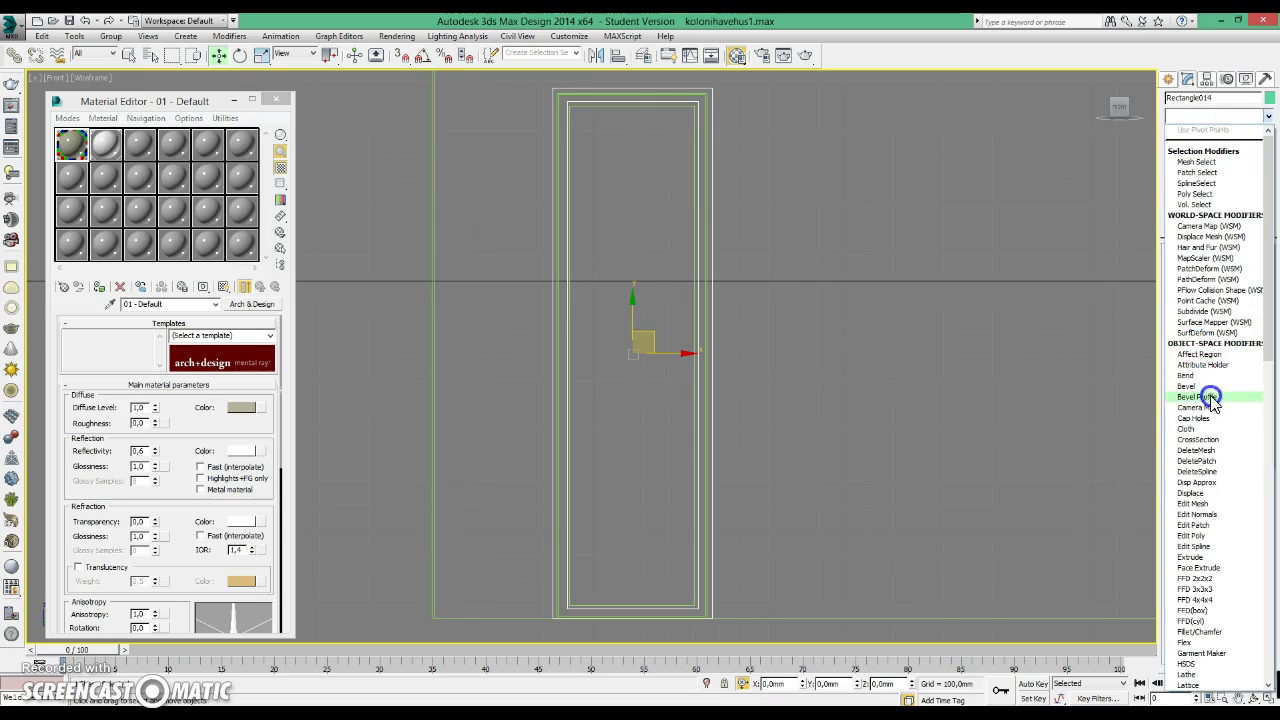
scroll(1200, 280, down, 10)
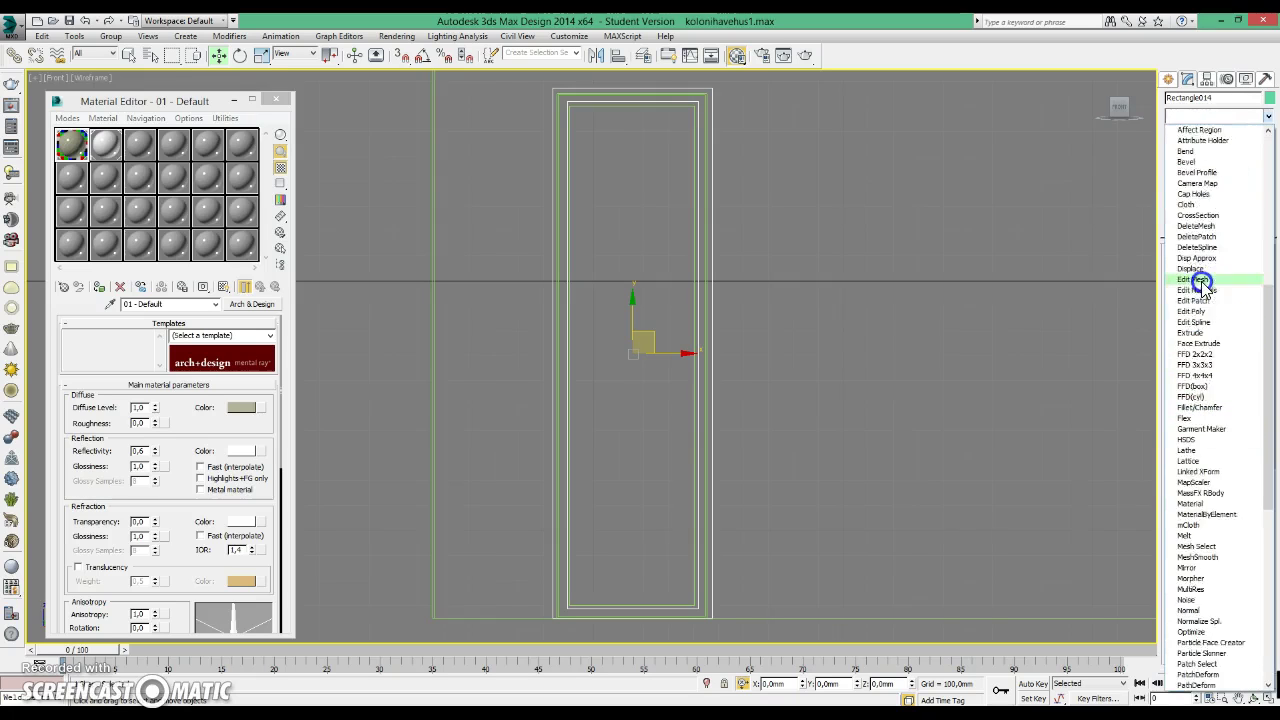
click(1204, 183)
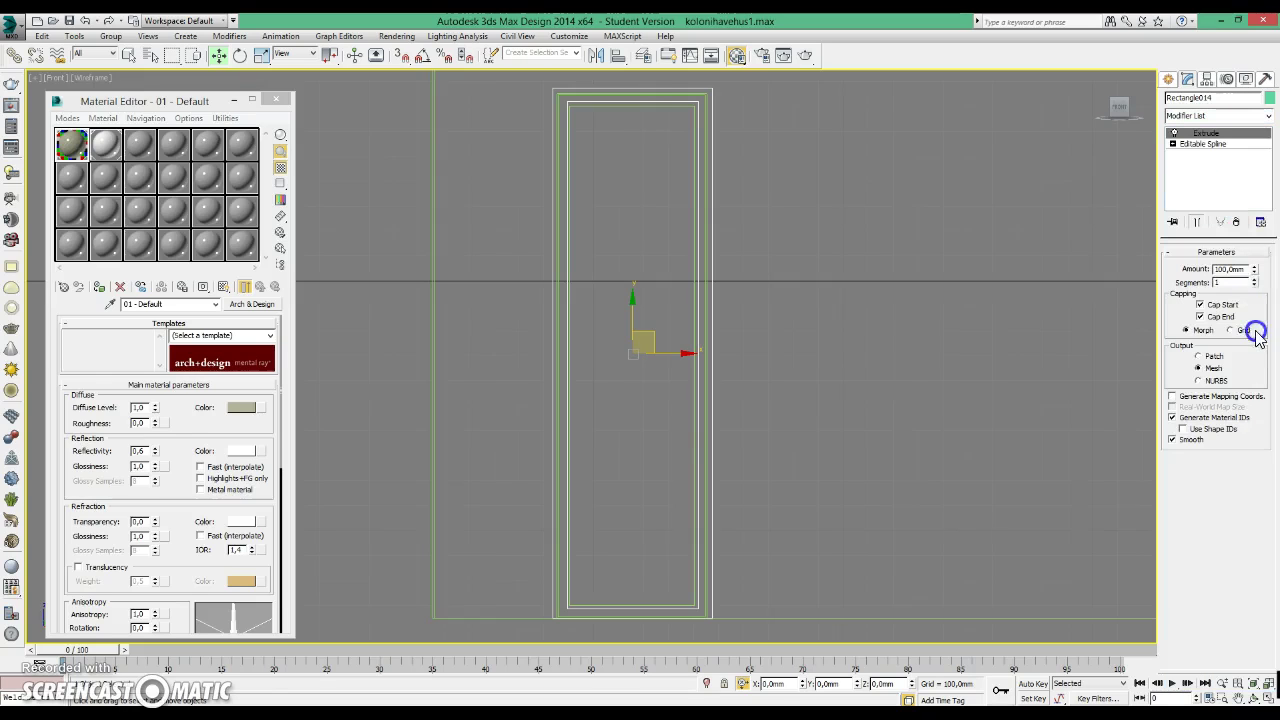
drag(1247, 268, 1091, 274)
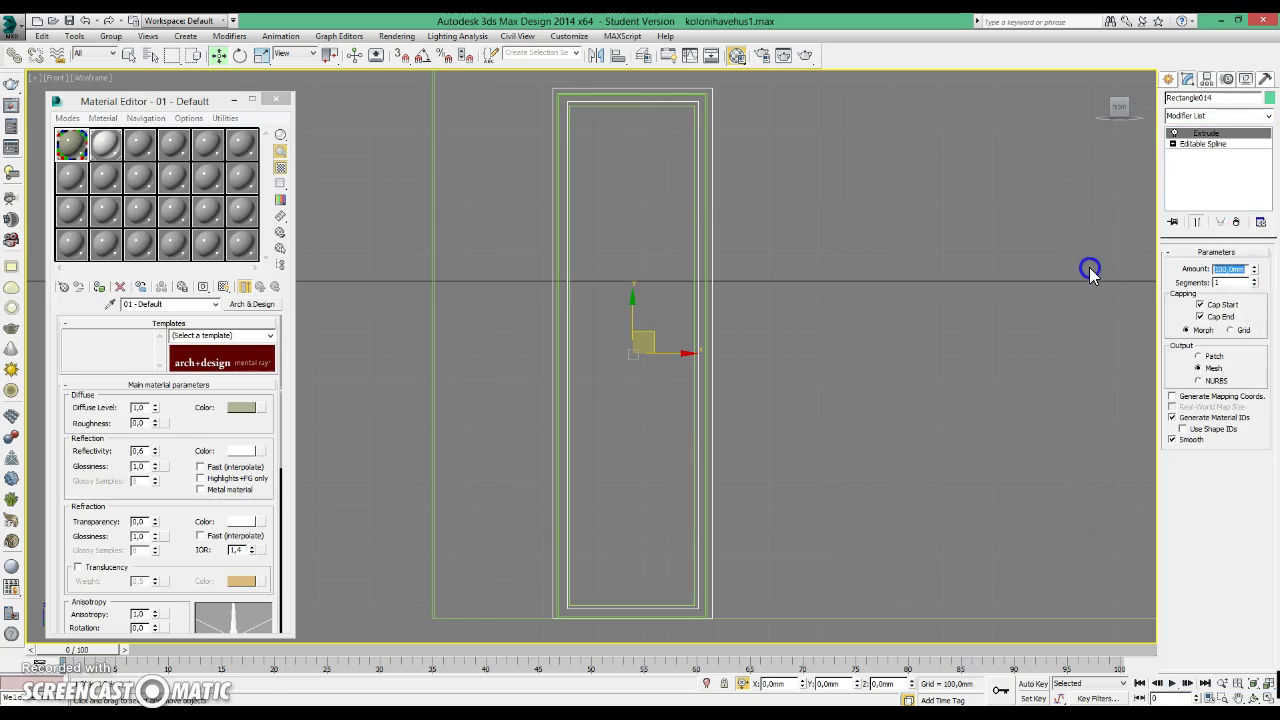
click(930, 246)
click(1168, 78)
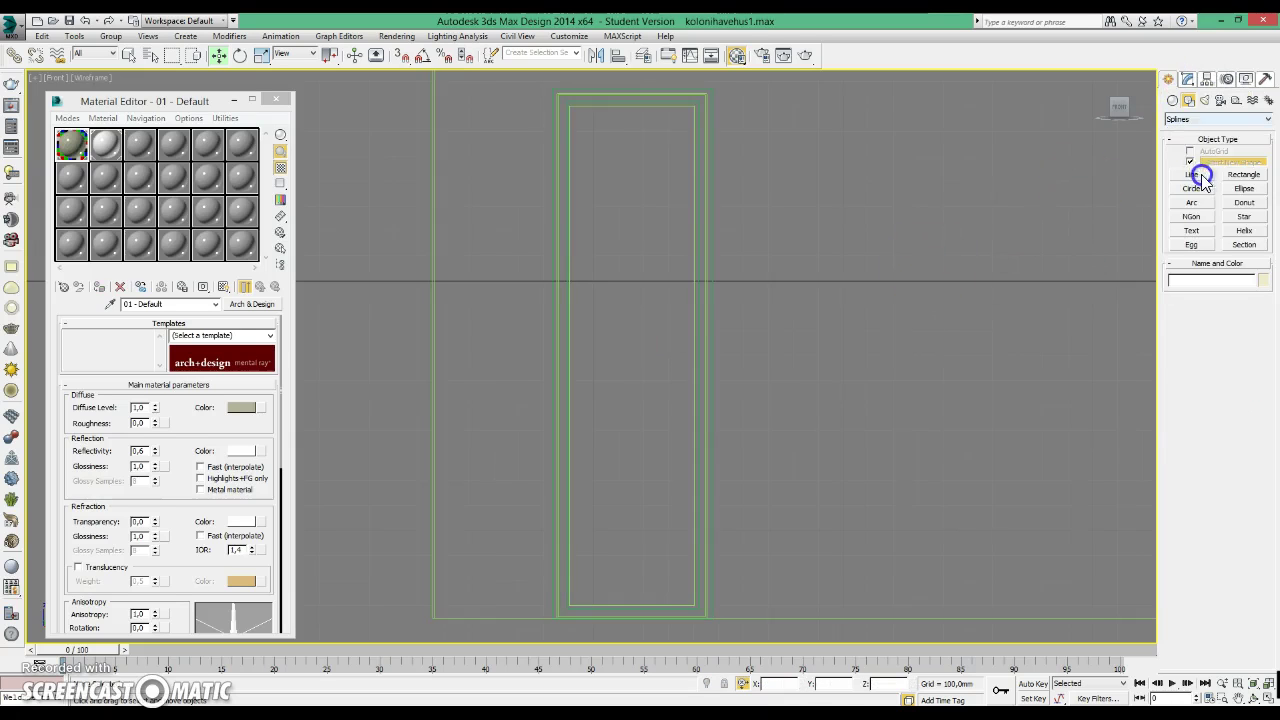
Draw a box inside the door frame as the door leaf and set its height to 20 mm.
click(1173, 100)
click(1205, 168)
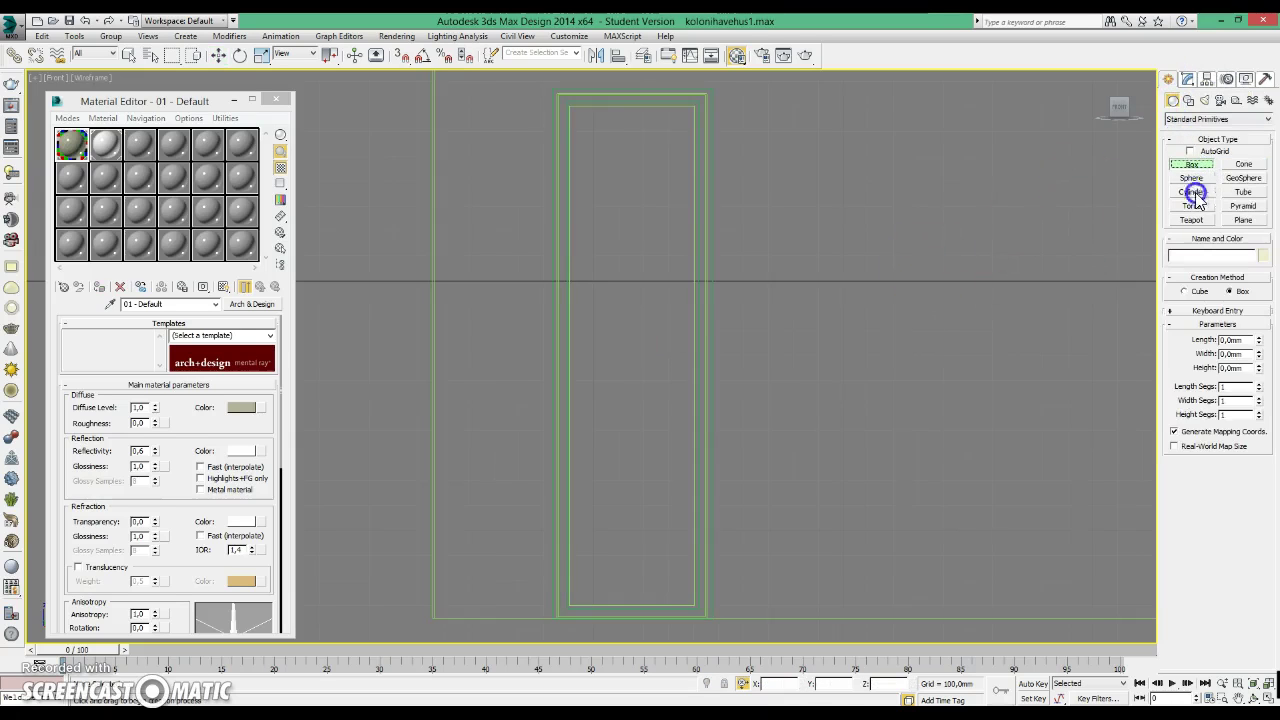
drag(542, 81, 748, 617)
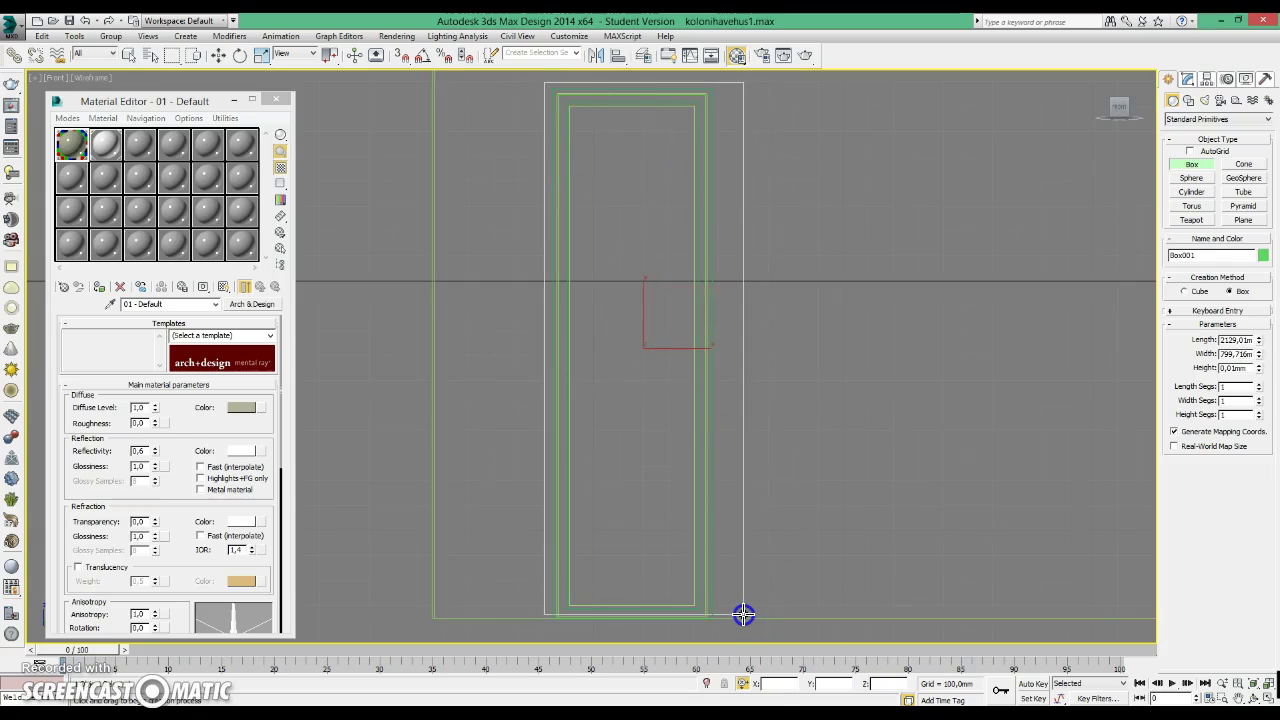
drag(748, 617, 723, 609)
click(828, 230)
click(1221, 358)
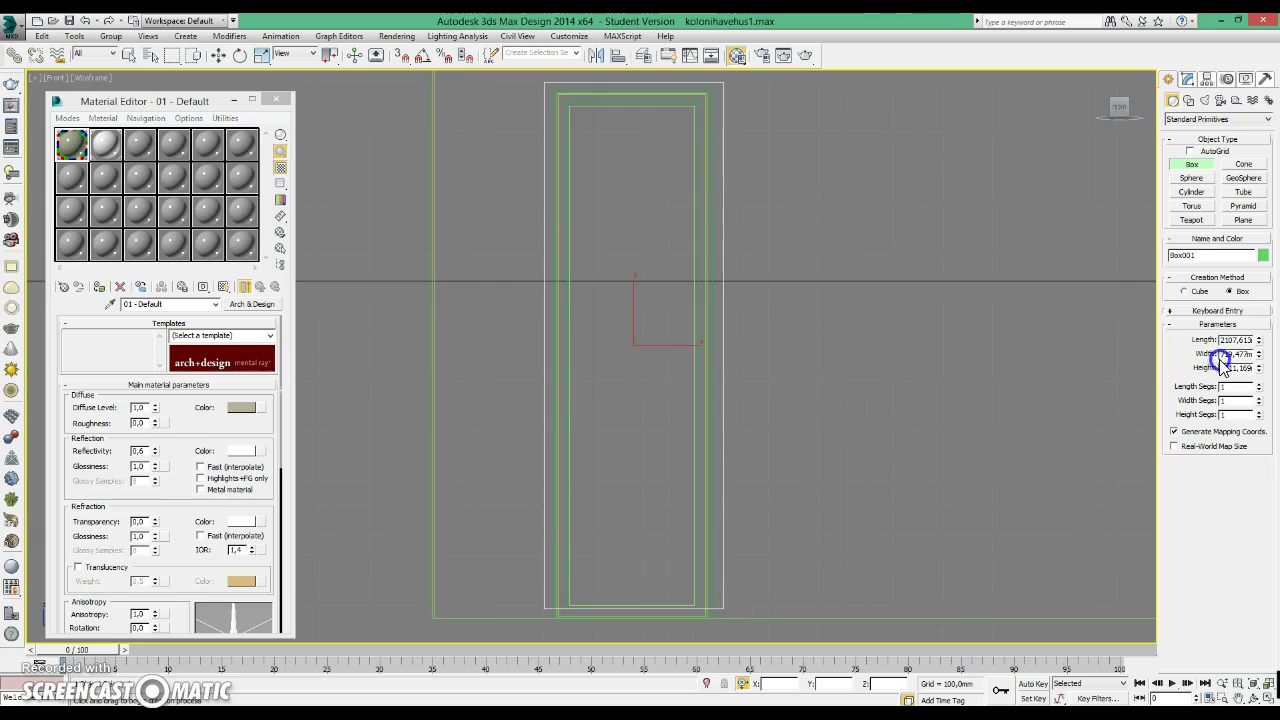
key(BackSpace)
click(1275, 432)
click(1099, 459)
click(600, 178)
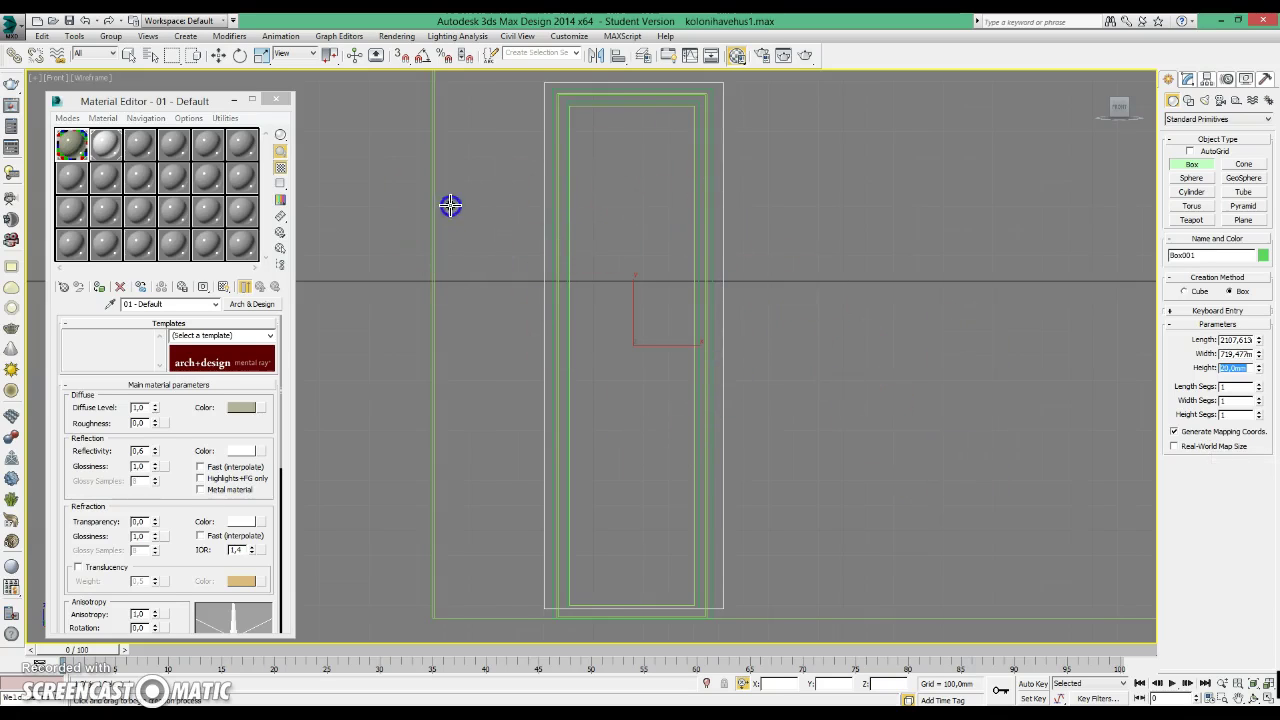
Close the Material Editor, frame the door area in a maximized Top view, and hide the grid.
click(276, 98)
key(alt+w)
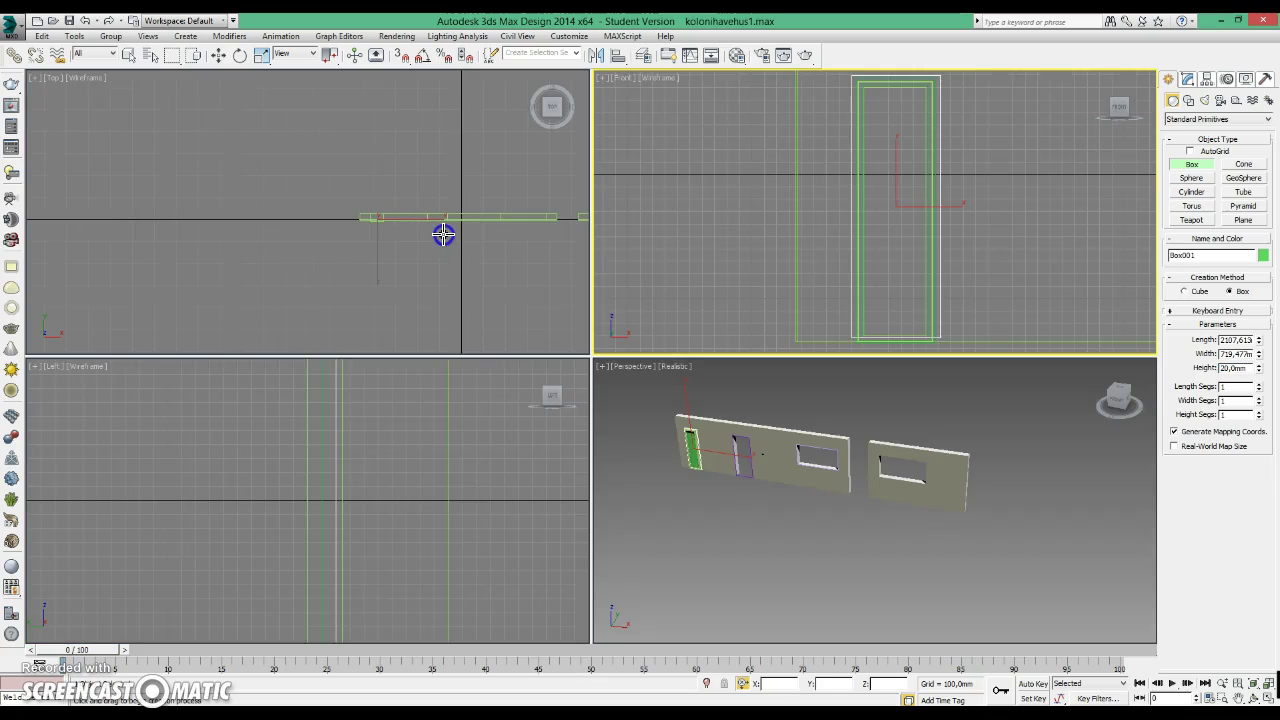
click(377, 226)
scroll(351, 200, up, 2)
scroll(360, 286, up, 3)
key(alt+w)
click(554, 307)
mouse_move(554, 307)
middle_down()
mouse_move(751, 357)
mouse_move(725, 255)
middle_up()
key(g)
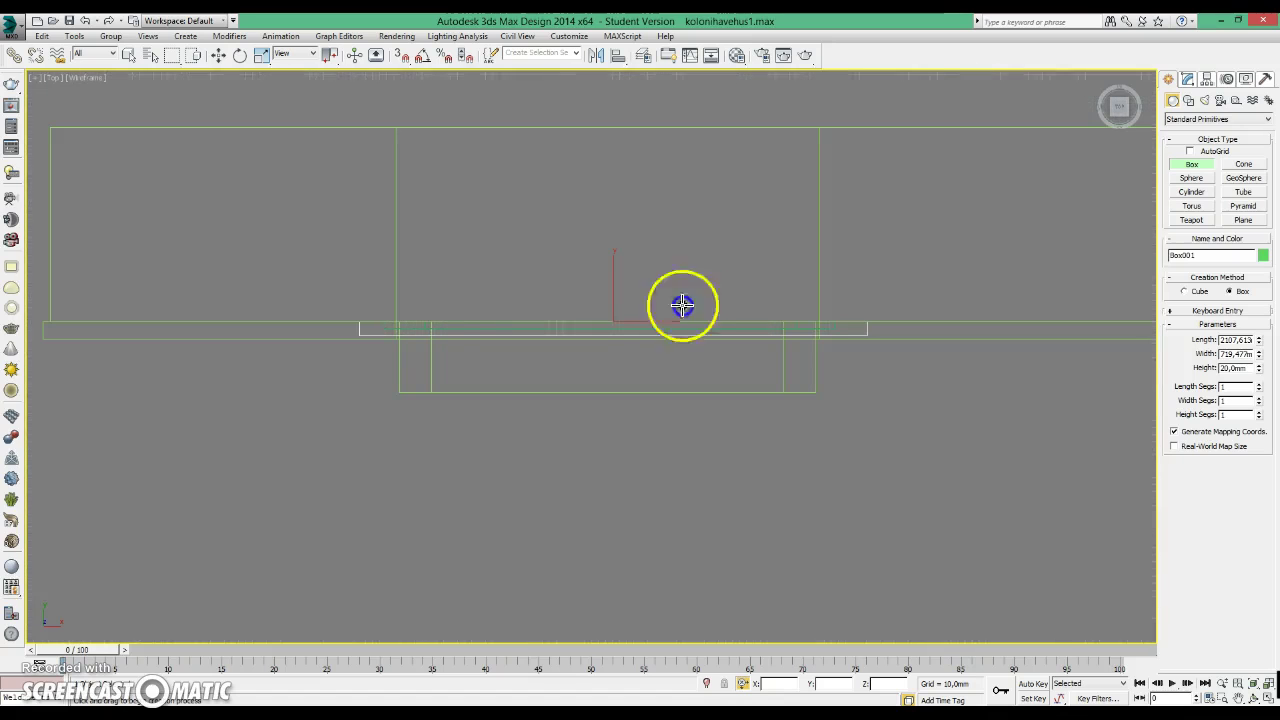
right_click(669, 400)
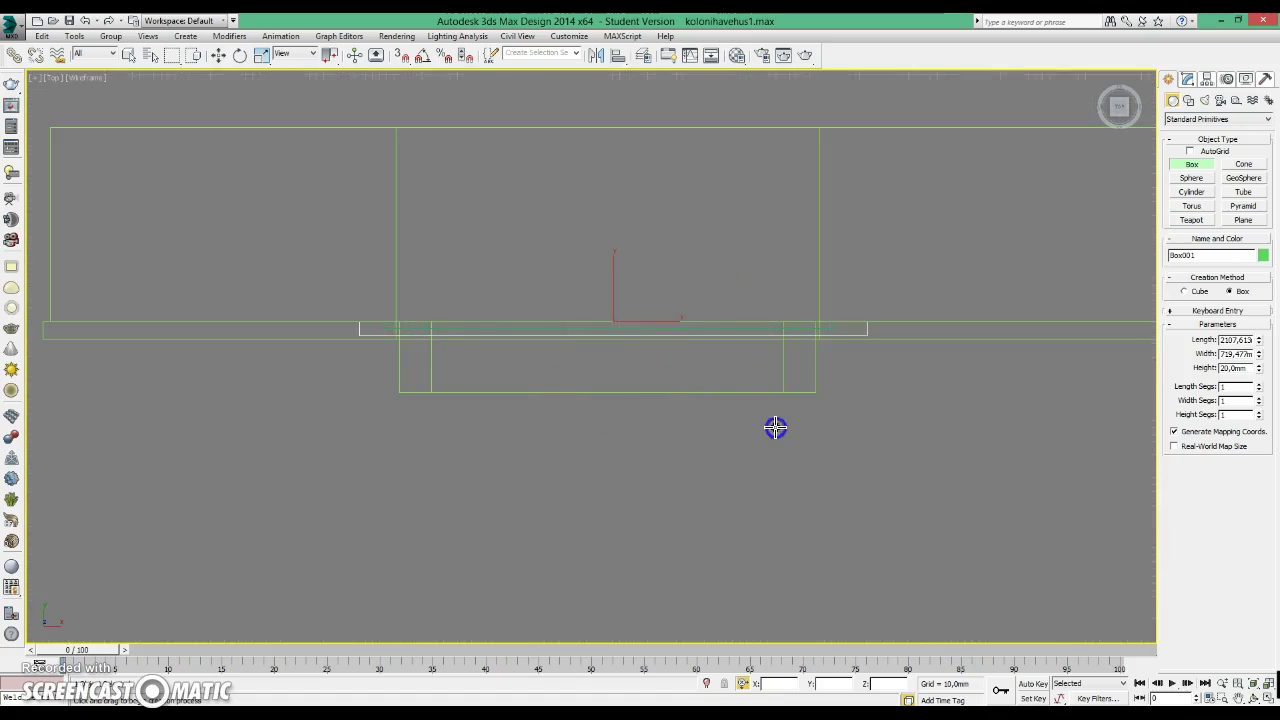
Move the door frame Rectangle009 along Y onto the wall line in the Top view.
click(496, 393)
drag(606, 280, 619, 227)
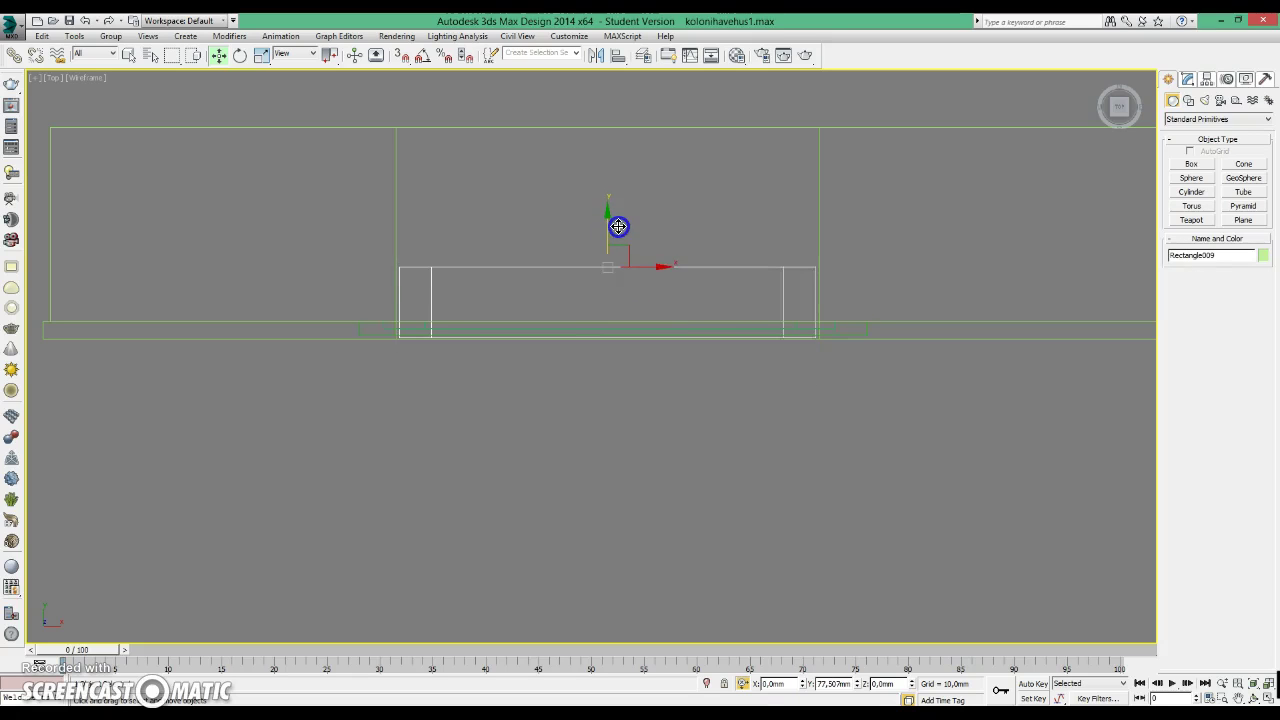
scroll(611, 360, up, 5)
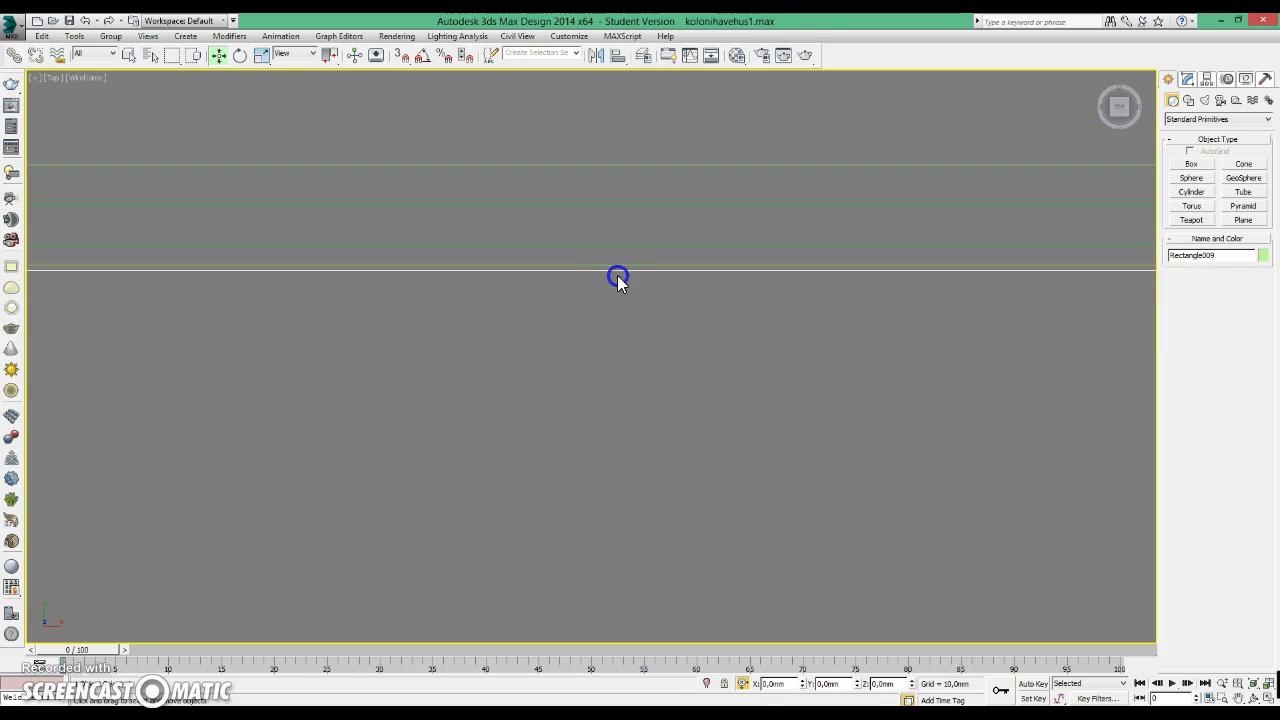
drag(617, 271, 617, 265)
scroll(608, 330, down, 3)
scroll(610, 362, down, 2)
click(806, 354)
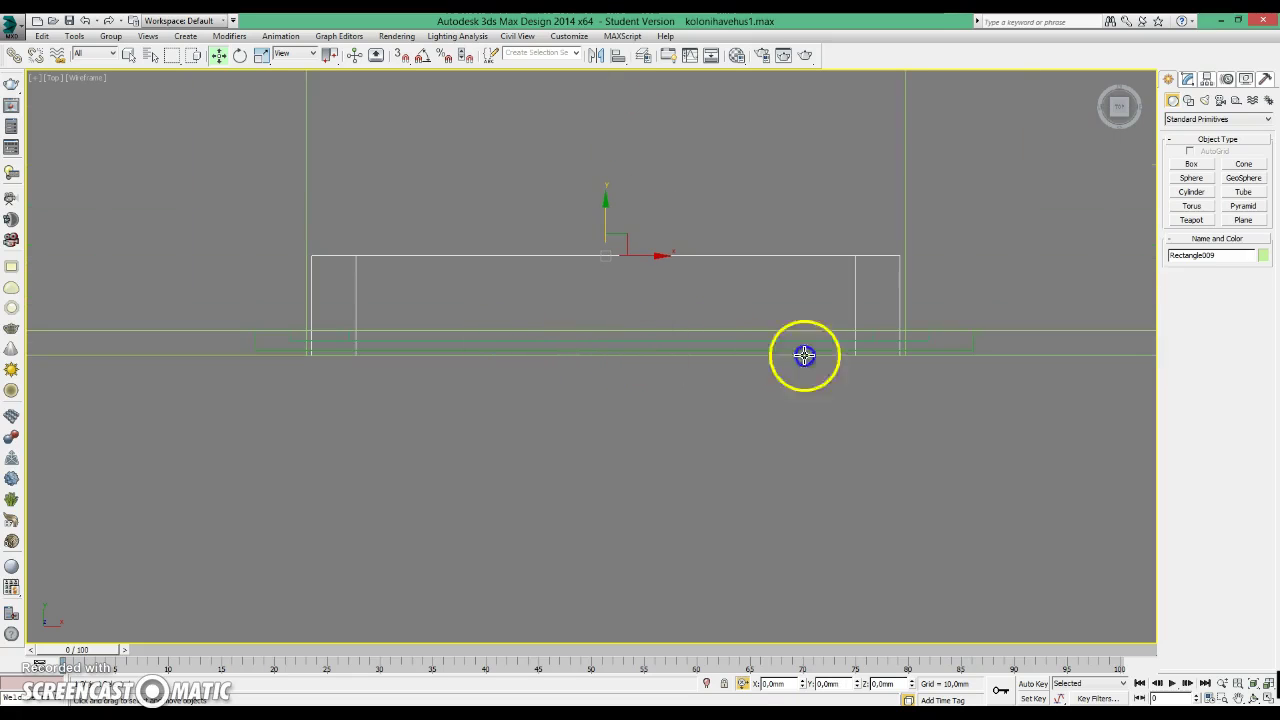
click(734, 340)
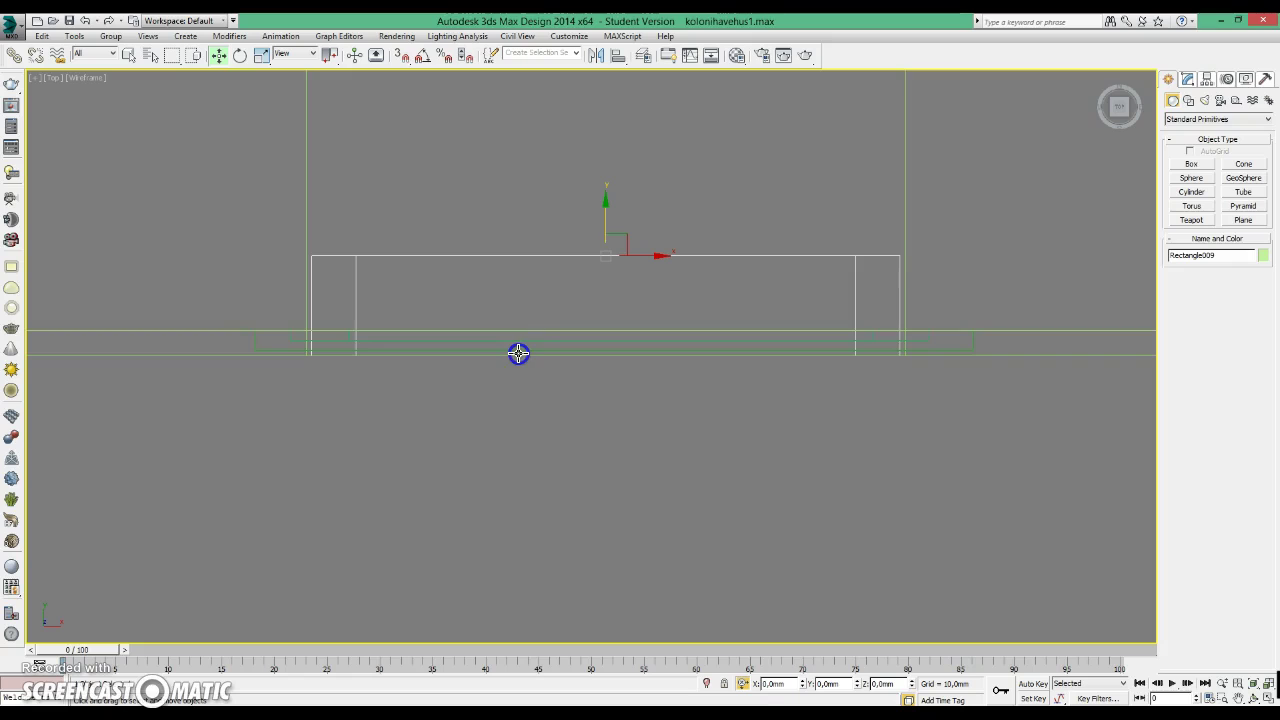
Shift the door leaf Box001 along Y into the wall thickness.
click(254, 347)
drag(614, 297, 615, 302)
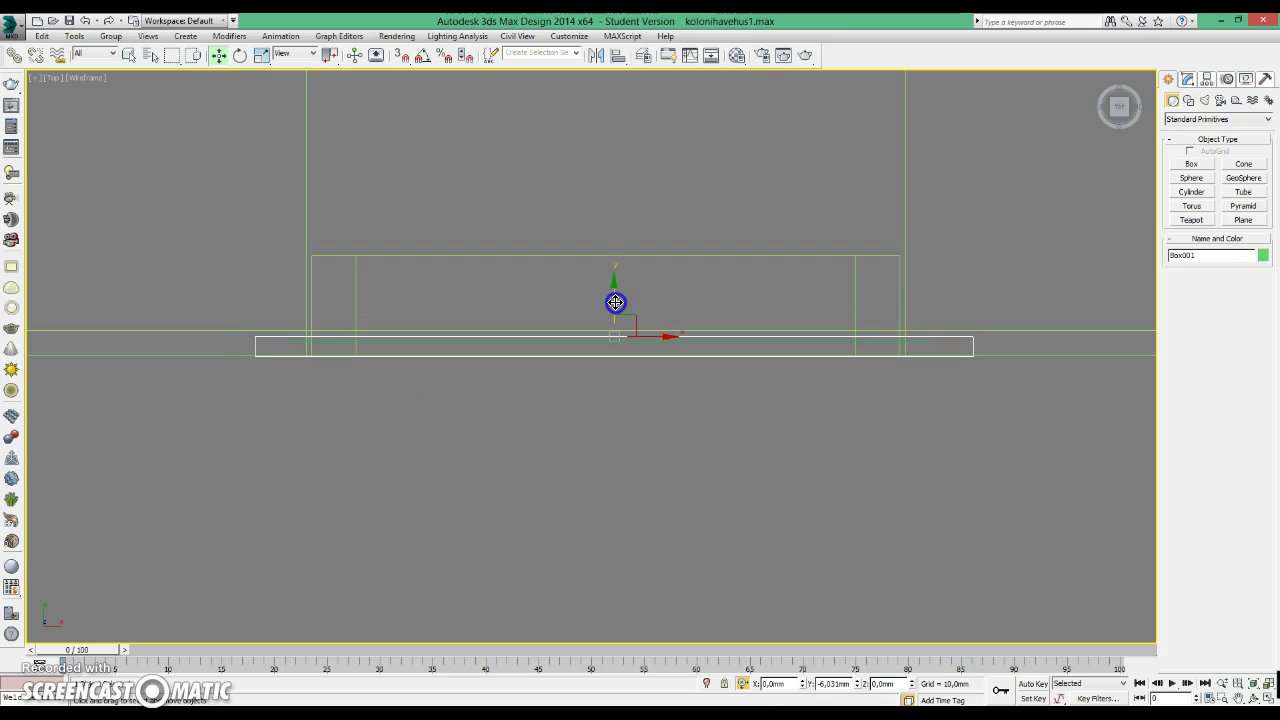
scroll(603, 370, up, 5)
drag(655, 263, 642, 245)
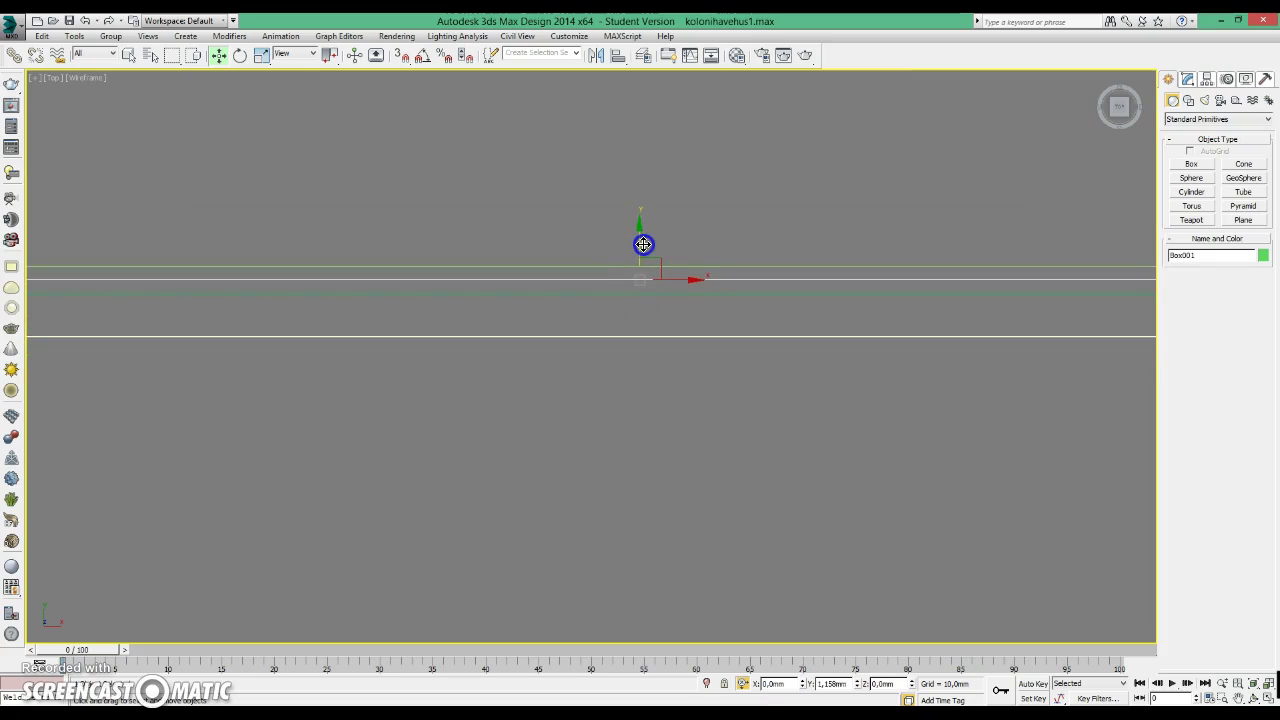
click(830, 683)
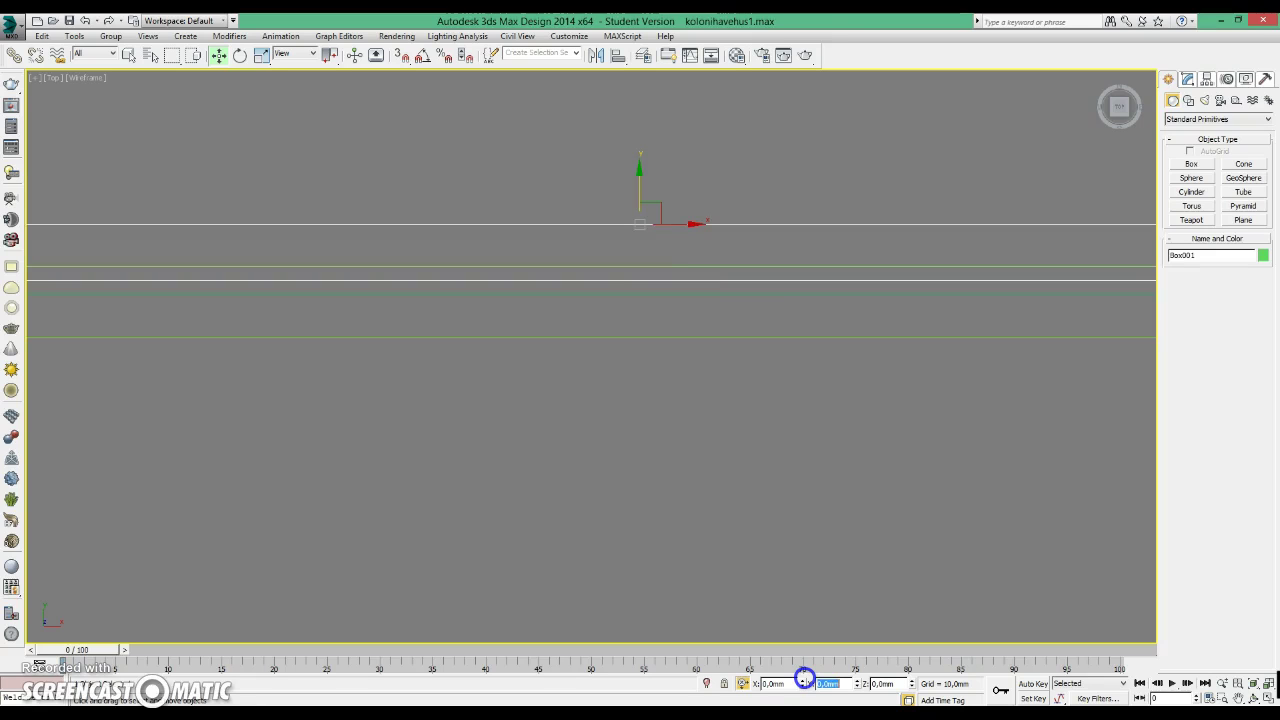
scroll(609, 406, down, 2)
scroll(642, 378, down, 2)
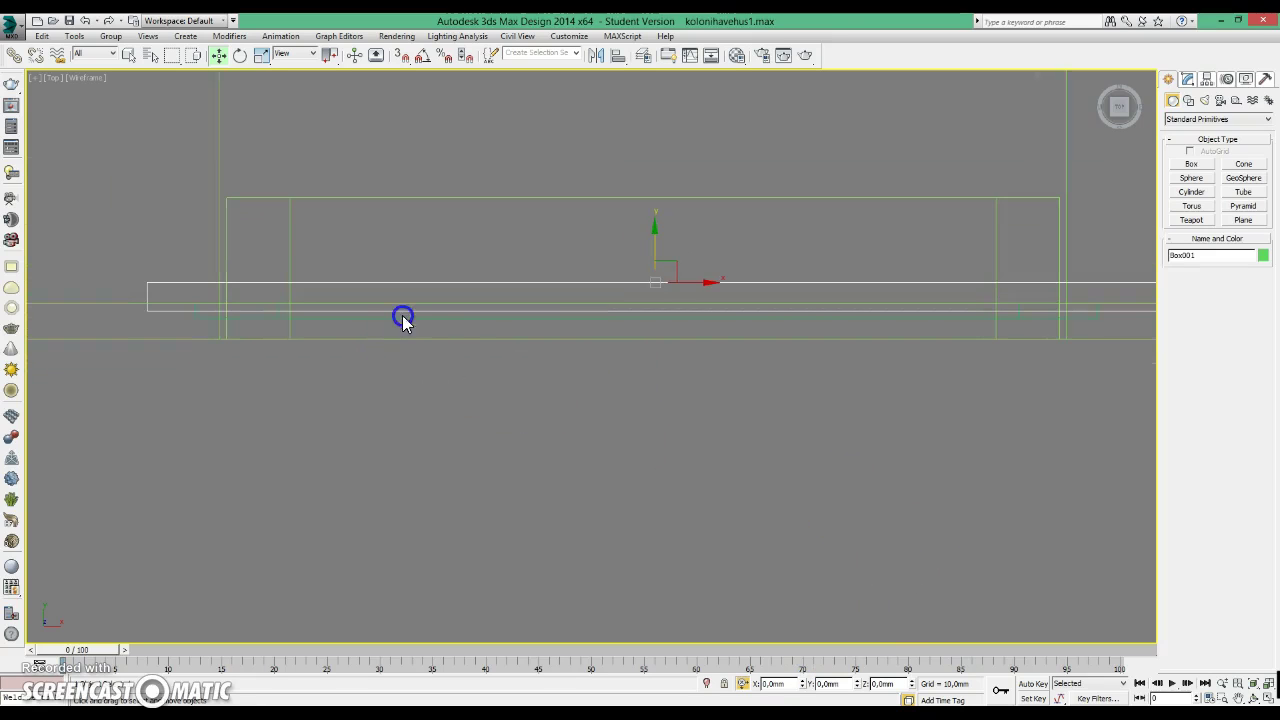
click(606, 282)
Nudge Rectangle014 slightly along Y, then orbit the Perspective view around the wall.
click(691, 317)
drag(647, 268, 649, 267)
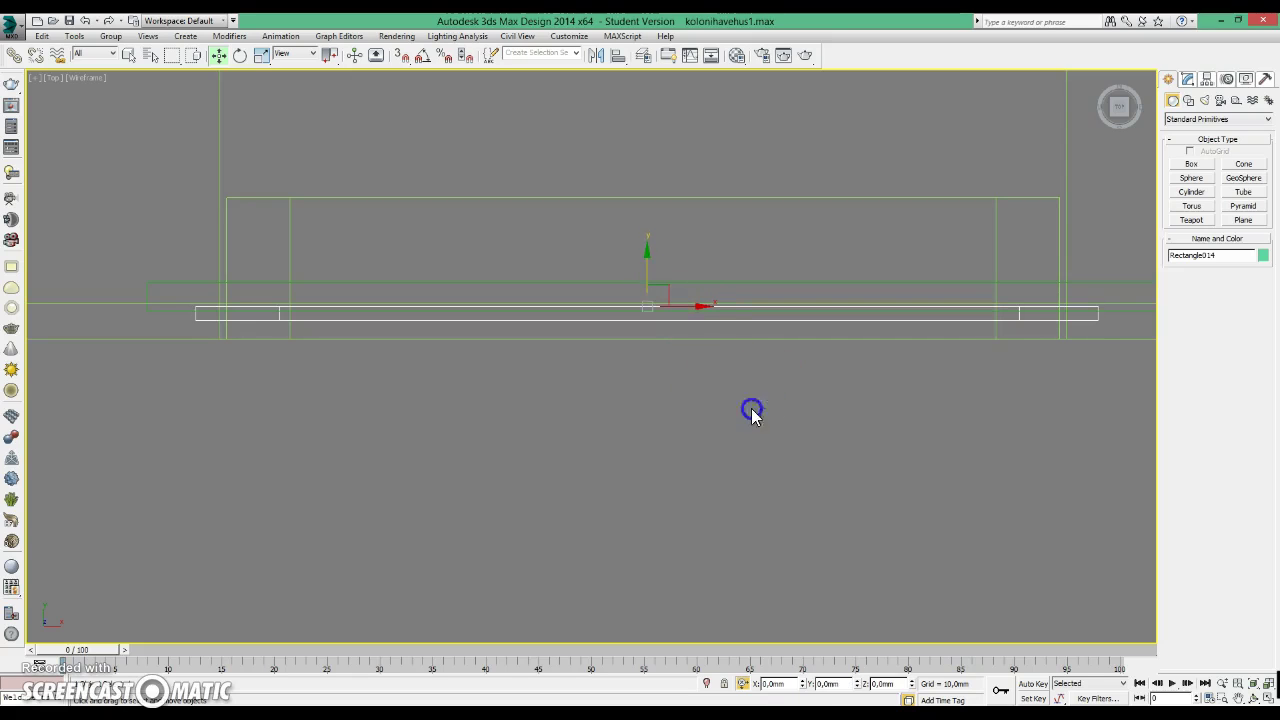
click(718, 422)
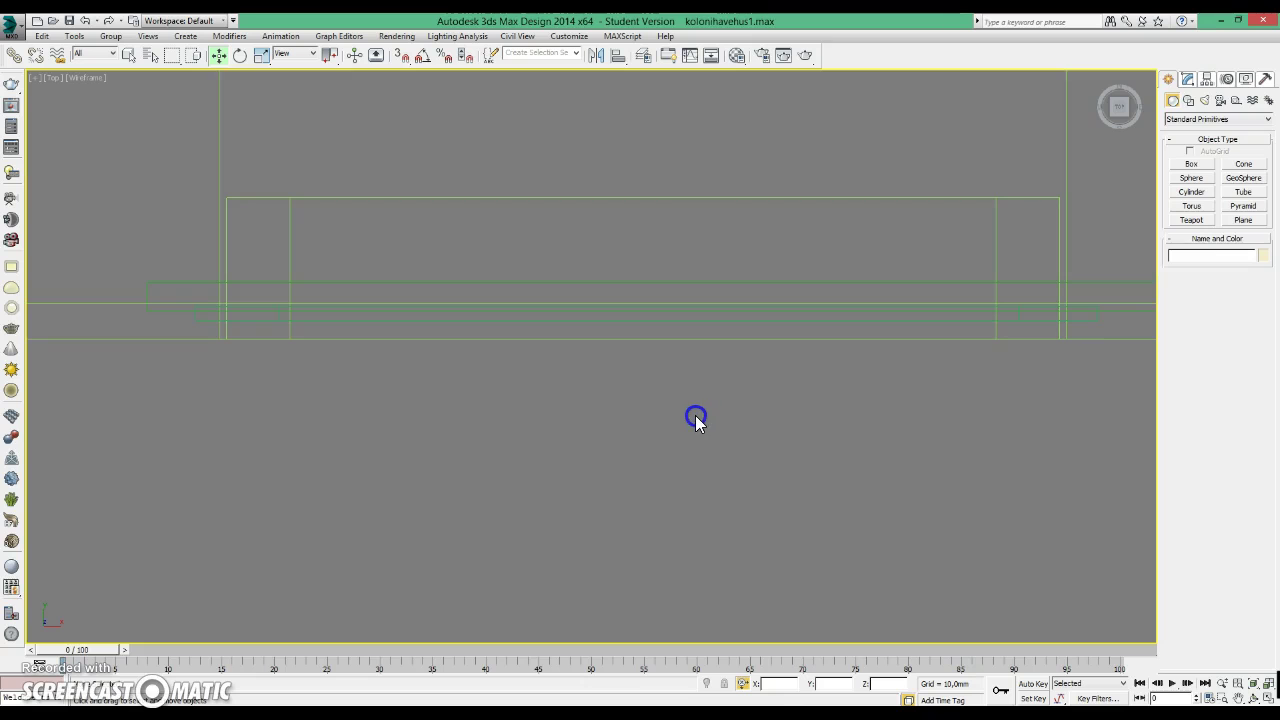
key(alt+w)
mouse_move(697, 423)
alt+middle_down()
mouse_move(731, 469)
mouse_move(876, 535)
mouse_move(860, 570)
alt+middle_up()
Zoom in on the door in Perspective and apply the grey slot 3 material to the door frame.
scroll(783, 506, up, 2)
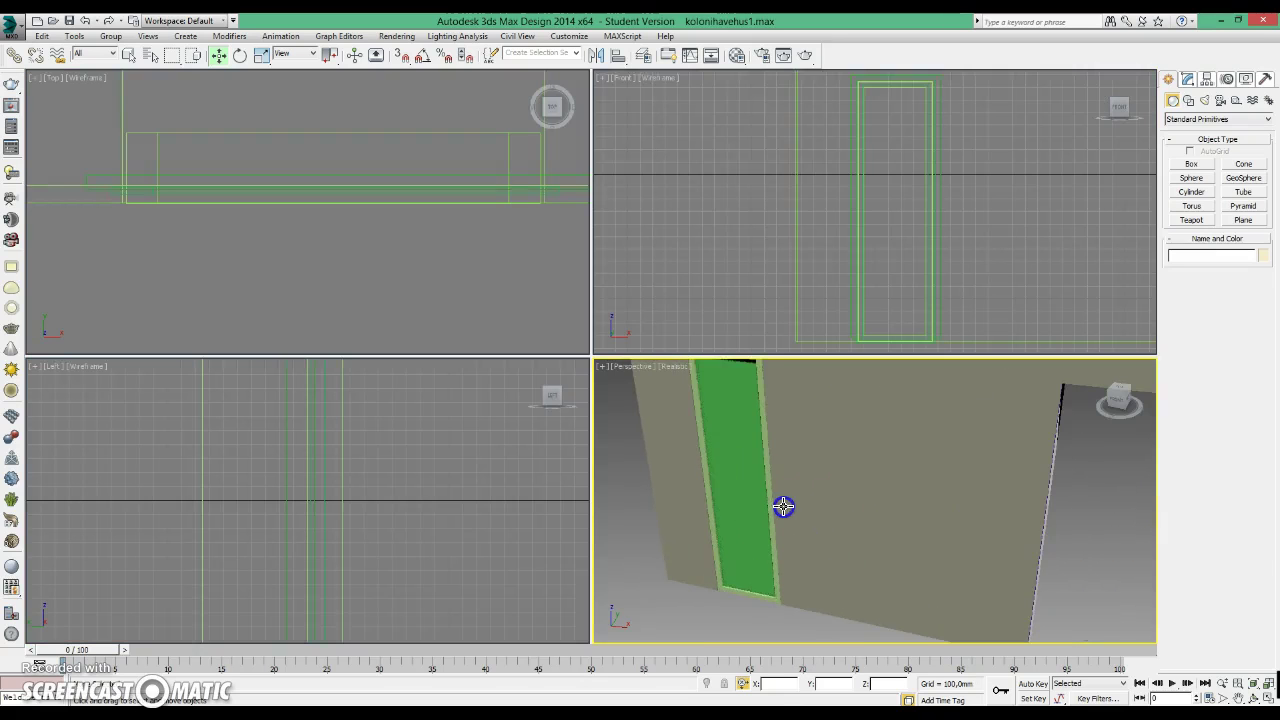
scroll(783, 506, up, 1)
scroll(780, 508, up, 1)
scroll(781, 508, down, 4)
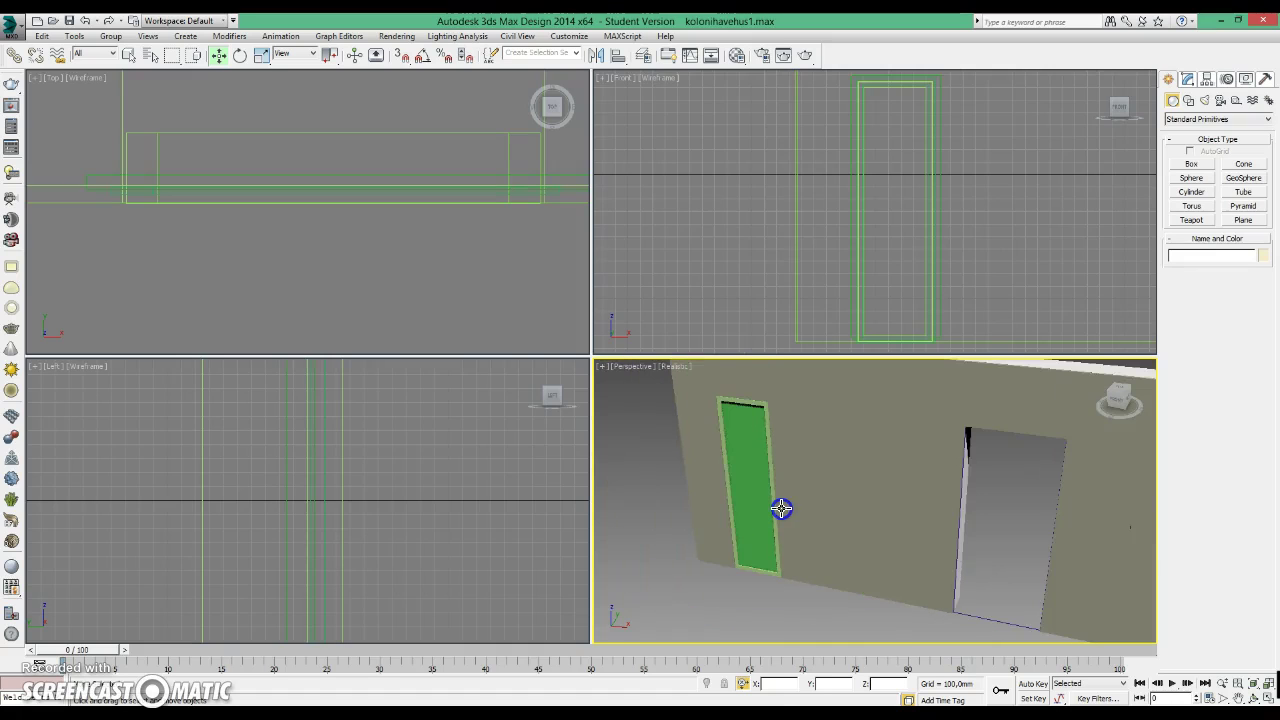
scroll(780, 506, up, 2)
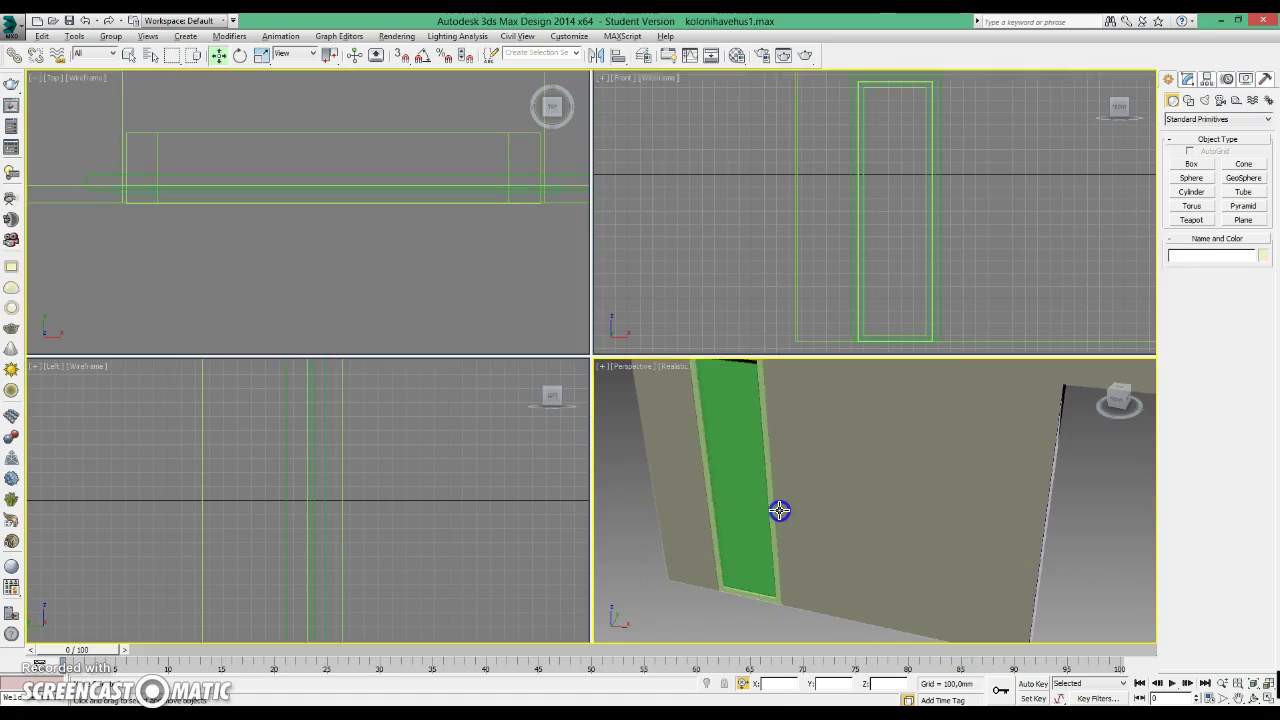
key(alt+w)
scroll(625, 440, up, 2)
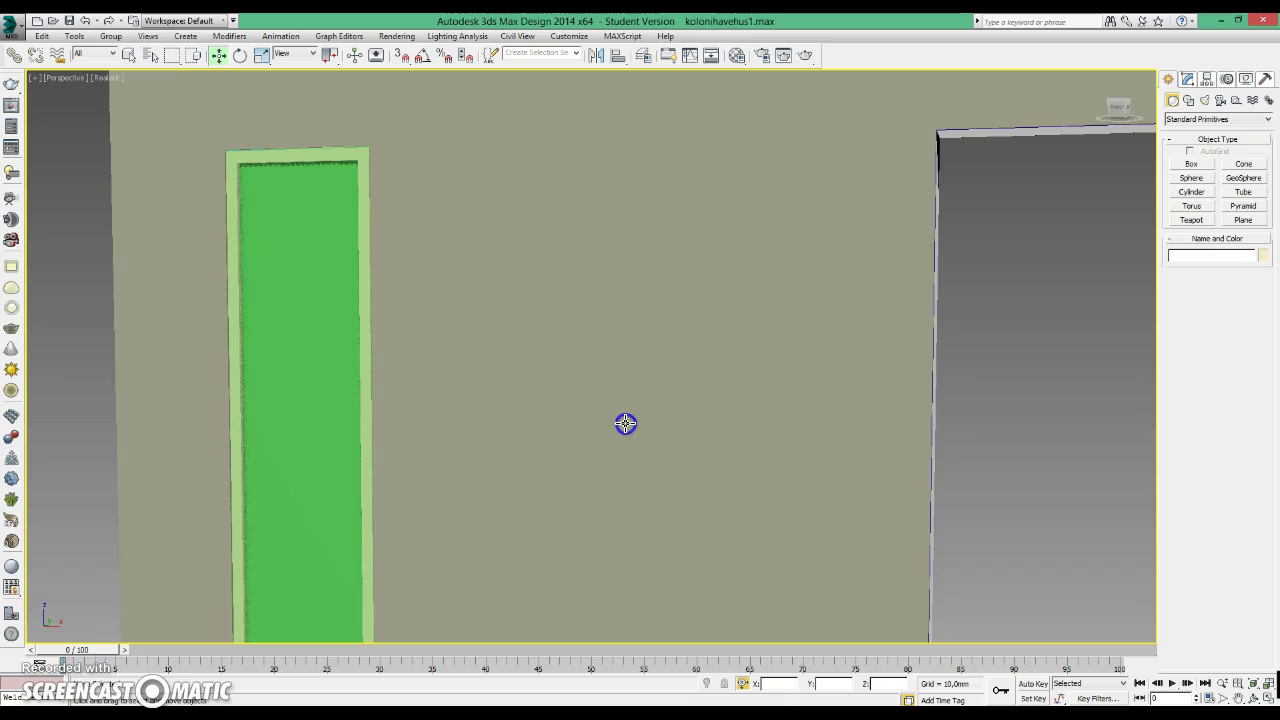
key(m)
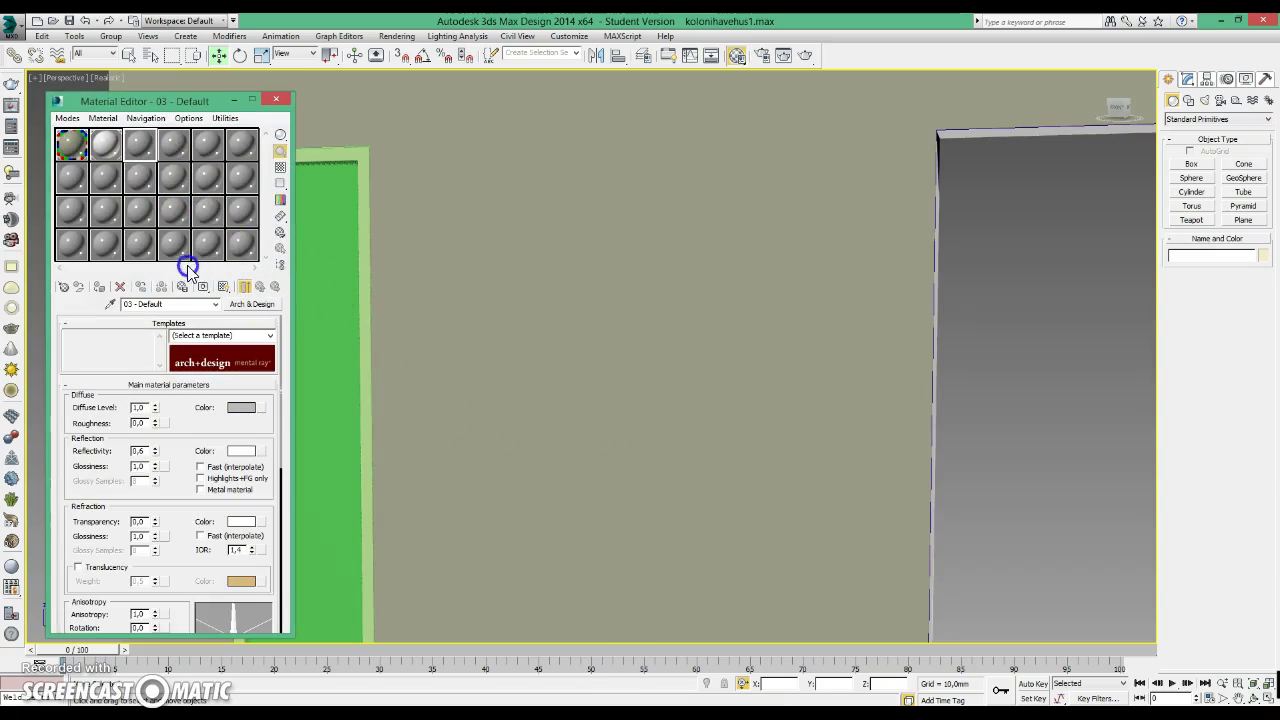
drag(142, 150, 351, 152)
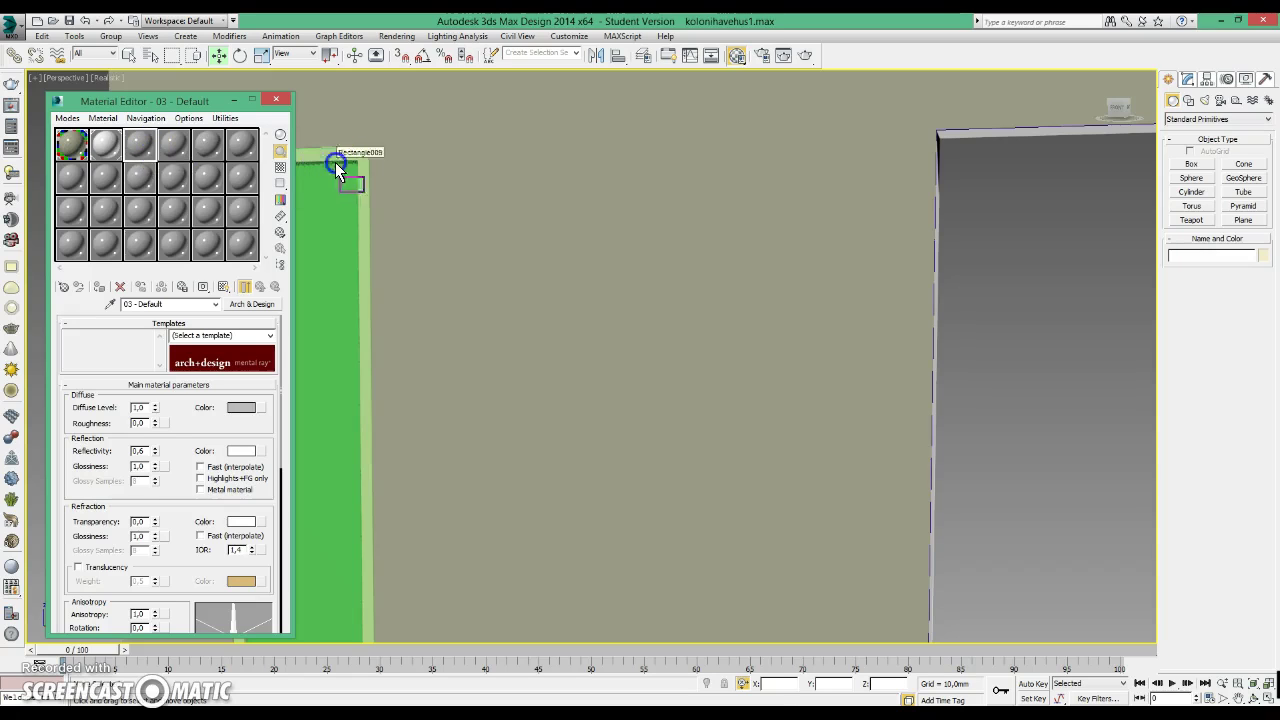
Set the slot 4 material's transparency to 0,6 and apply it to the door leaf.
click(173, 148)
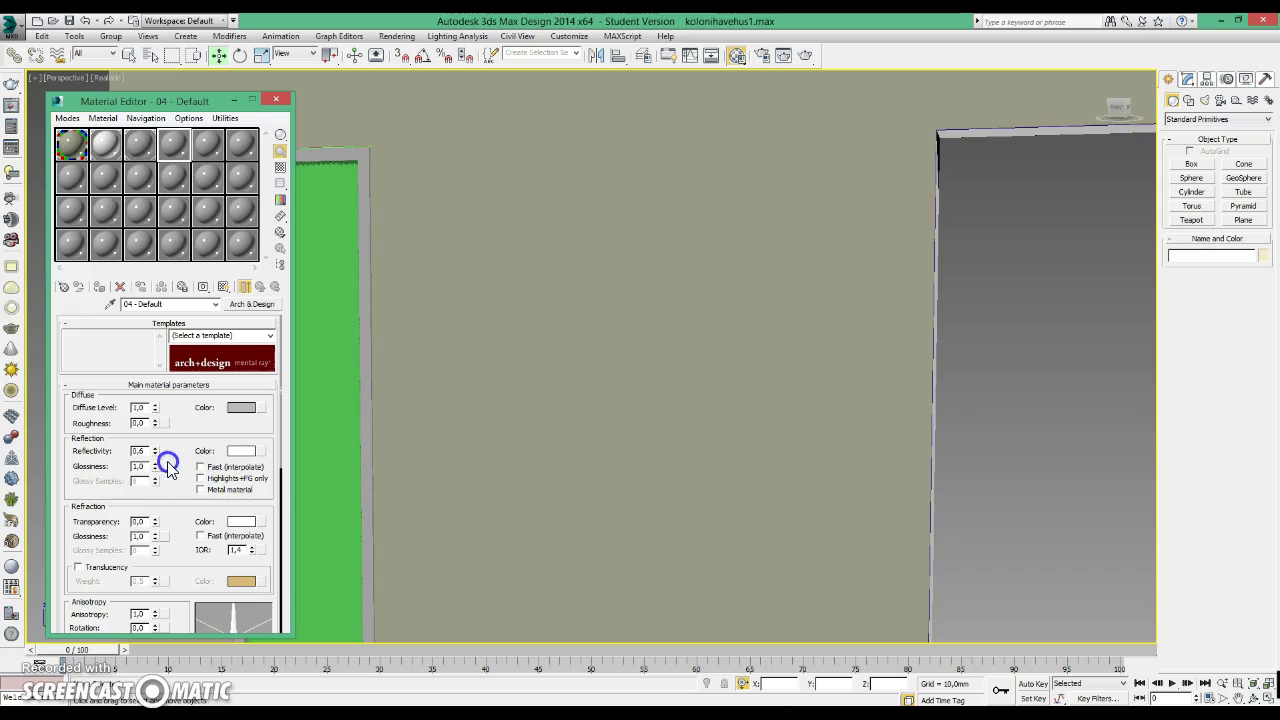
mouse_move(169, 518)
mouse_down()
mouse_move(170, 507)
mouse_move(127, 517)
mouse_up()
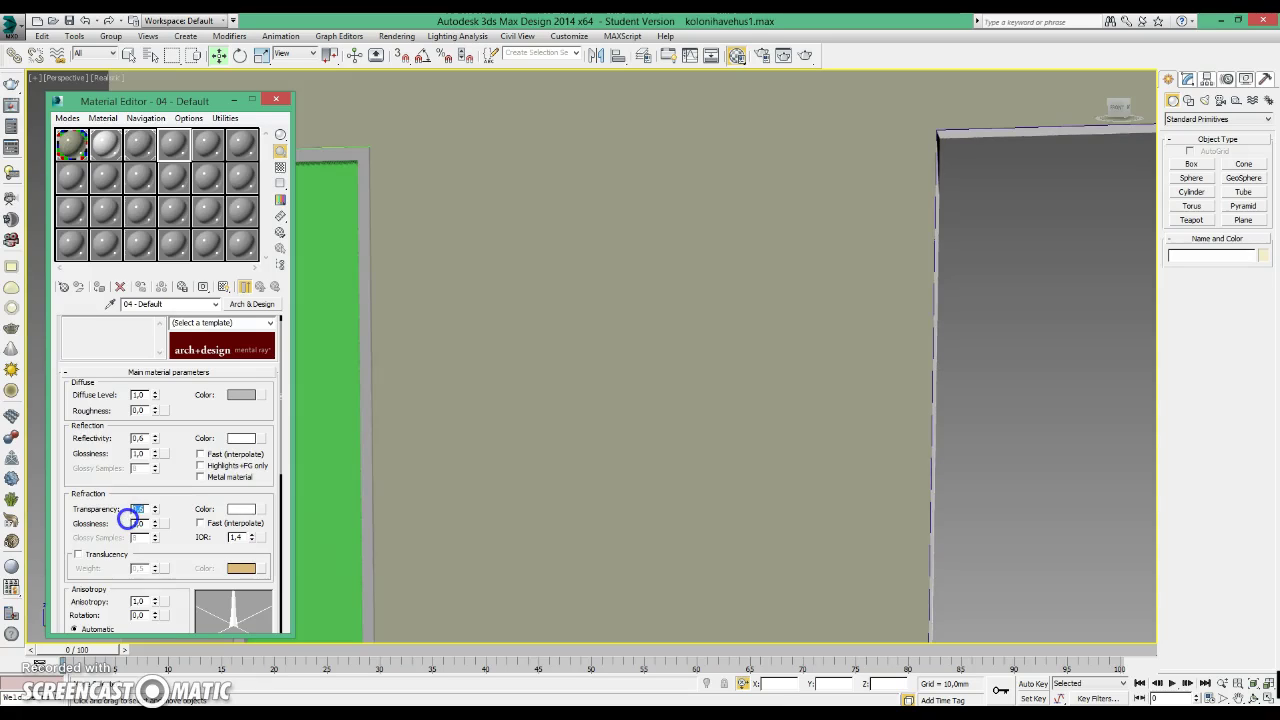
text(0,6)
key(Return)
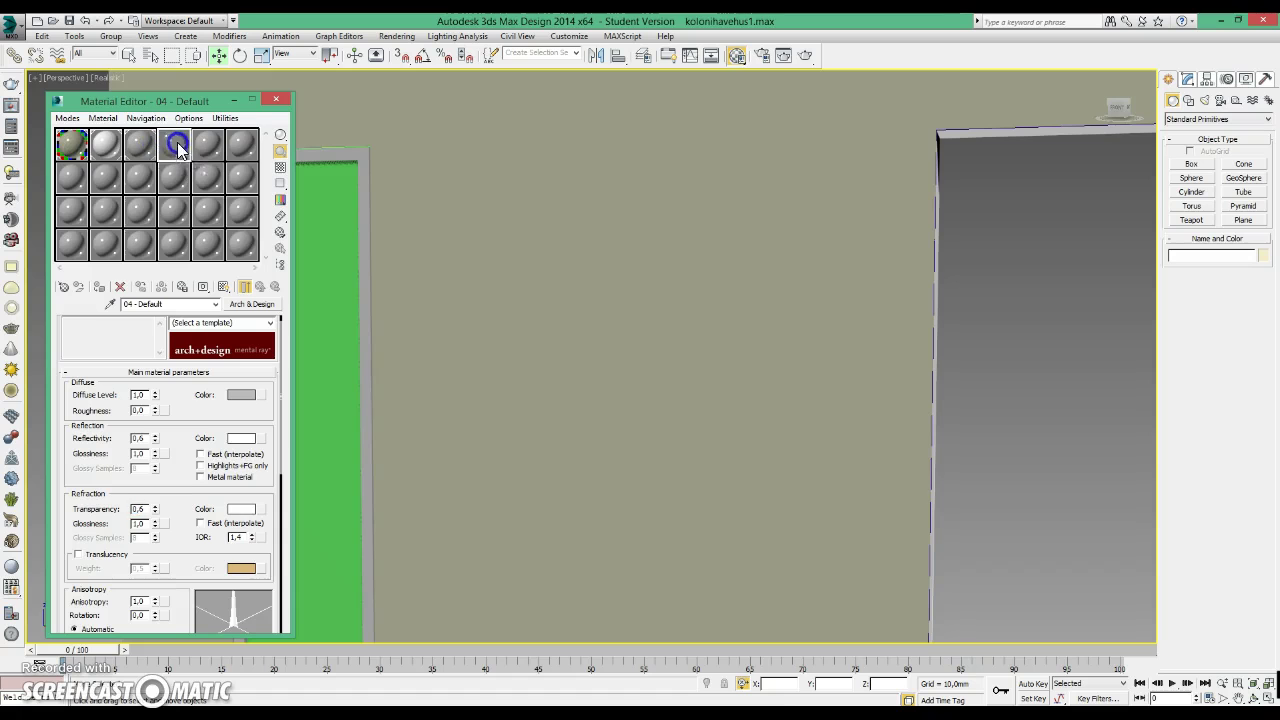
middle_drag(526, 423, 777, 337)
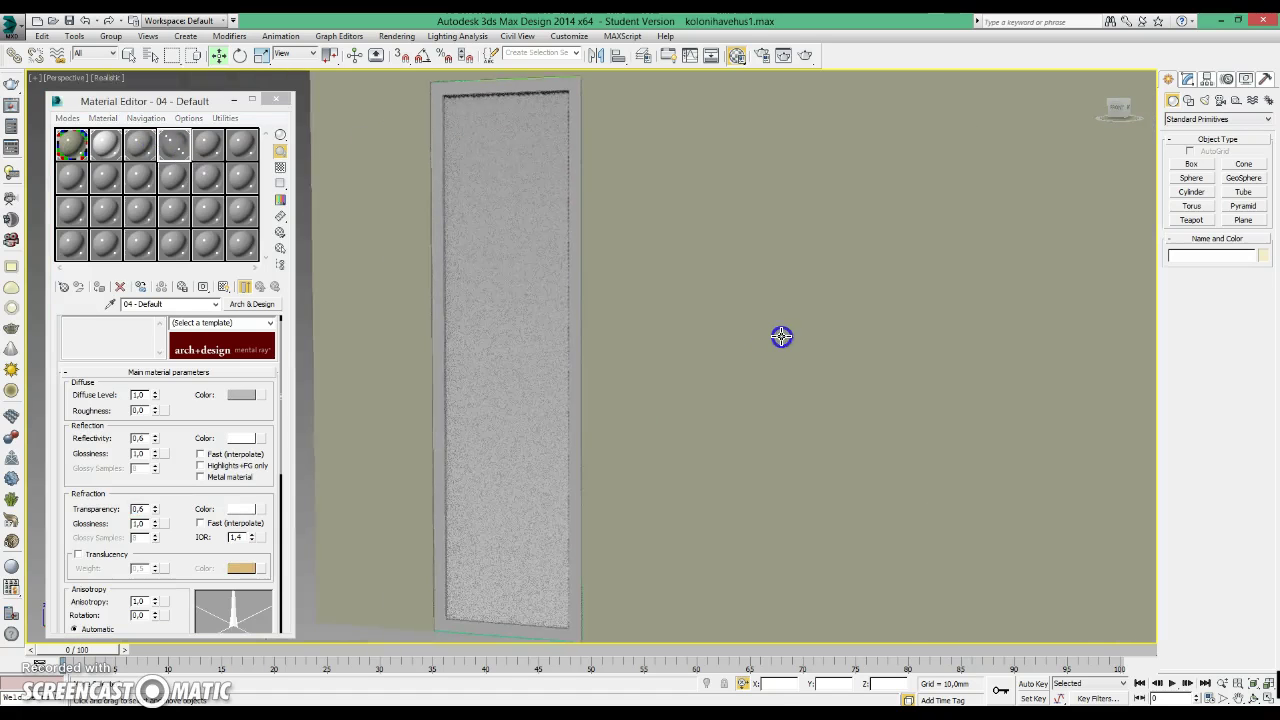
Pick the fifth material slot and select Rectangle014 in the Top view.
scroll(778, 363, down, 2)
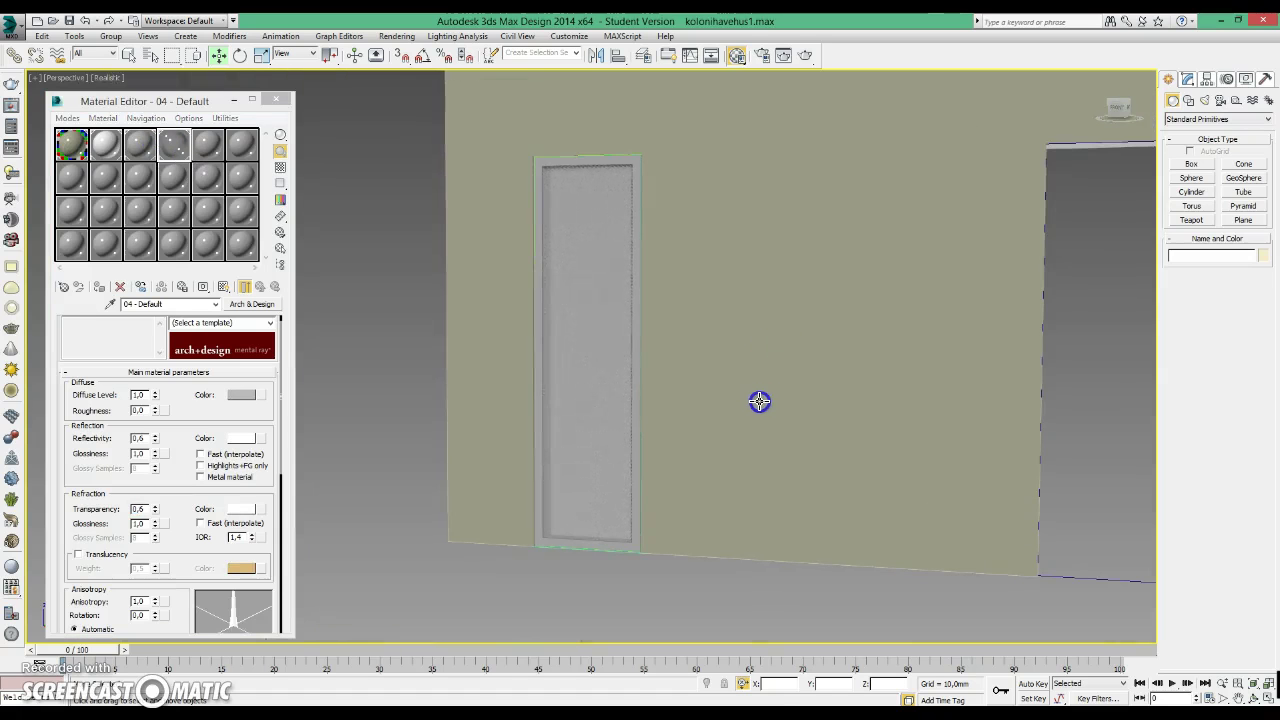
scroll(539, 161, up, 4)
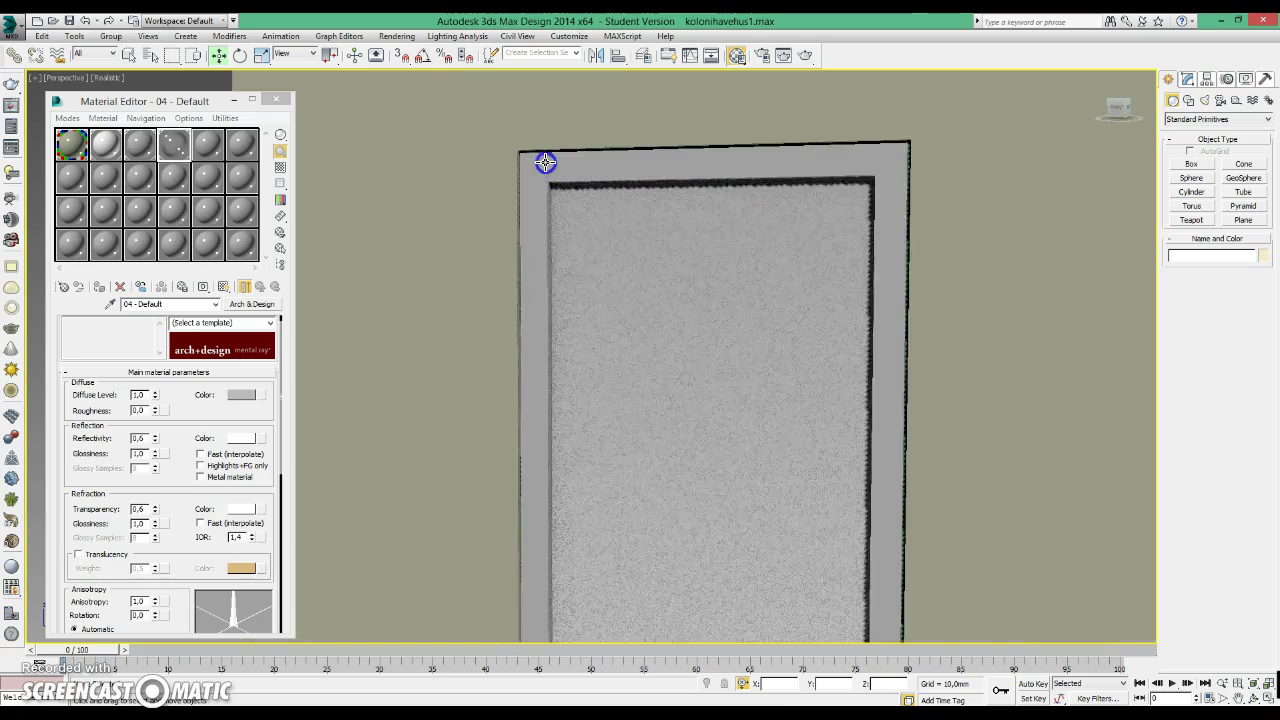
scroll(539, 160, up, 2)
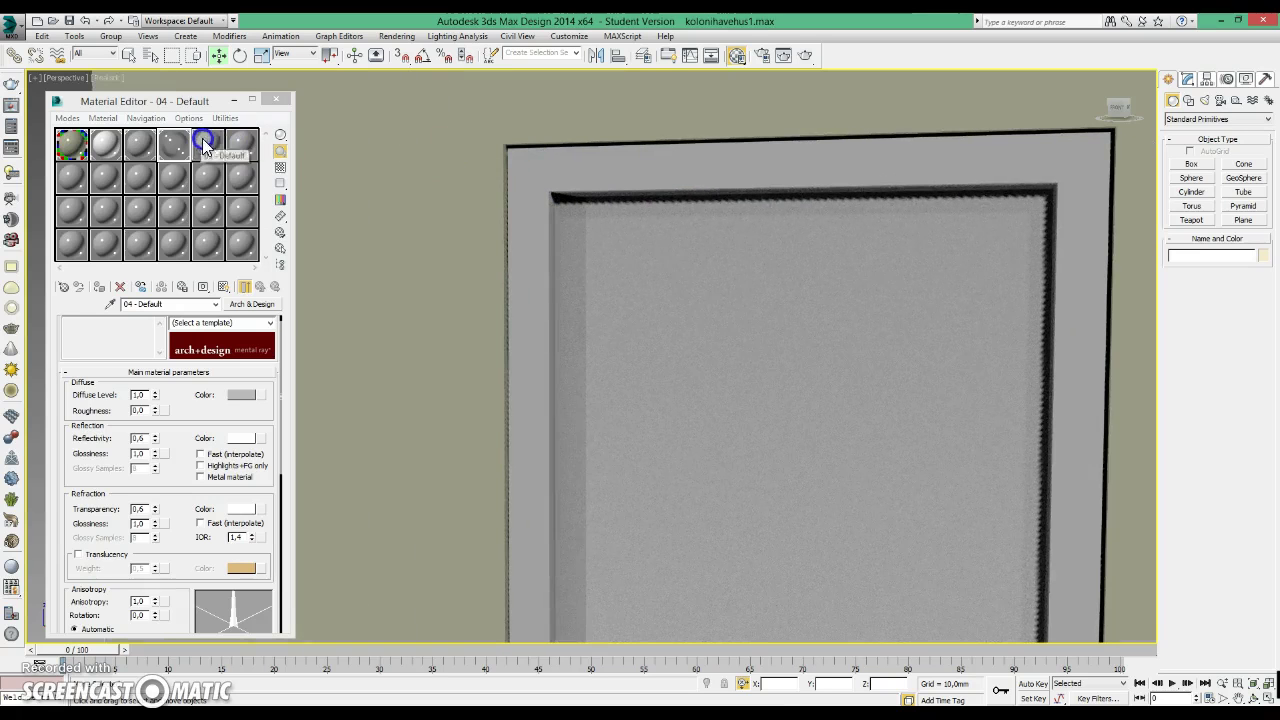
click(203, 140)
key(alt+w)
click(547, 192)
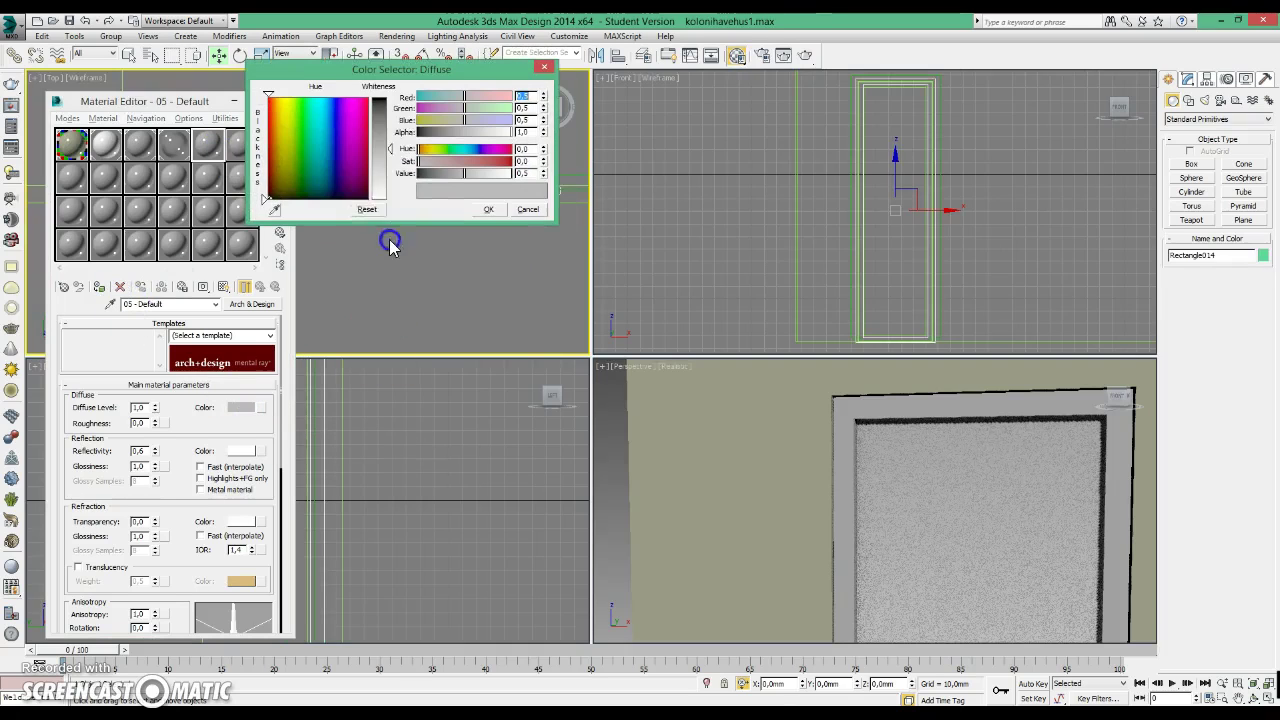
Give material 05 a black Diffuse colour and 0 reflectivity, and assign it to Rectangle014.
drag(394, 150, 397, 97)
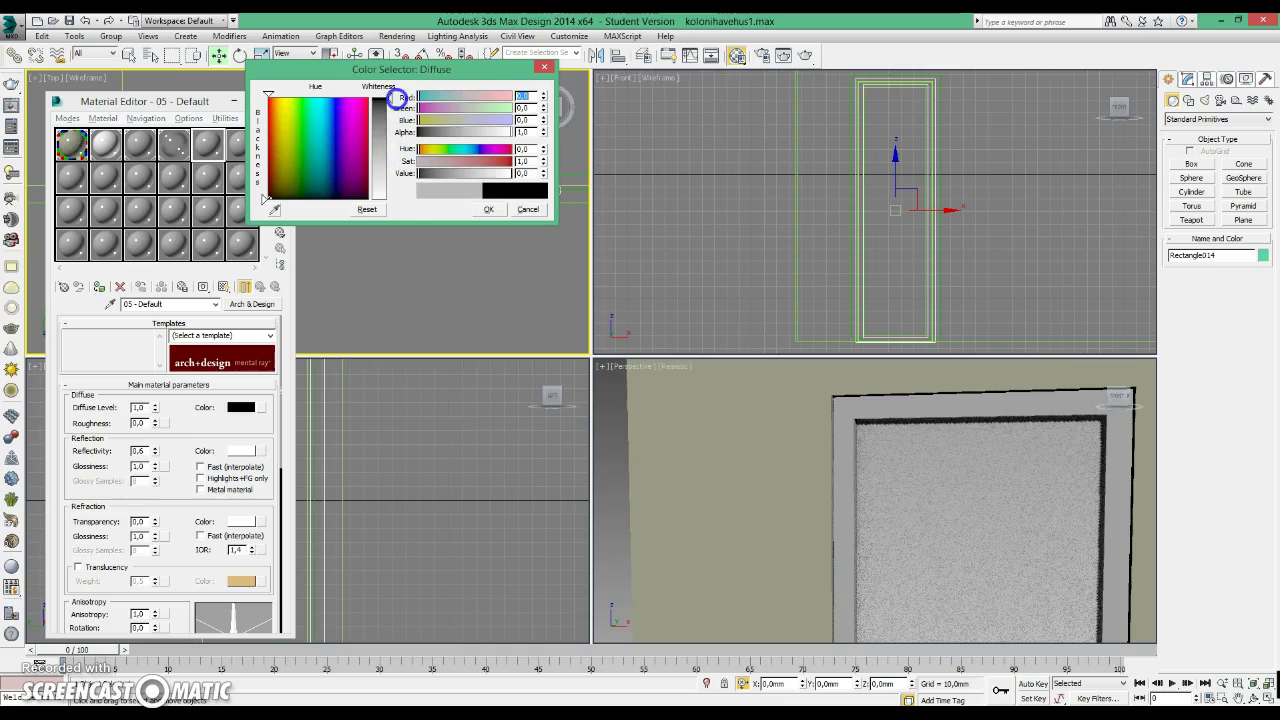
click(489, 209)
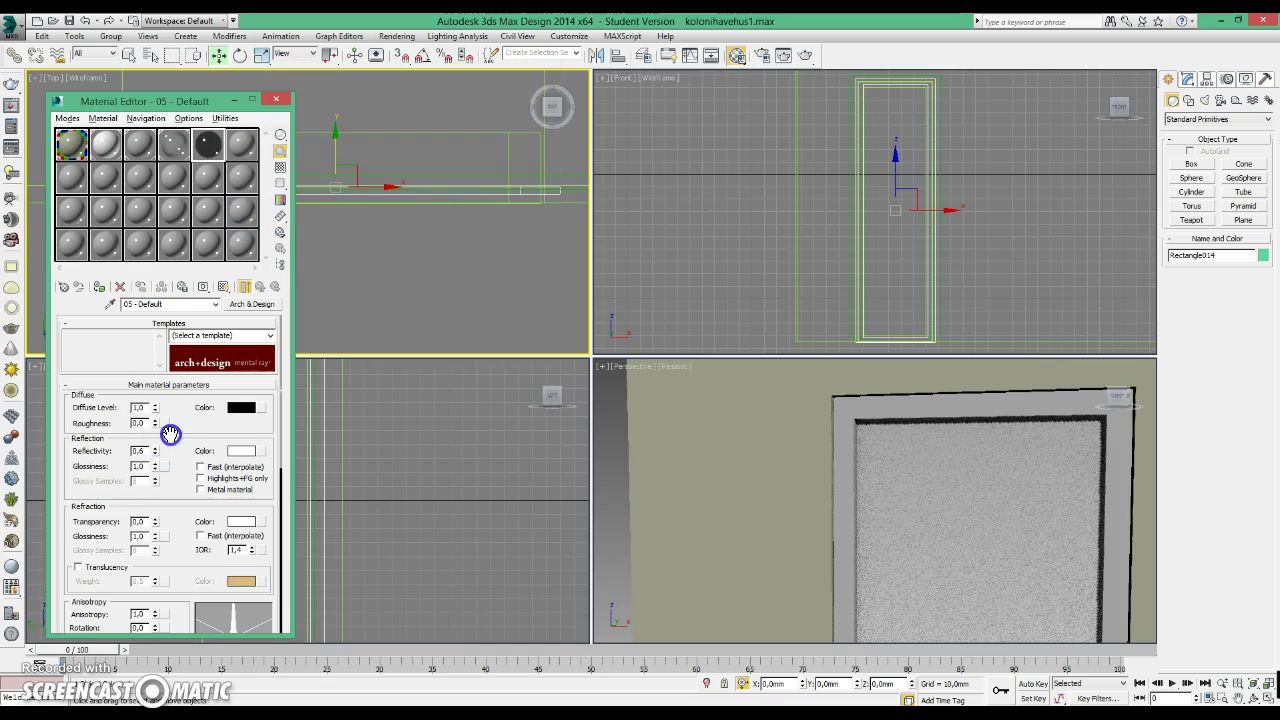
drag(155, 455, 162, 496)
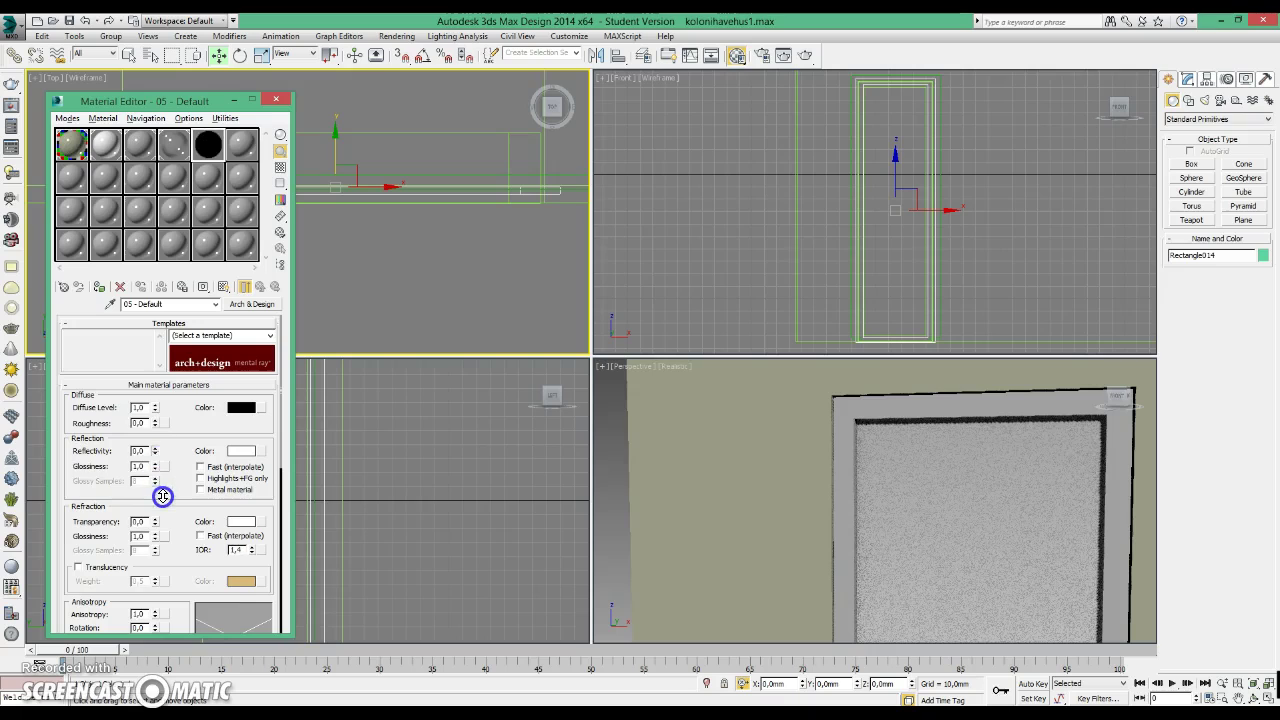
click(231, 409)
click(100, 288)
click(282, 101)
Maximize the Perspective view and pan so the whole door is visible.
click(726, 417)
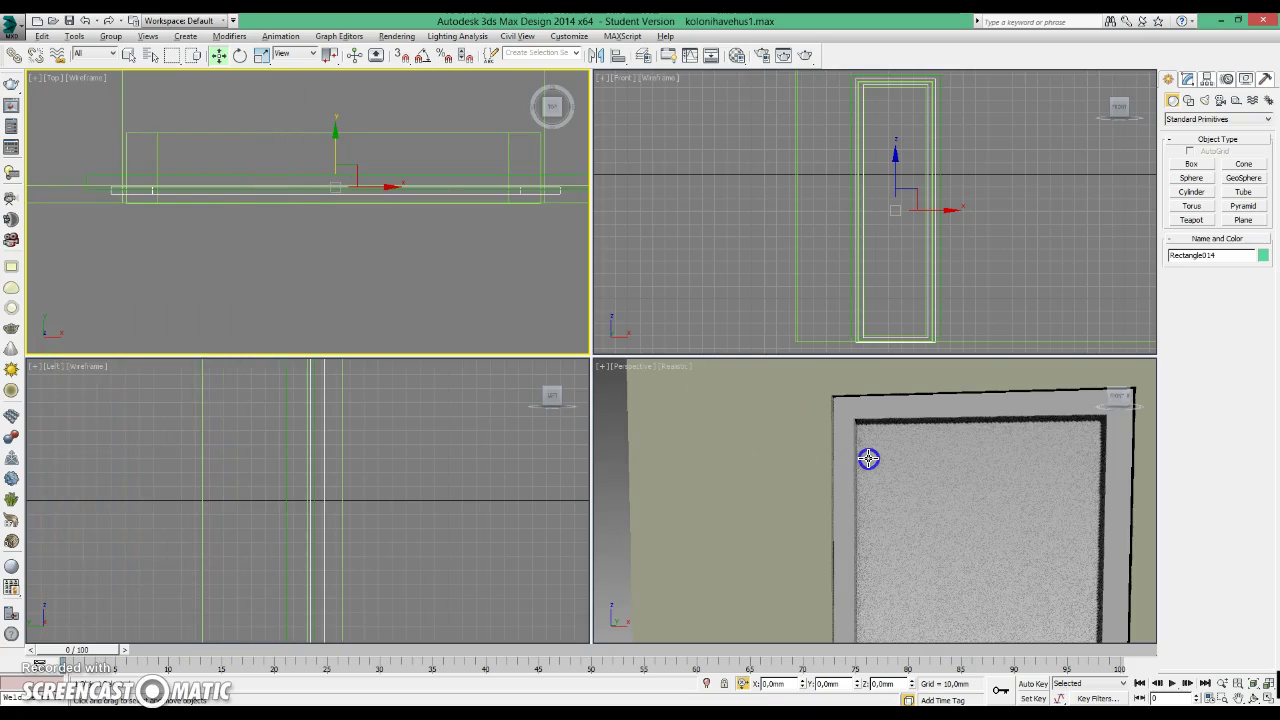
key(alt+w)
middle_drag(869, 477, 817, 340)
scroll(817, 340, down, 3)
mouse_move(766, 257)
middle_down()
mouse_move(575, 188)
mouse_move(571, 213)
middle_up()
Render the Perspective view and raise Final Gather precision above Draft.
key(shift+q)
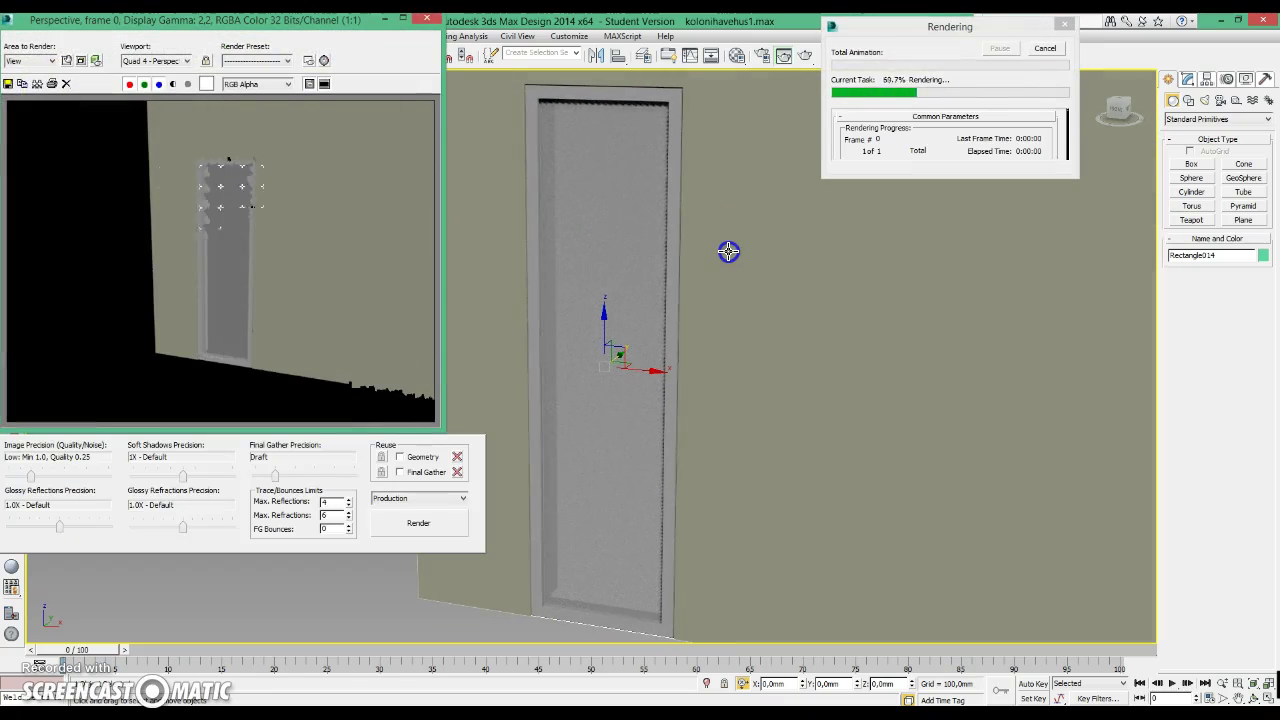
click(636, 172)
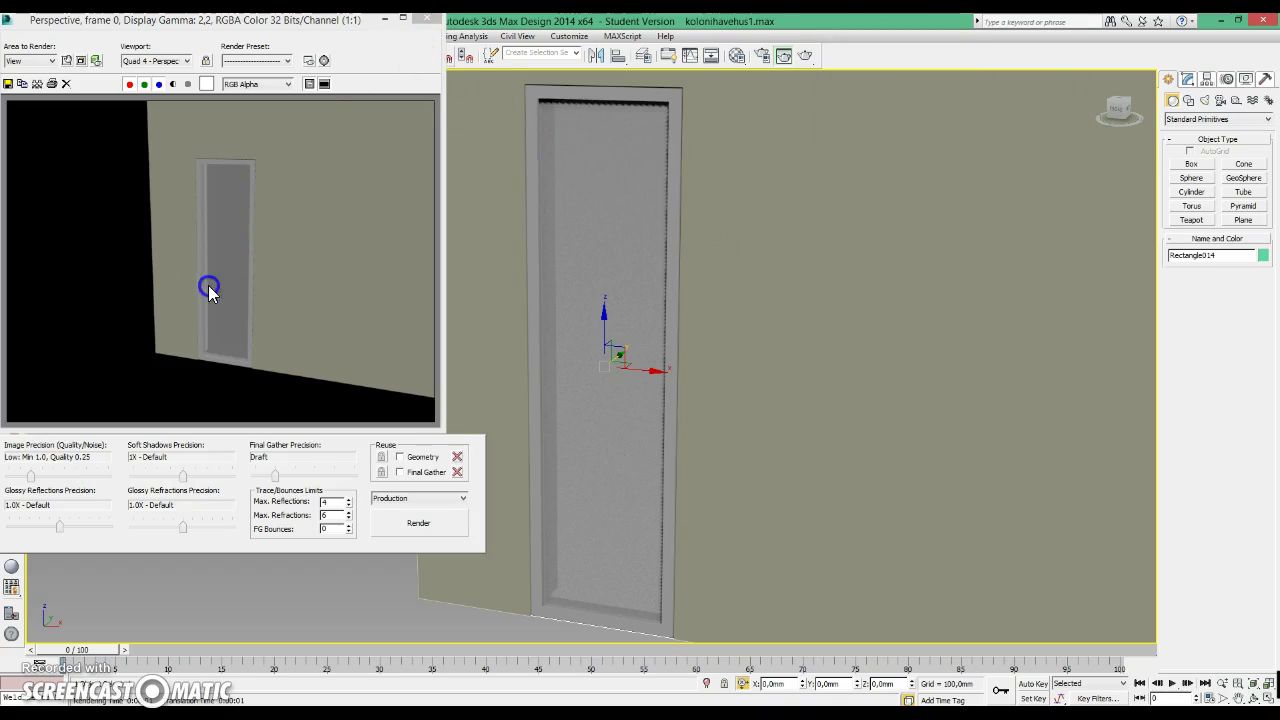
click(331, 476)
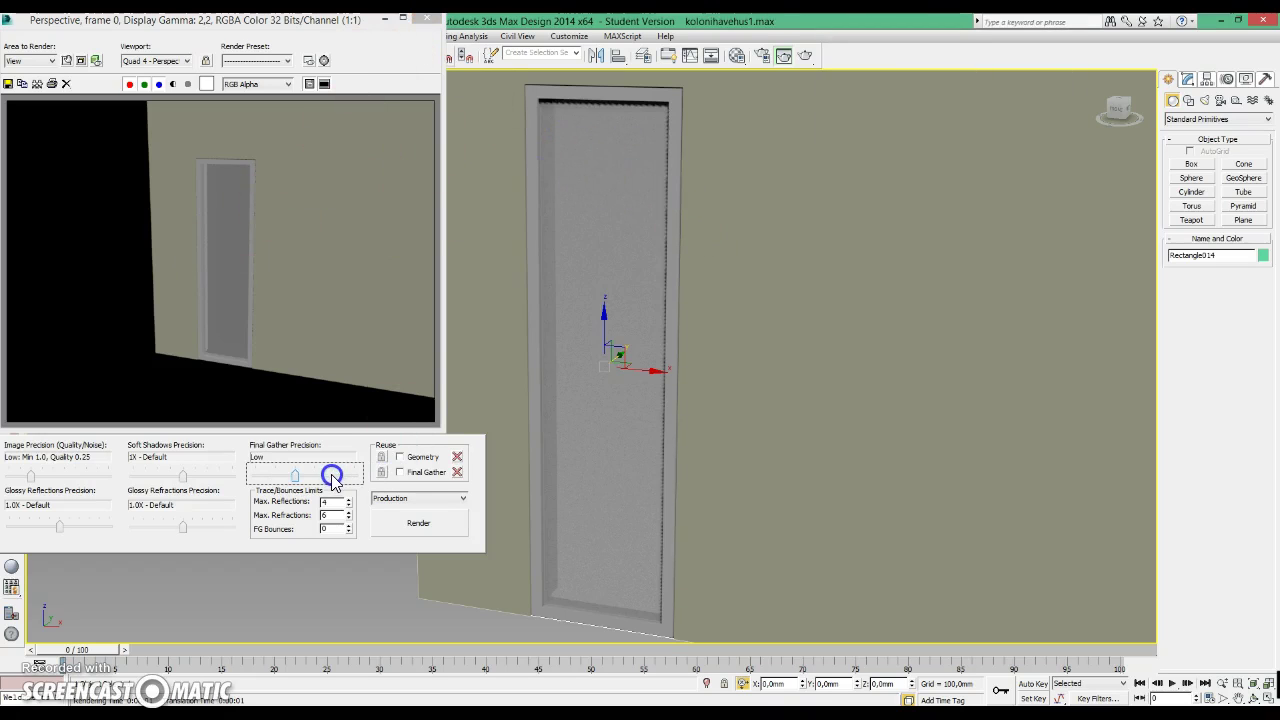
click(427, 18)
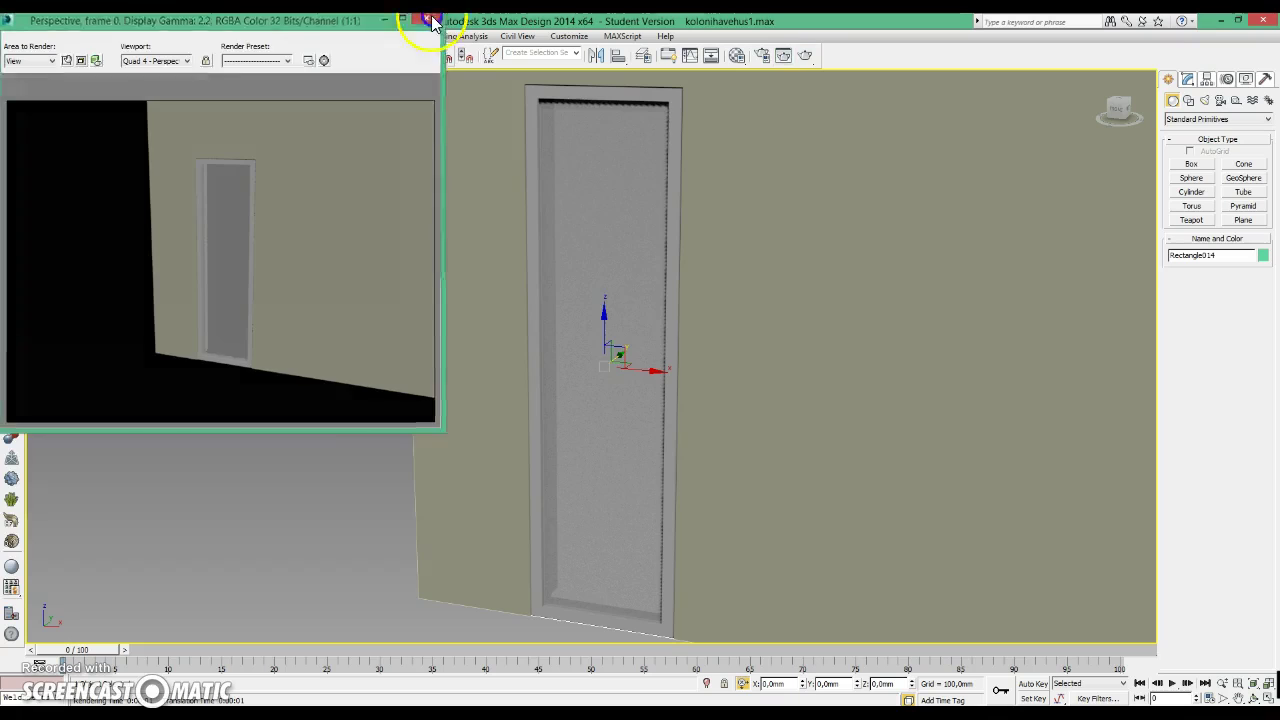
Render the door scene again, close the result, and return to the four-view layout.
scroll(647, 347, up, 3)
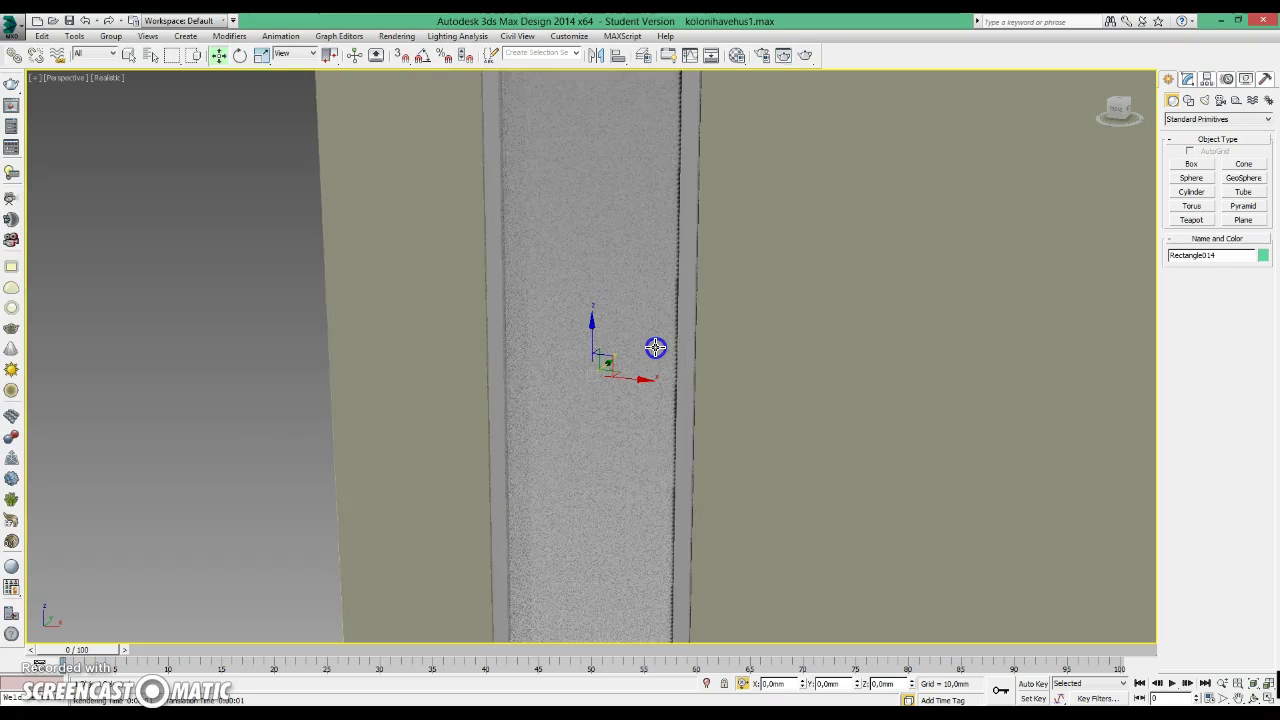
key(shift+q)
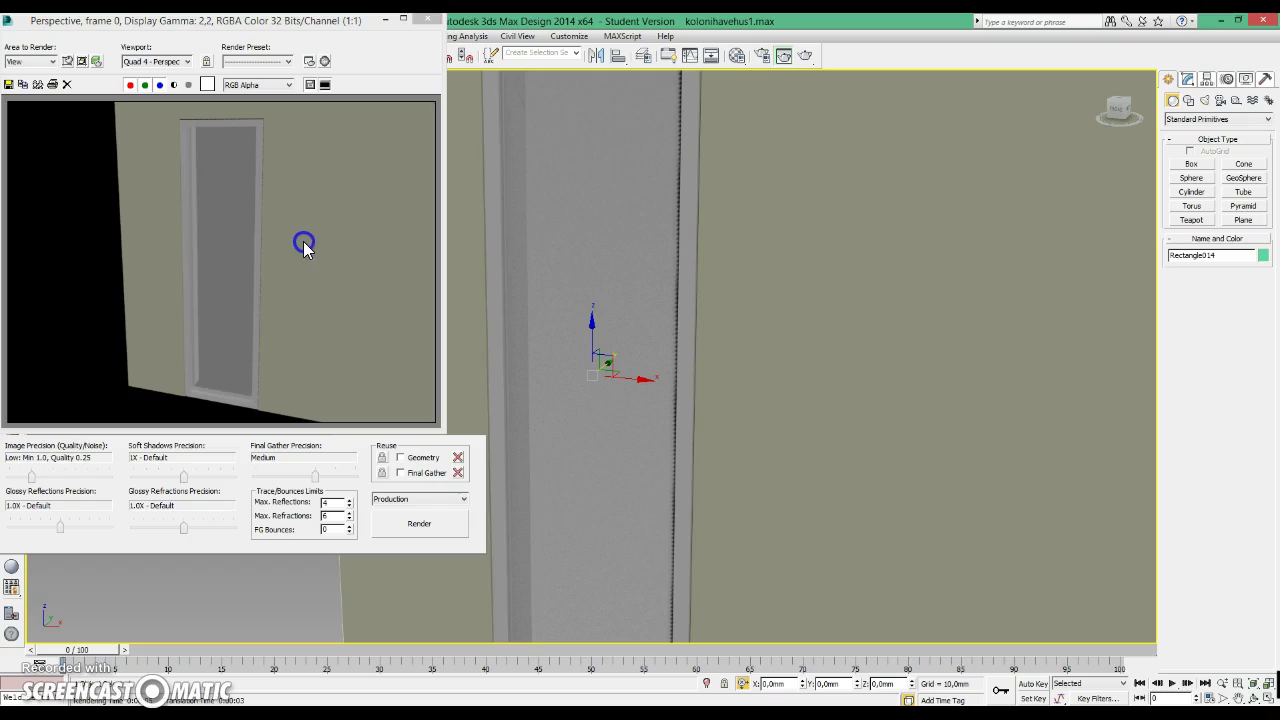
click(200, 343)
click(427, 19)
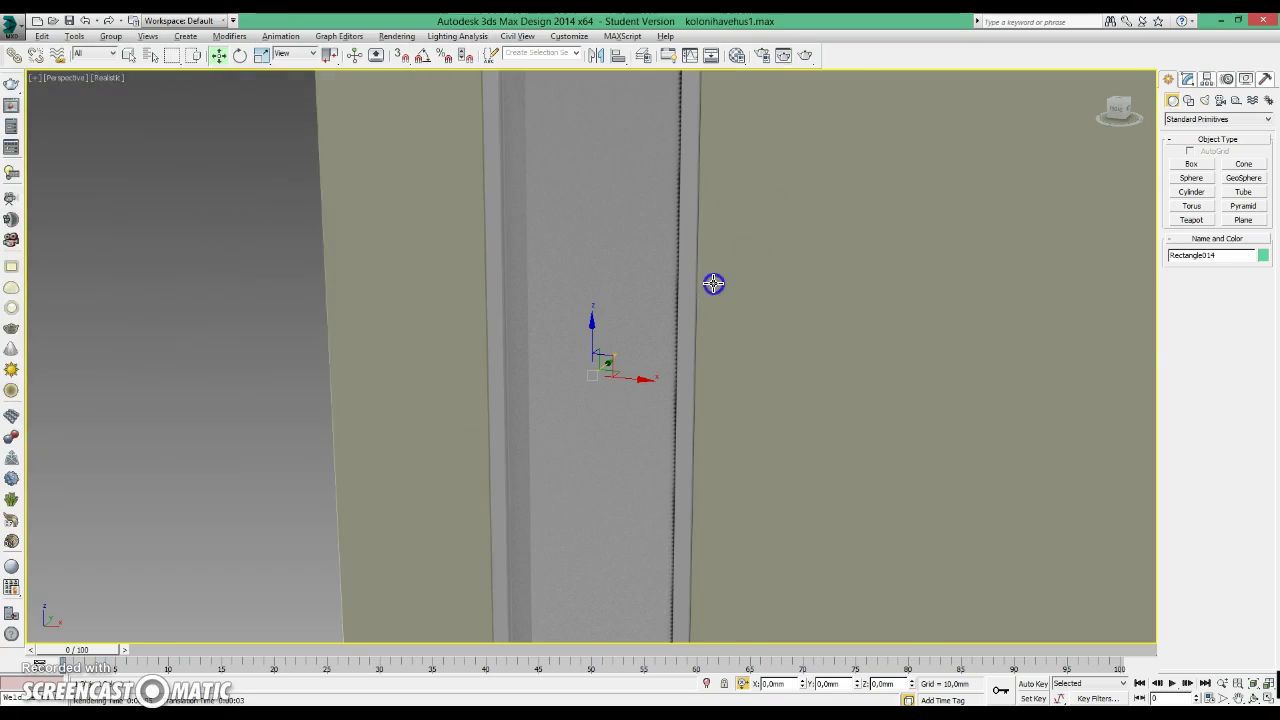
key(alt+w)
mouse_move(717, 308)
middle_down()
mouse_move(929, 245)
mouse_move(734, 274)
mouse_move(800, 163)
middle_up()
Maximize the Front view, centre the door opening and select Rectangle005.
key(alt+w)
mouse_move(794, 229)
middle_down()
mouse_move(794, 310)
mouse_move(949, 363)
middle_up()
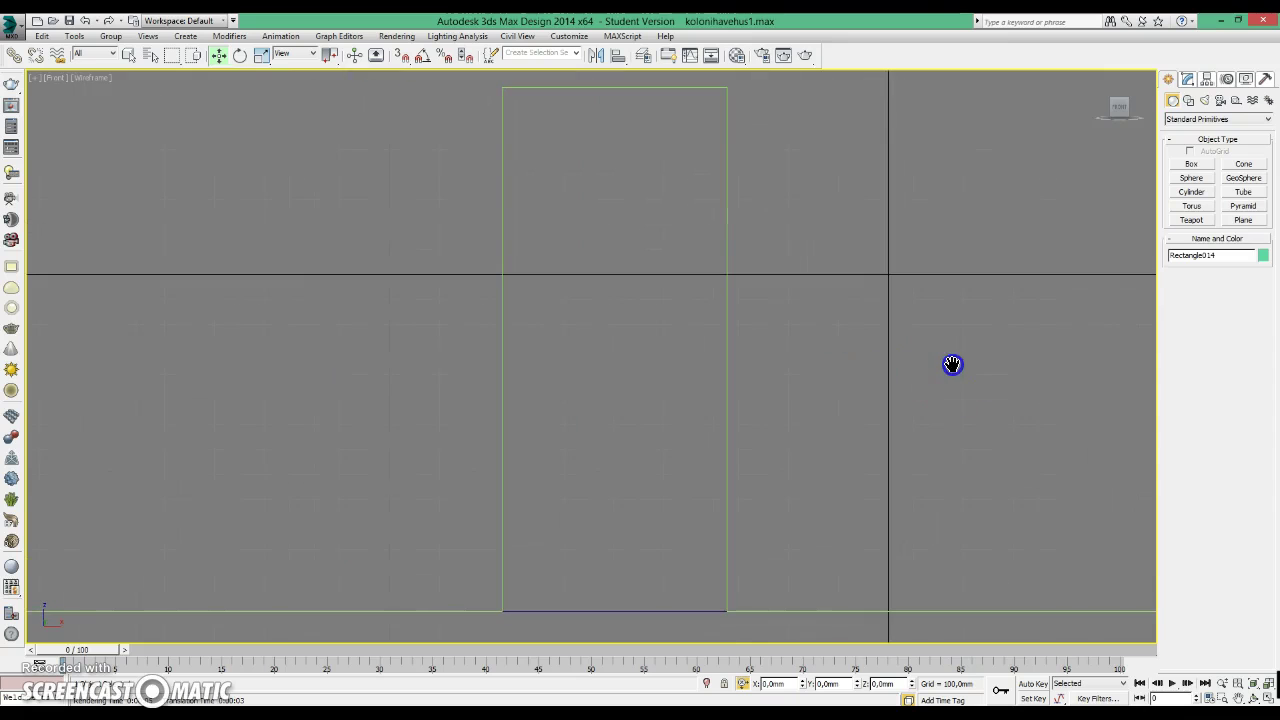
click(650, 610)
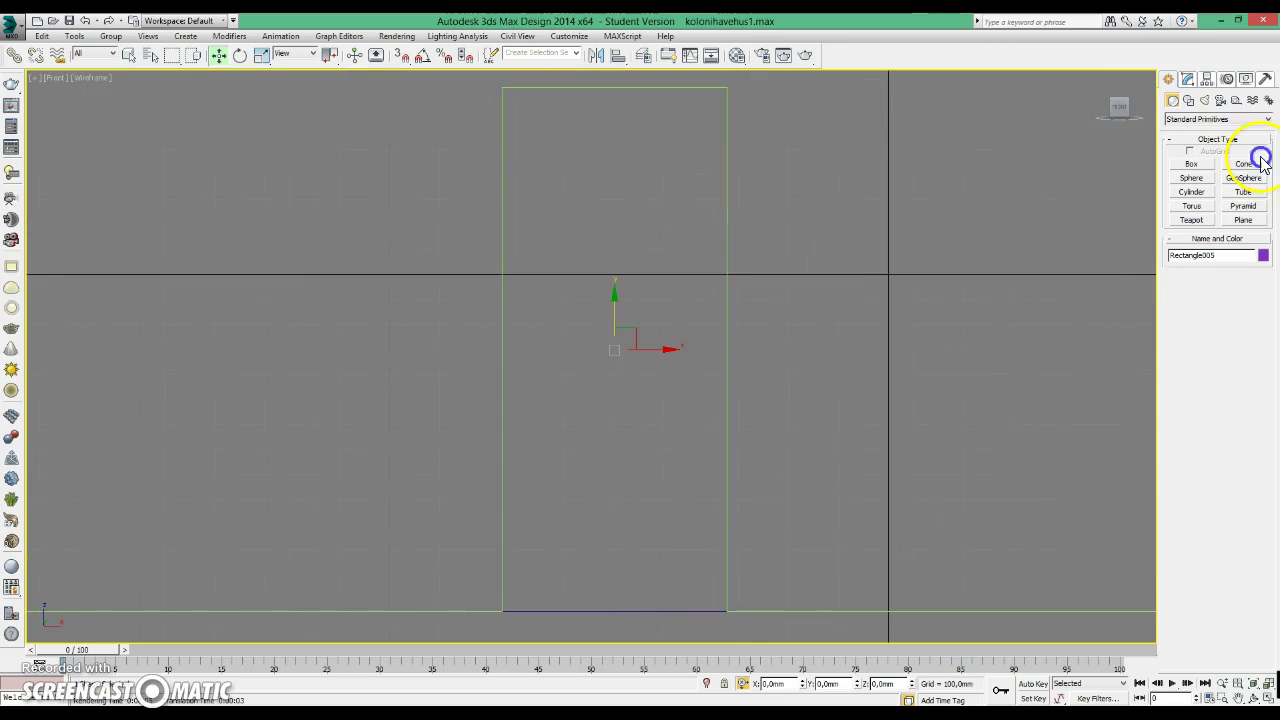
click(1187, 80)
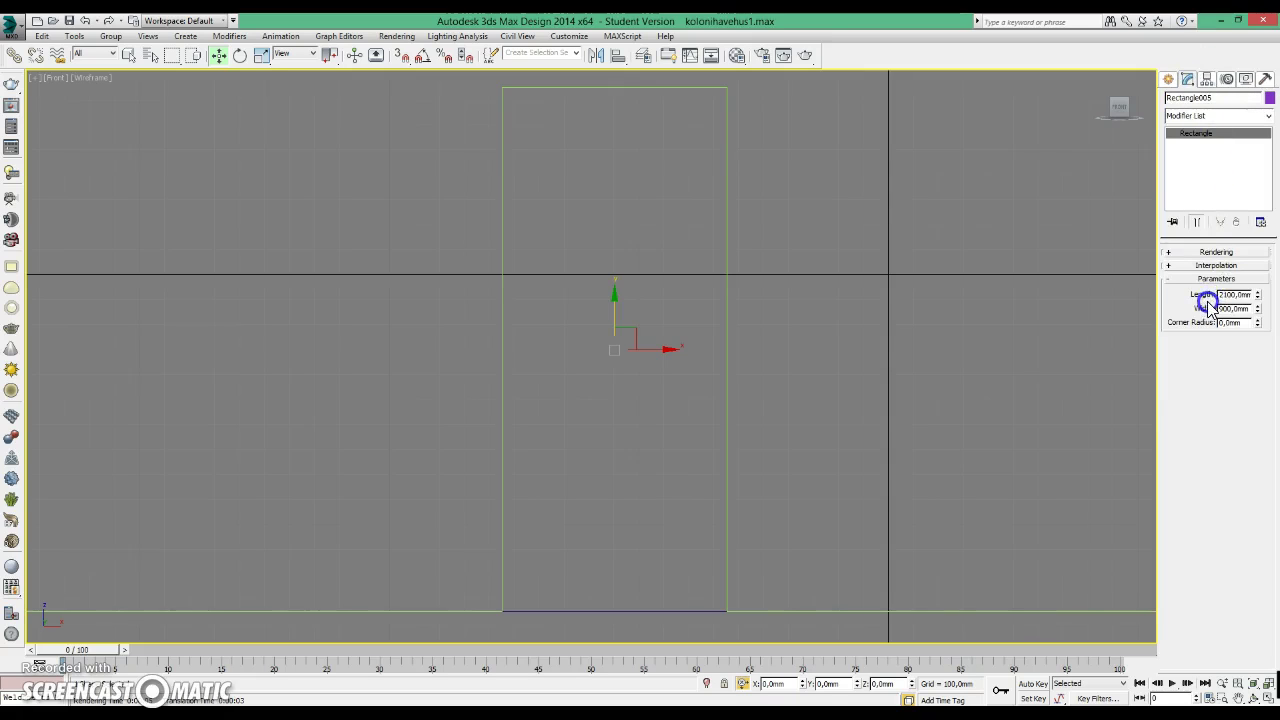
click(674, 506)
click(664, 470)
Clone Rectangle005 as Rectangle015 and resize it to 2090 × 890 mm.
right_click(614, 349)
click(655, 414)
click(604, 410)
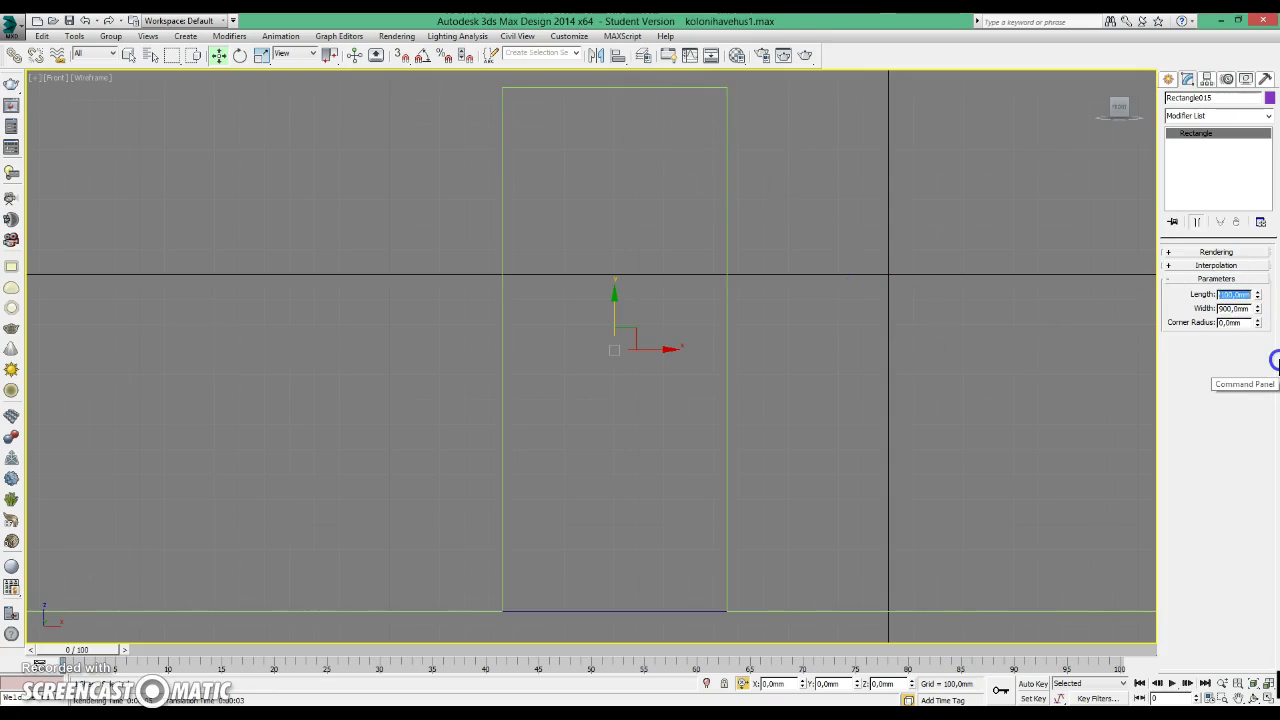
text(2090)
key(Tab)
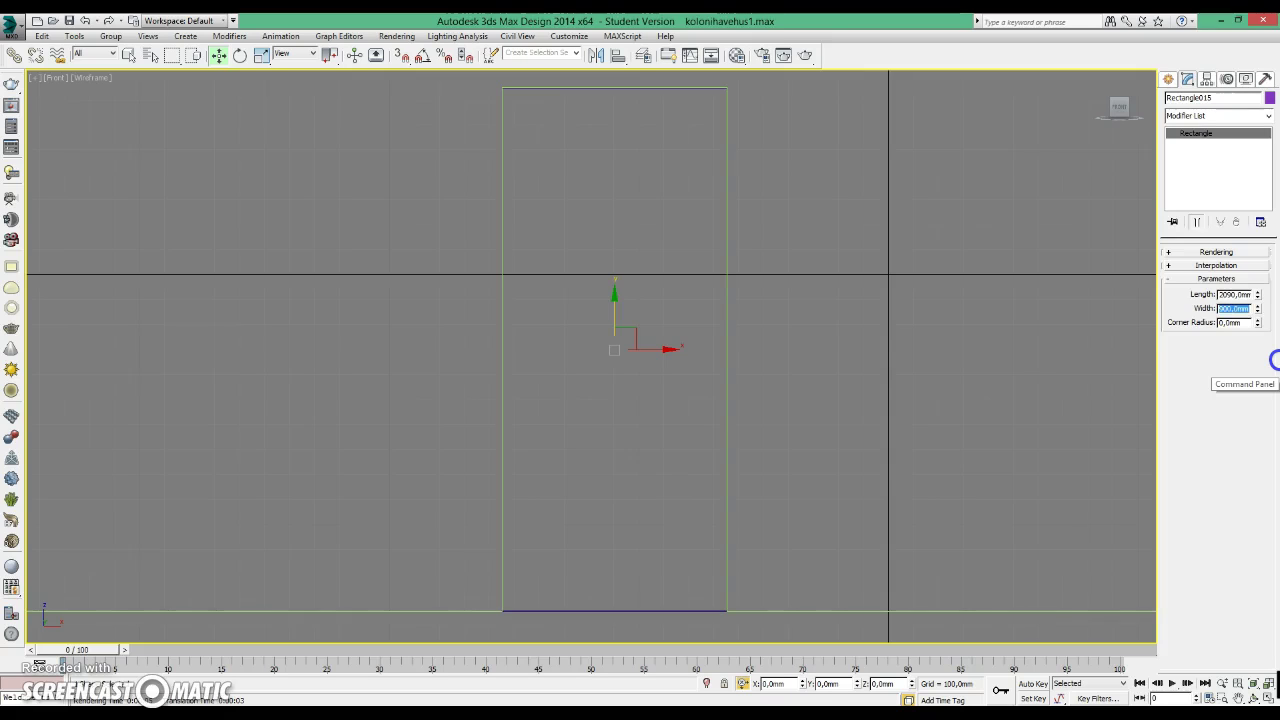
text(890)
key(Return)
drag(668, 285, 666, 157)
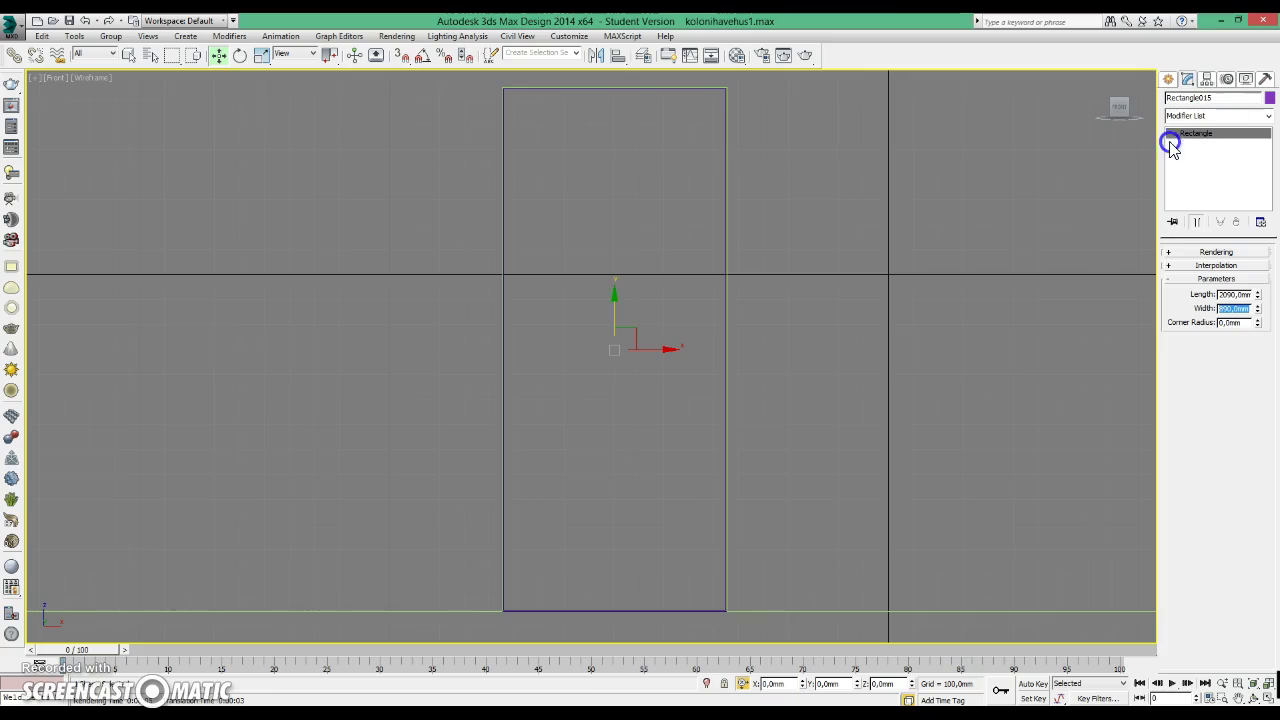
drag(697, 343, 643, 347)
Convert Rectangle015 to an Editable Spline and give its spline an inner outline.
right_click(632, 350)
mouse_move(660, 471)
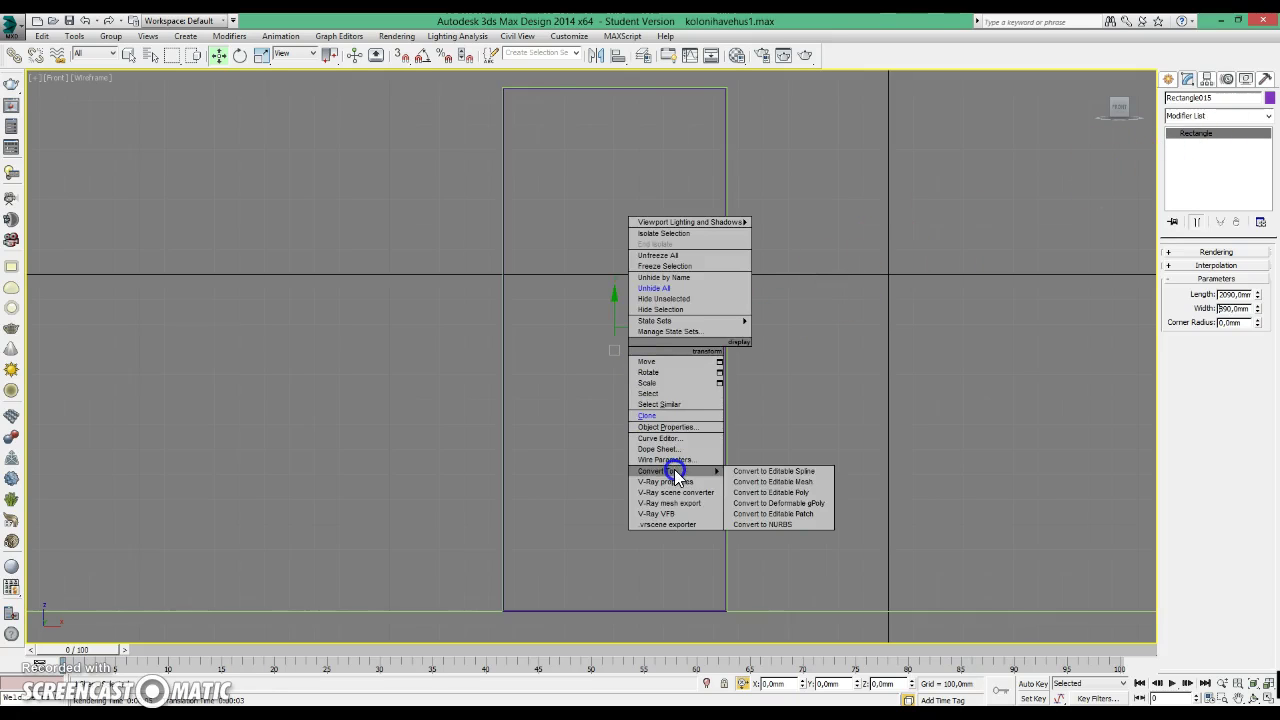
click(814, 471)
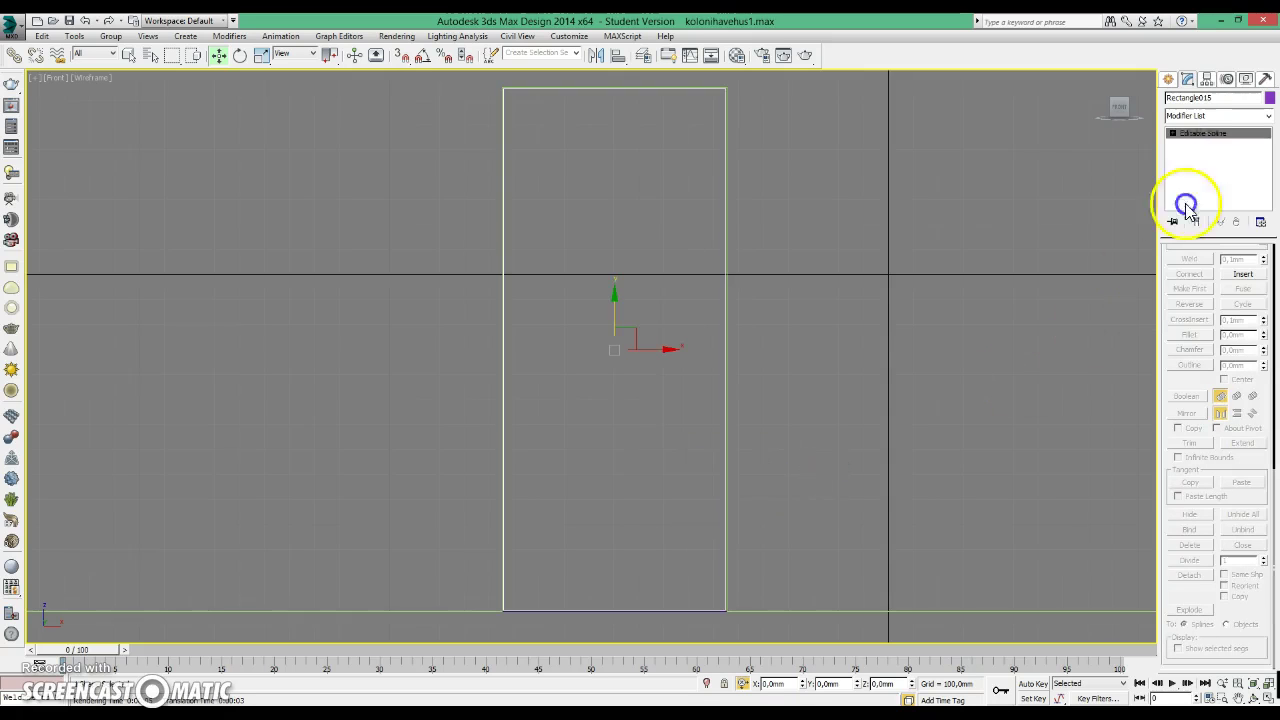
click(1172, 133)
click(1196, 165)
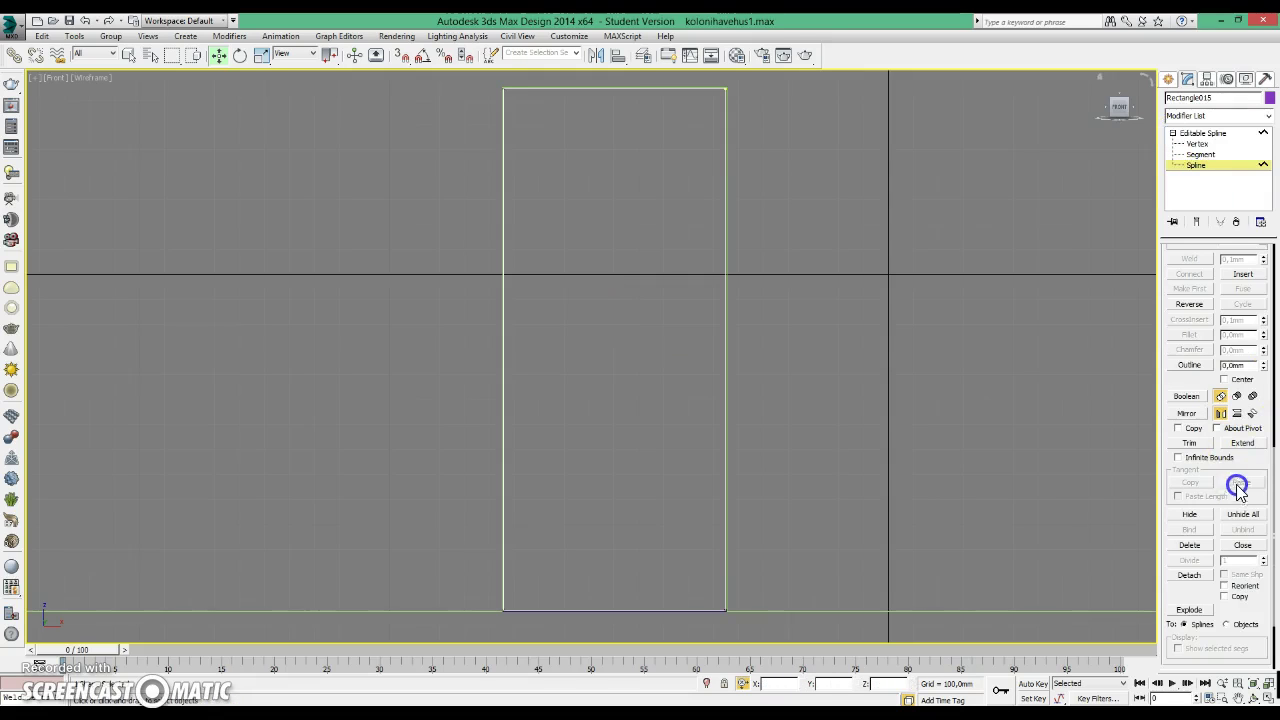
click(1220, 396)
click(1236, 365)
key(Return)
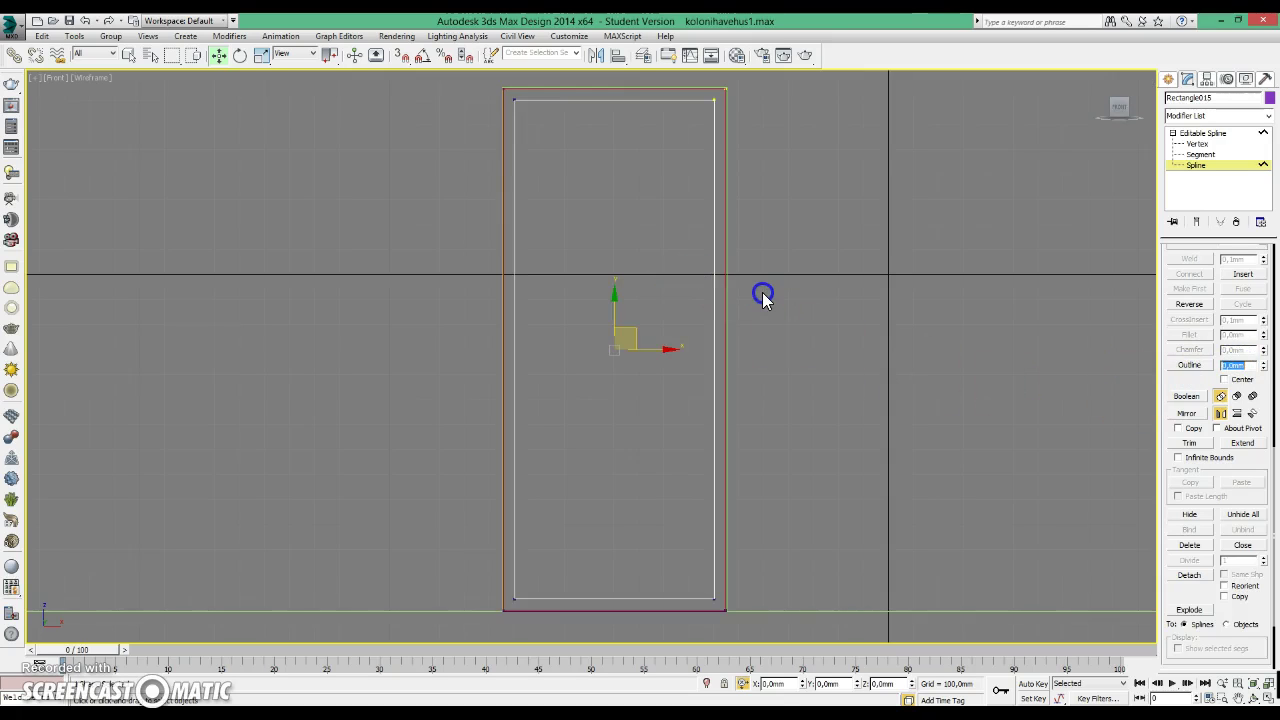
click(1193, 170)
Add an Extrude modifier of 100 mm to the outlined Rectangle015 frame.
click(1200, 115)
key(e)
key(x)
click(1200, 130)
drag(1245, 272, 1148, 280)
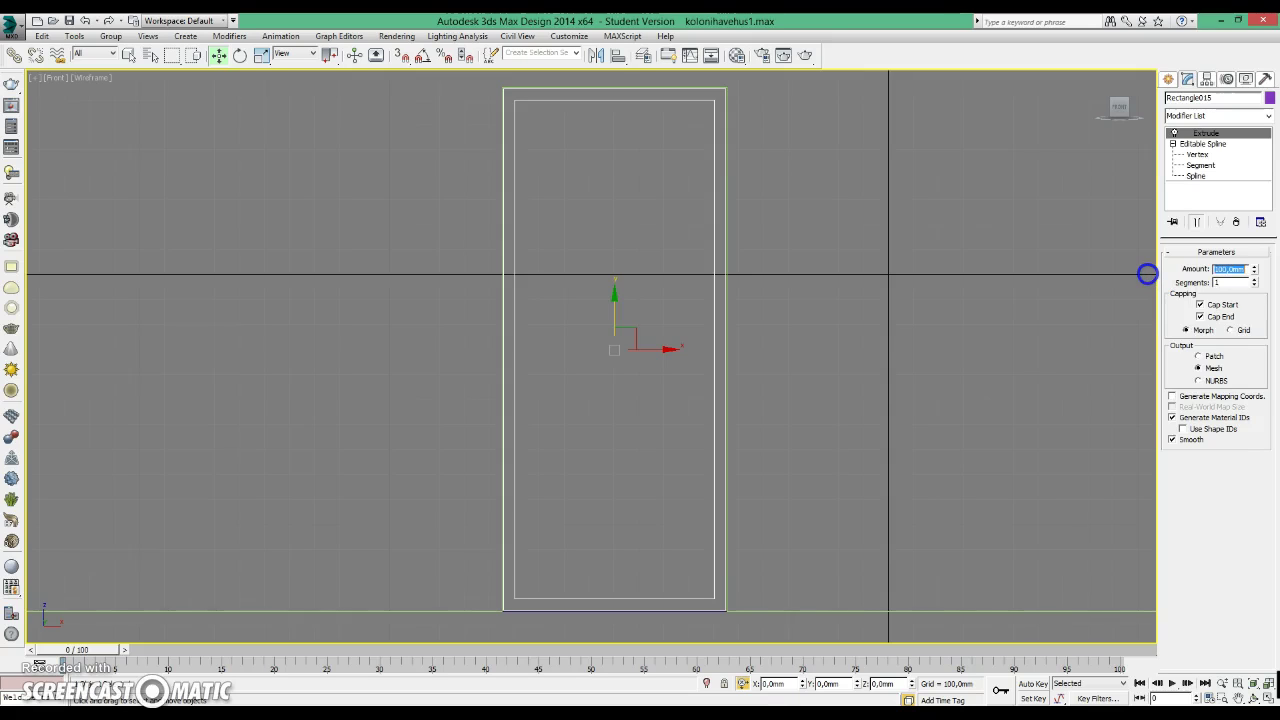
click(803, 258)
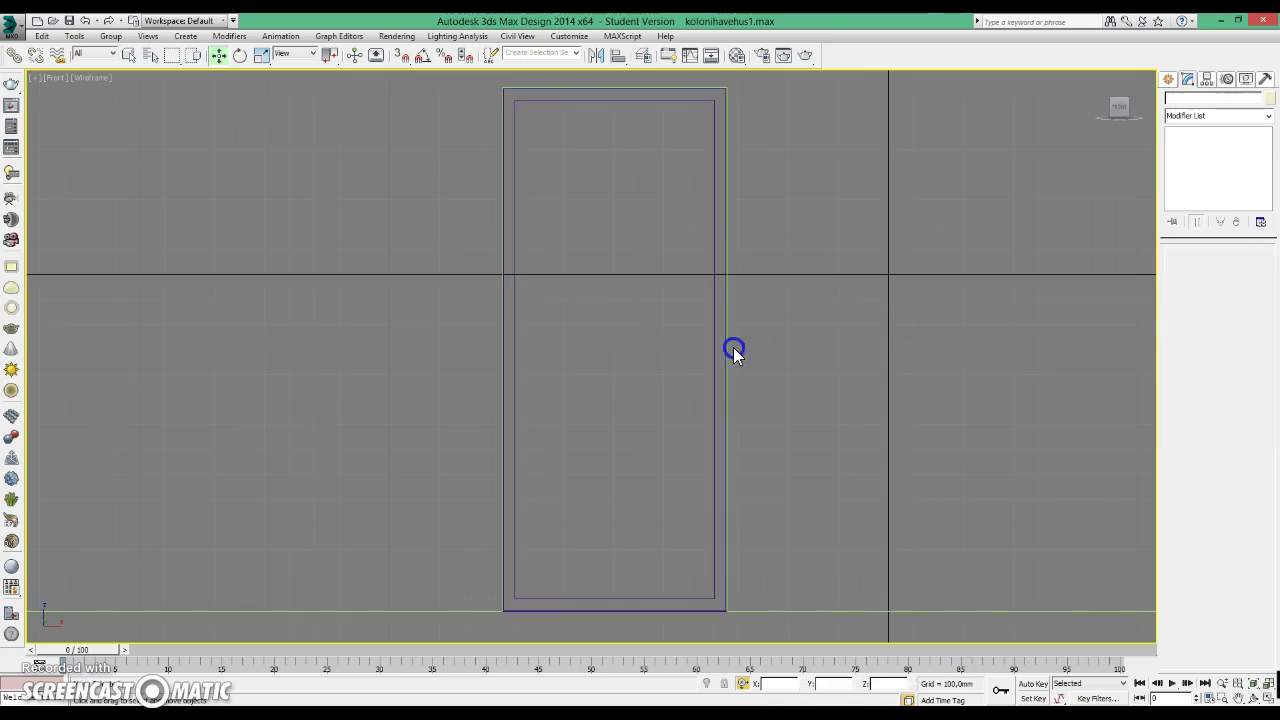
click(643, 610)
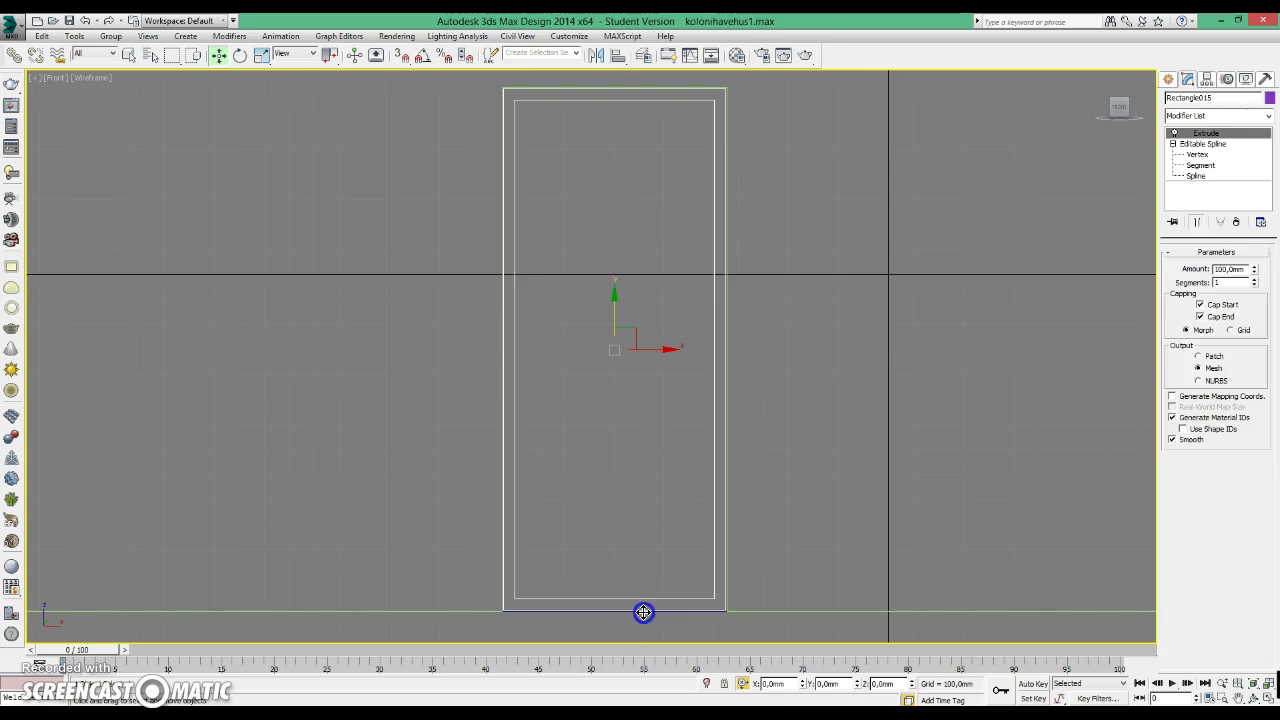
Resize Rectangle005 to a length of 1990 mm and width of 790 mm.
click(644, 612)
click(1233, 294)
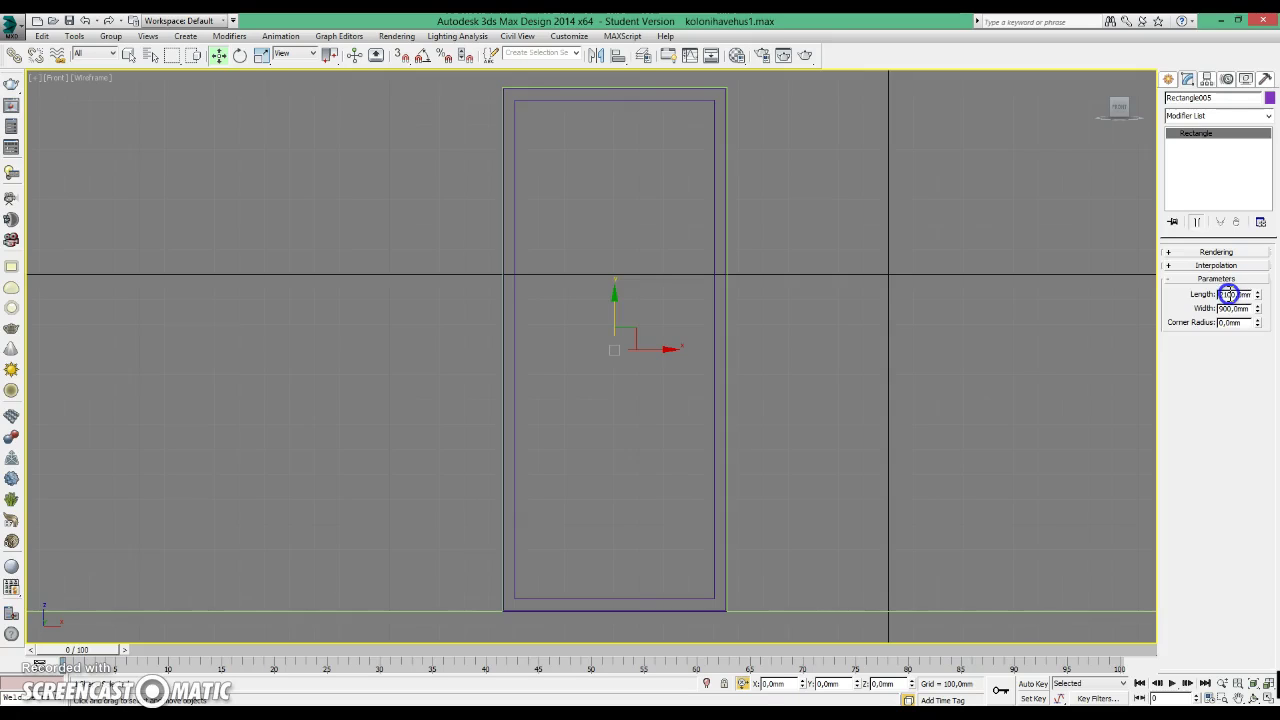
click(1223, 294)
click(1263, 341)
key(Tab)
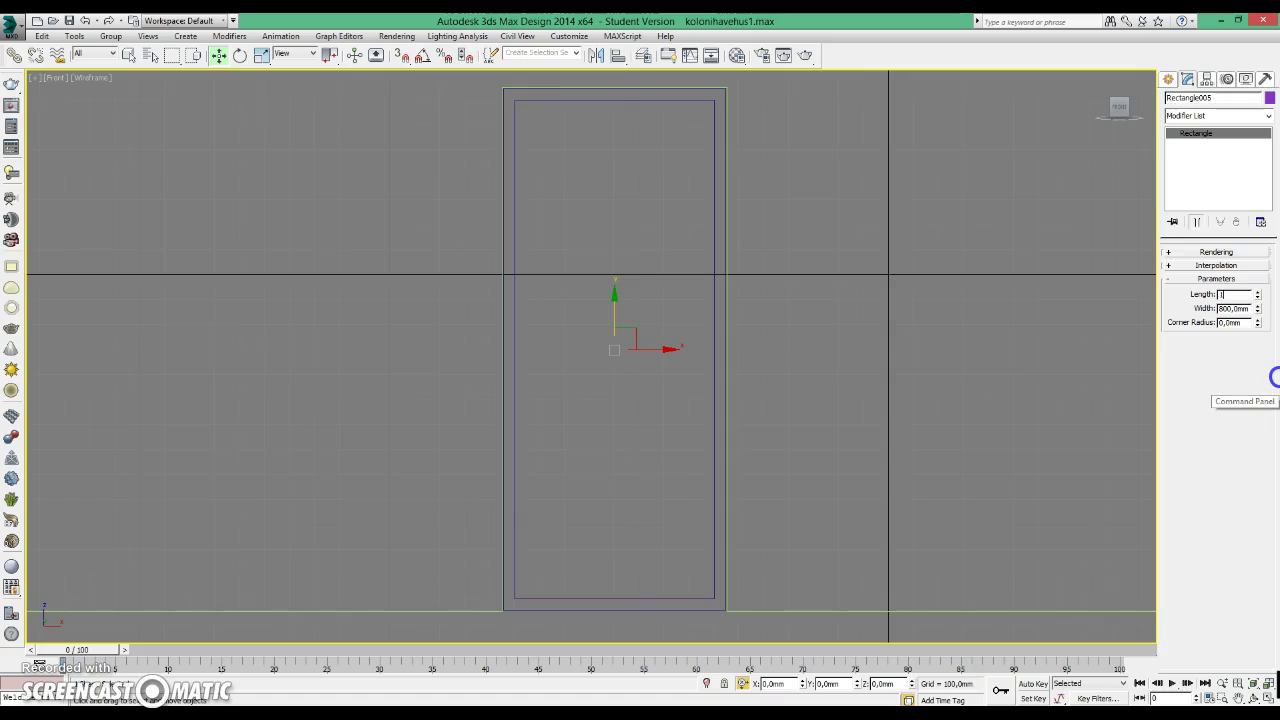
text(90)
key(Tab)
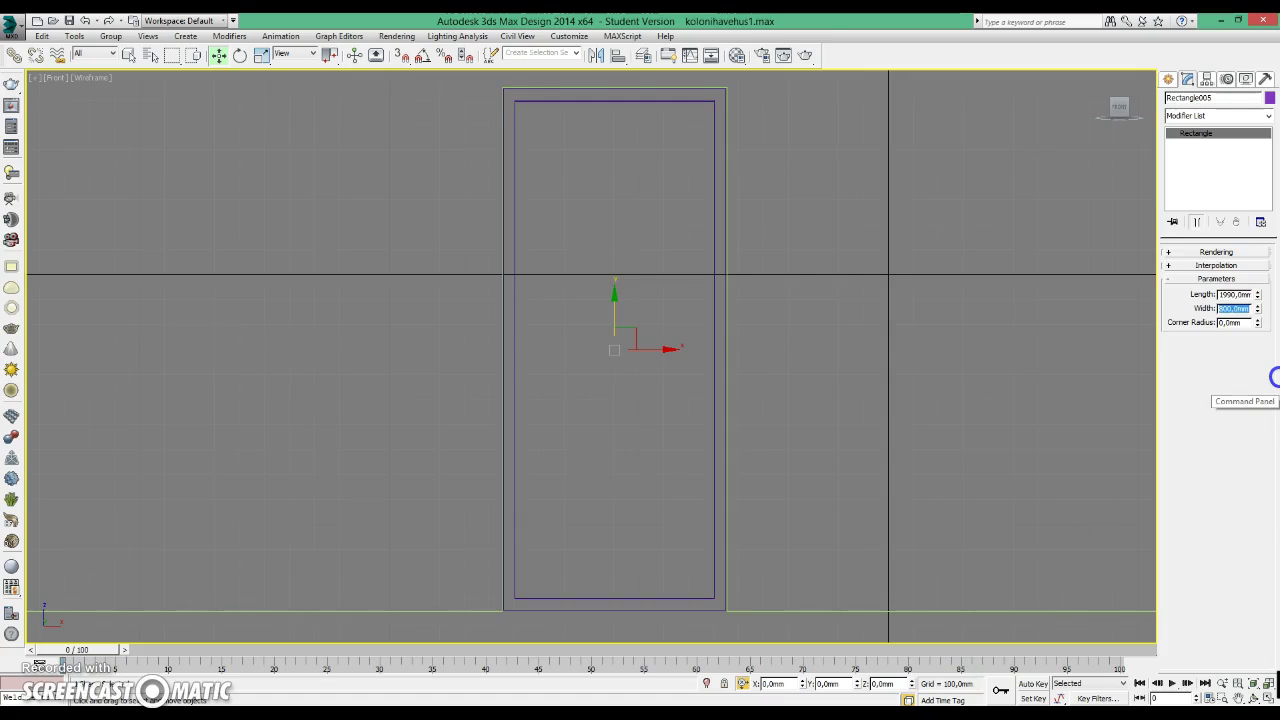
text(790)
key(Return)
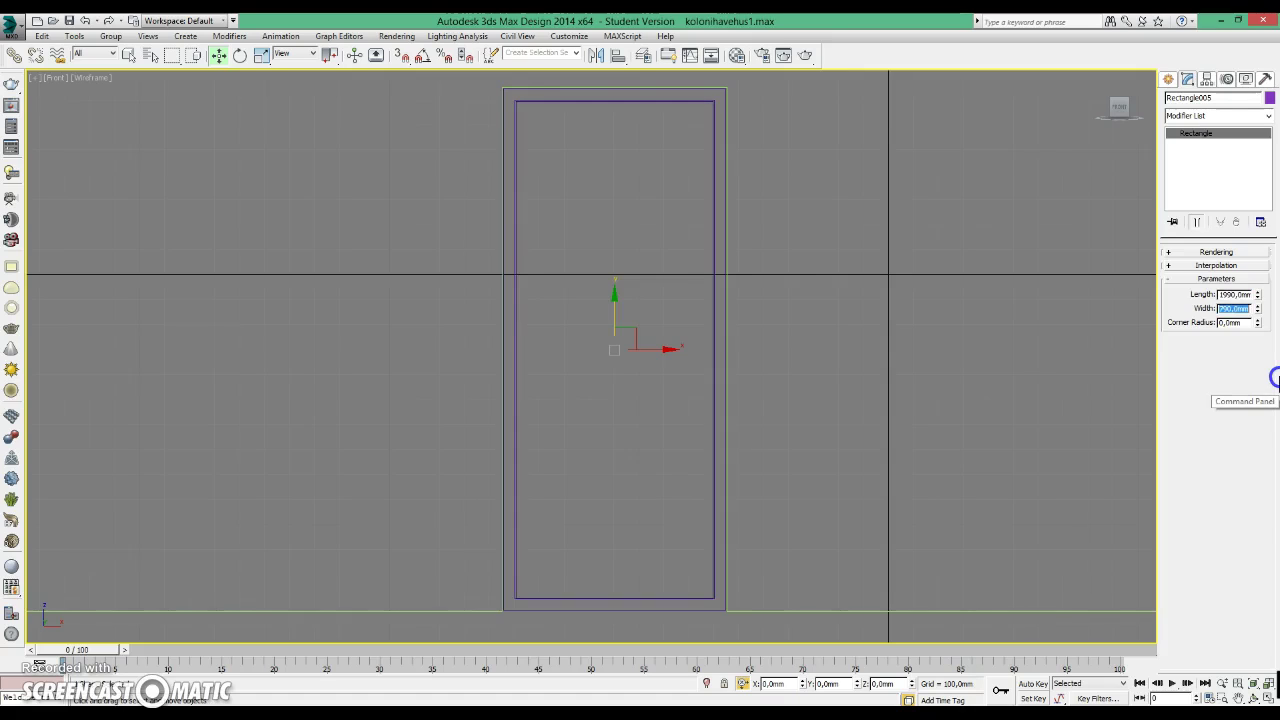
Convert Rectangle005 to an Editable Spline and outline its spline by 45 mm.
right_click(1189, 139)
click(1227, 222)
click(1174, 134)
click(1197, 165)
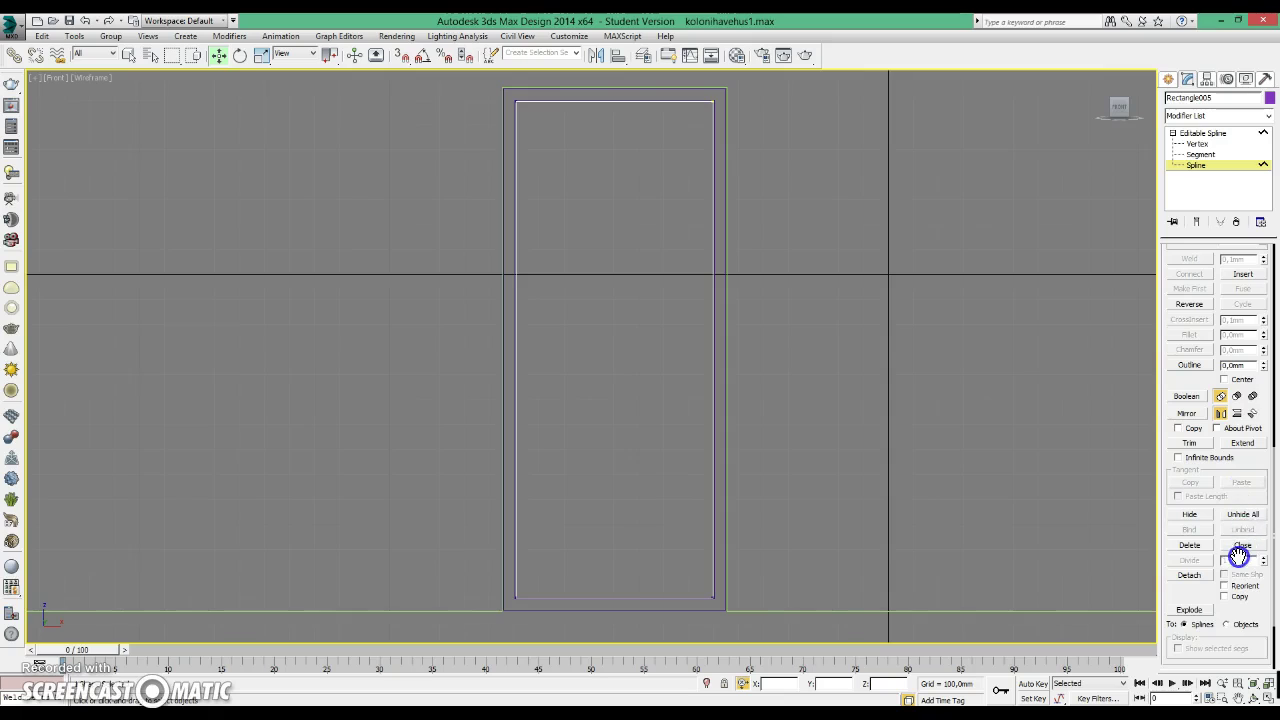
click(1240, 365)
key(Return)
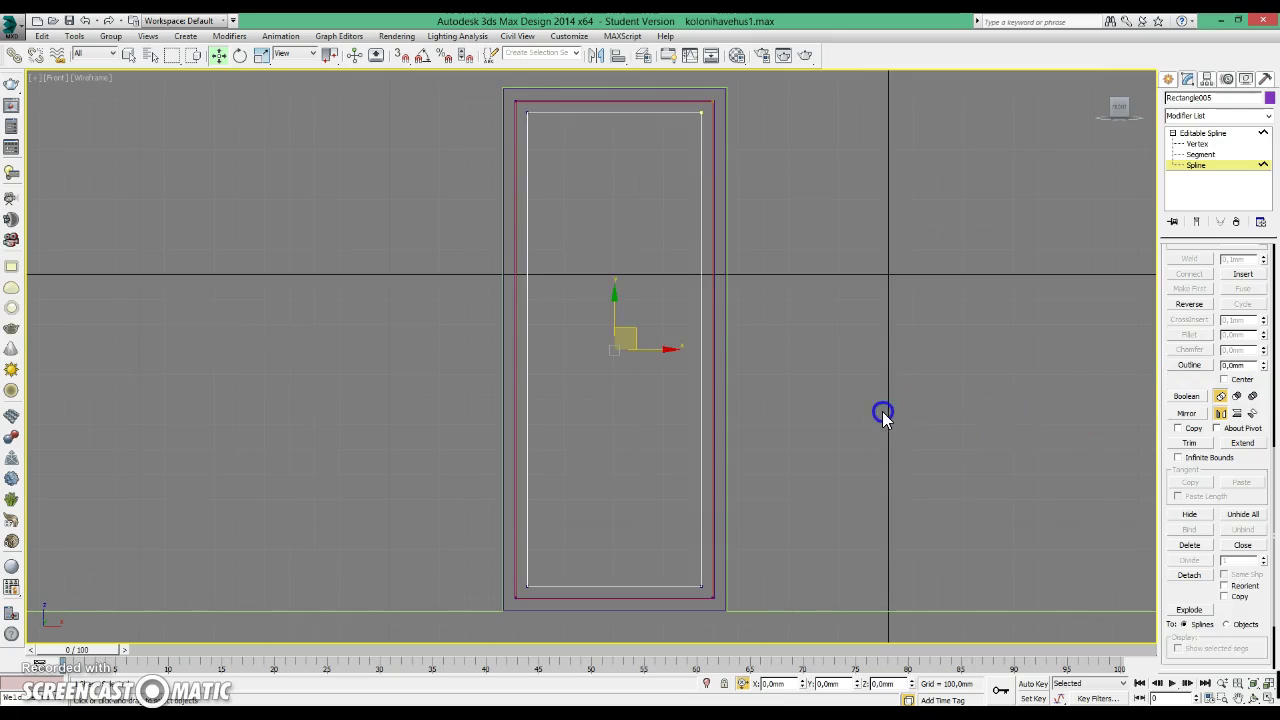
click(966, 307)
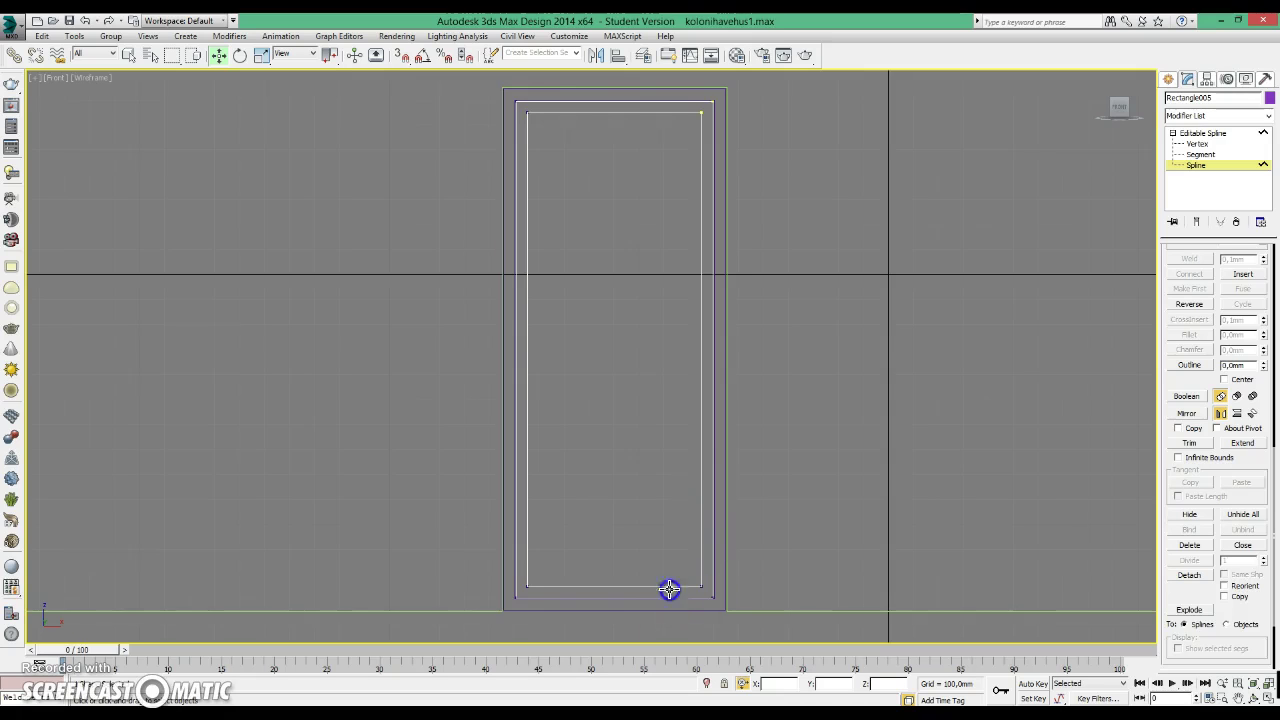
click(1198, 162)
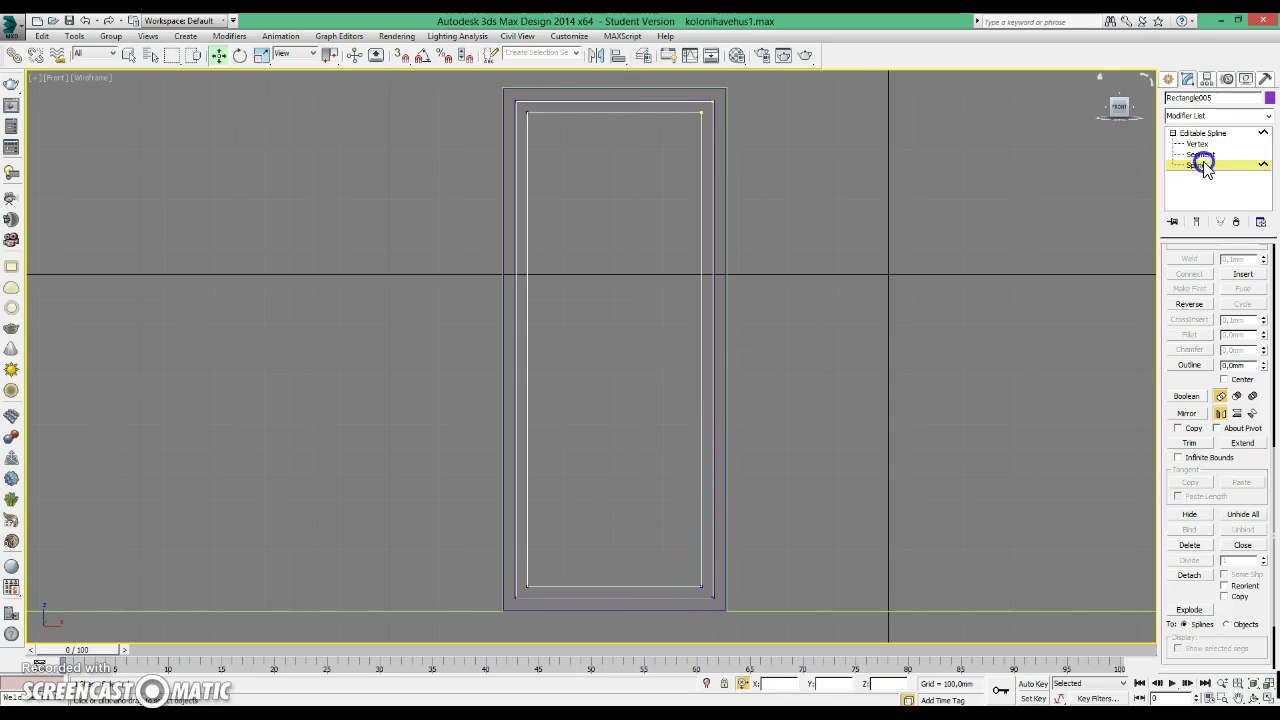
right_click(733, 307)
click(680, 306)
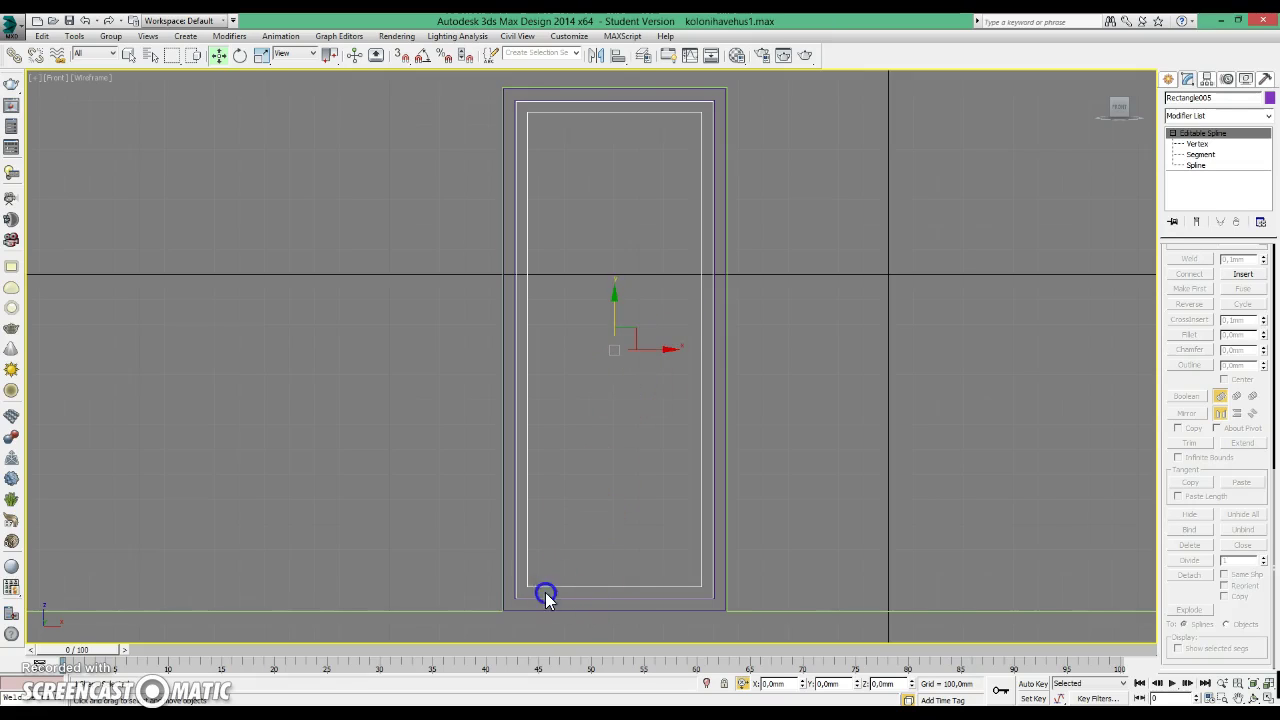
right_click(667, 349)
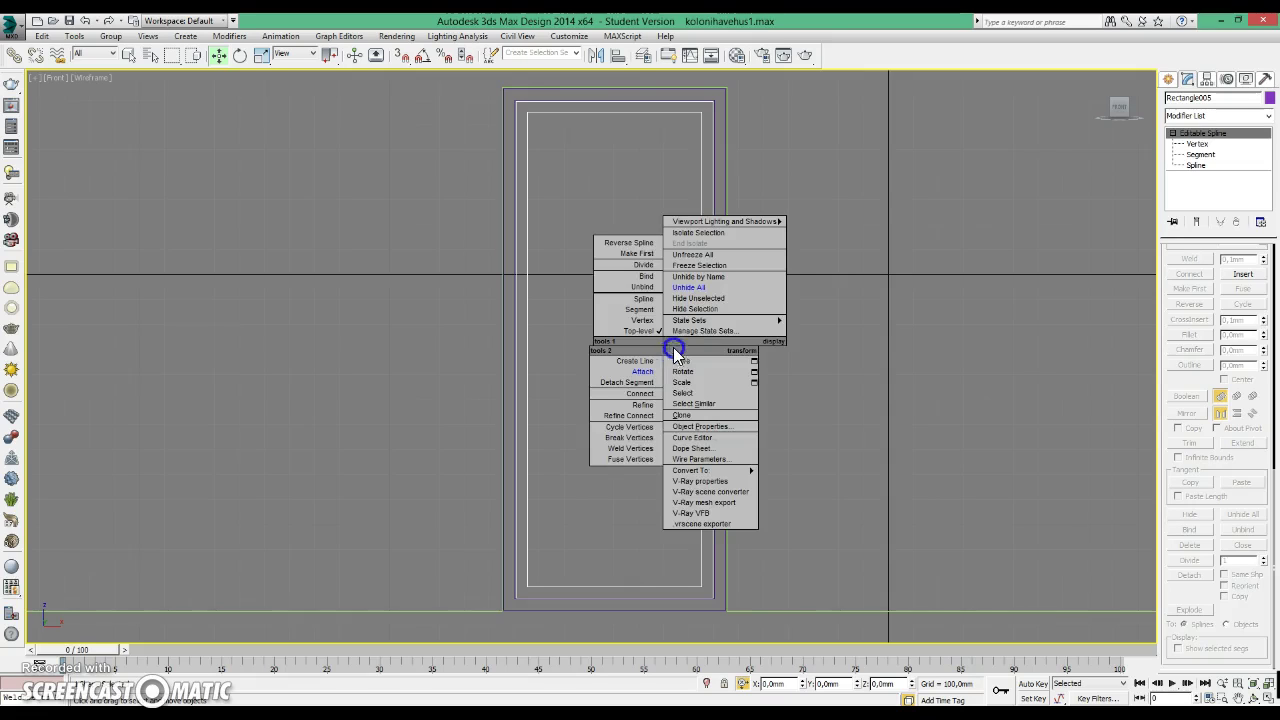
Hide Rectangle005 and move Rectangle015's inner bottom vertices below its outer edge.
click(707, 307)
middle_drag(649, 634, 645, 461)
scroll(645, 461, up, 2)
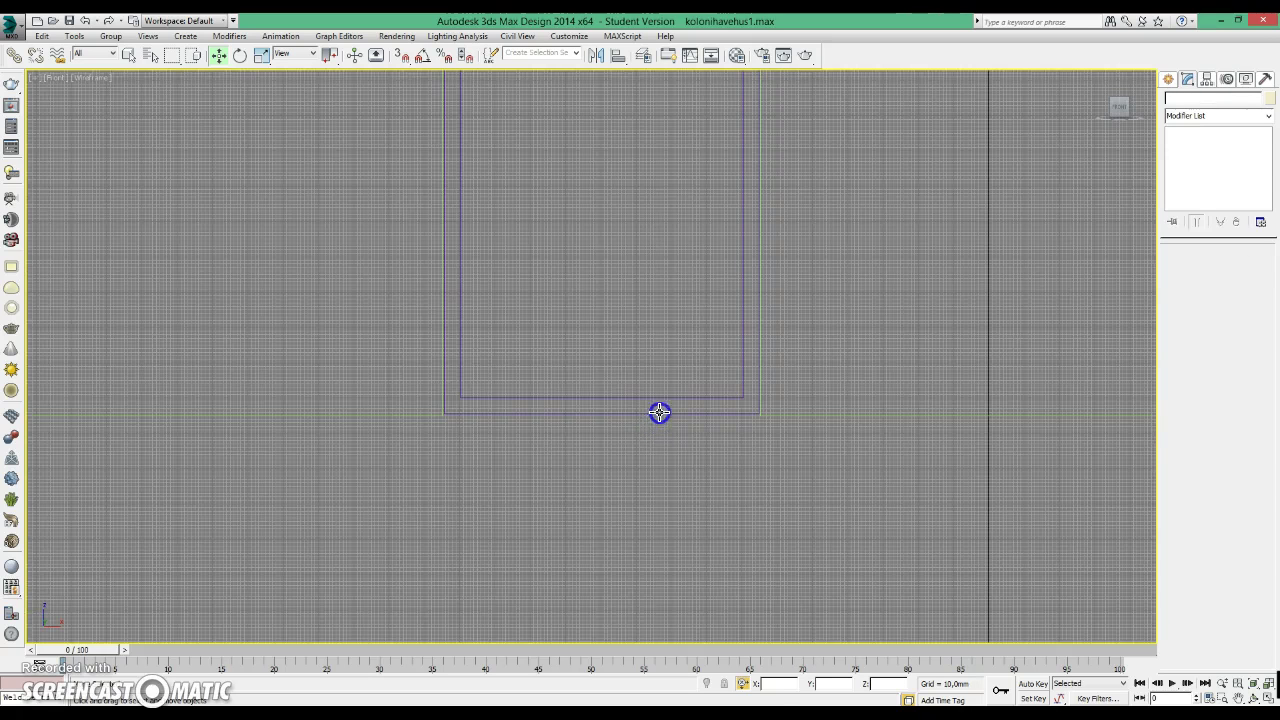
click(659, 412)
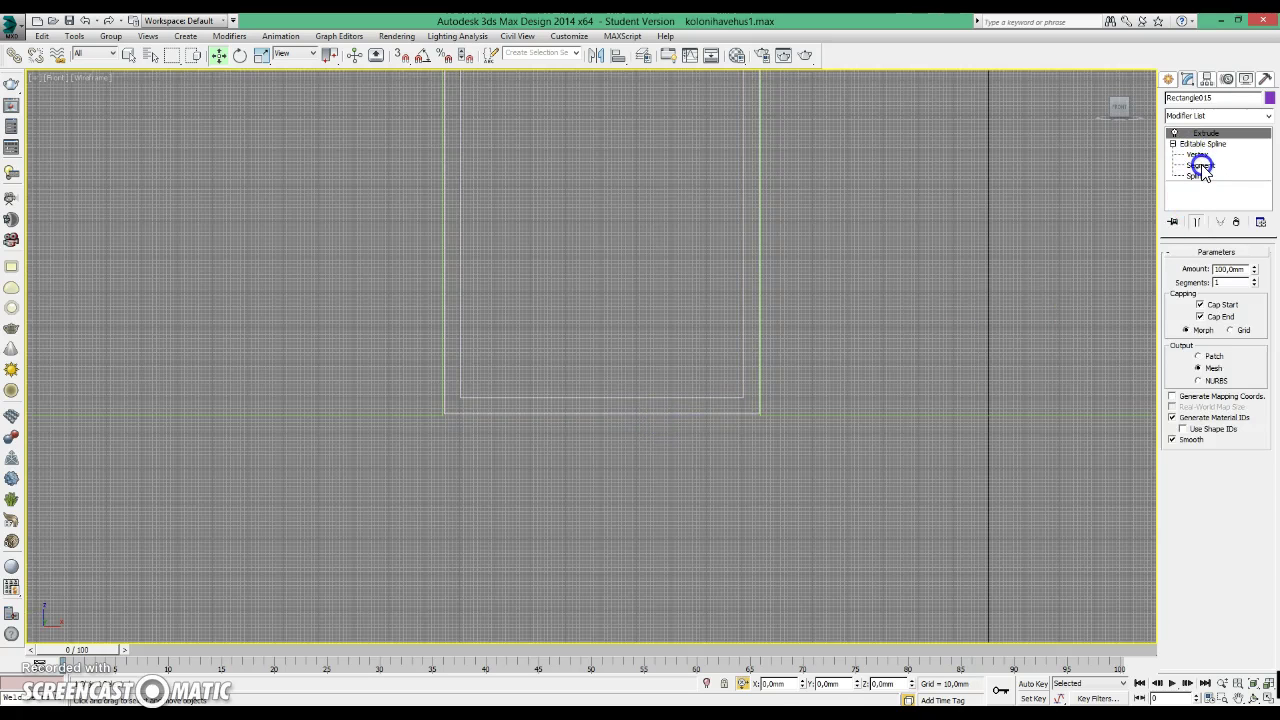
click(1201, 165)
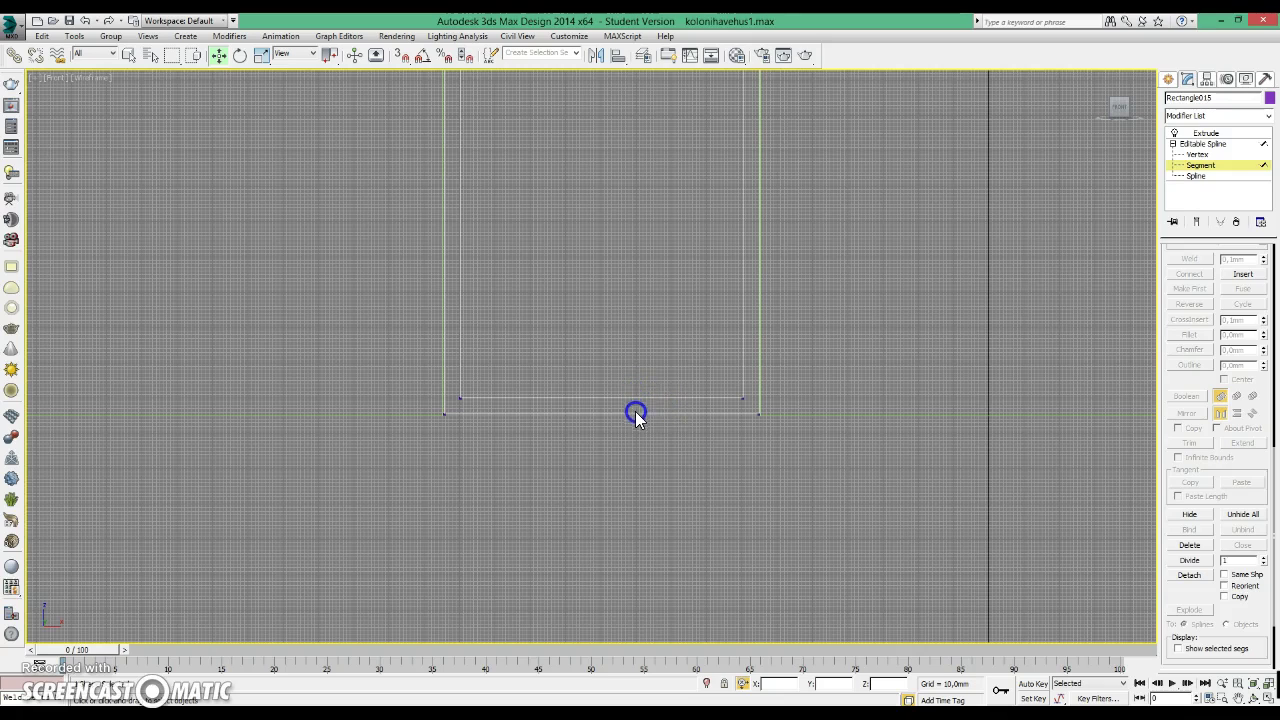
click(636, 398)
click(697, 470)
click(1197, 154)
click(603, 302)
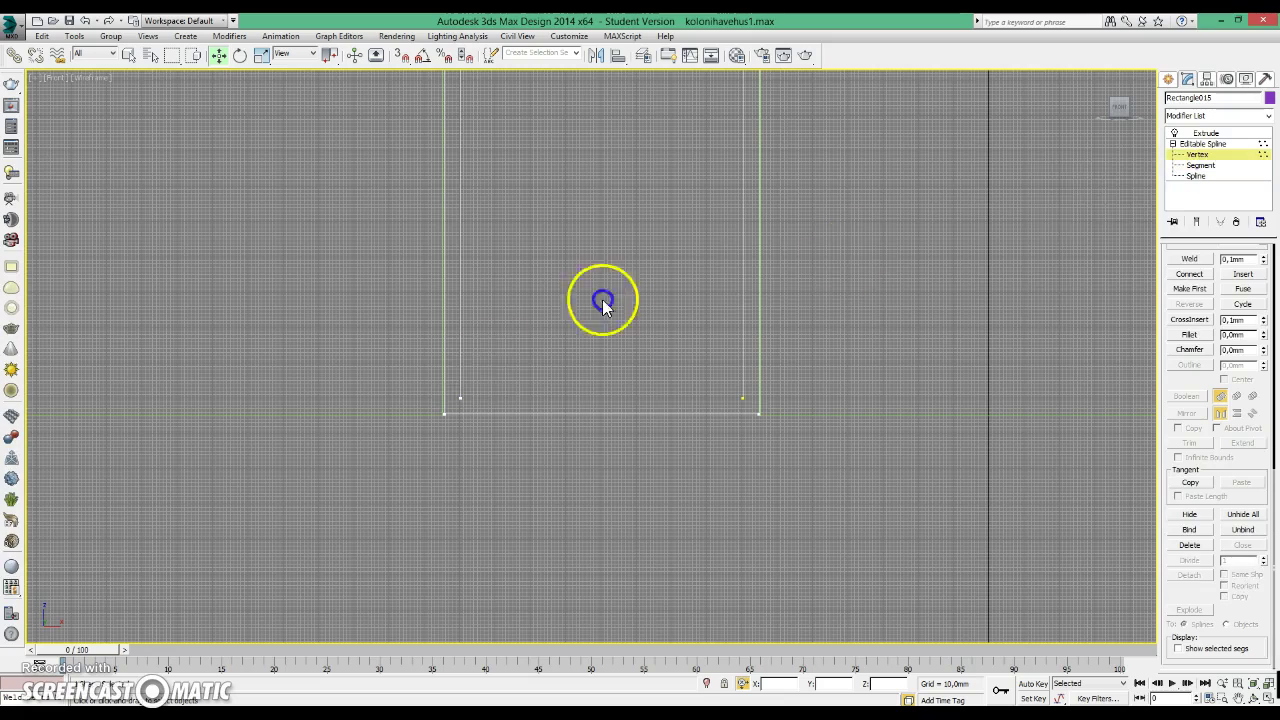
drag(772, 410, 770, 408)
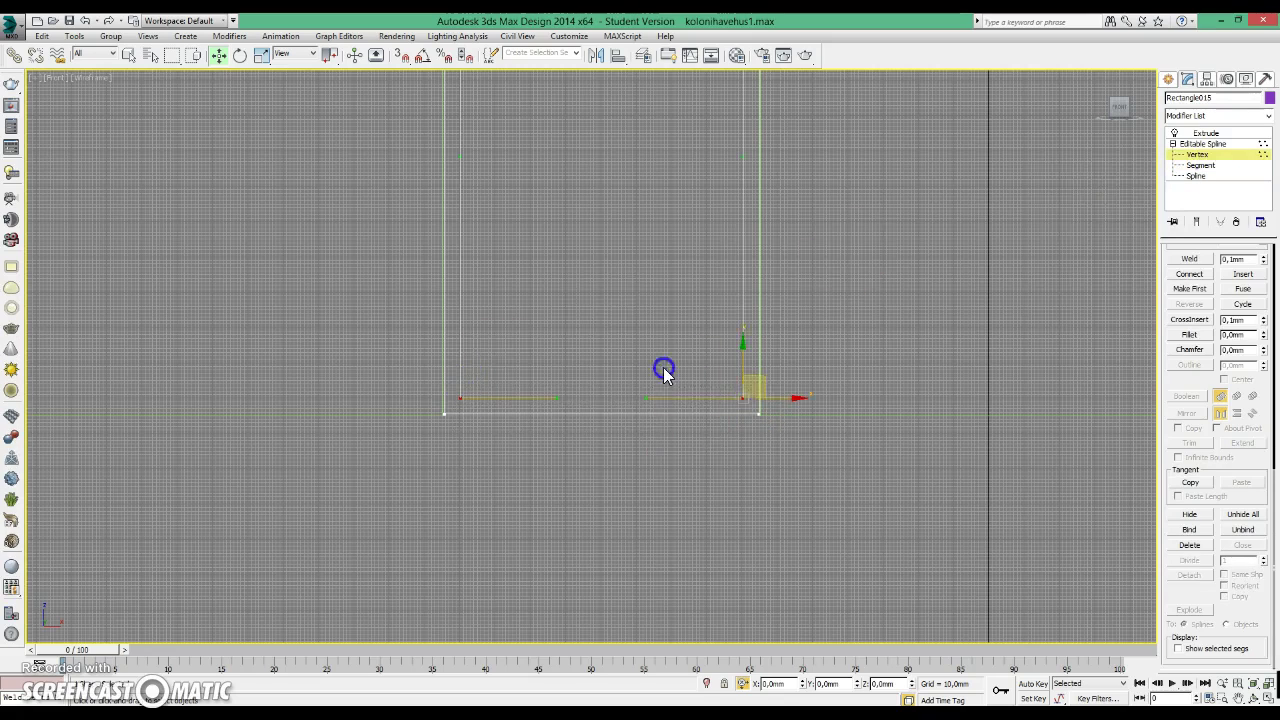
drag(741, 352, 820, 408)
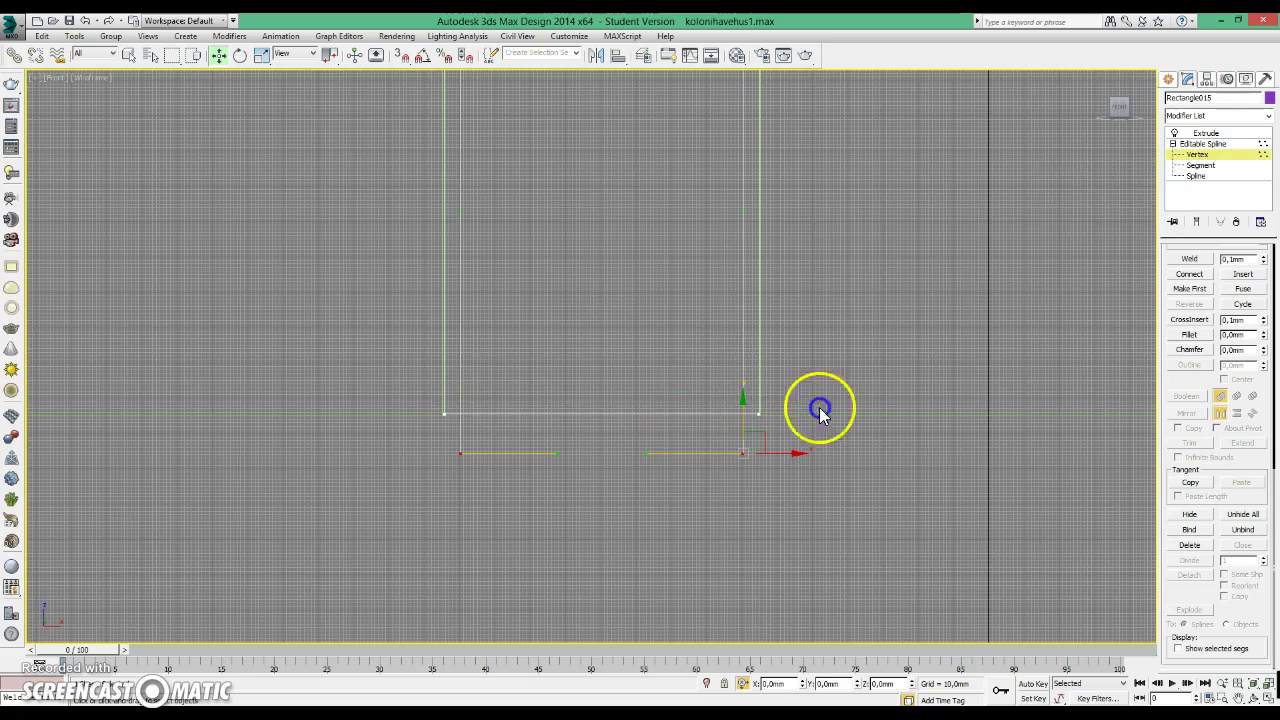
click(899, 393)
Trim away Rectangle015's bottom segment so the frame's legs end at the floor.
click(1196, 176)
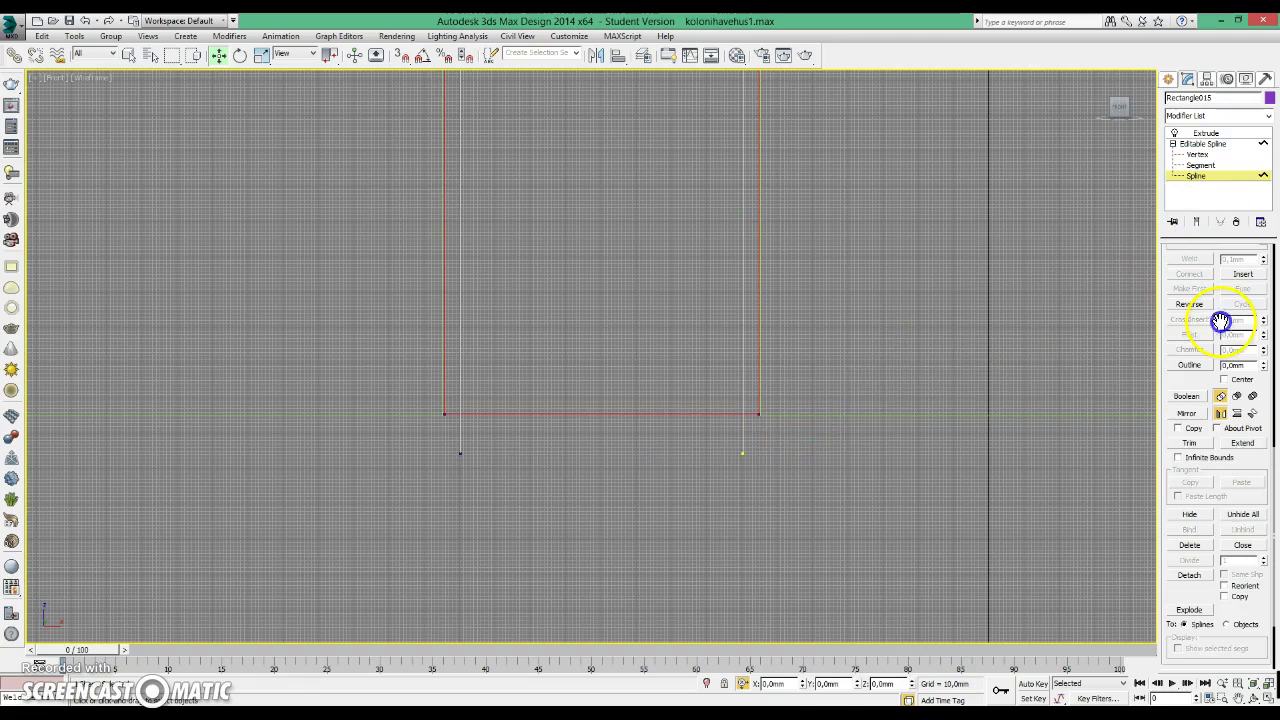
click(1190, 443)
click(726, 413)
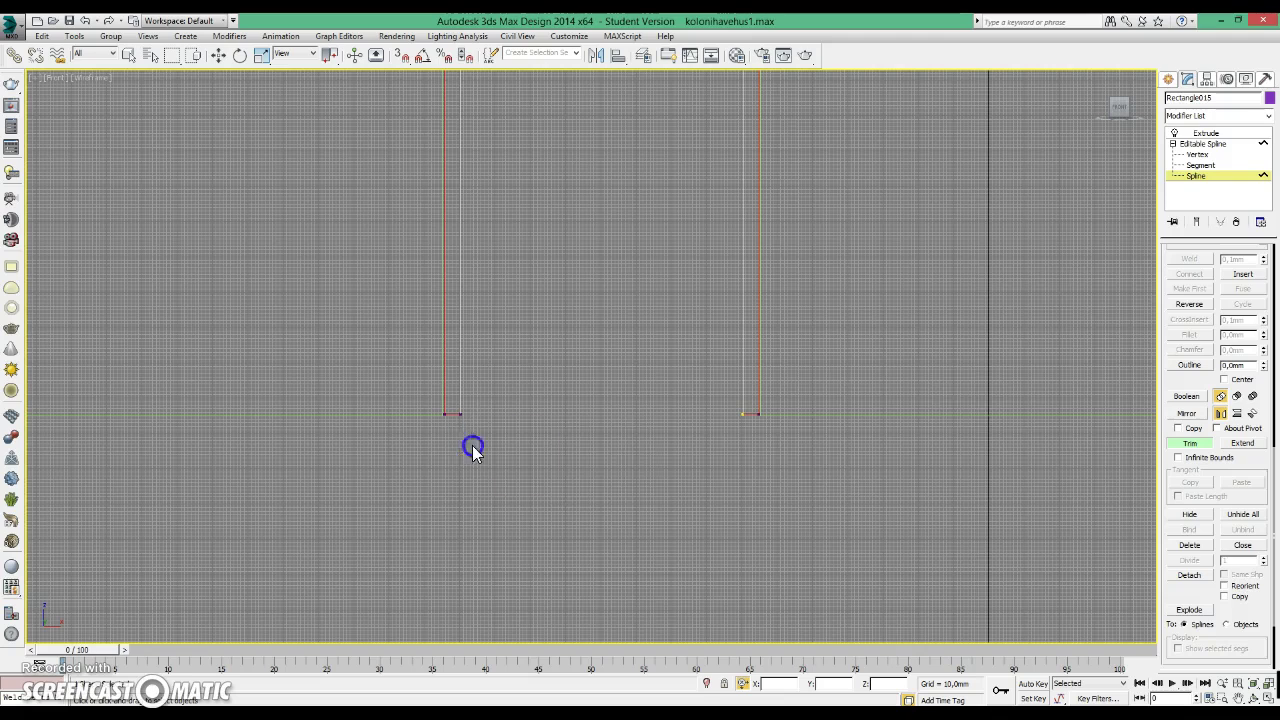
click(1197, 155)
click(907, 377)
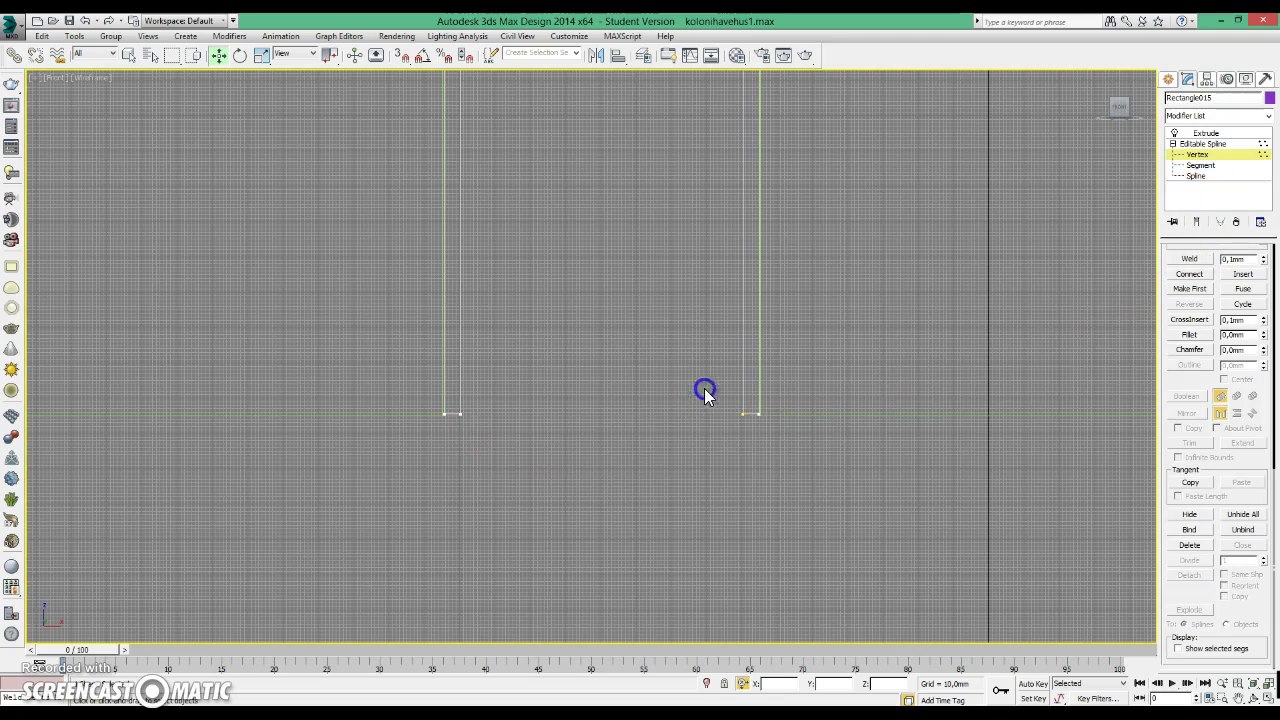
drag(706, 391, 755, 432)
click(717, 391)
drag(487, 404, 451, 433)
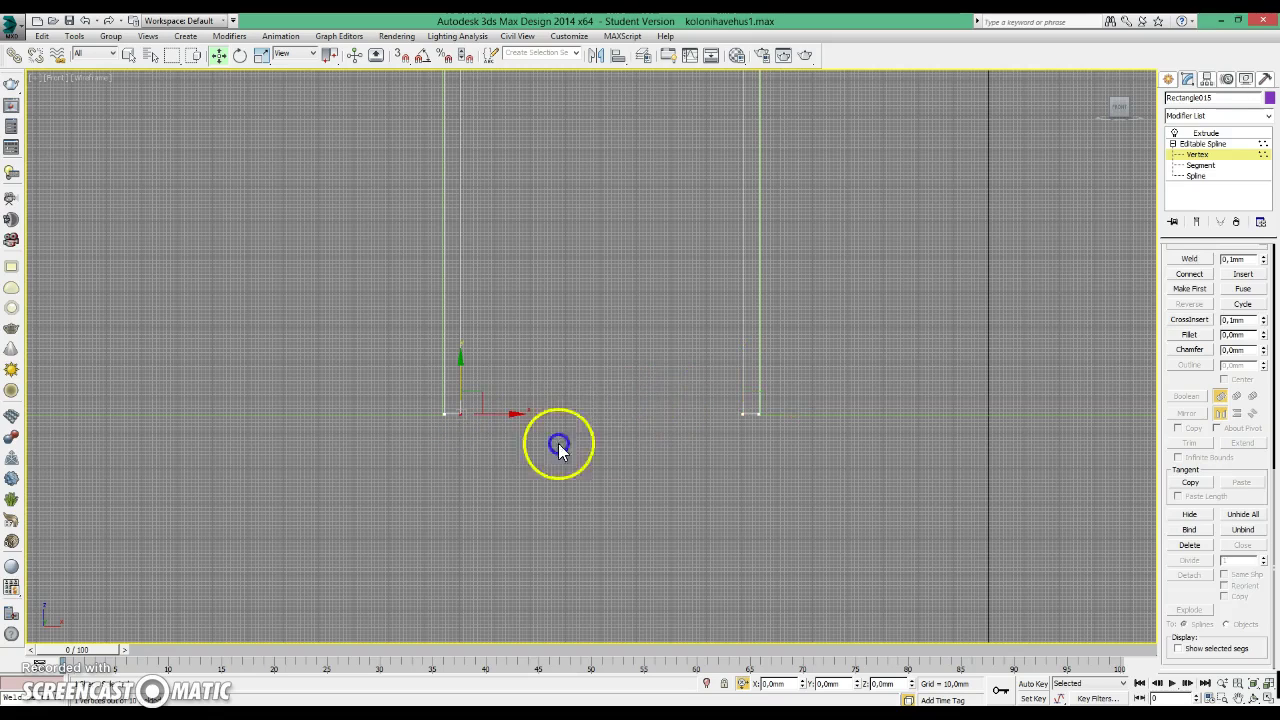
click(1189, 260)
click(1193, 230)
click(1200, 144)
click(1000, 205)
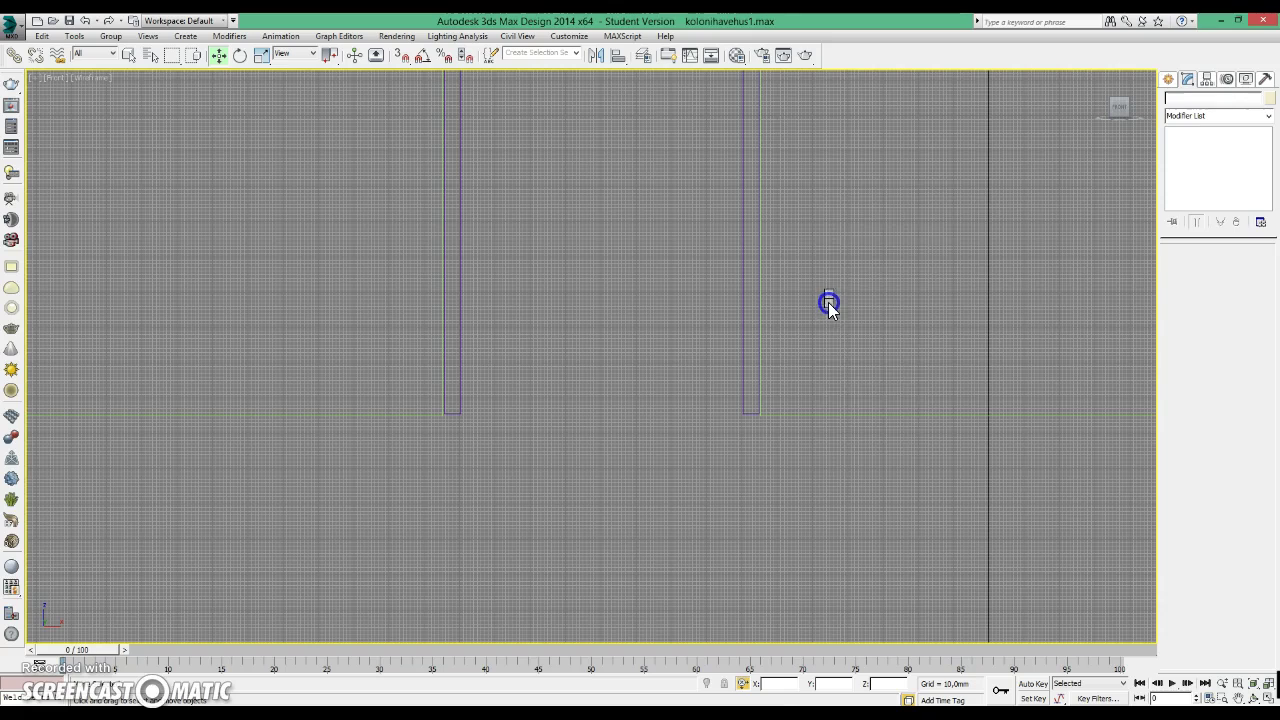
right_click(828, 302)
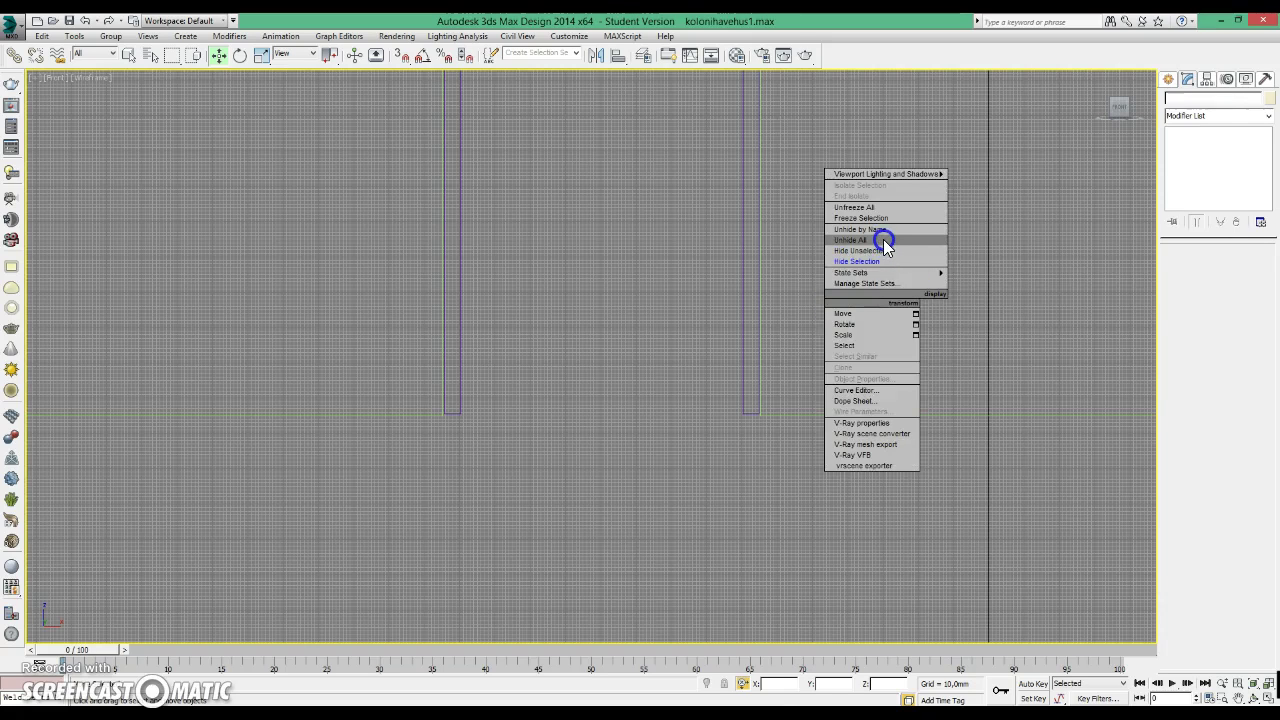
click(740, 421)
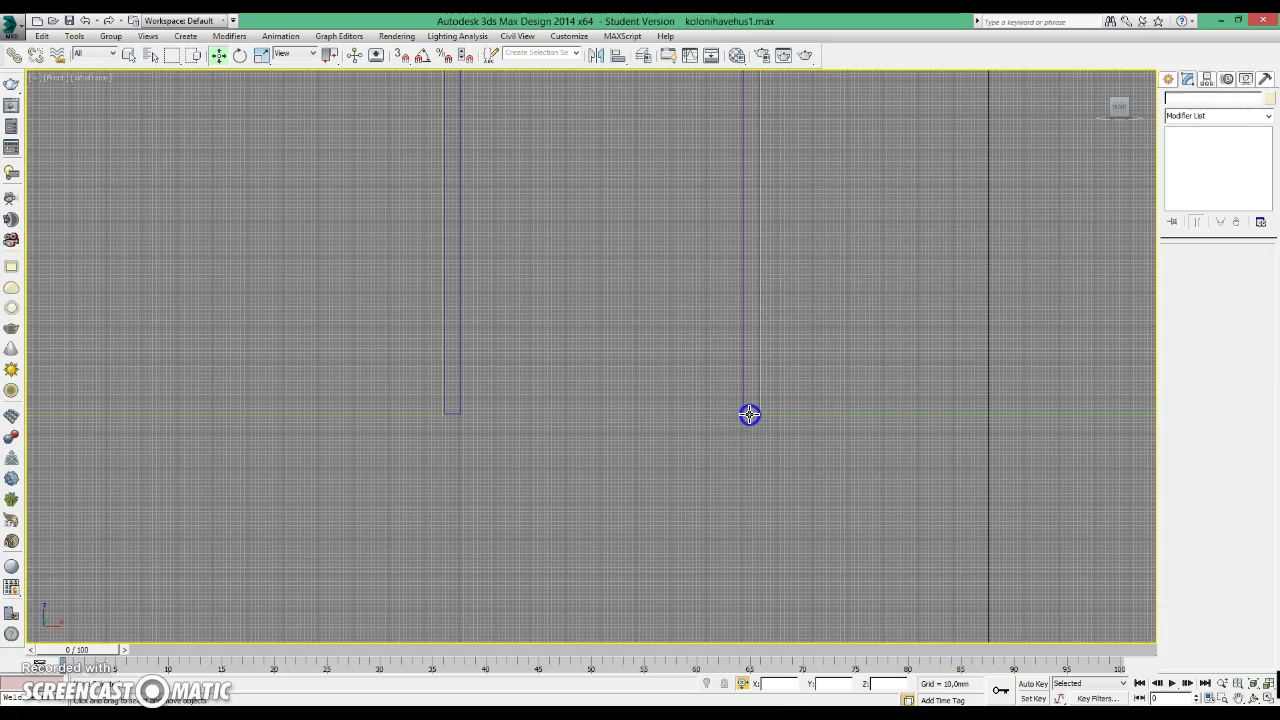
click(749, 414)
Nudge the door frame's bottom vertex slightly downward, then recentre the door opening.
click(1200, 144)
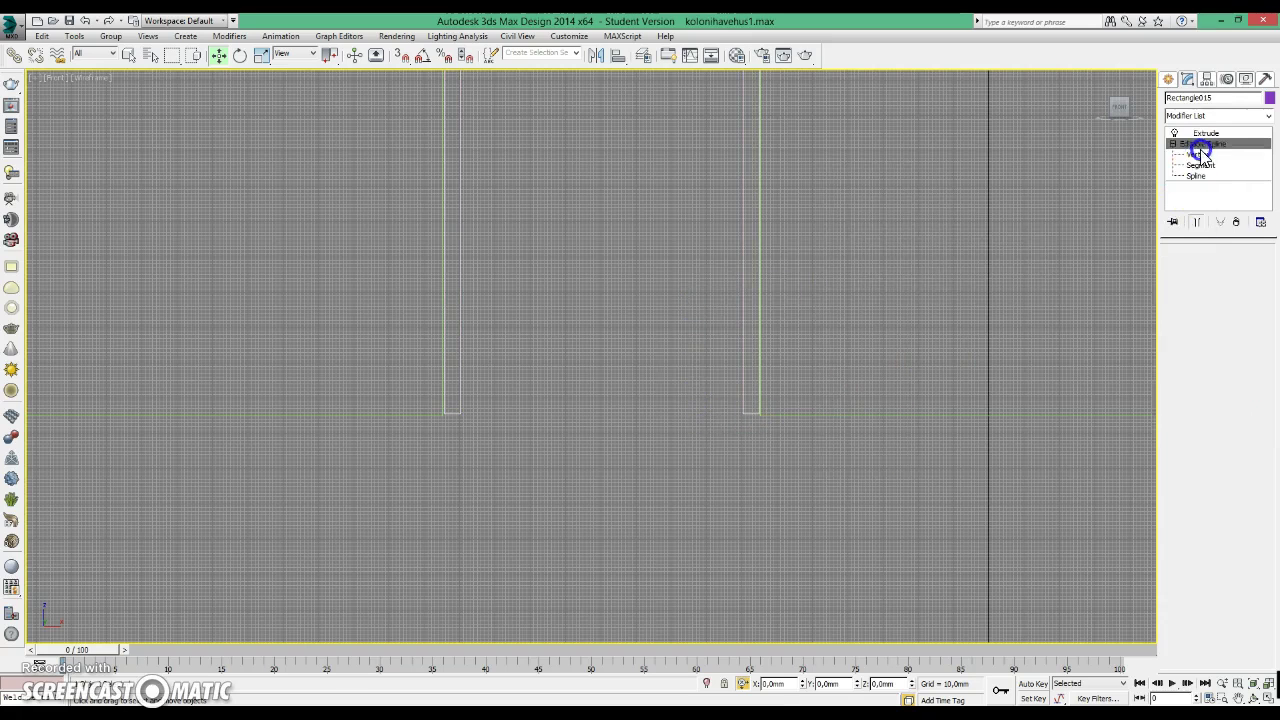
click(1197, 155)
drag(408, 371, 766, 434)
scroll(766, 434, up, 3)
scroll(700, 463, up, 3)
scroll(977, 335, up, 3)
scroll(922, 177, up, 3)
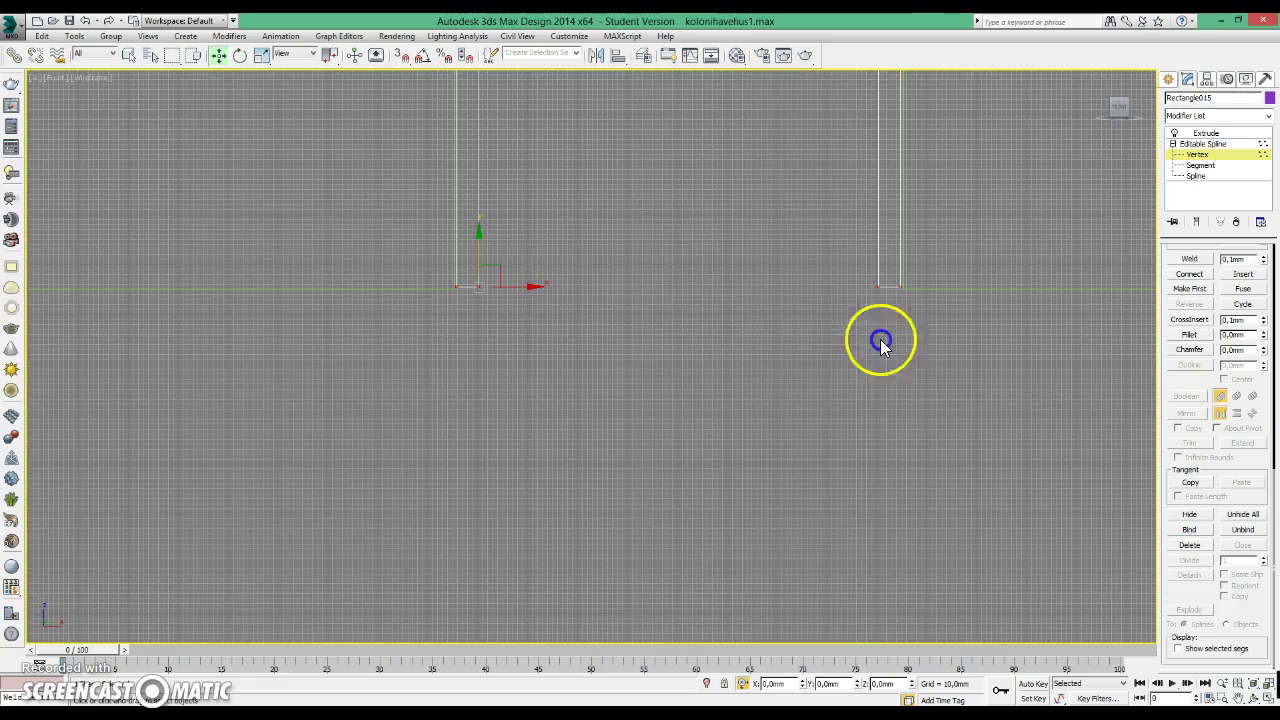
scroll(487, 250, down, 3)
scroll(466, 294, down, 3)
click(560, 206)
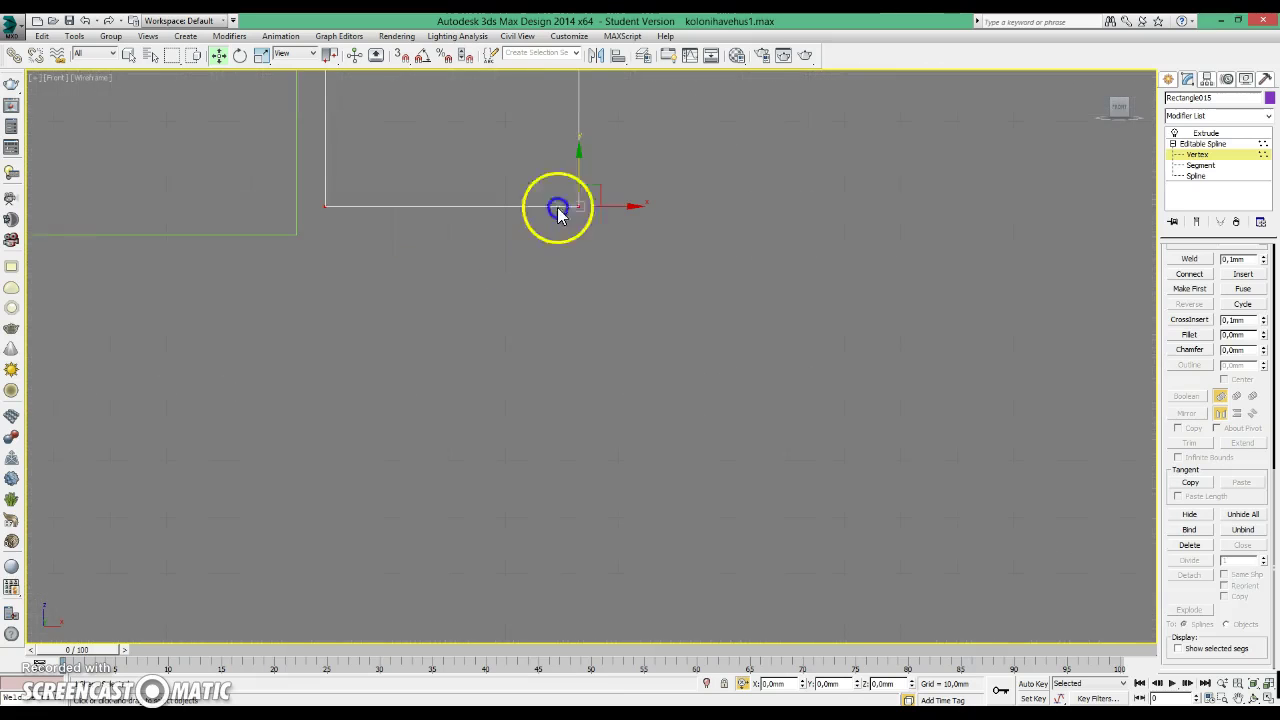
drag(580, 157, 577, 185)
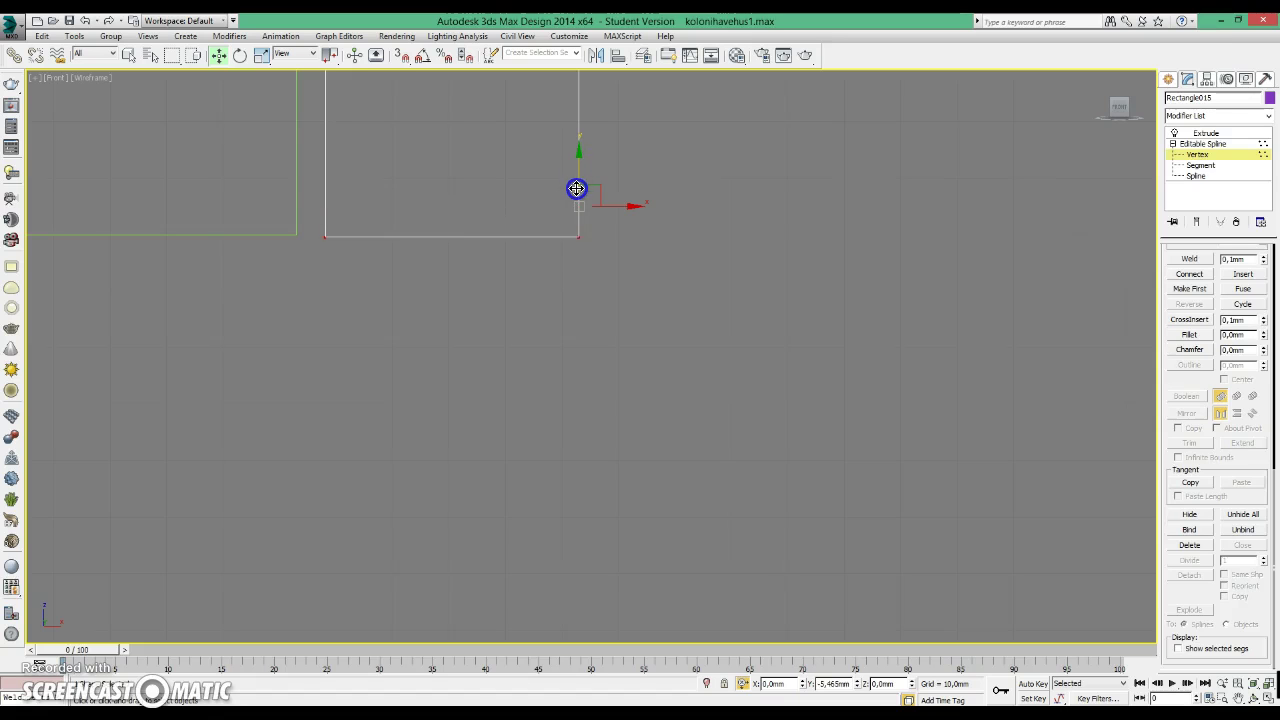
click(909, 214)
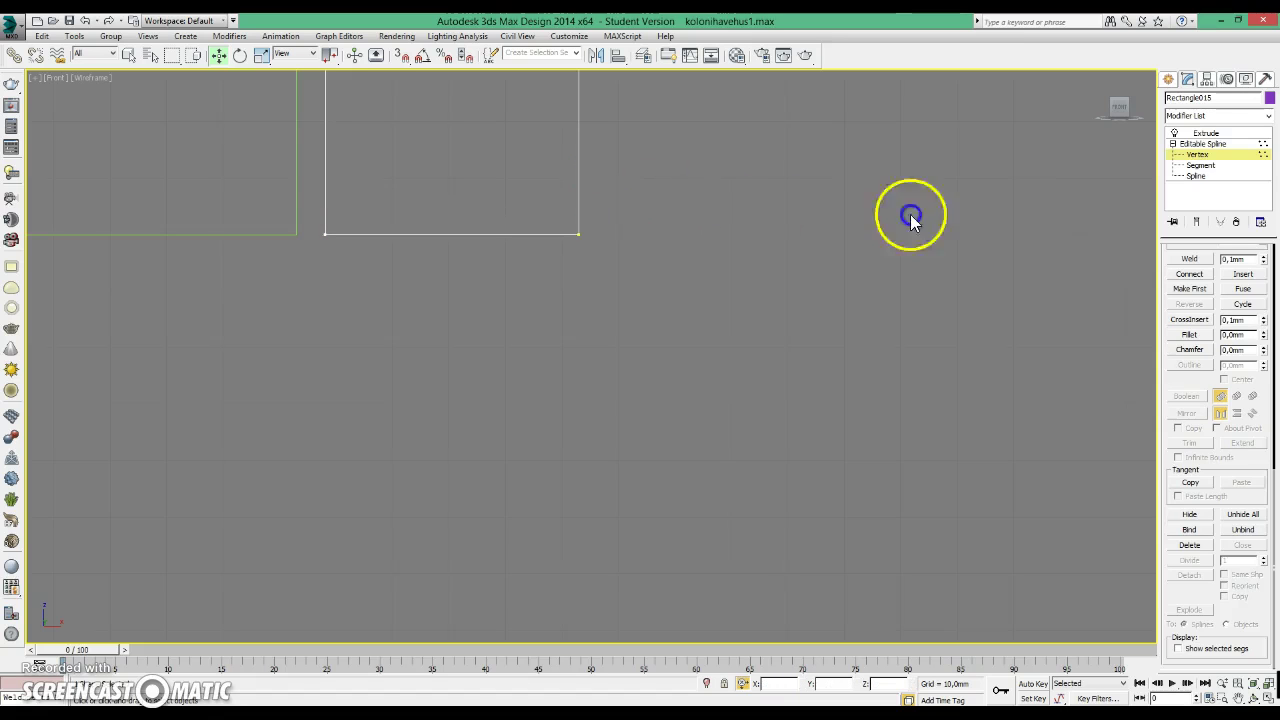
click(1190, 157)
scroll(823, 357, down, 2)
scroll(806, 380, down, 3)
scroll(849, 400, down, 3)
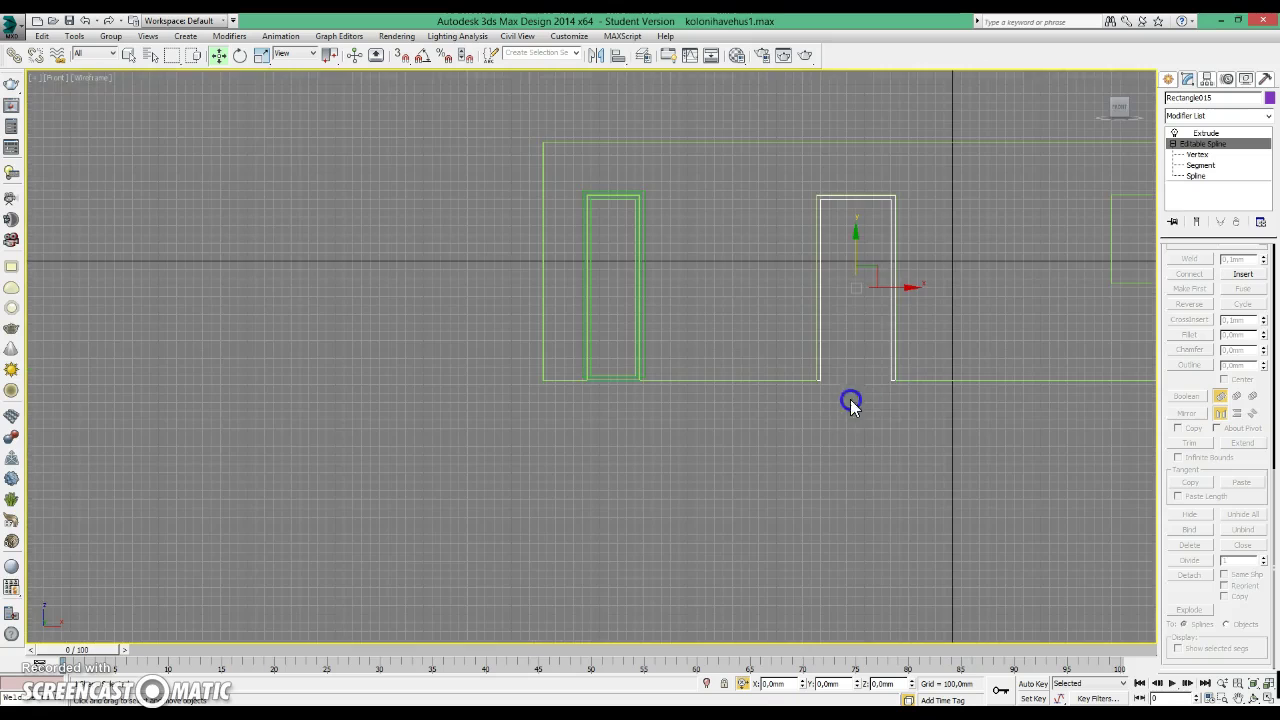
middle_drag(909, 390, 763, 414)
scroll(760, 377, up, 3)
middle_drag(862, 280, 903, 423)
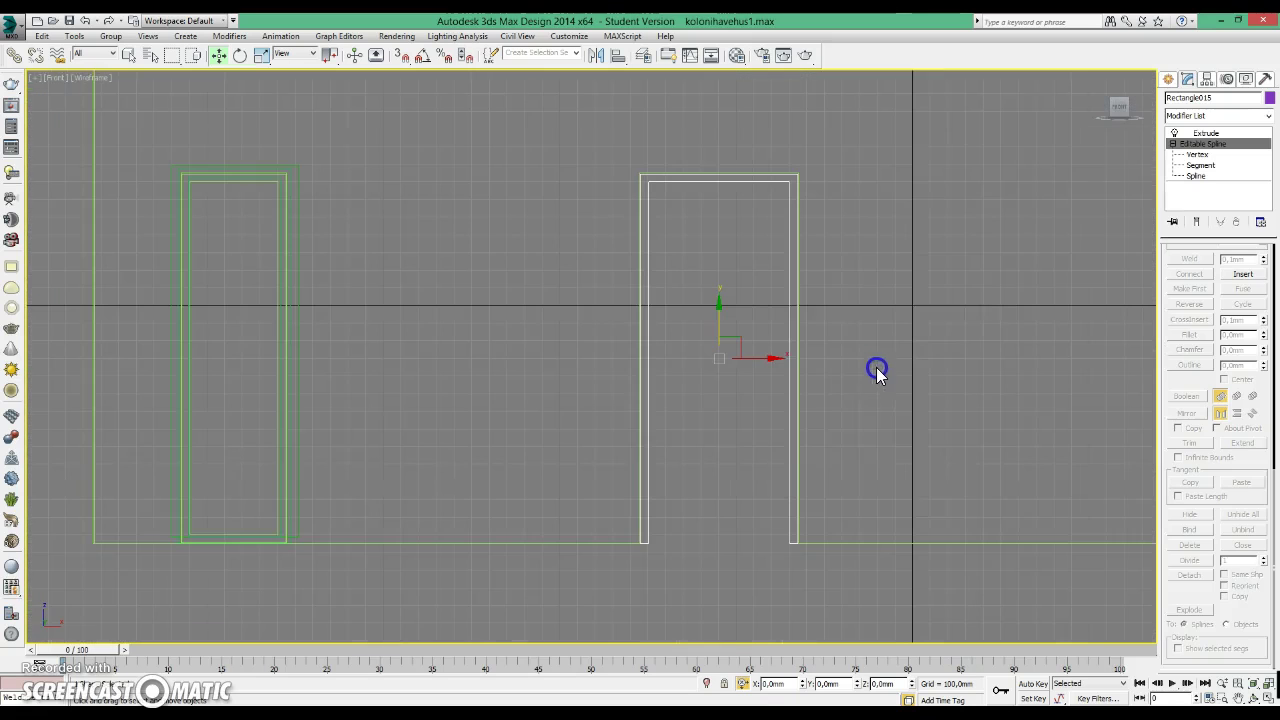
Unhide Rectangle005 and move its bottom corner vertices down about 57.5 mm to the floor line.
right_click(868, 337)
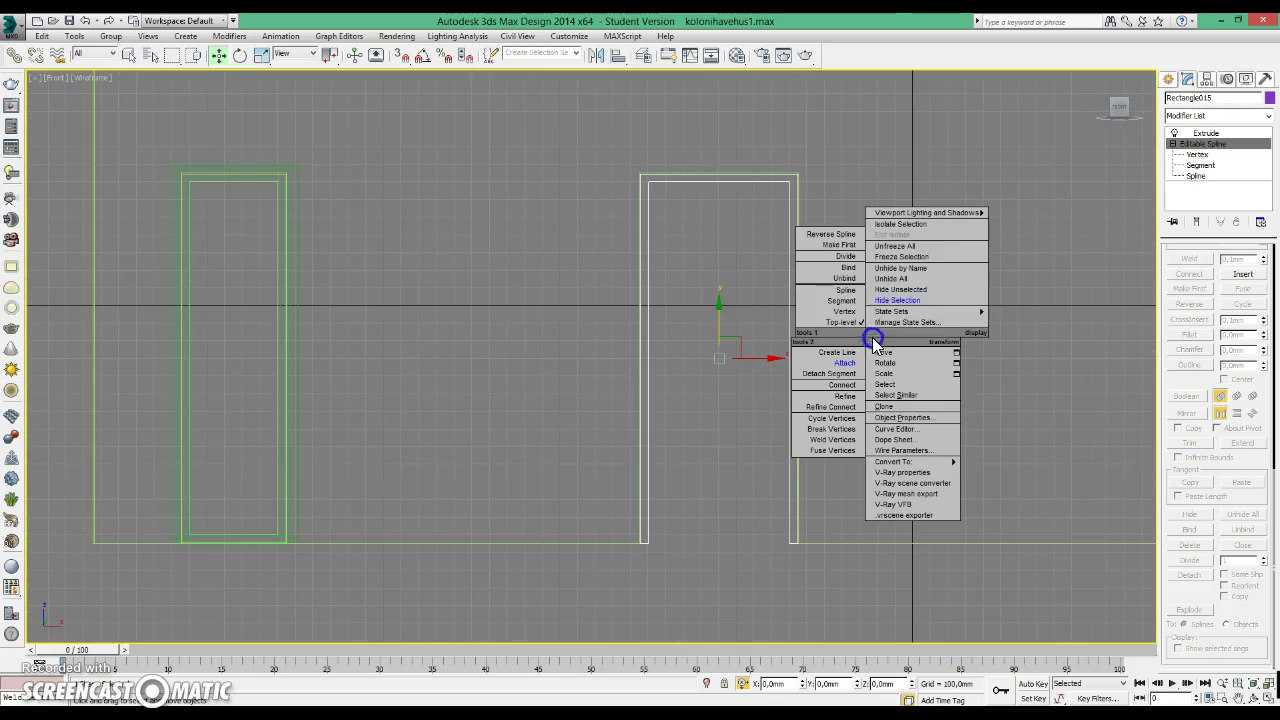
click(893, 279)
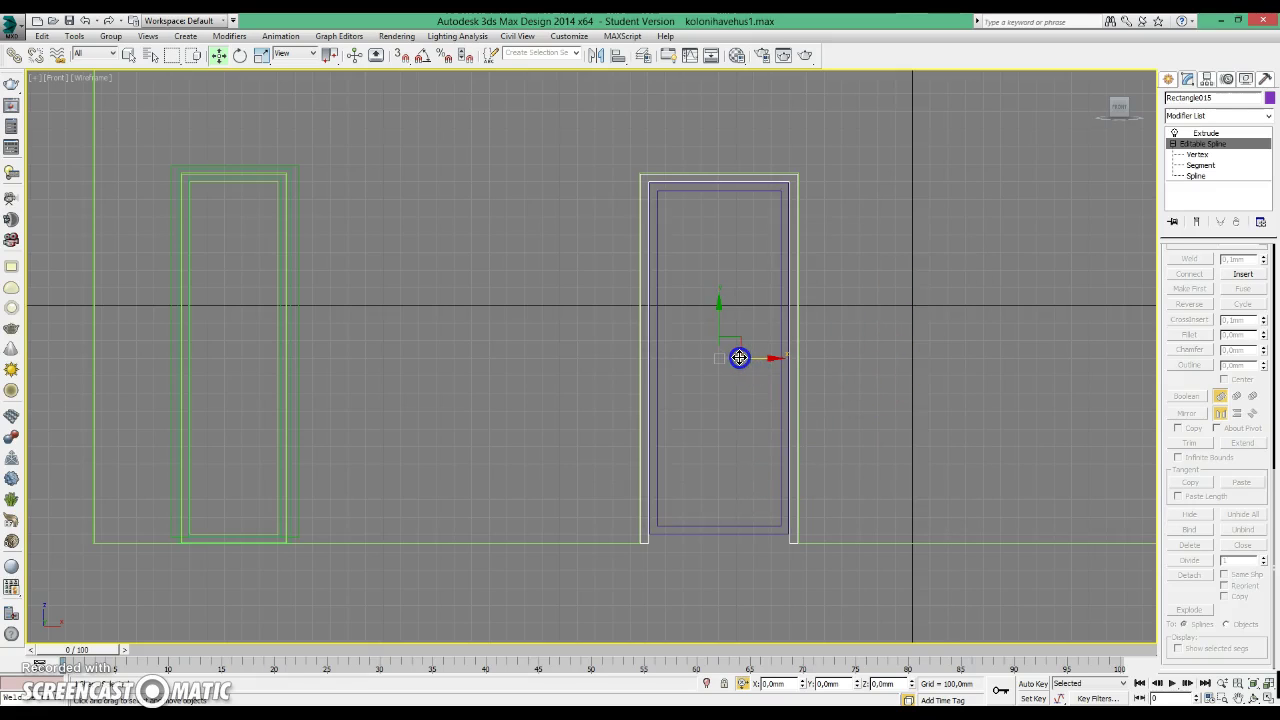
click(1197, 154)
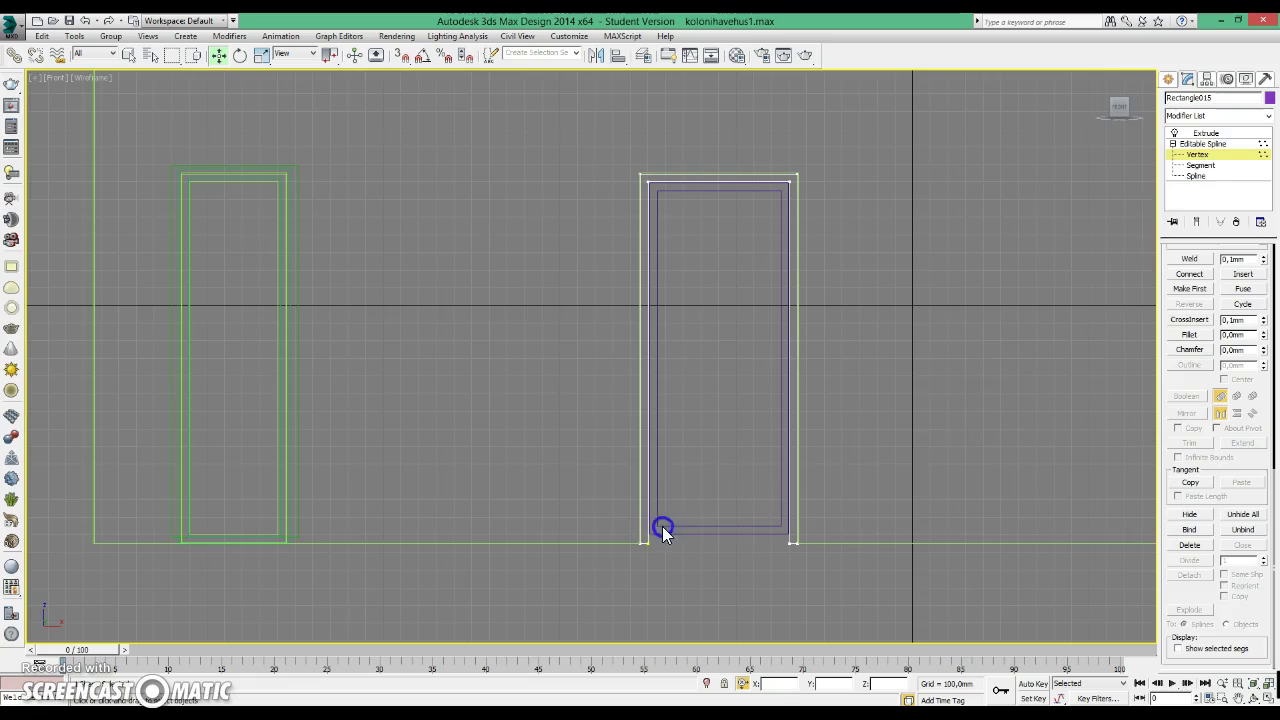
click(829, 457)
click(1200, 143)
click(849, 374)
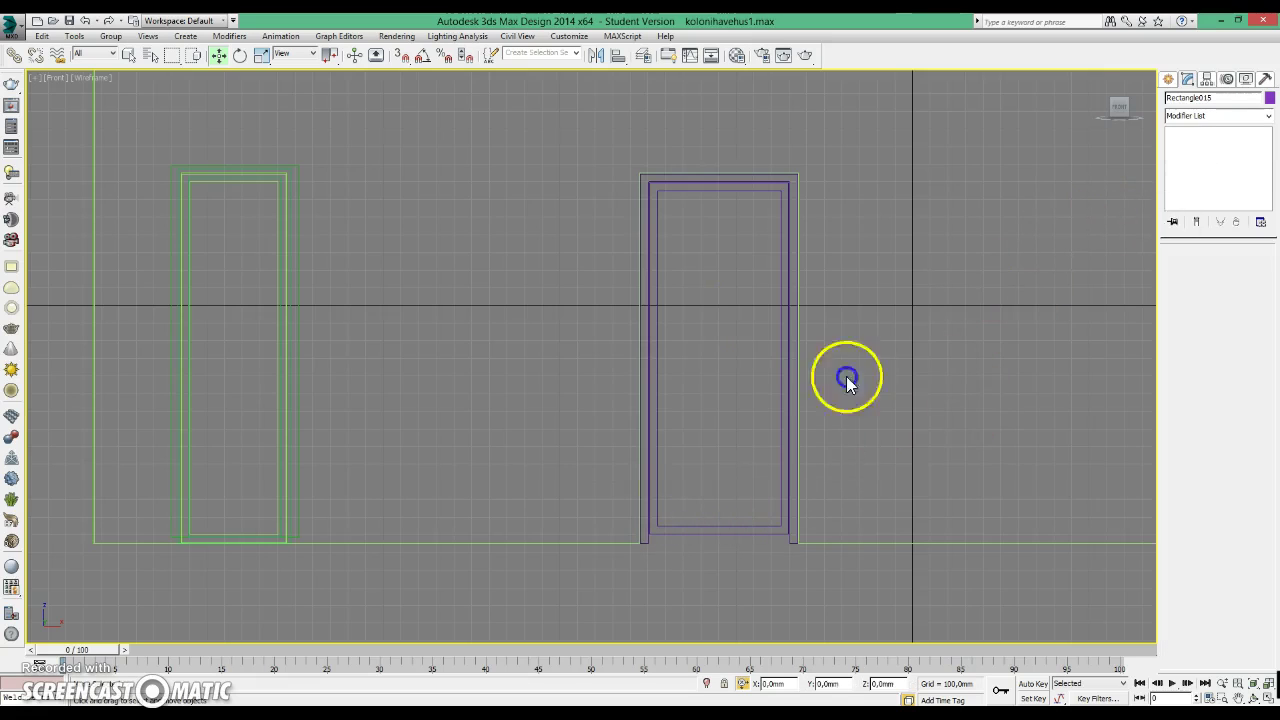
click(731, 526)
click(1197, 144)
drag(721, 524, 626, 494)
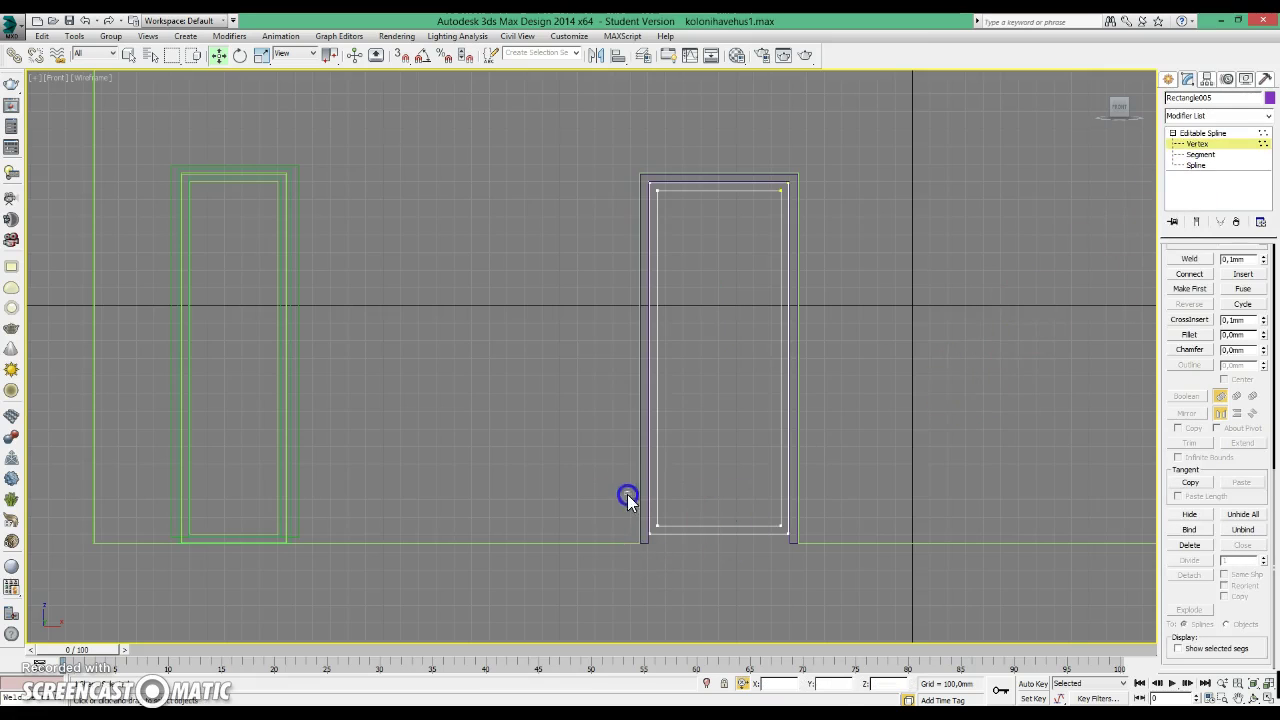
scroll(767, 549, up, 3)
scroll(503, 400, up, 3)
scroll(903, 377, up, 2)
mouse_move(903, 377)
middle_down()
mouse_move(875, 350)
mouse_move(803, 342)
middle_up()
drag(600, 251, 599, 406)
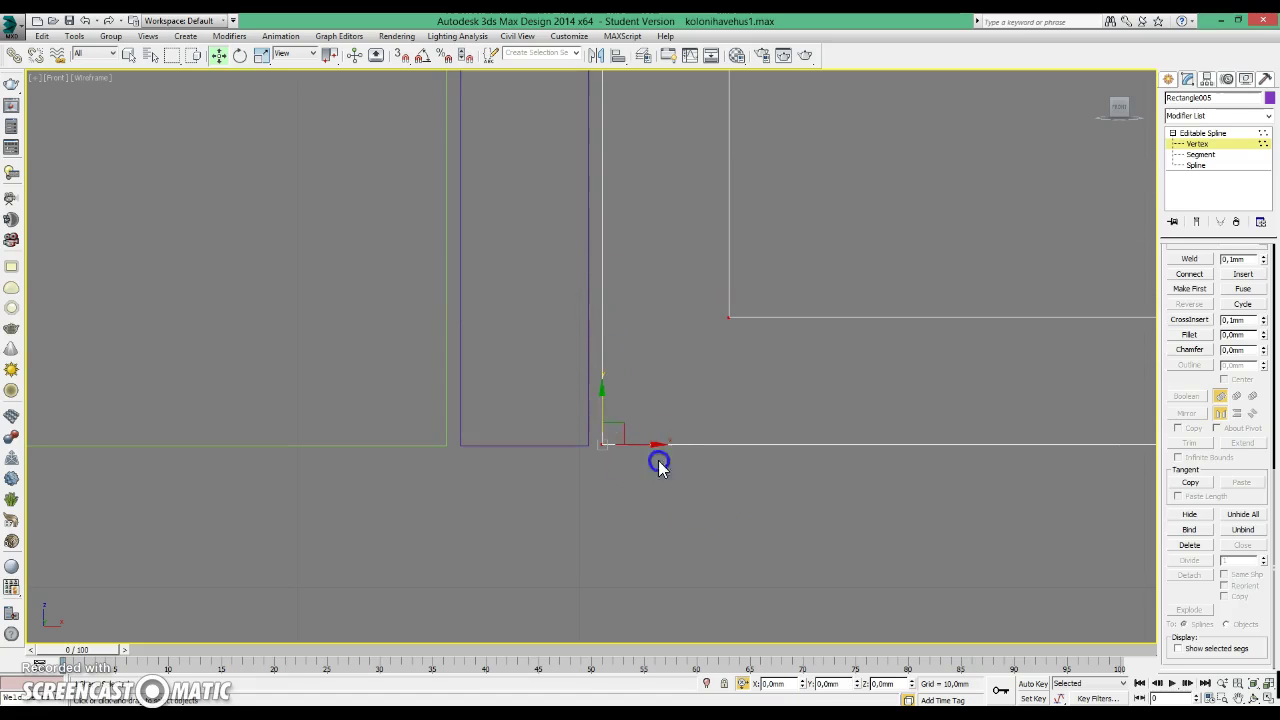
click(1203, 133)
click(986, 195)
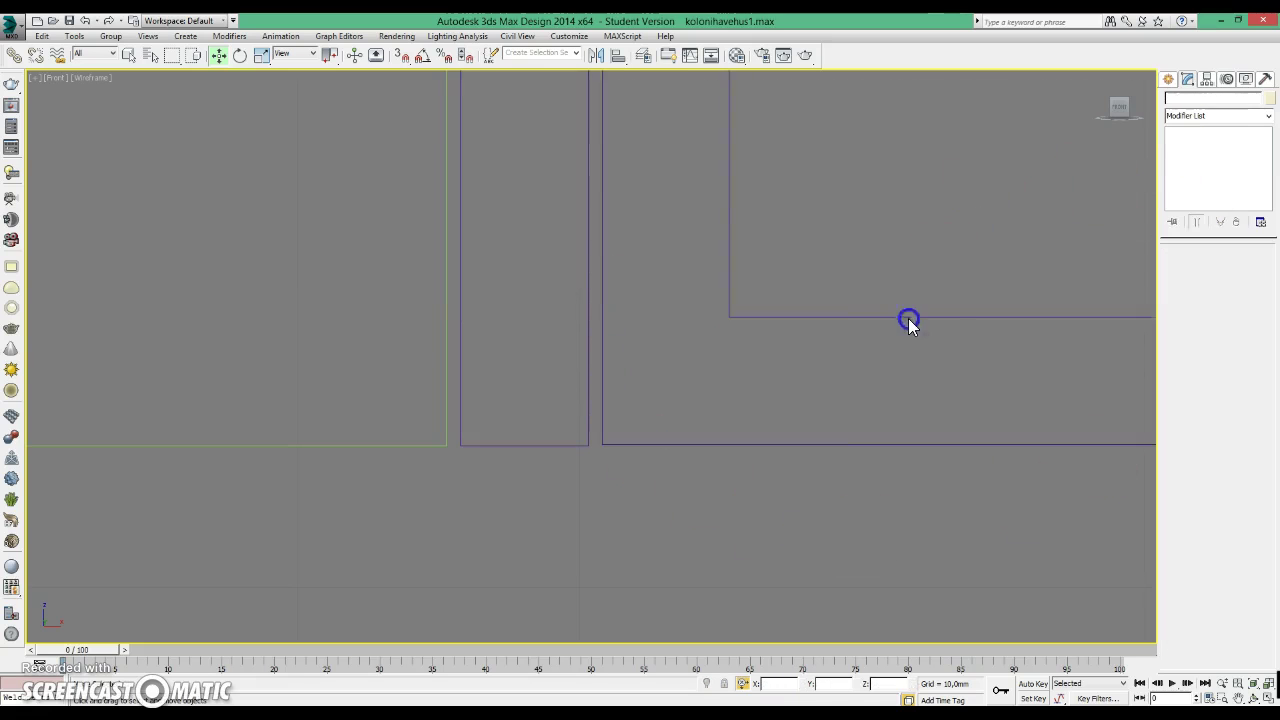
Bring the whole wall back into view, centred on the purple door frame.
scroll(746, 409, up, 3)
scroll(577, 514, down, 4)
middle_drag(577, 514, 767, 382)
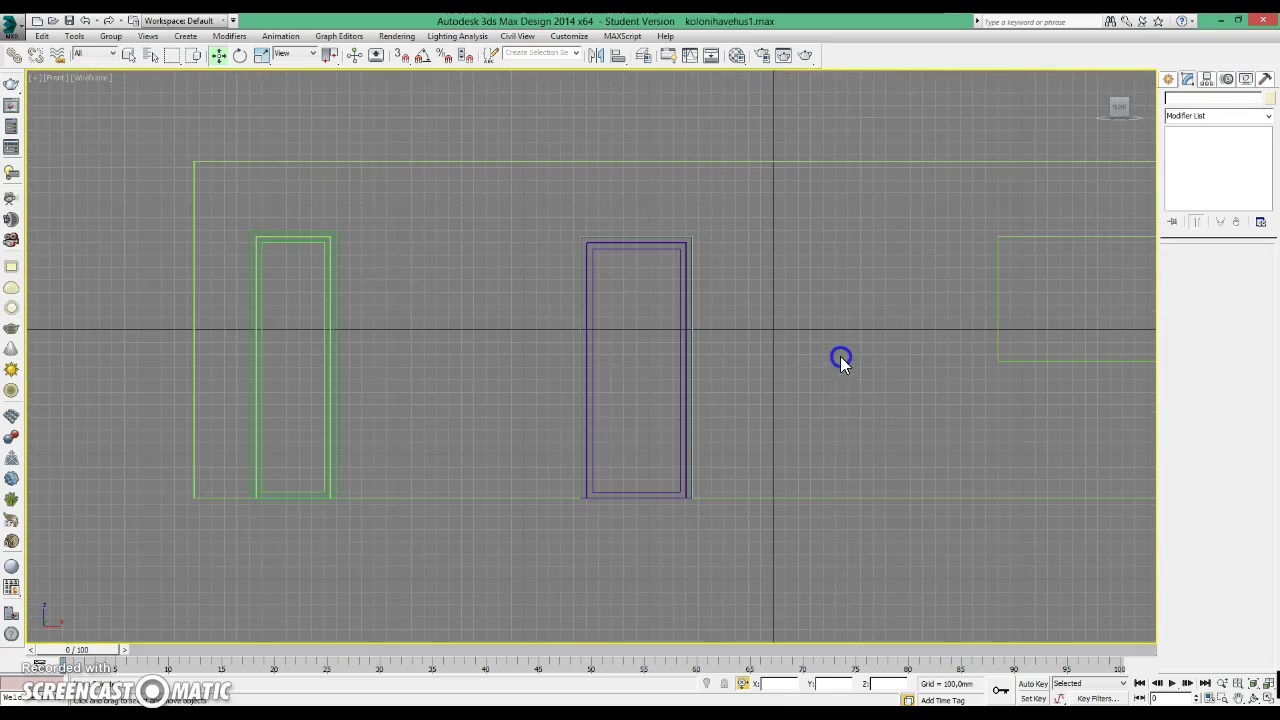
click(1168, 82)
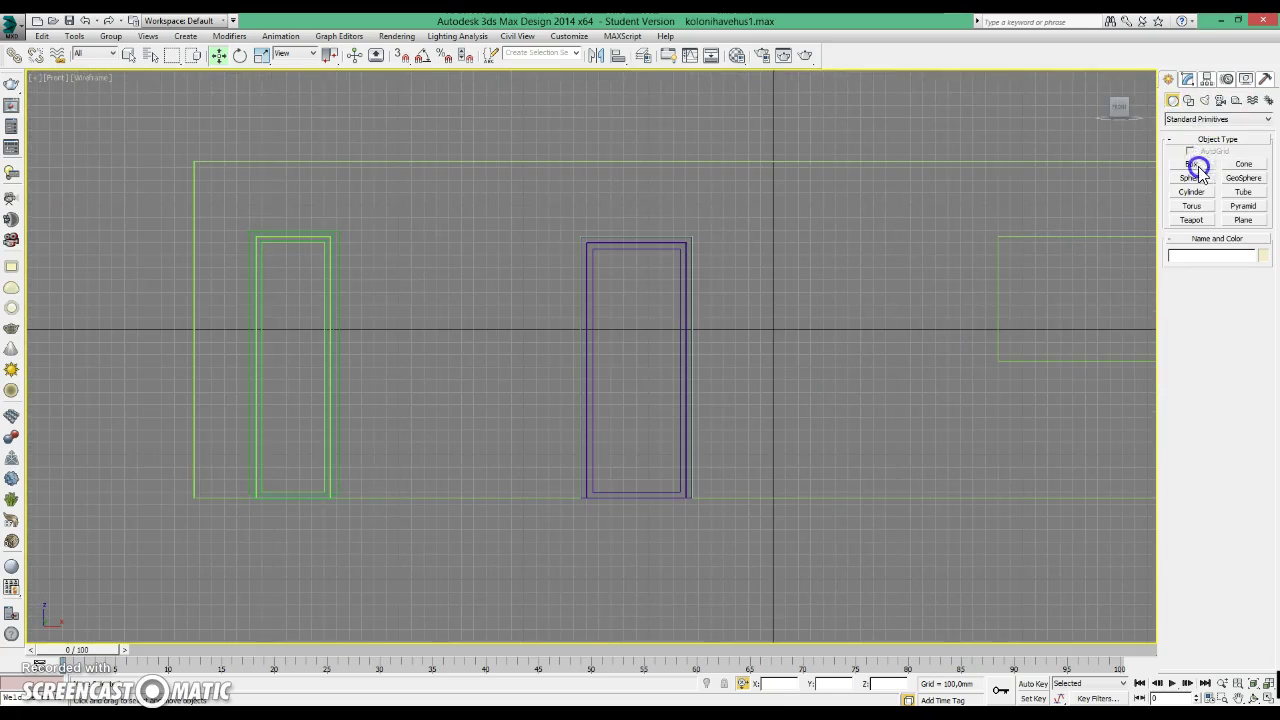
scroll(774, 391, up, 2)
scroll(923, 406, up, 2)
middle_drag(923, 406, 937, 400)
Draw an outer and an inner rectangle around the door frame as one shape, Rectangle016.
scroll(937, 400, up, 1)
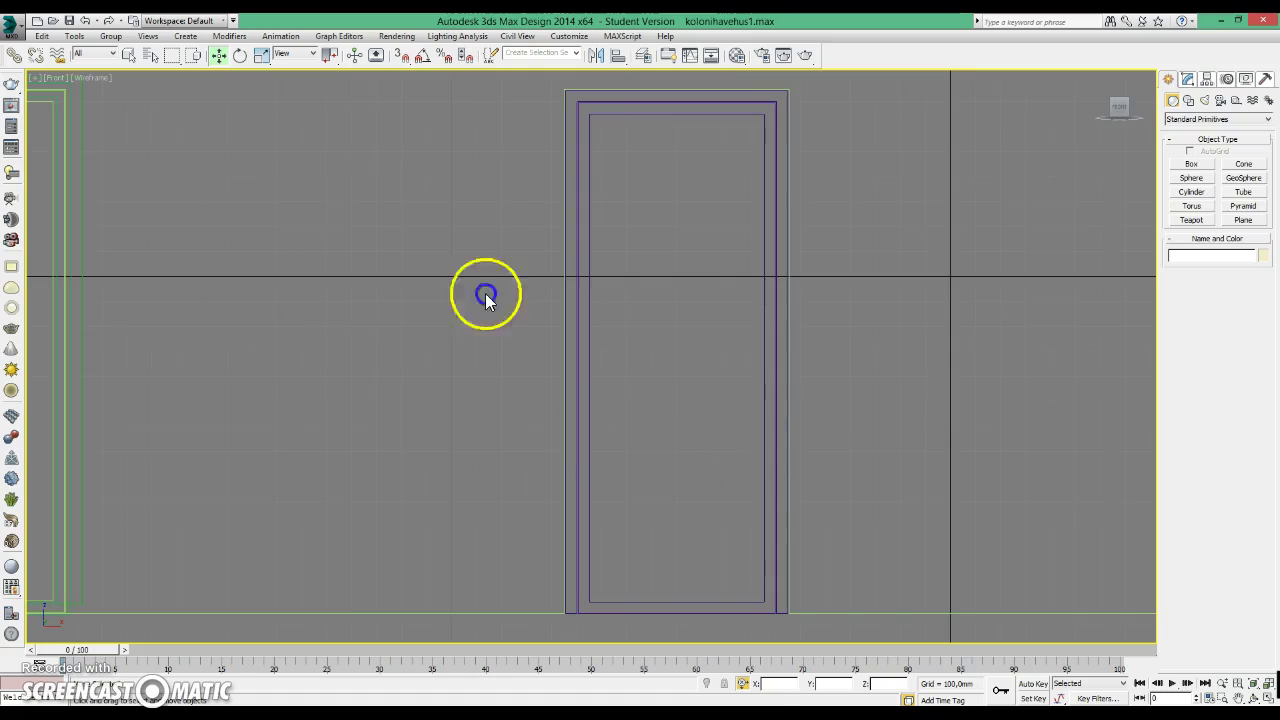
click(1188, 100)
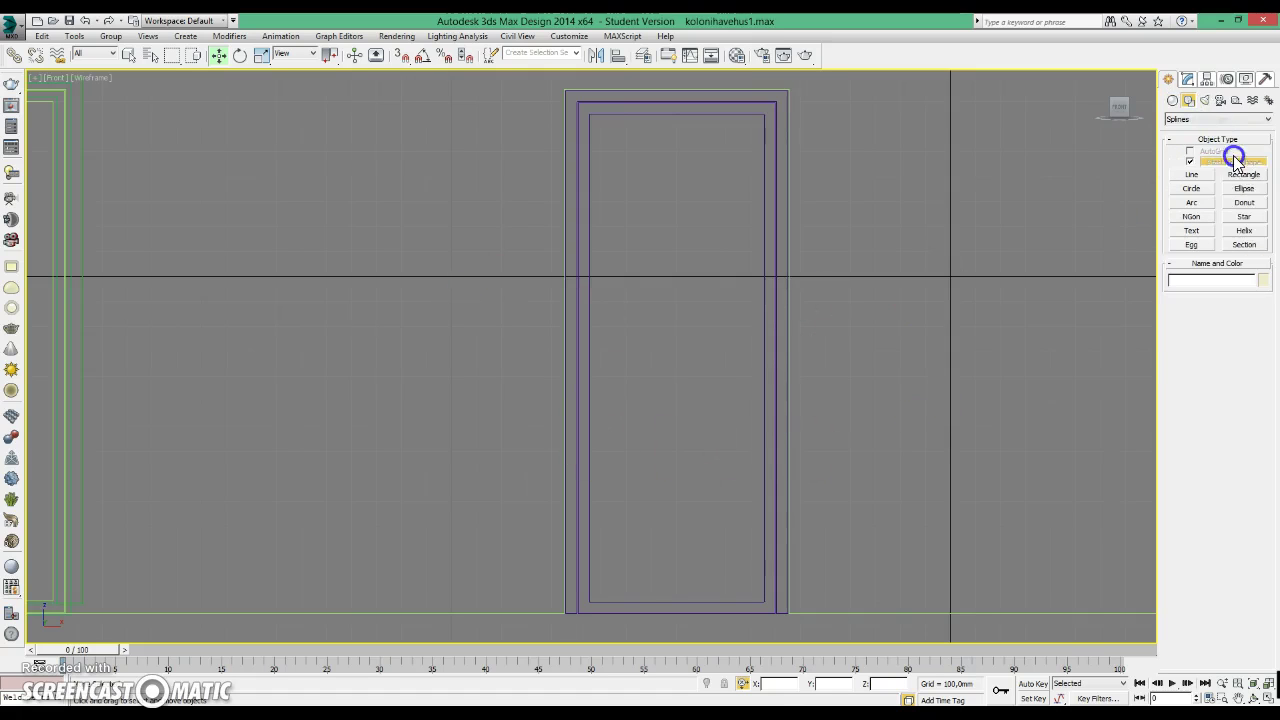
click(1243, 175)
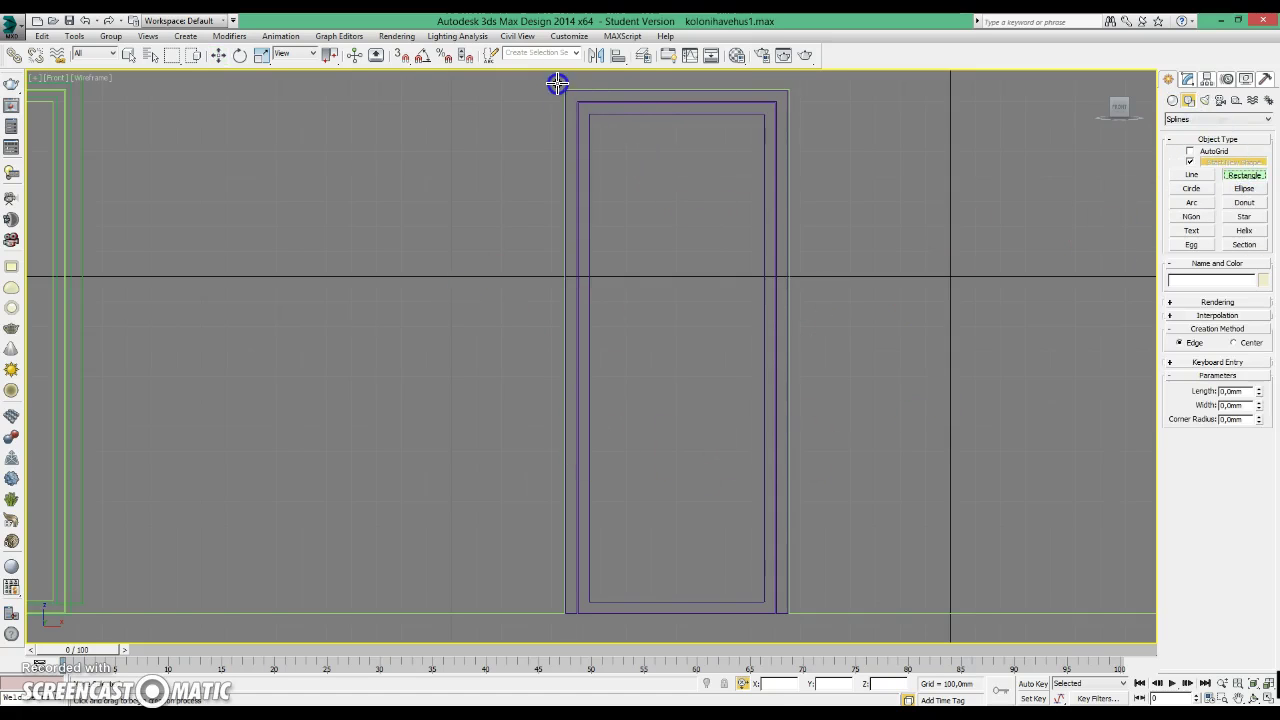
drag(557, 83, 809, 614)
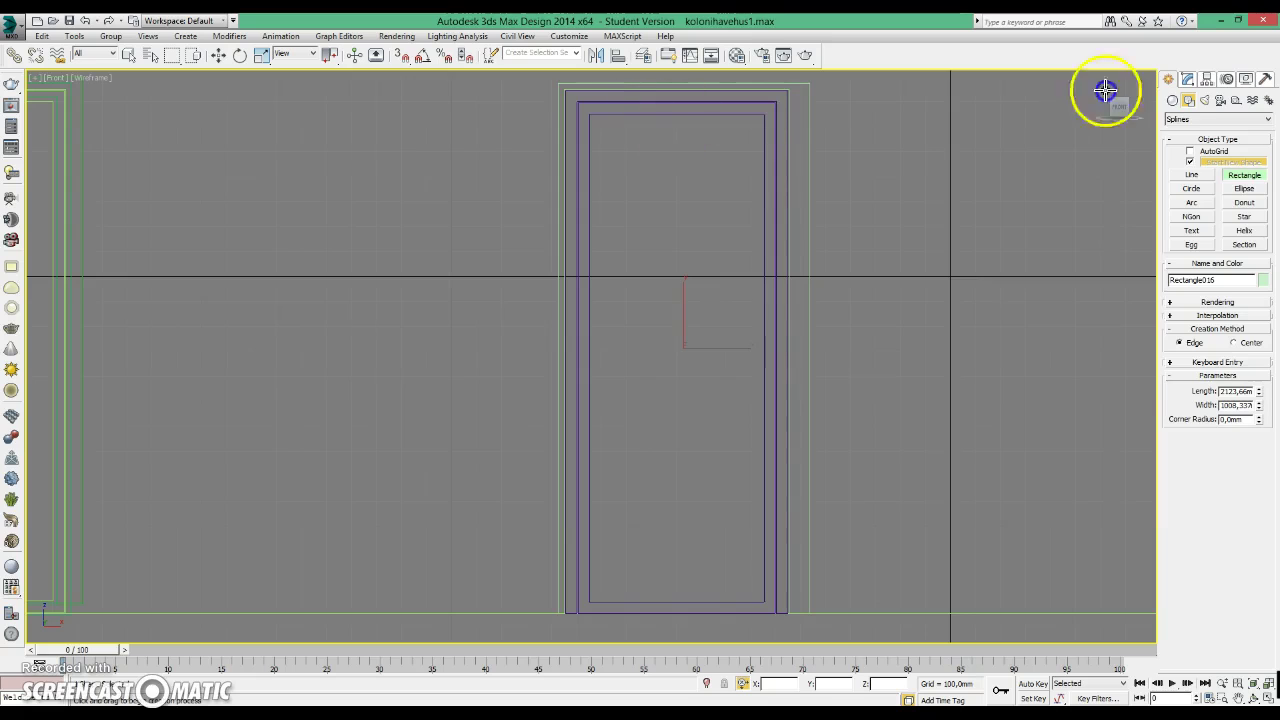
click(1189, 164)
click(650, 106)
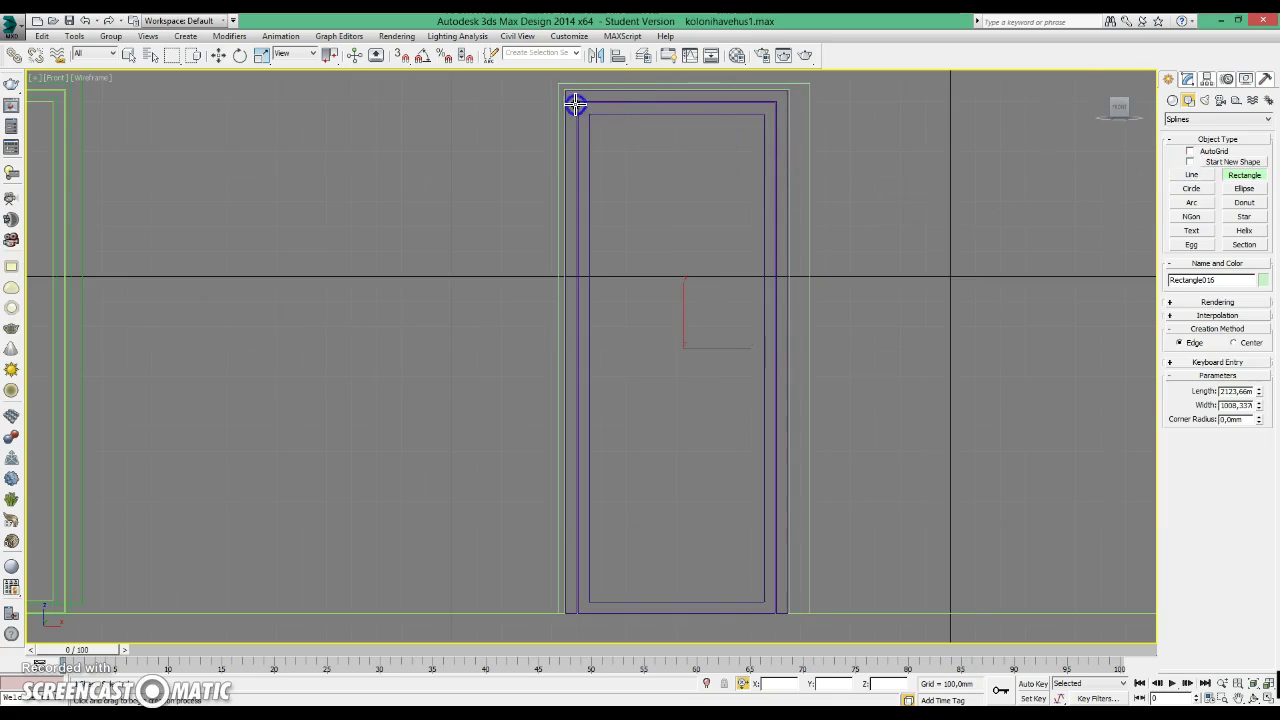
drag(585, 108, 769, 608)
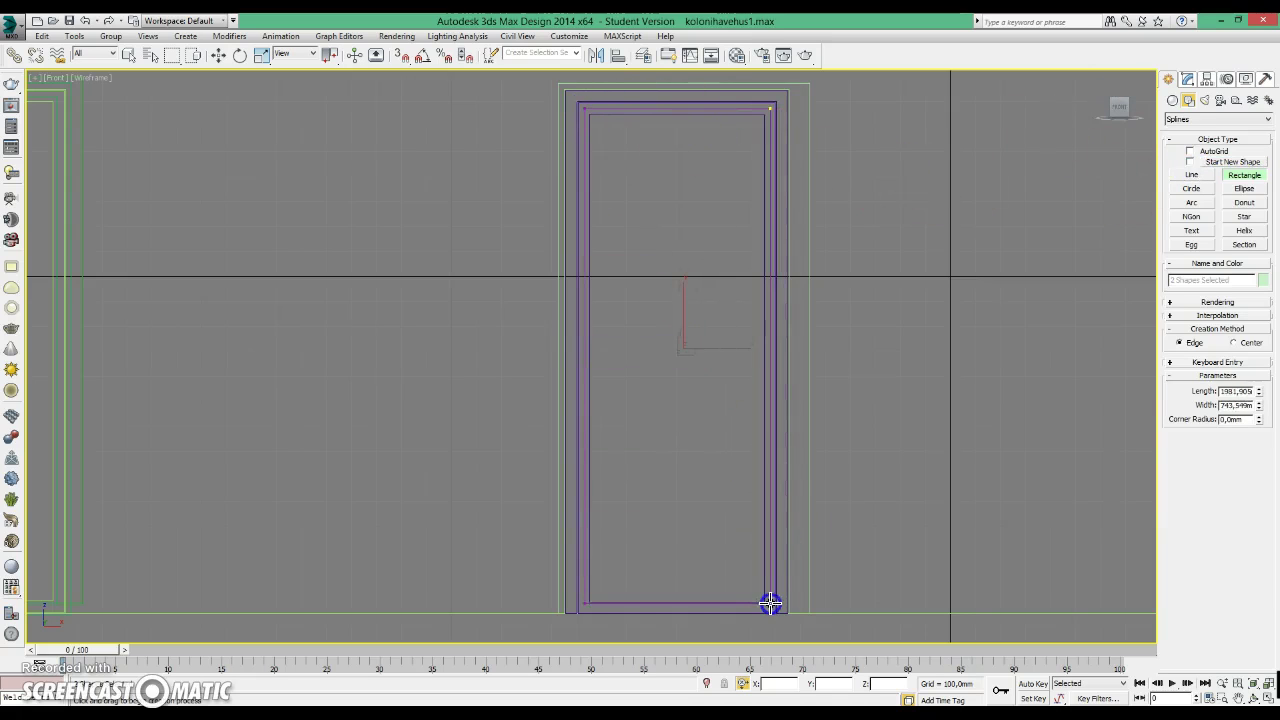
click(801, 590)
Add an Extrude modifier to Rectangle016 and adjust its extrusion amount.
click(1200, 106)
click(1188, 80)
click(1205, 116)
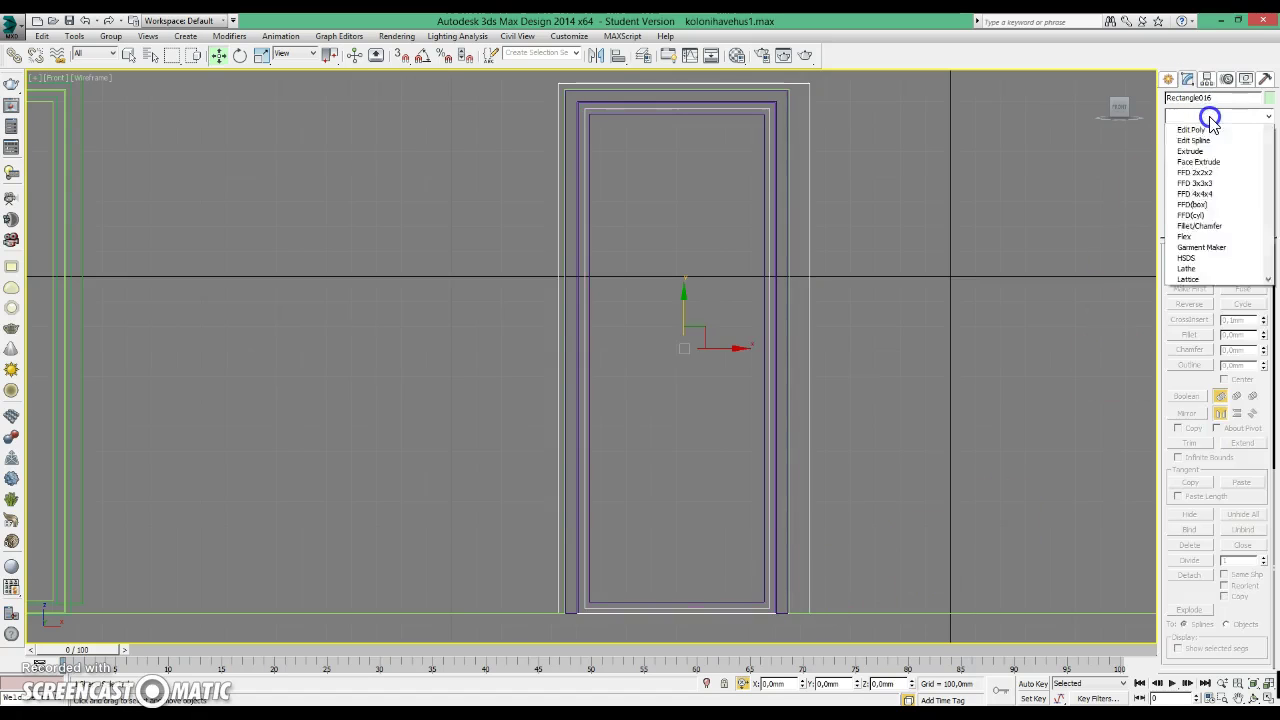
scroll(1200, 125, down, 2)
click(1188, 130)
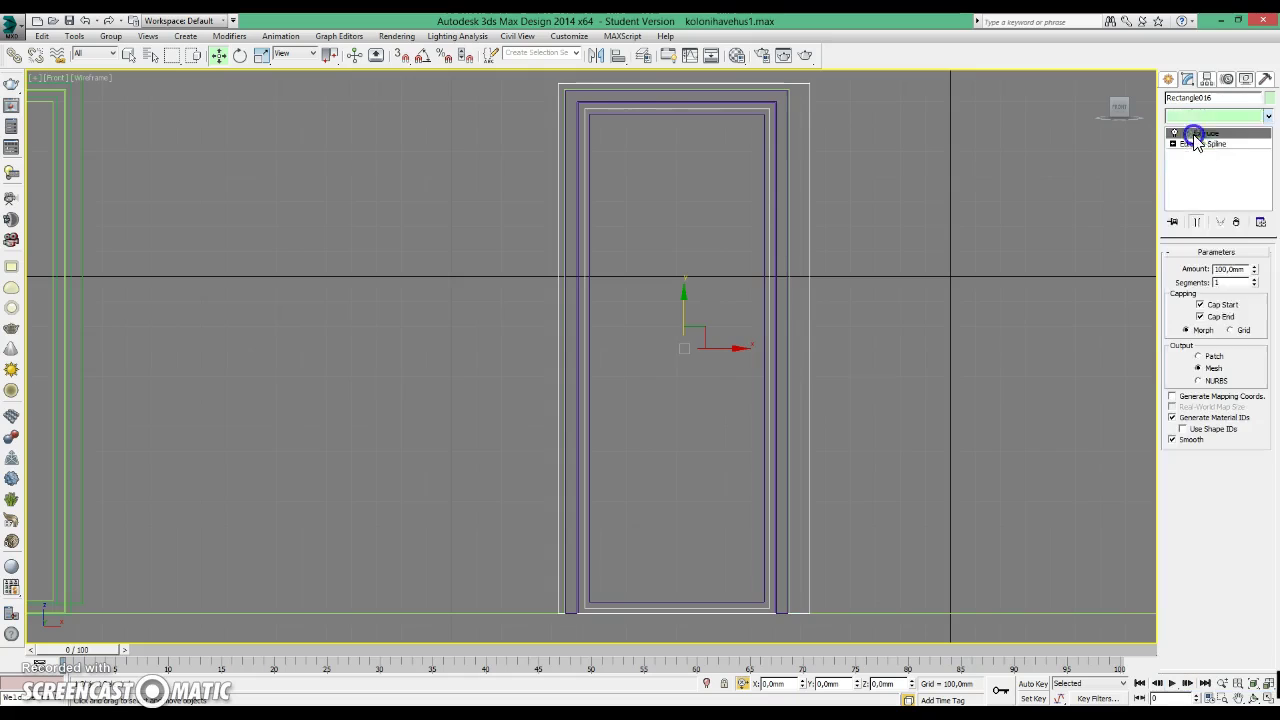
drag(1249, 269, 1083, 268)
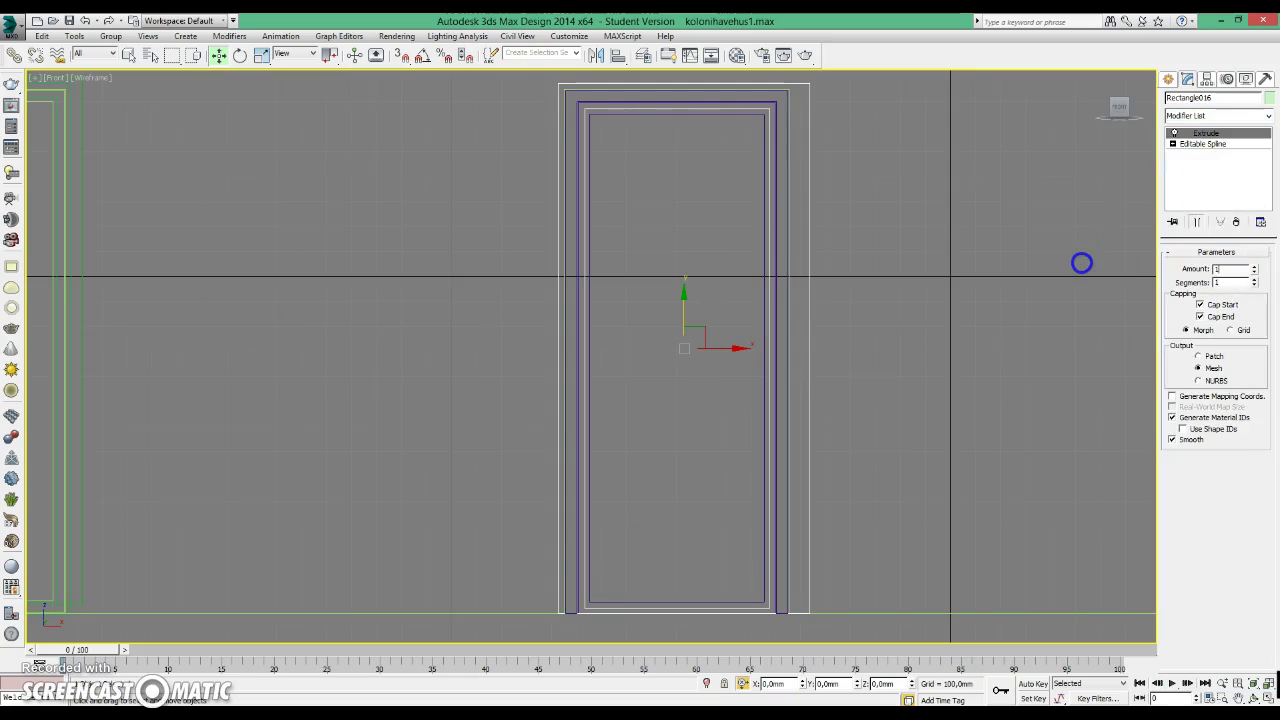
click(956, 180)
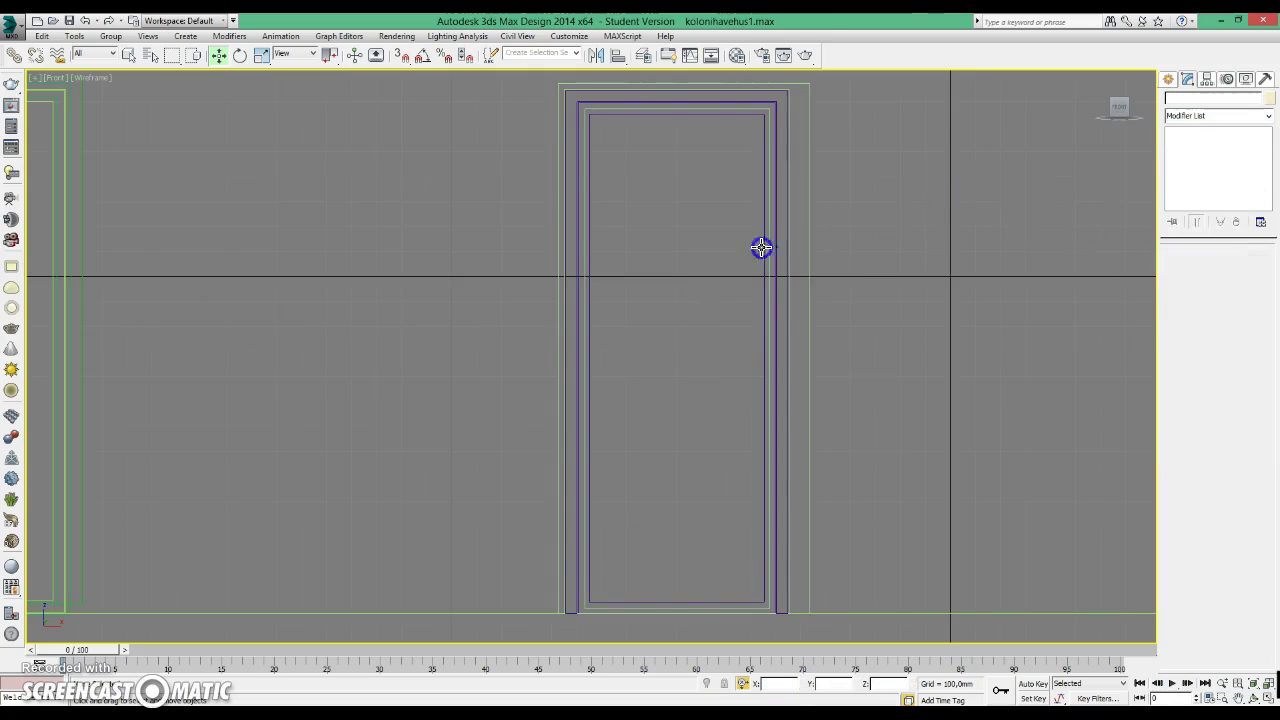
Create Box002, about 2137 × 1180 mm, covering the second door opening.
scroll(1074, 149, down, 3)
middle_drag(1032, 215, 1028, 223)
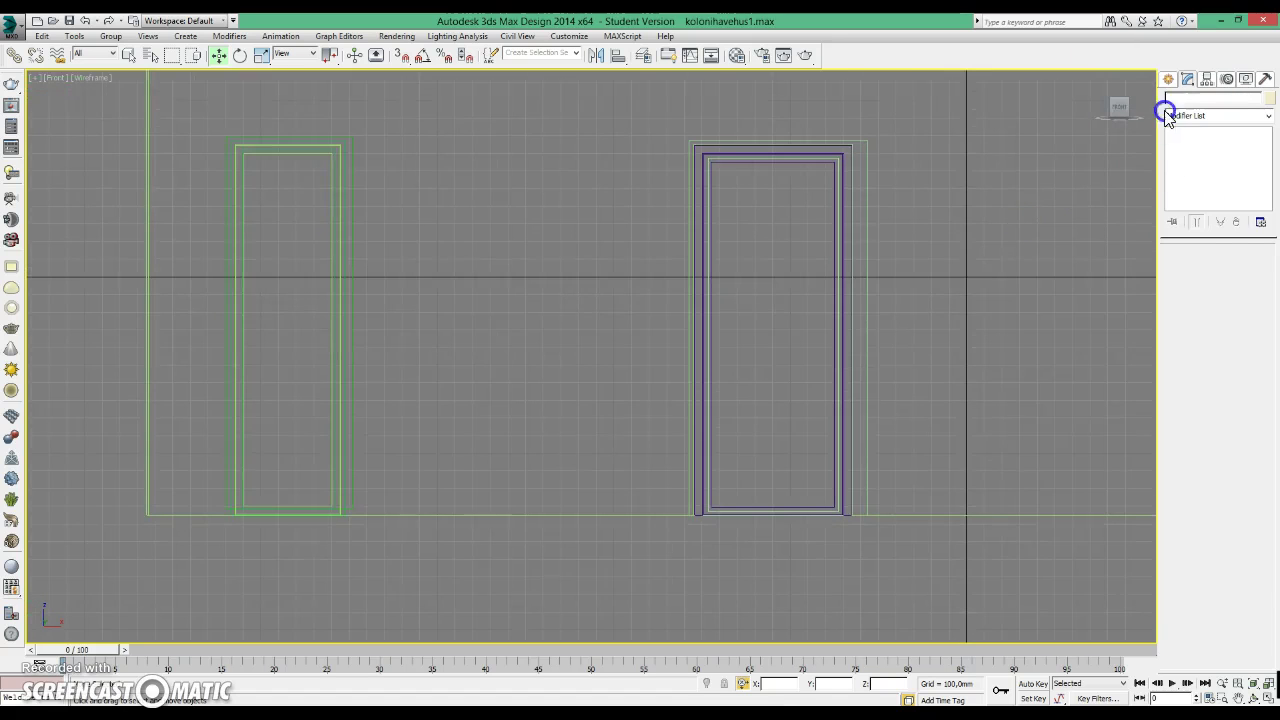
click(1168, 79)
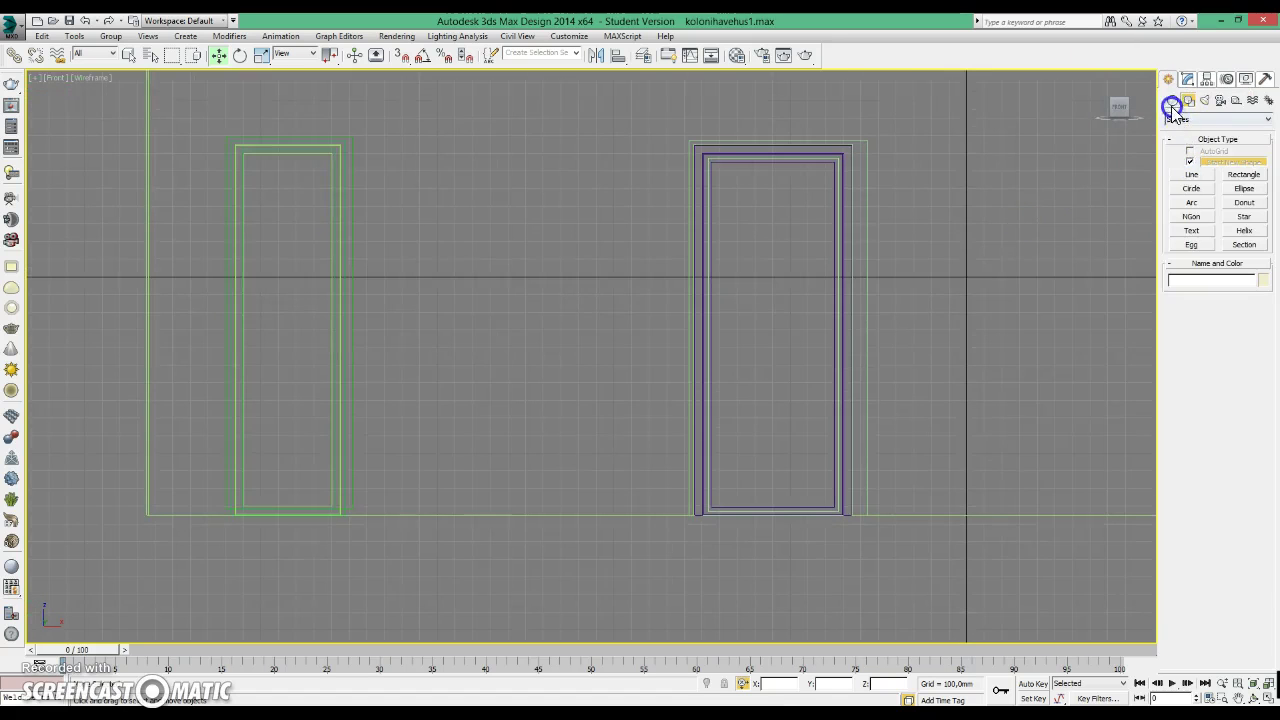
click(1173, 104)
click(1191, 164)
drag(674, 131, 887, 510)
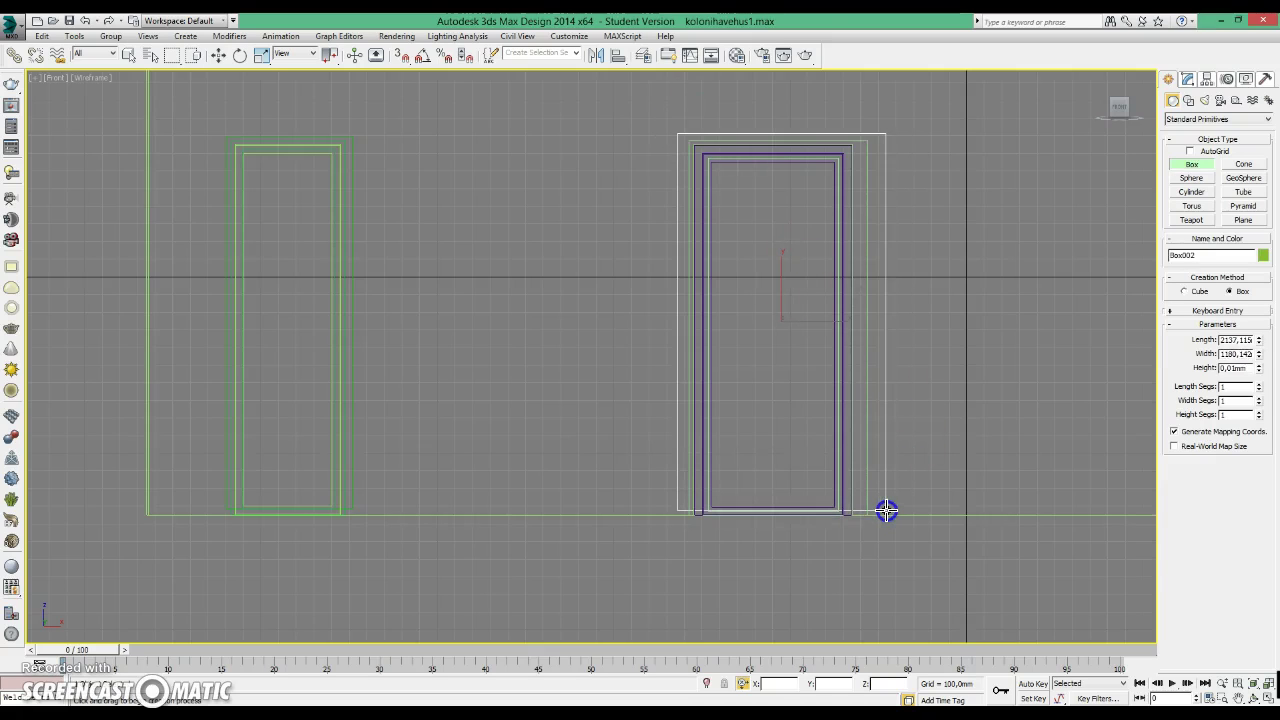
click(1203, 355)
click(1141, 302)
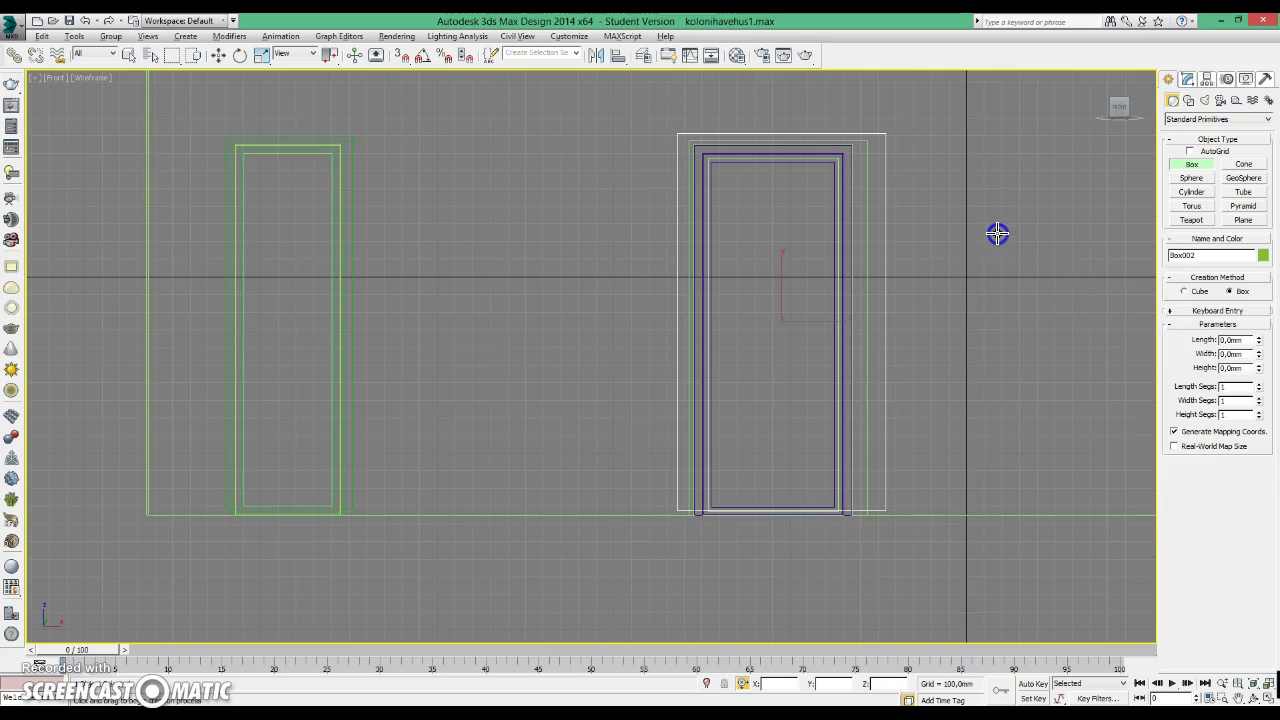
Restore the four-viewport layout with Alt+W.
key(alt+w)
scroll(858, 455, down, 3)
scroll(743, 453, down, 3)
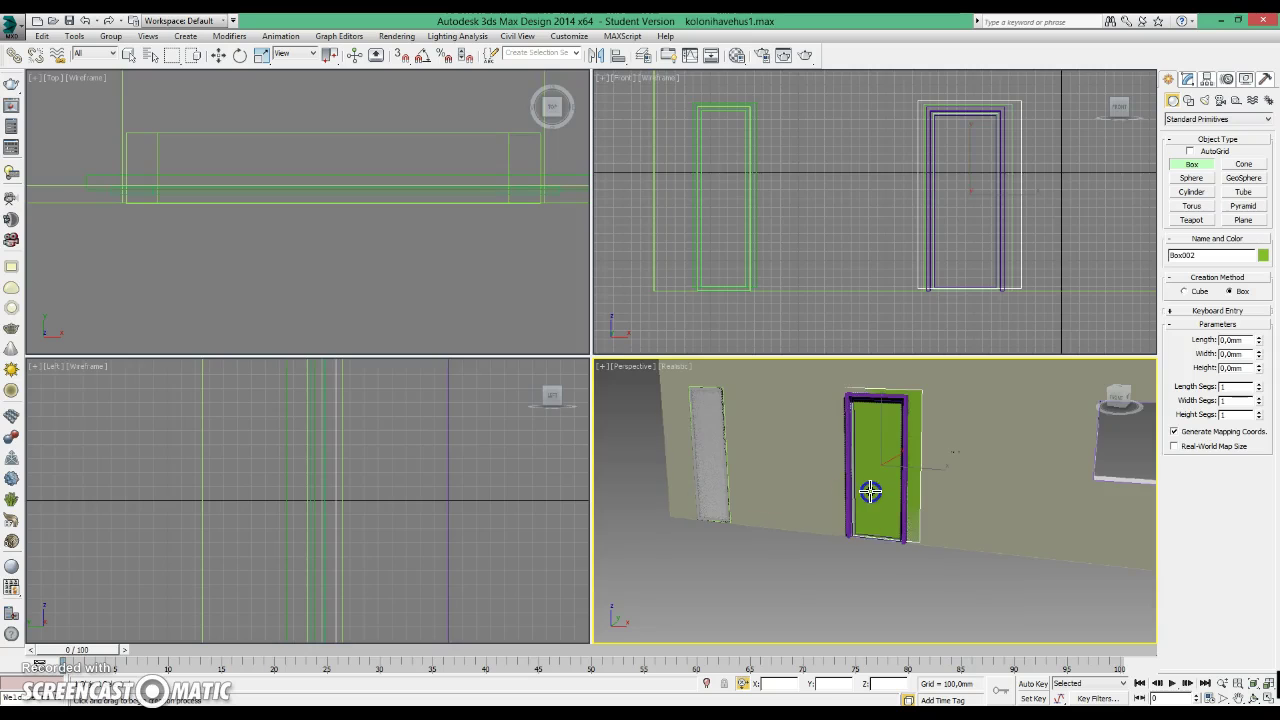
In a maximized Top view, move door outline Rectangle015 up in Y toward the wall.
key(alt+w)
key(alt+w)
click(423, 266)
key(alt+w)
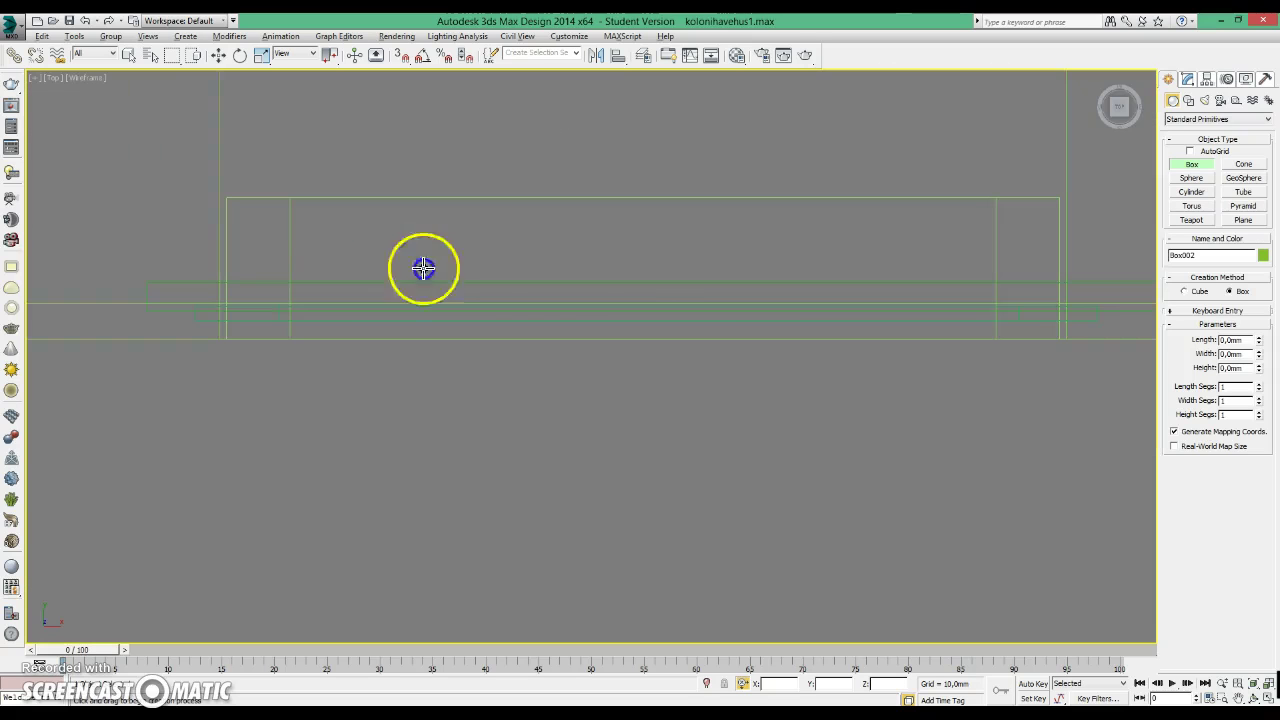
scroll(583, 340, down, 3)
scroll(566, 366, up, 3)
scroll(580, 346, up, 3)
middle_drag(580, 346, 846, 571)
key(w)
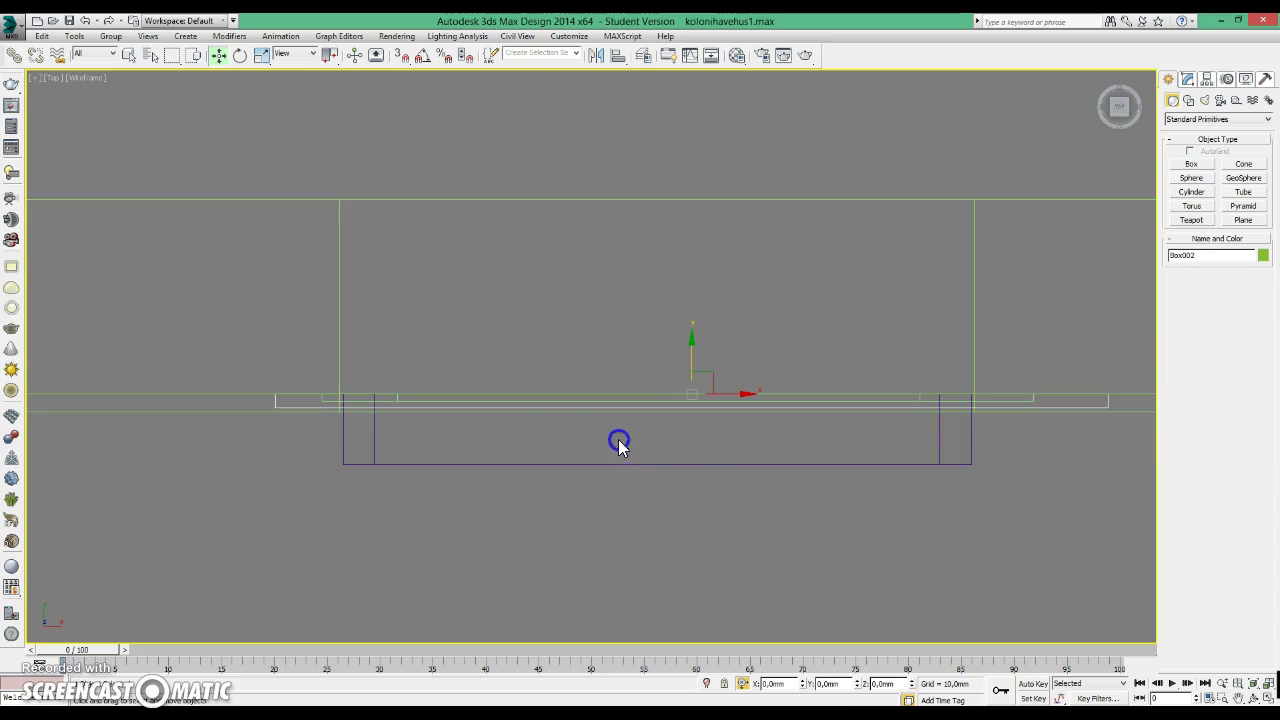
drag(314, 425, 1003, 558)
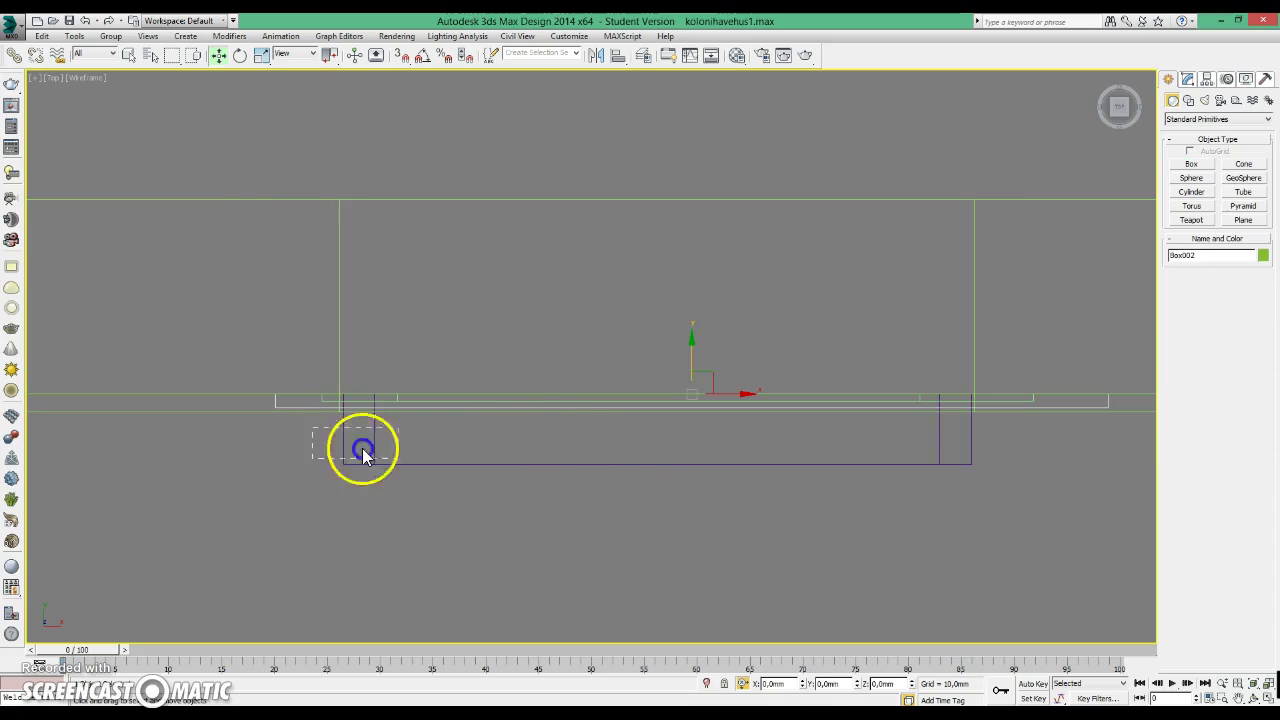
drag(655, 347, 655, 295)
click(359, 383)
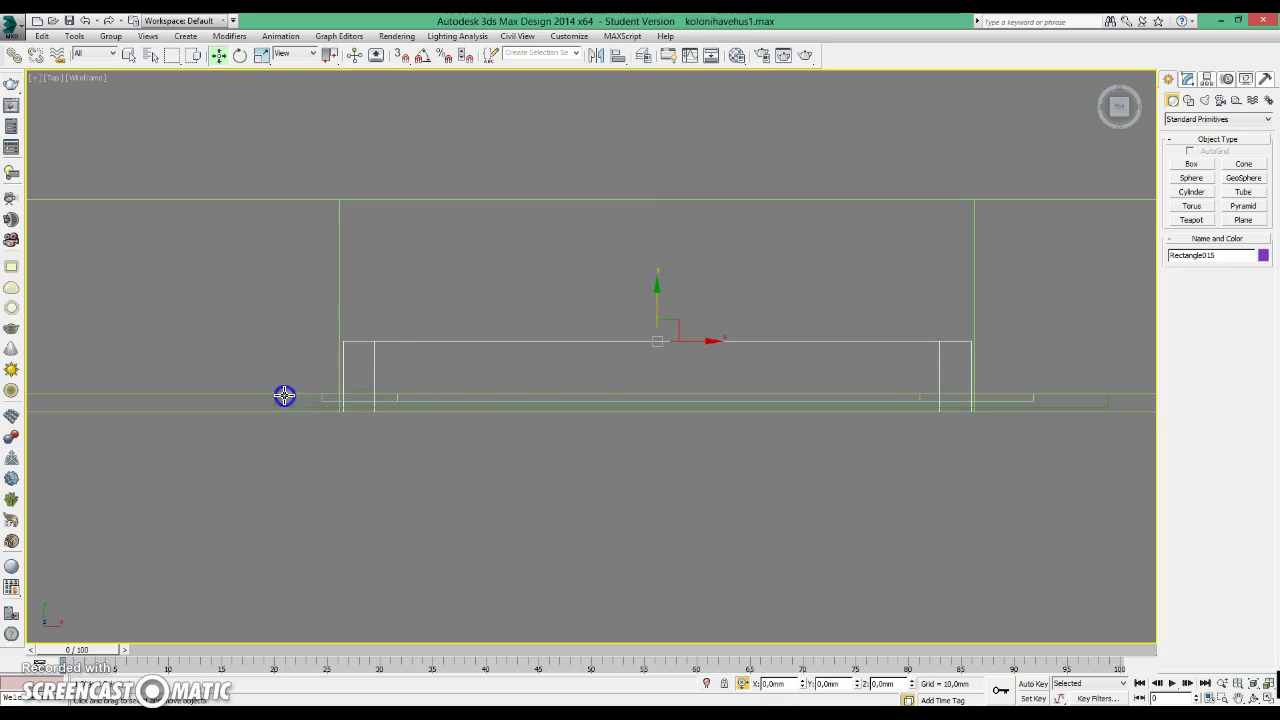
click(939, 421)
Shift Box002 by 2 mm in Y to seat it inside the door frame.
click(1071, 408)
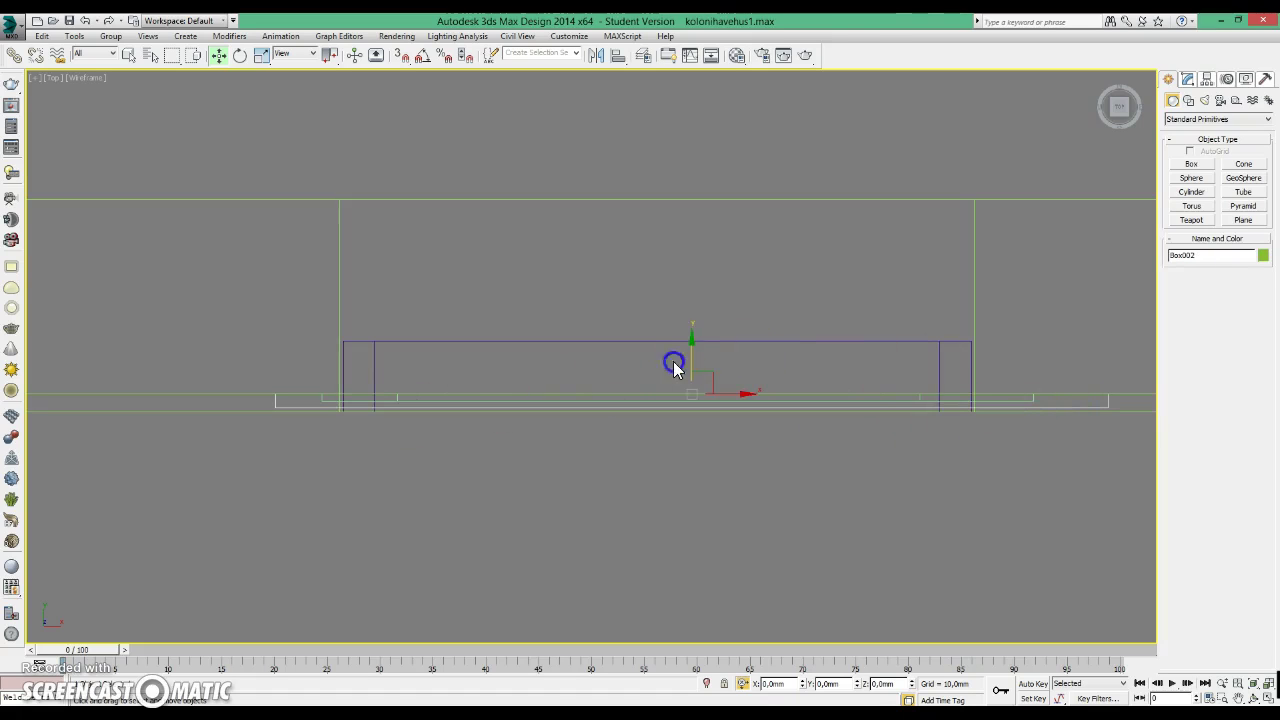
drag(691, 353, 699, 356)
click(848, 687)
double_click(847, 687)
key(Return)
click(763, 498)
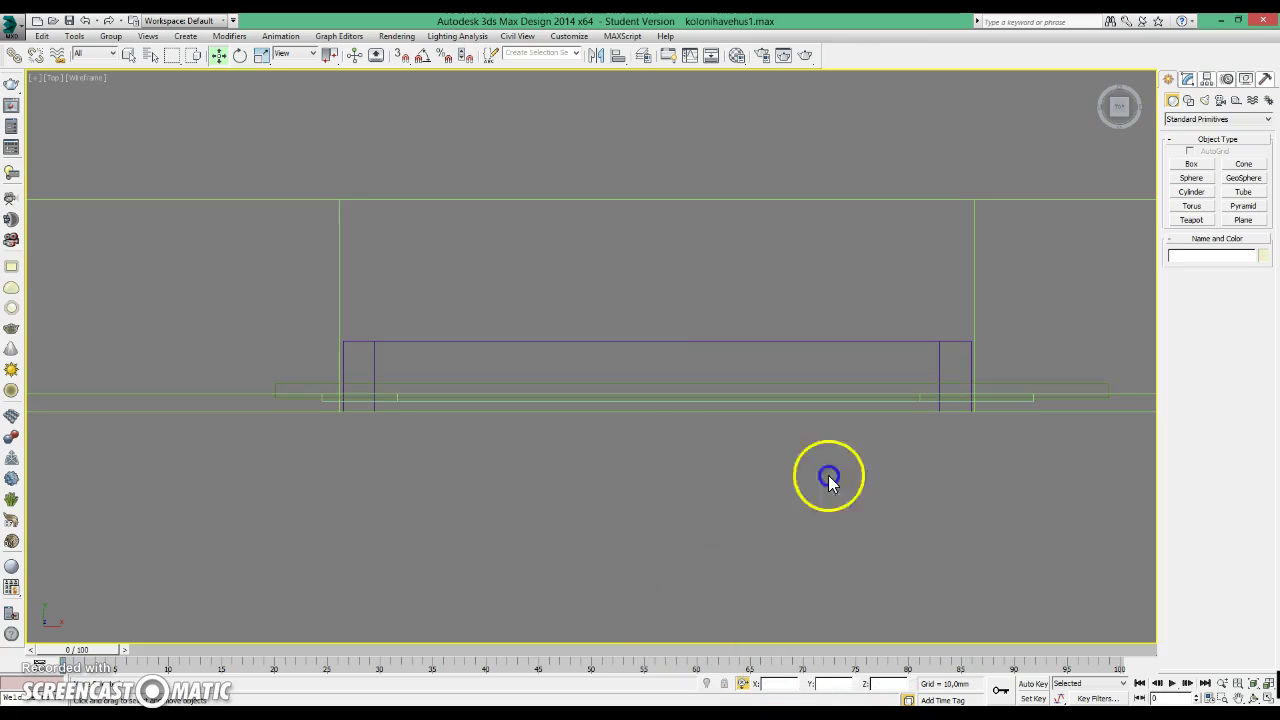
Return to four viewports and bring the door into view in Perspective.
key(alt+w)
scroll(820, 434, up, 5)
middle_drag(860, 457, 778, 438)
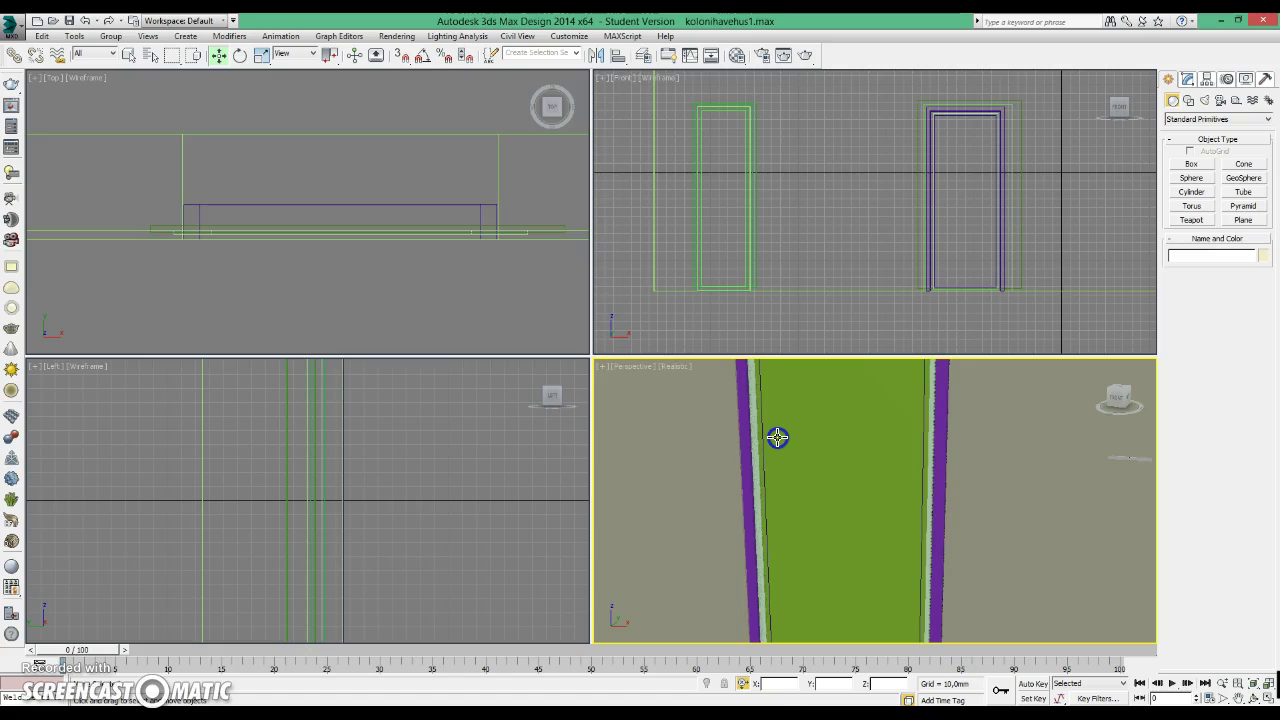
Apply the grey textured material from slot 04 to the door leaf.
key(m)
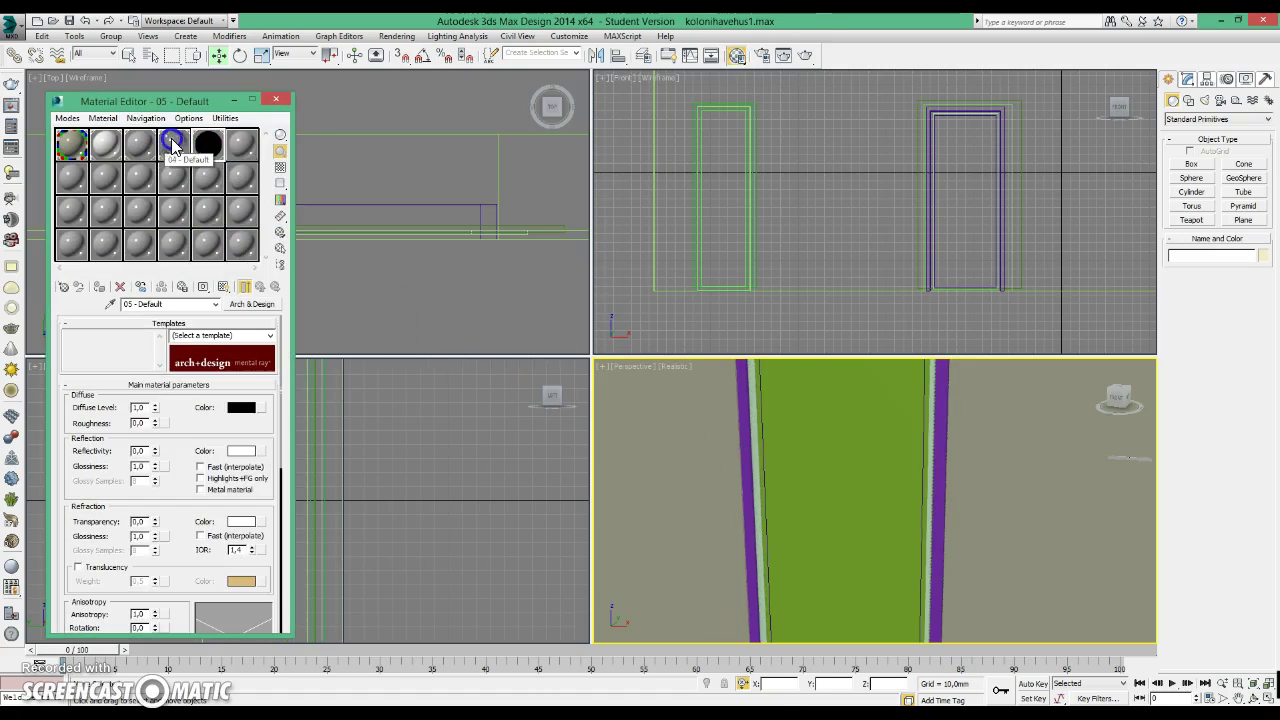
drag(172, 143, 794, 449)
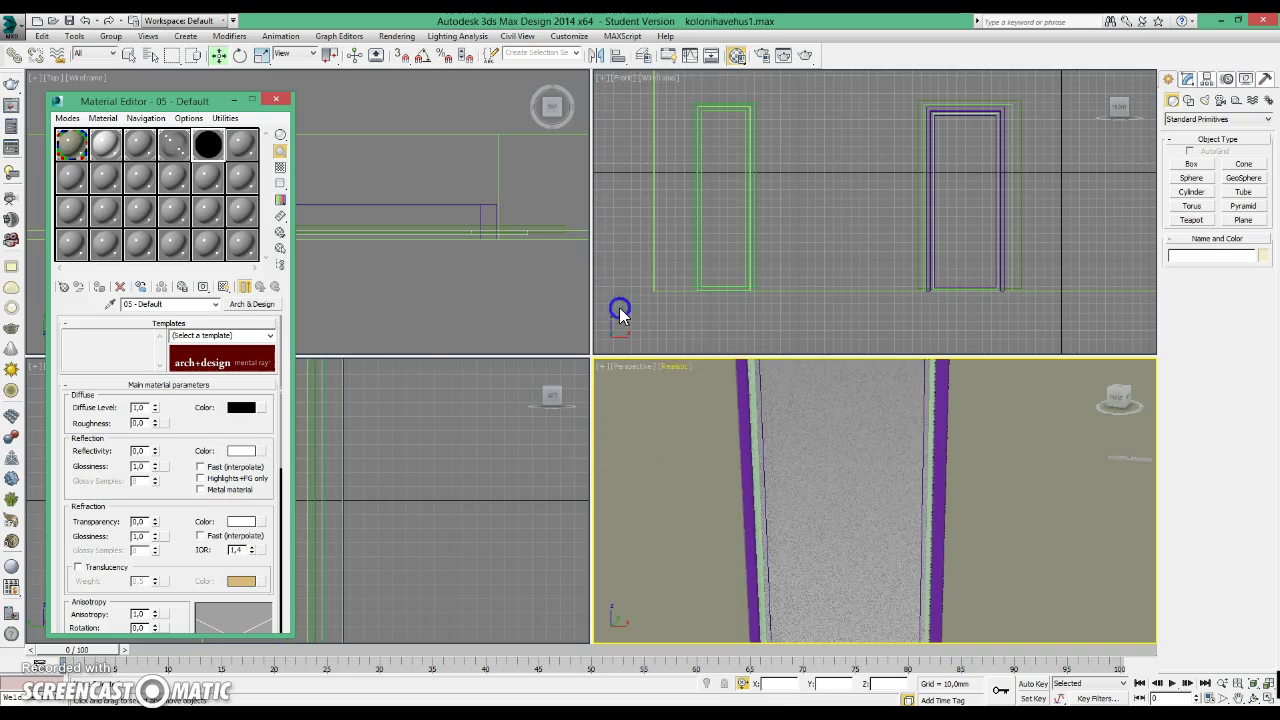
mouse_move(441, 252)
middle_down()
mouse_move(526, 249)
mouse_move(417, 229)
middle_up()
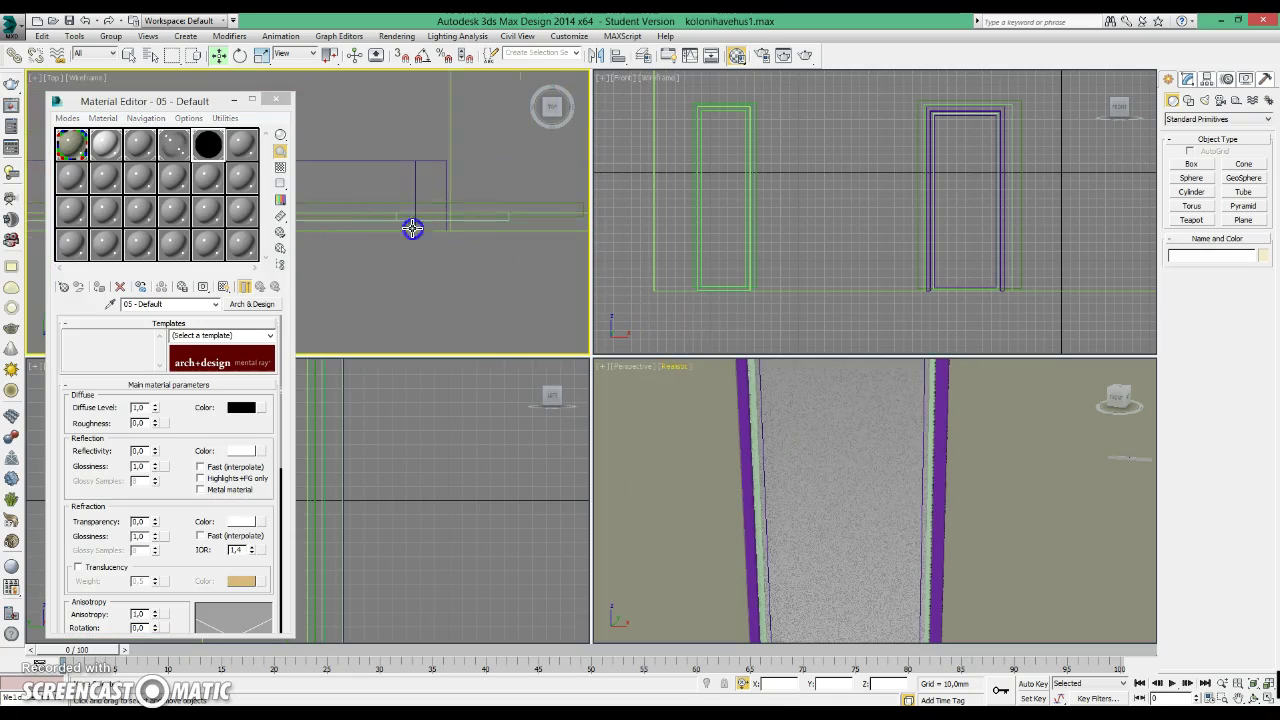
Assign black material 05 to Rectangle016 and grey 03 - Default to Rectangle015.
click(487, 221)
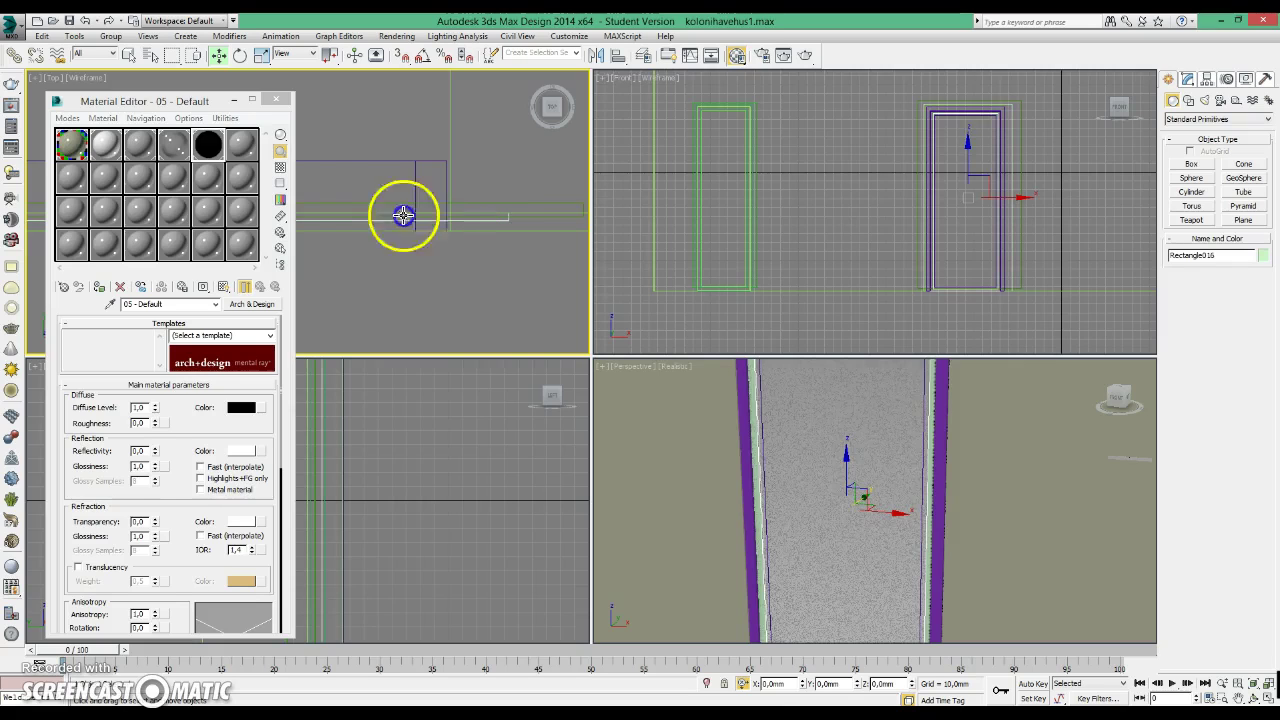
click(99, 289)
click(417, 220)
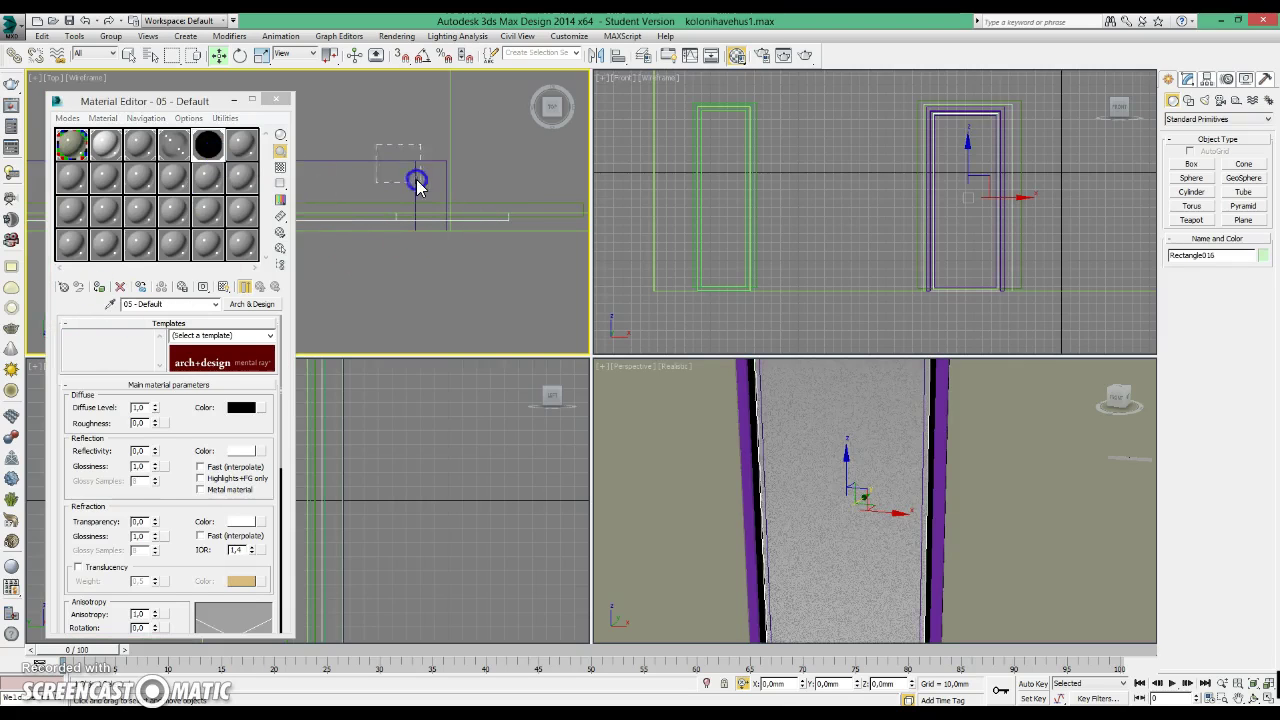
click(405, 221)
click(140, 146)
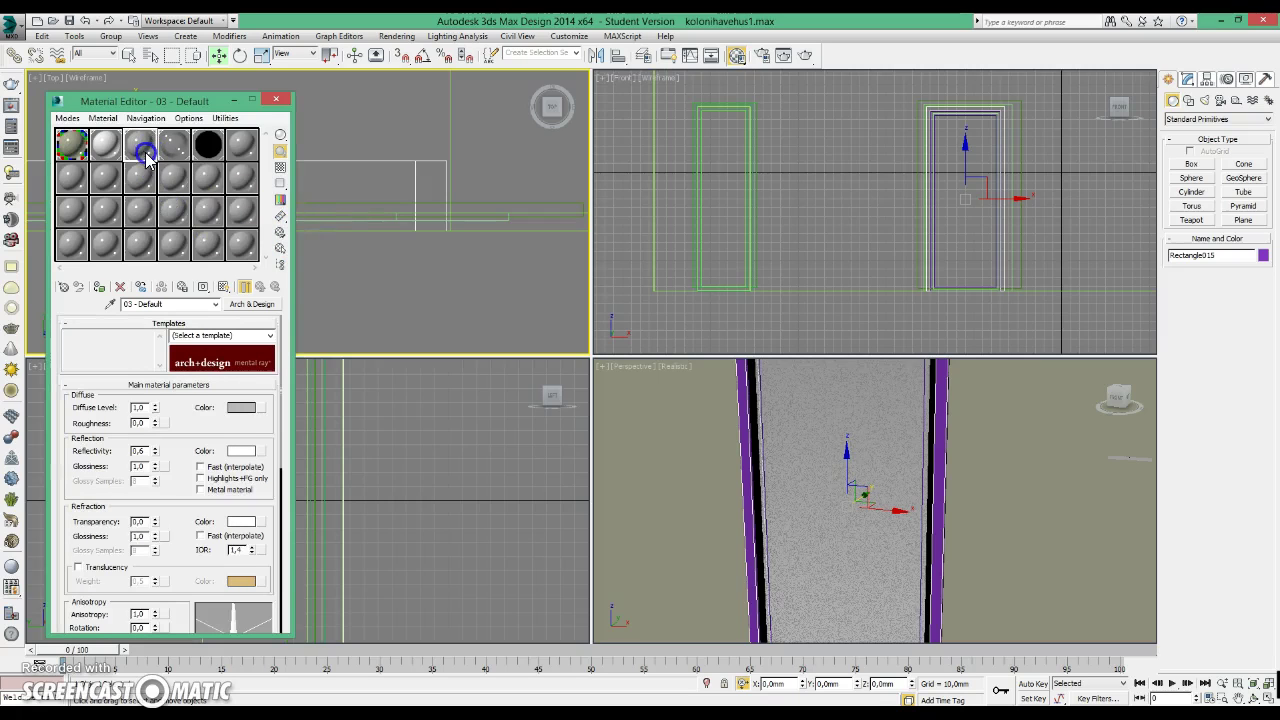
click(97, 287)
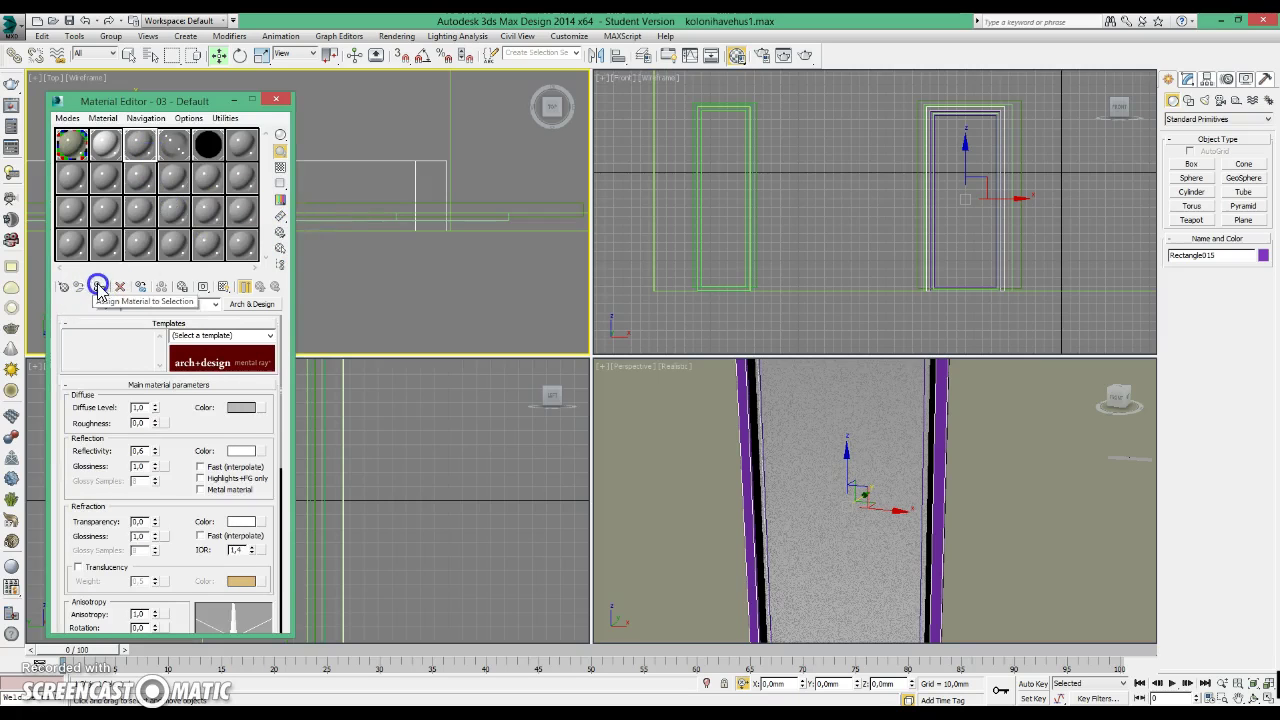
click(742, 343)
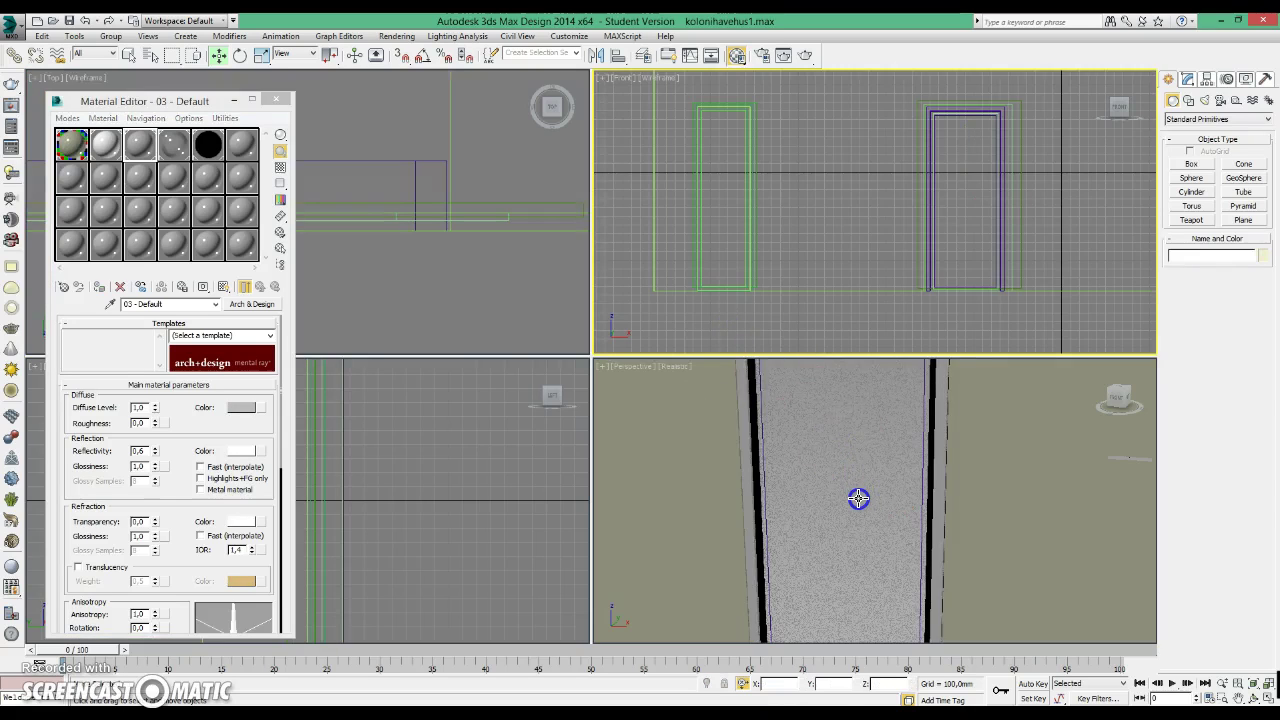
scroll(856, 497, down, 5)
scroll(864, 483, up, 5)
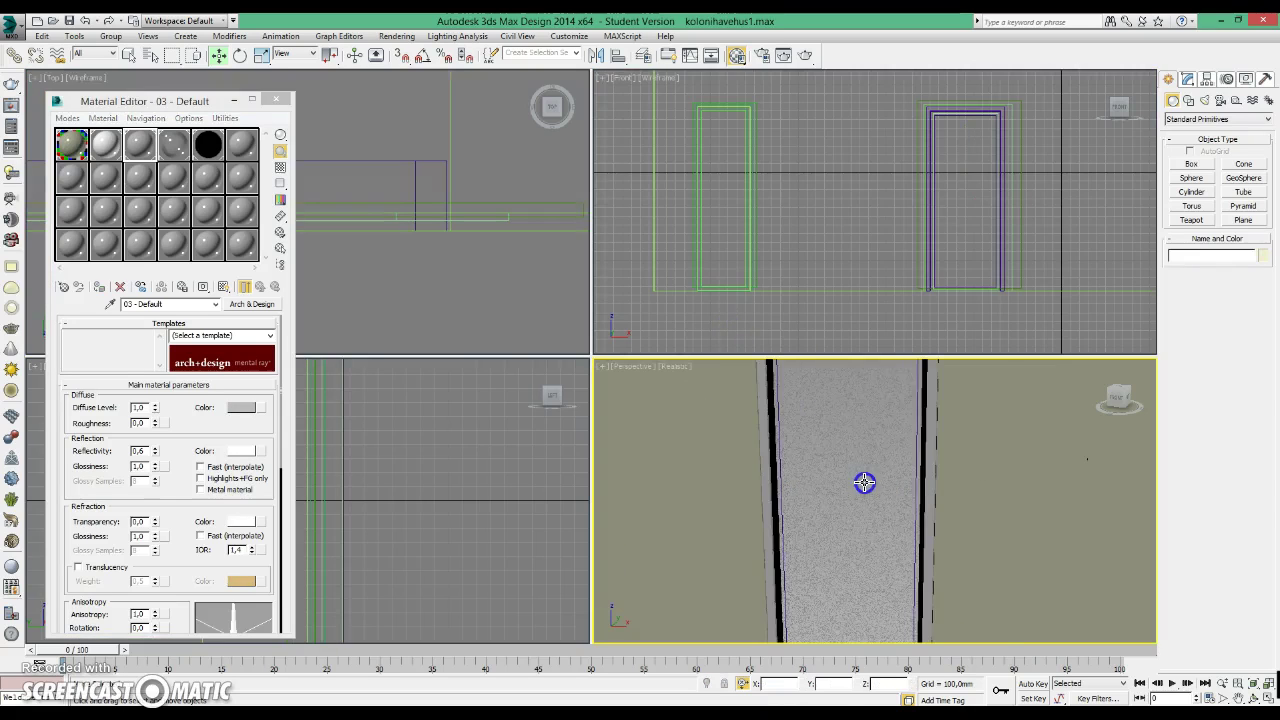
click(779, 413)
Add a 100 mm Extrude modifier to door frame outline Rectangle005.
click(779, 413)
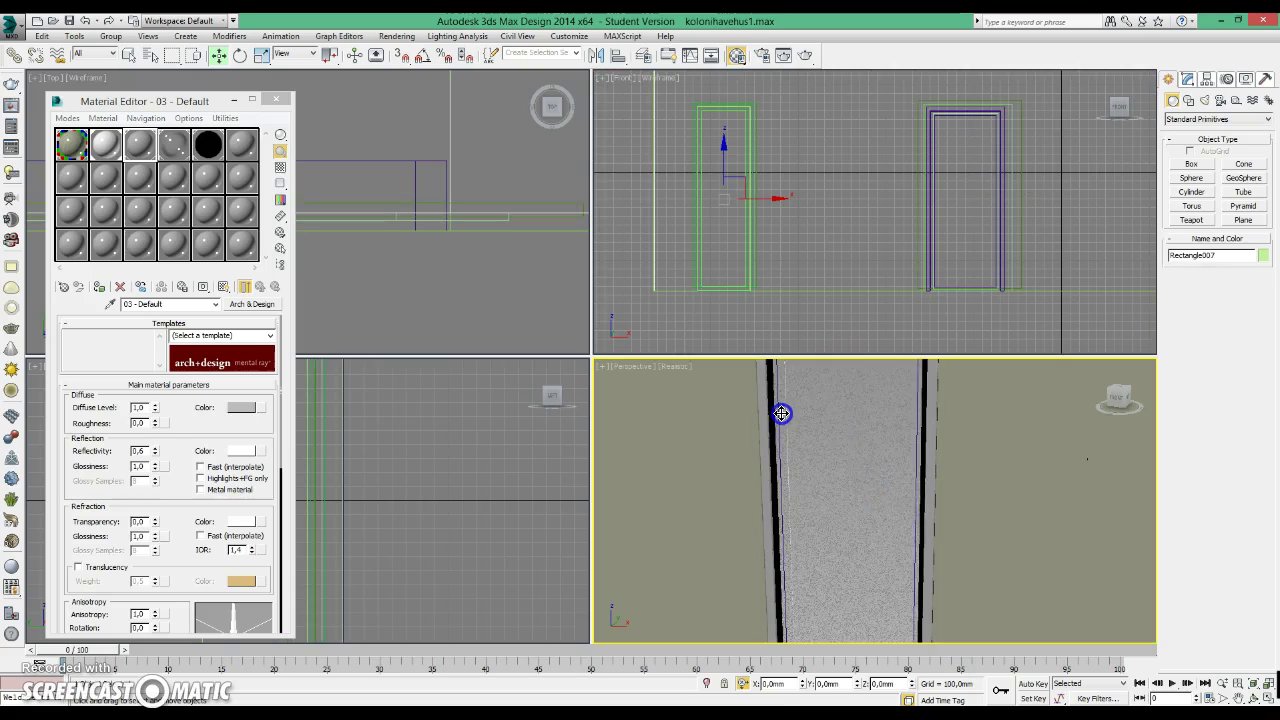
click(643, 310)
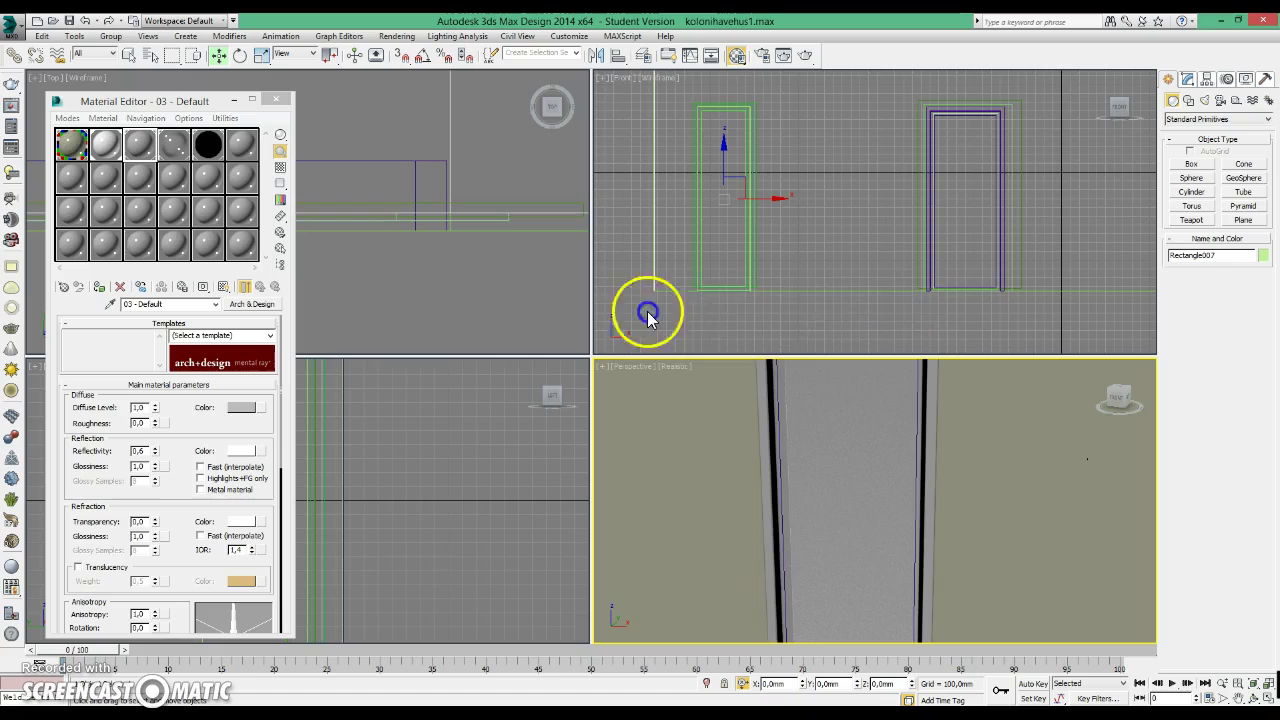
scroll(953, 281, up, 5)
scroll(904, 278, up, 3)
click(841, 283)
click(1187, 78)
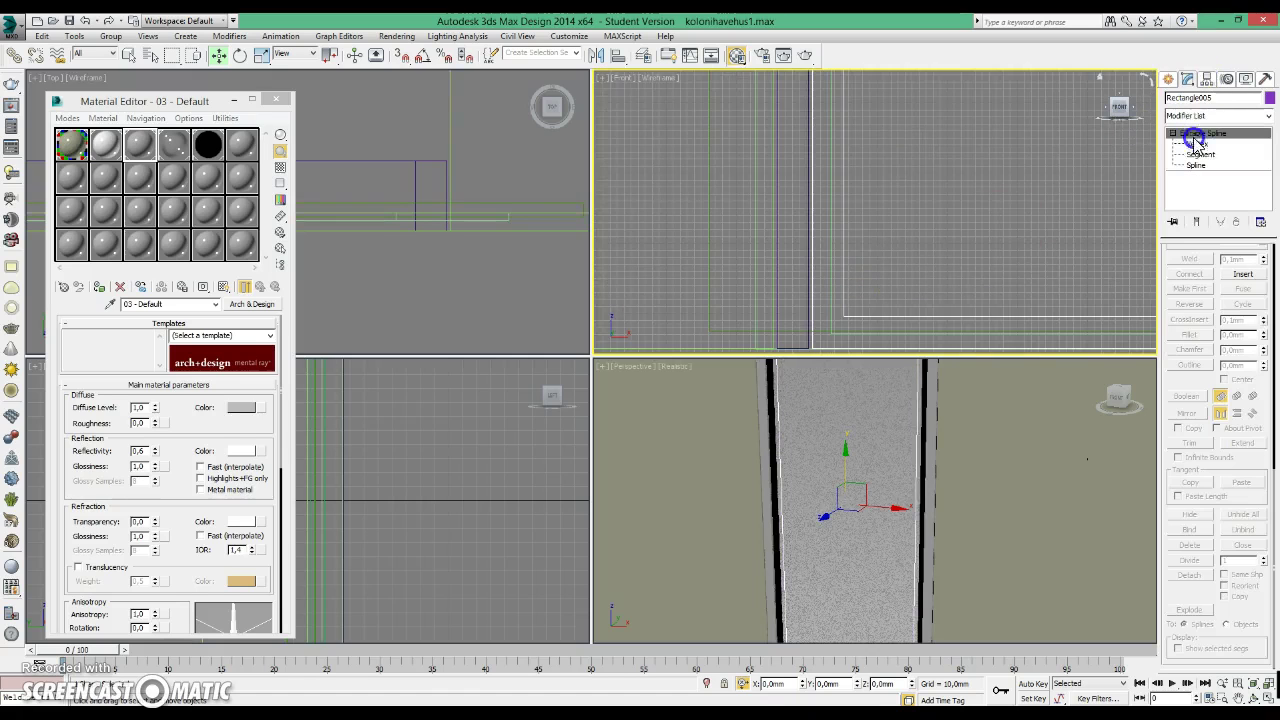
click(1203, 116)
text(ex)
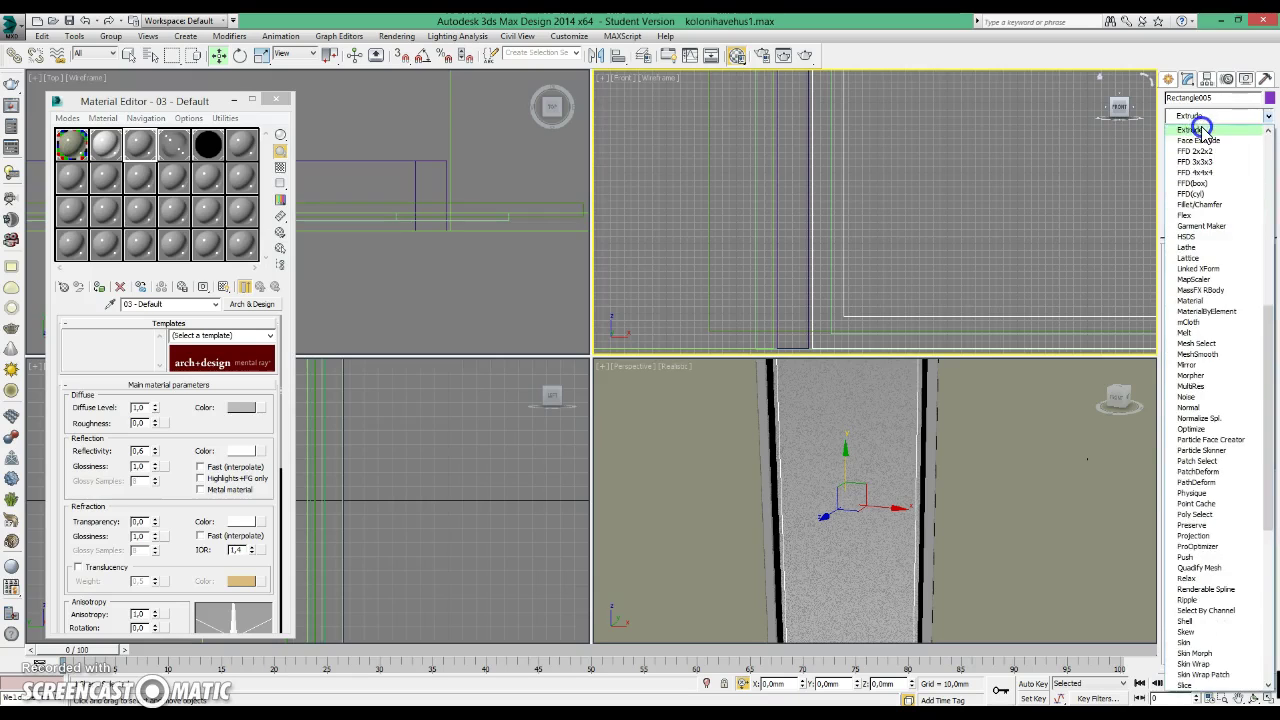
click(1200, 128)
double_click(1245, 269)
key(Return)
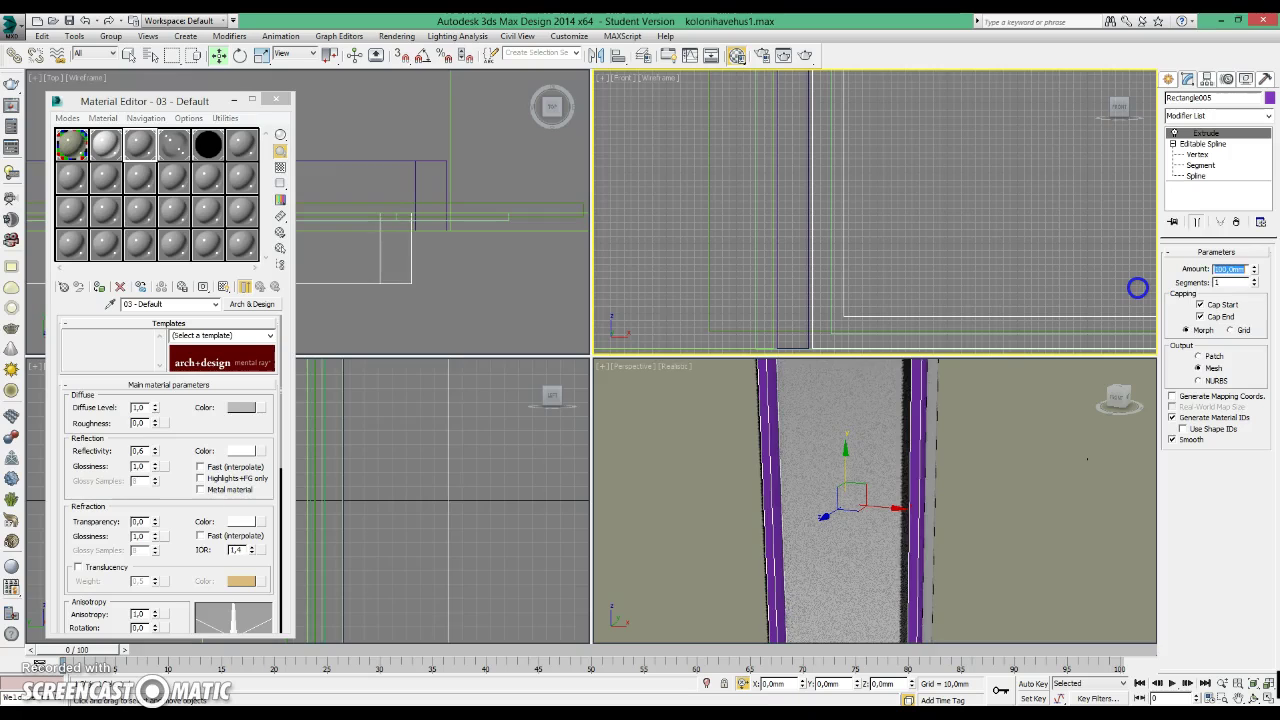
Give the extruded frame the grey 03 - Default material and slide it along Y into place.
click(99, 286)
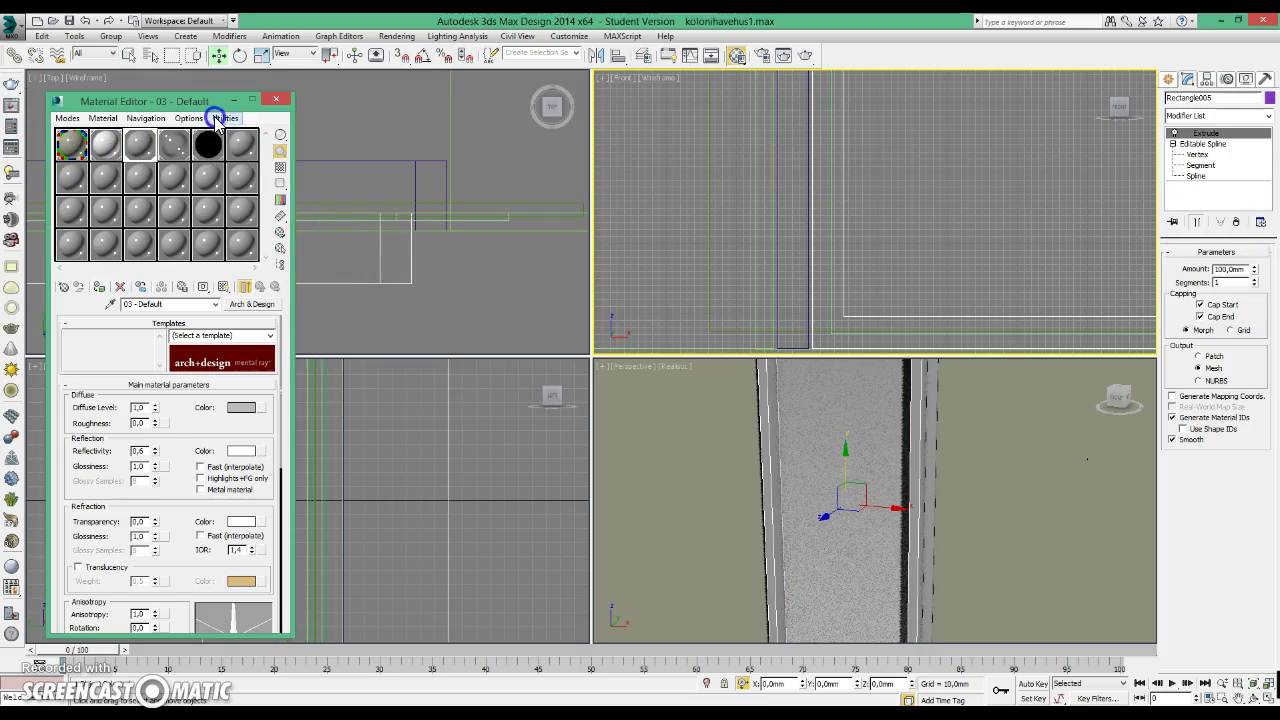
click(276, 99)
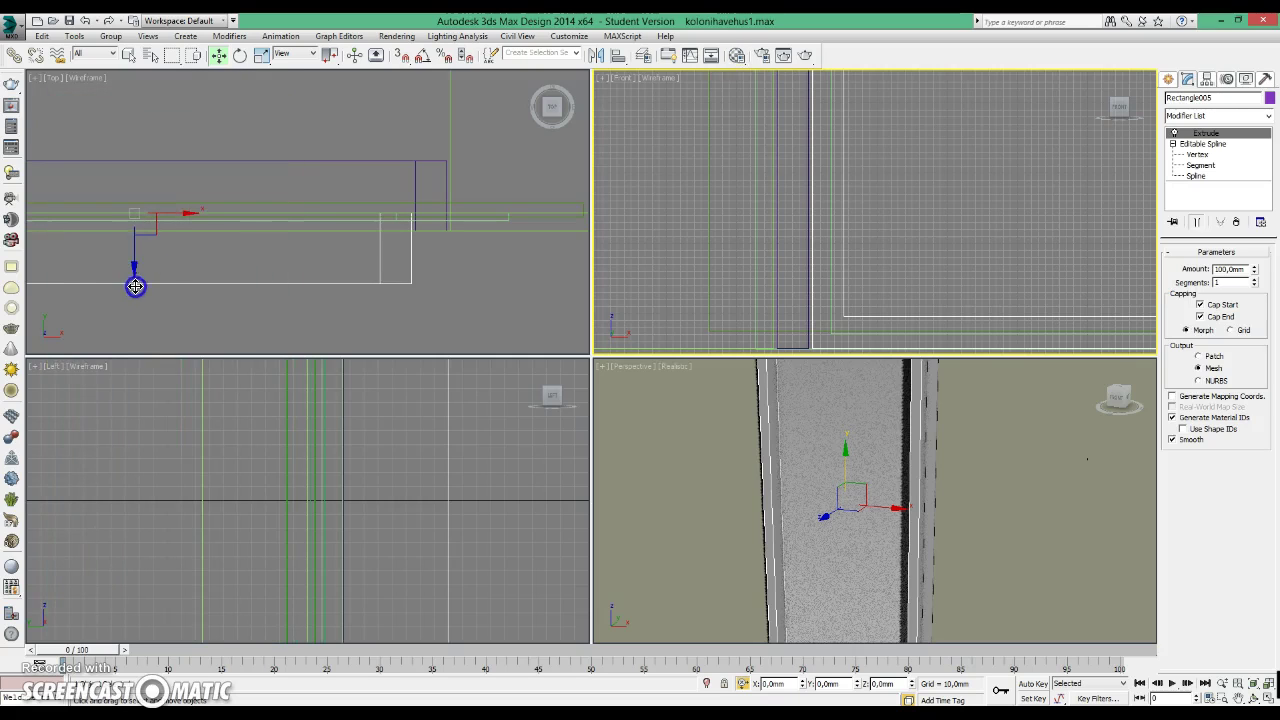
drag(131, 259, 157, 130)
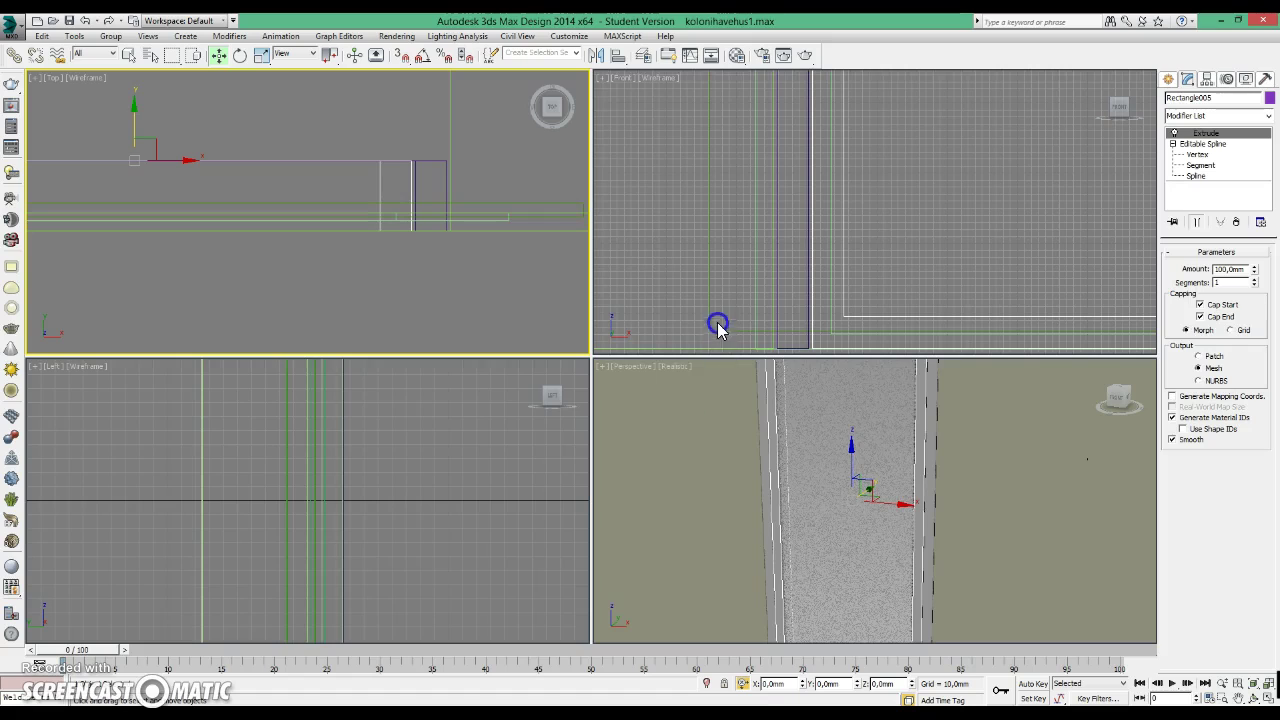
Orbit the Perspective view to reveal the second door and the window opening.
click(757, 449)
key(z)
click(834, 583)
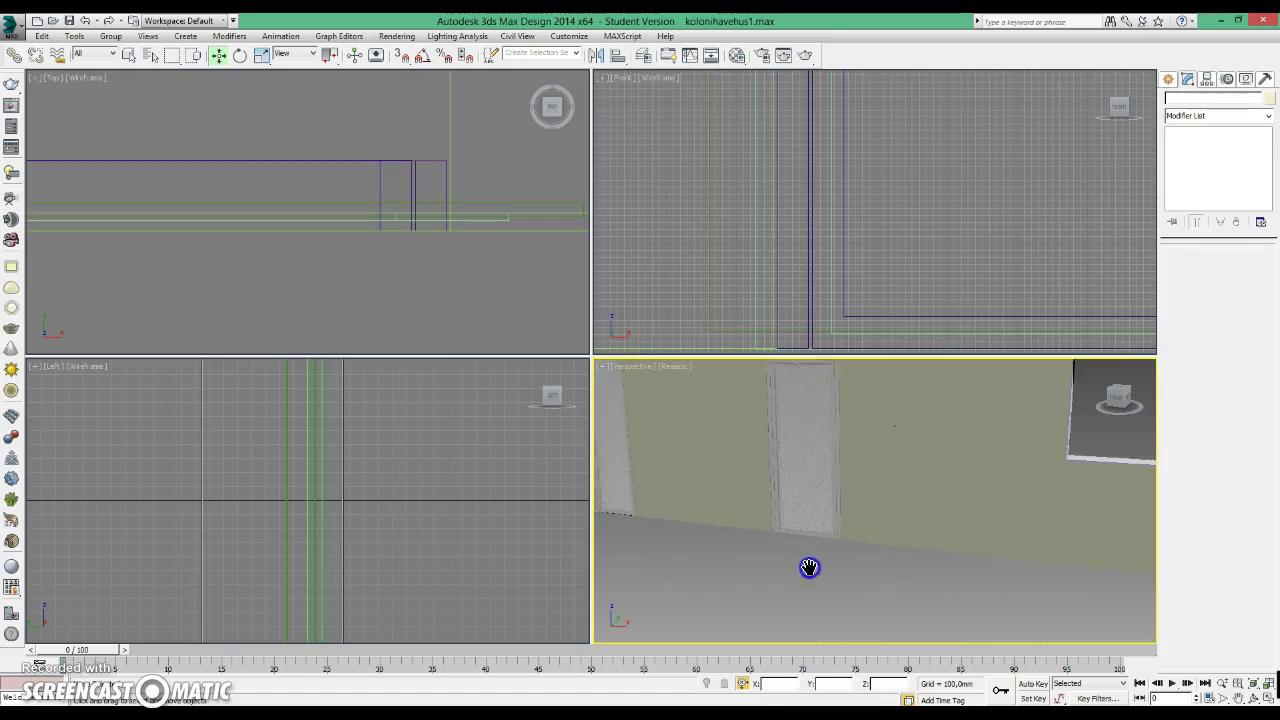
alt+middle_drag(808, 566, 911, 600)
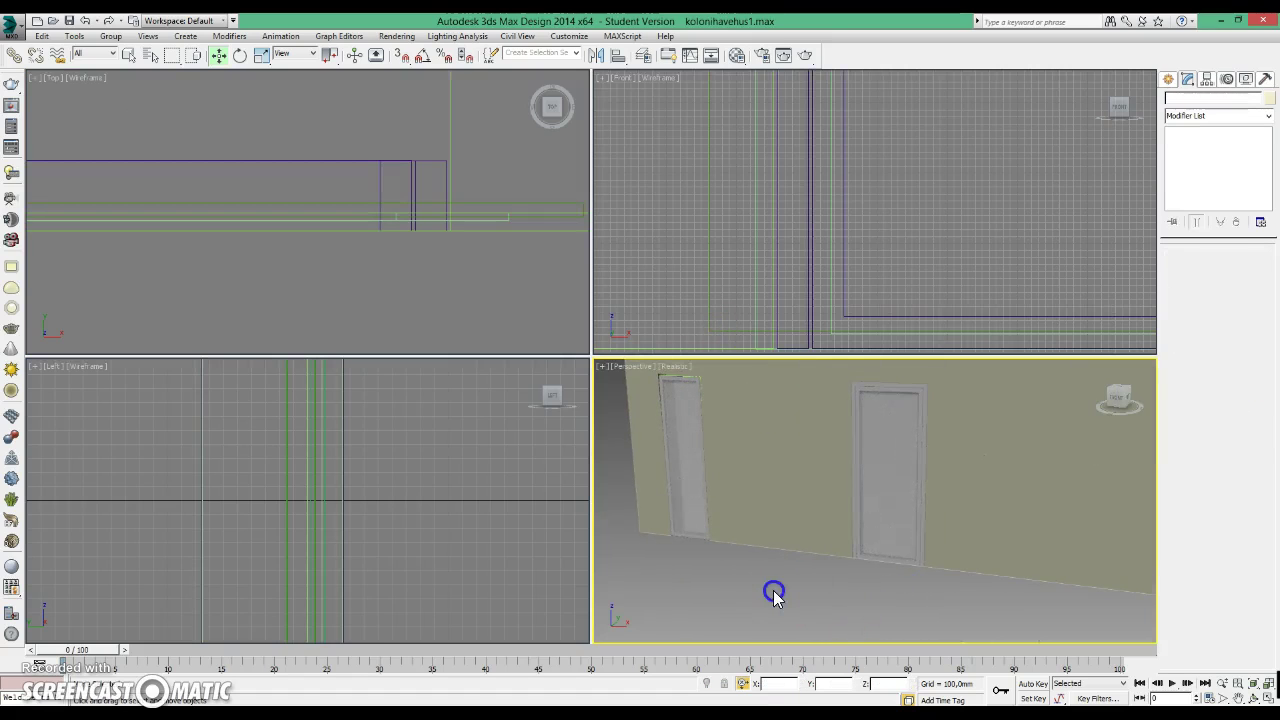
alt+middle_drag(974, 551, 866, 368)
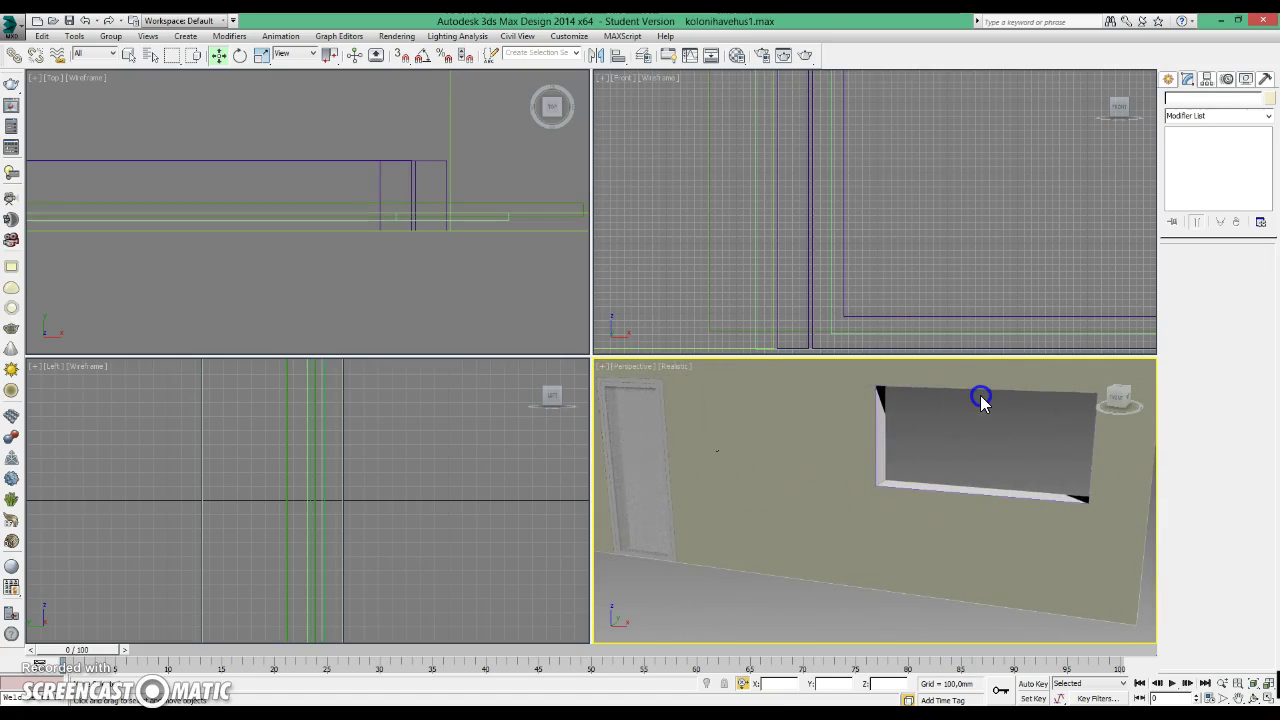
click(921, 433)
Apply a material sample to door leaf Box002, then review the wall and both doors.
key(m)
drag(244, 200, 652, 497)
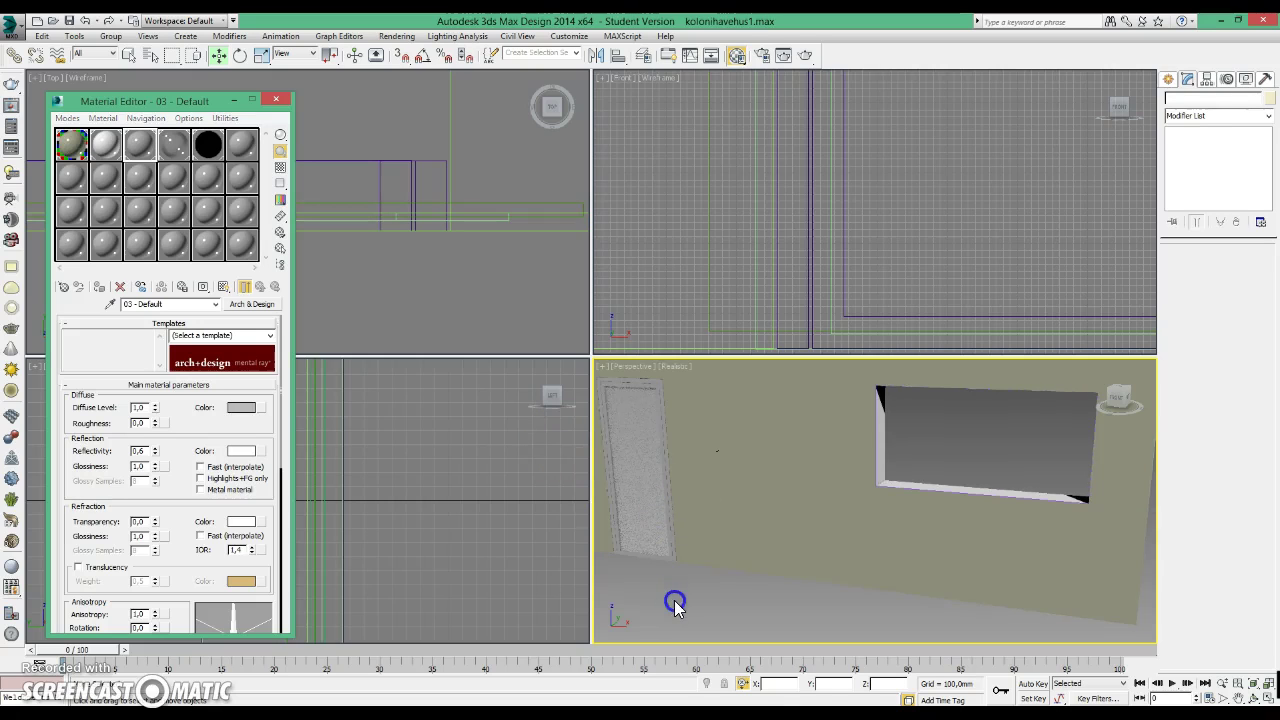
mouse_move(694, 568)
alt+middle_down()
mouse_move(997, 564)
mouse_move(909, 543)
mouse_move(926, 491)
mouse_move(1037, 522)
mouse_move(1170, 530)
mouse_move(1146, 526)
alt+middle_up()
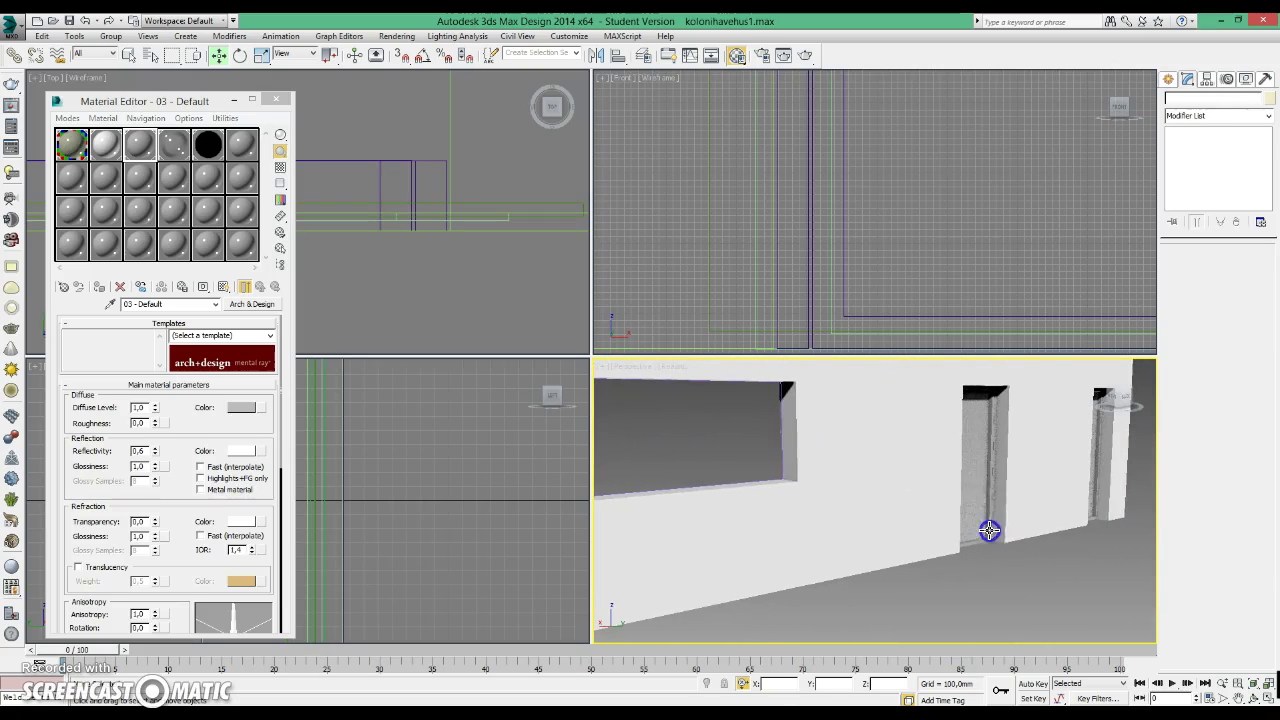
click(716, 494)
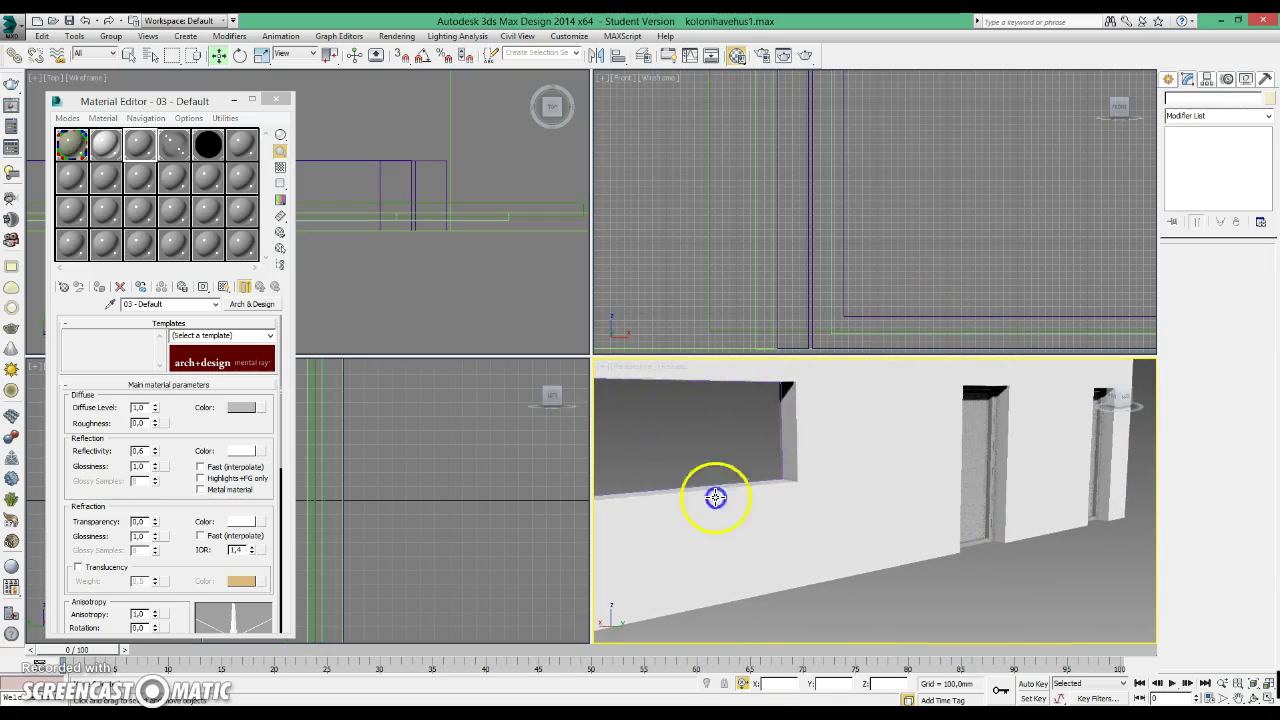